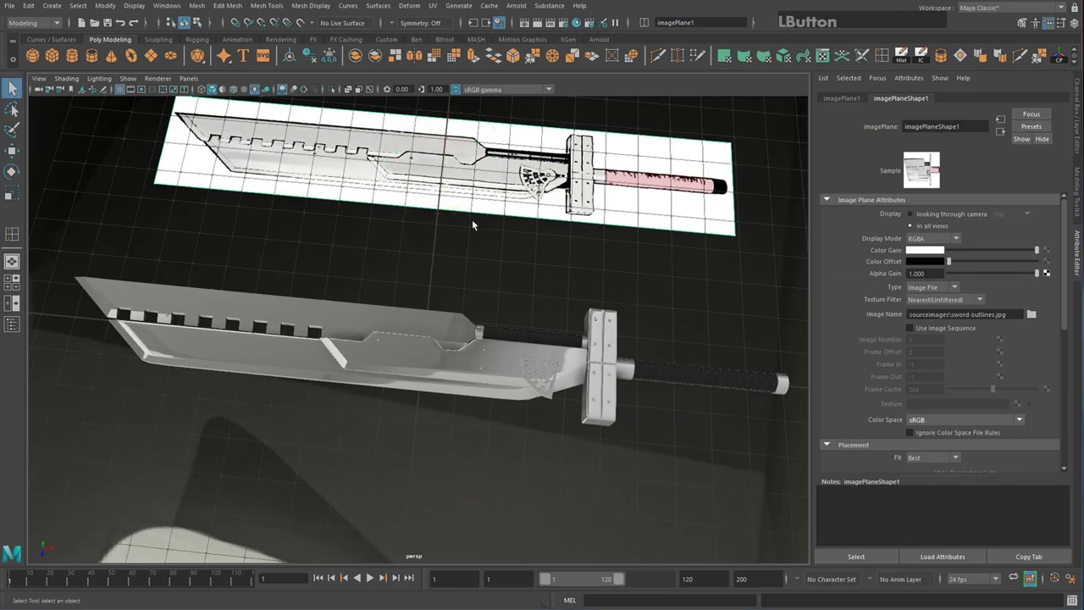
Try to move the inner blade panel along the sword and undo the move
key(alt)
alt+drag(321, 478, 314, 380)
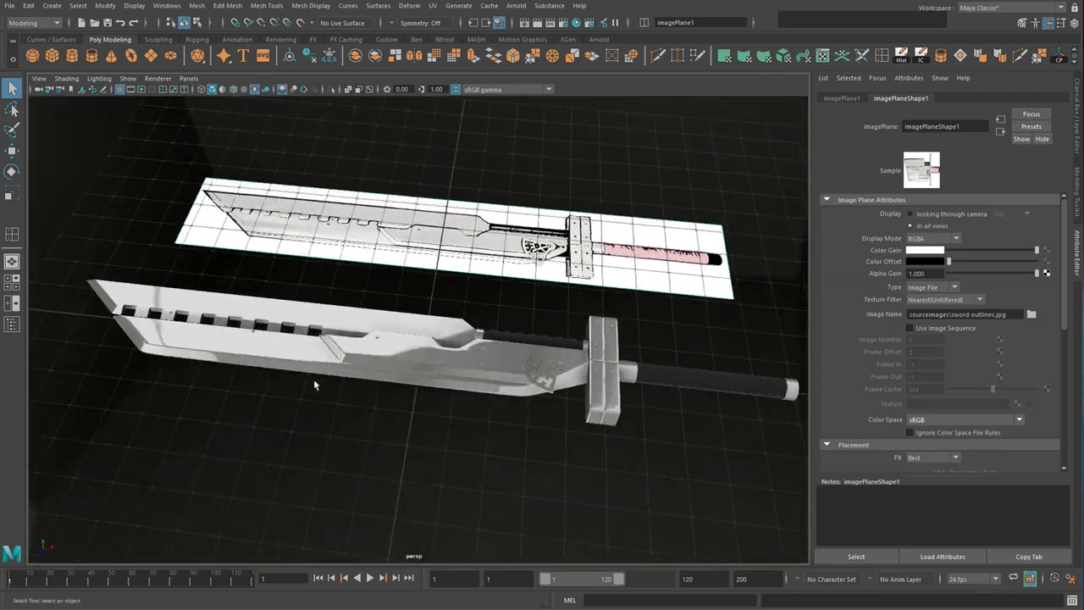
click(396, 346)
key(w)
drag(415, 349, 221, 410)
key(ctrl+z)
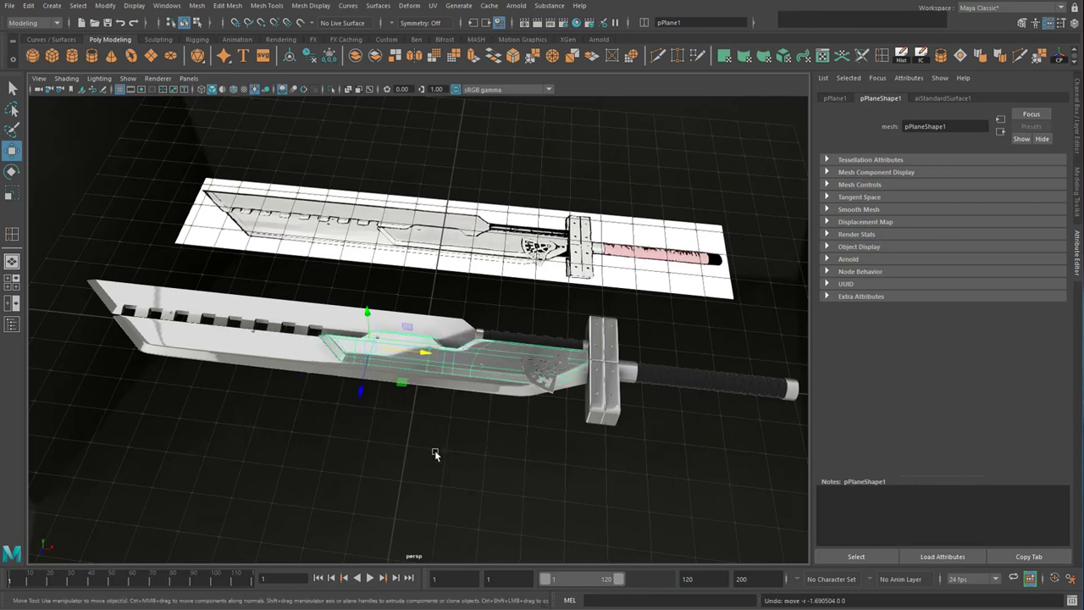
Examine the finished sword model and its reference image from several angles
alt+drag(413, 457, 364, 452)
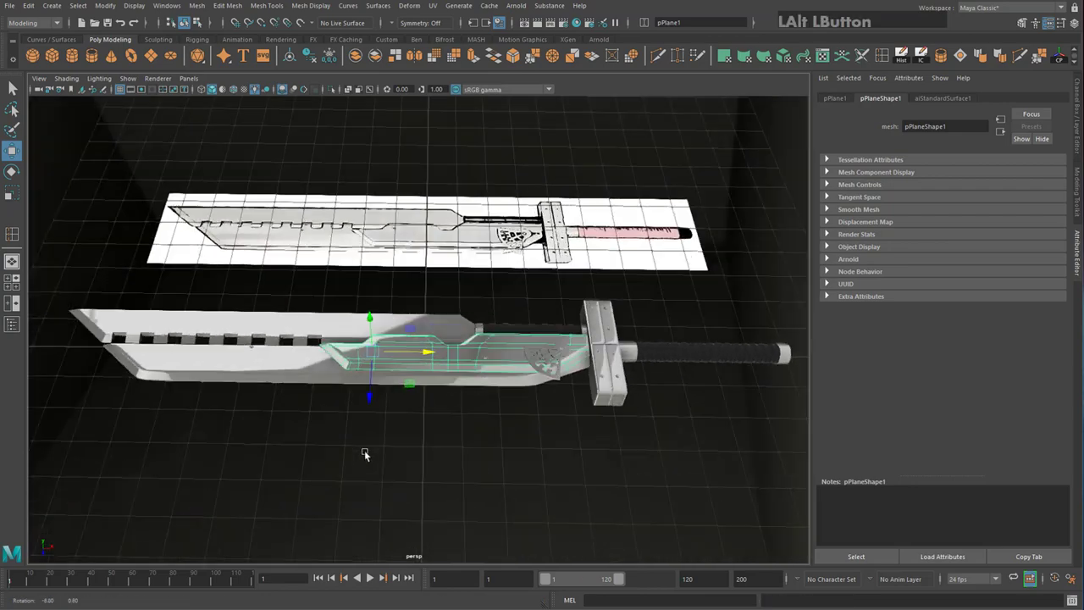
alt+middle_drag(321, 444, 342, 436)
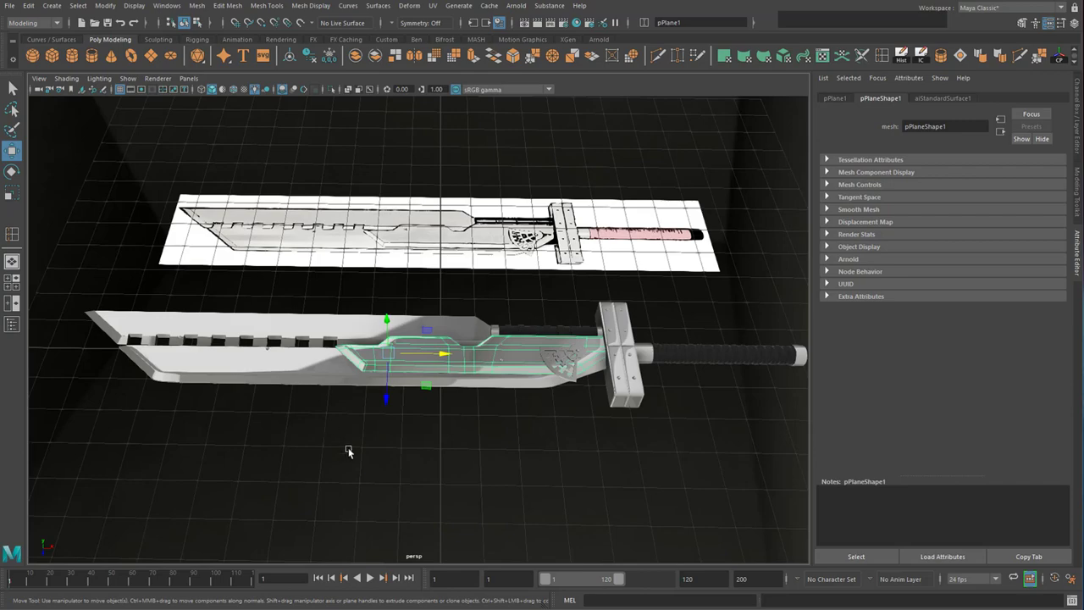
alt+drag(349, 447, 362, 420)
mouse_move(361, 420)
alt+middle_down()
mouse_move(367, 408)
mouse_move(356, 430)
alt+middle_up()
alt+drag(356, 431, 377, 458)
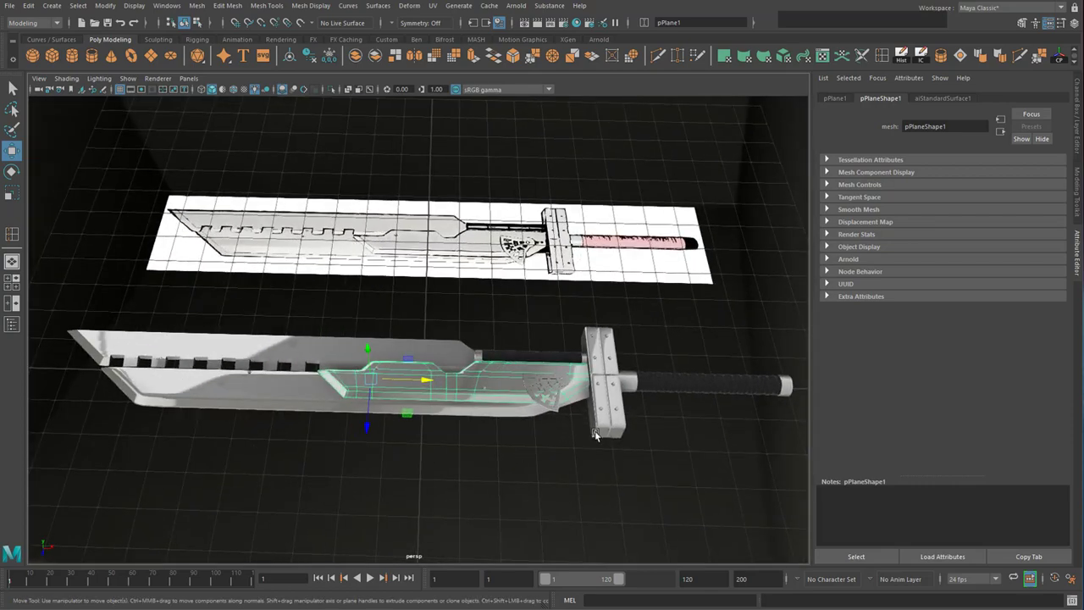
alt+drag(477, 443, 512, 386)
alt+drag(744, 126, 535, 332)
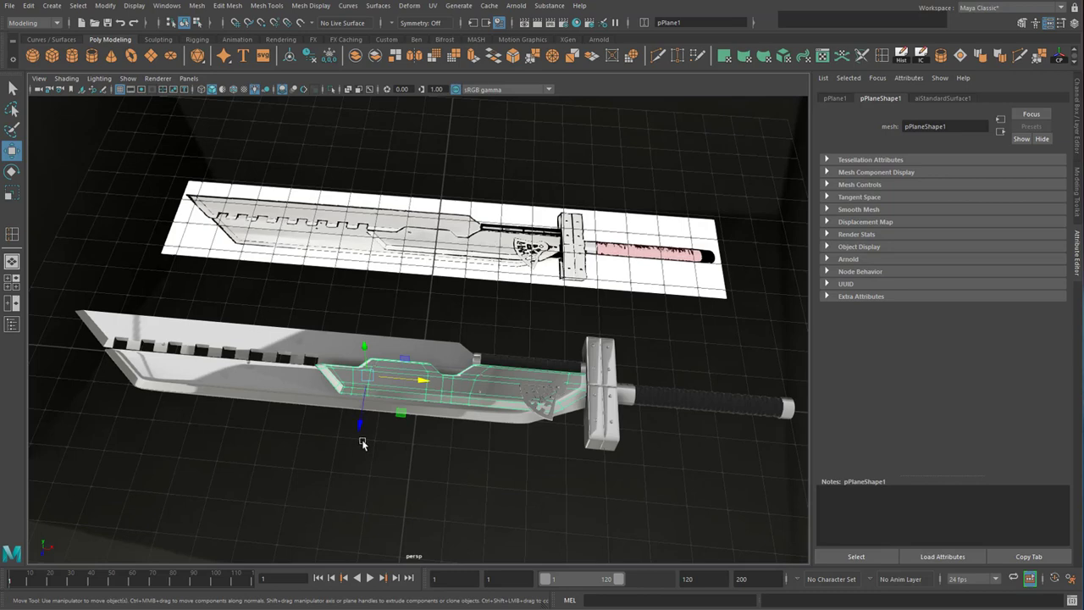
key(ctrl)
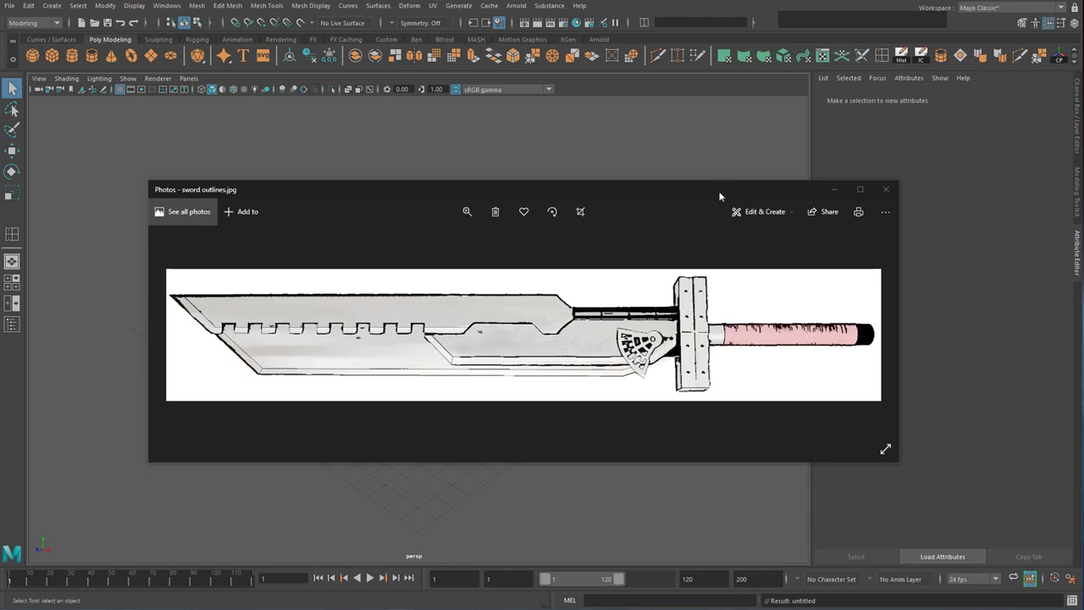
Switch to File Explorer and locate the sword outlines image in the sourceimages folder of the default Maya project
drag(718, 190, 434, 200)
key(alt+Tab)
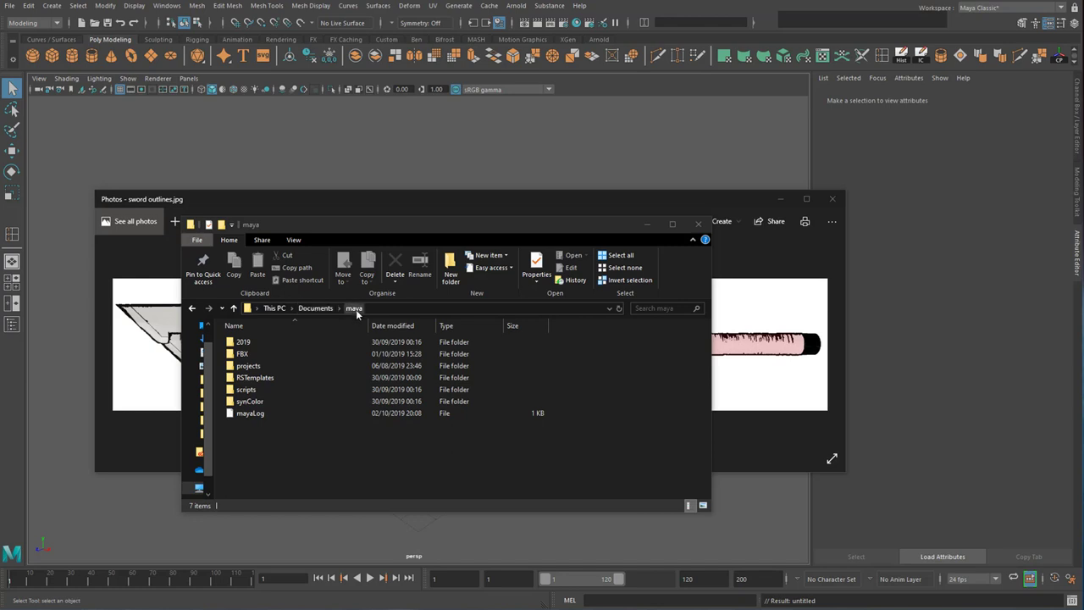
double_click(264, 369)
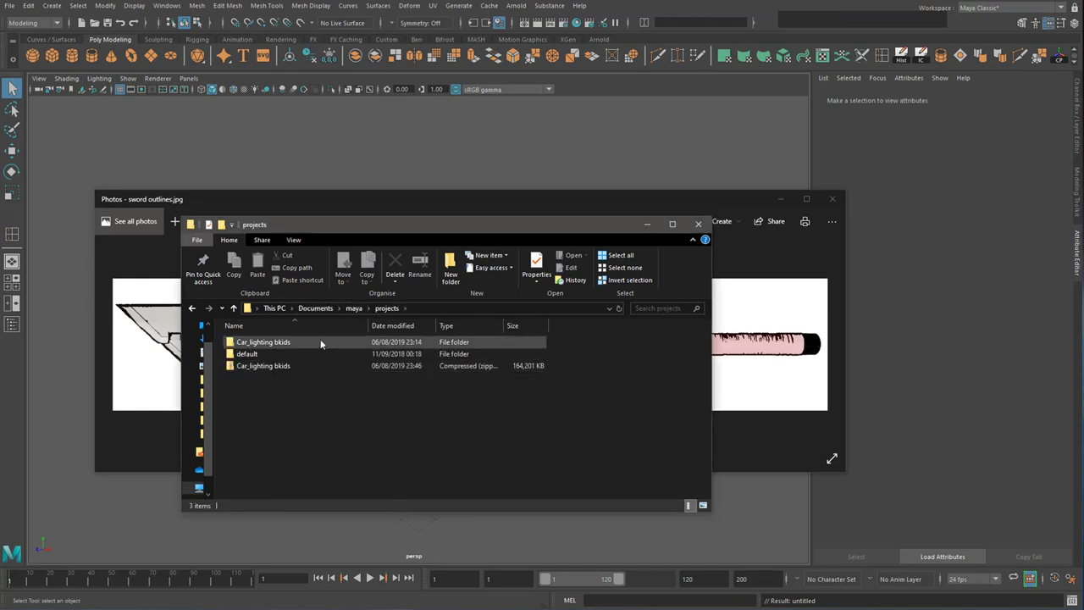
double_click(273, 355)
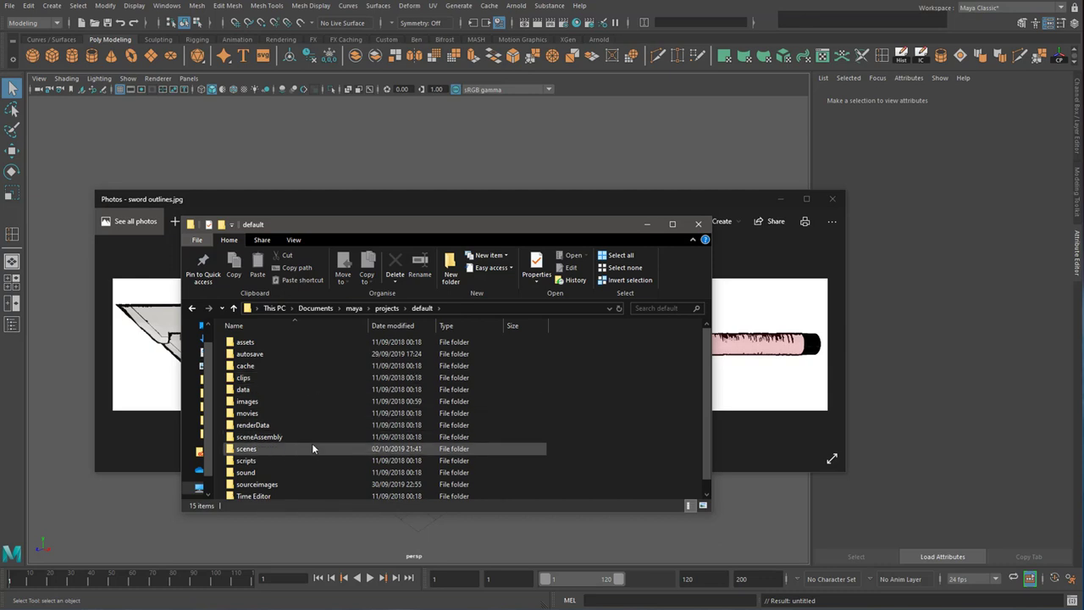
scroll(315, 447, down, 1)
double_click(287, 469)
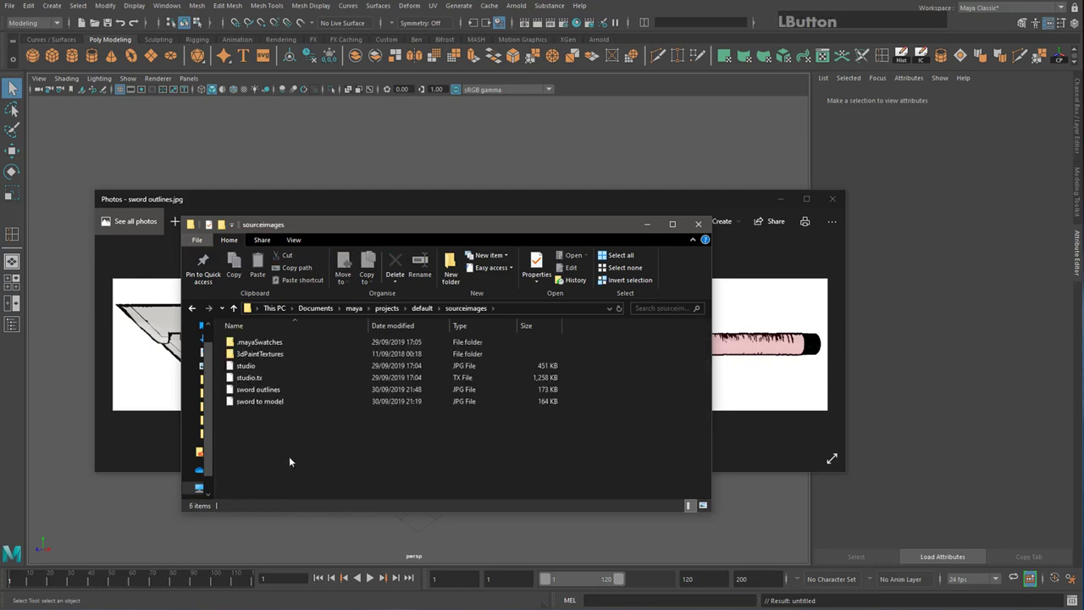
click(318, 392)
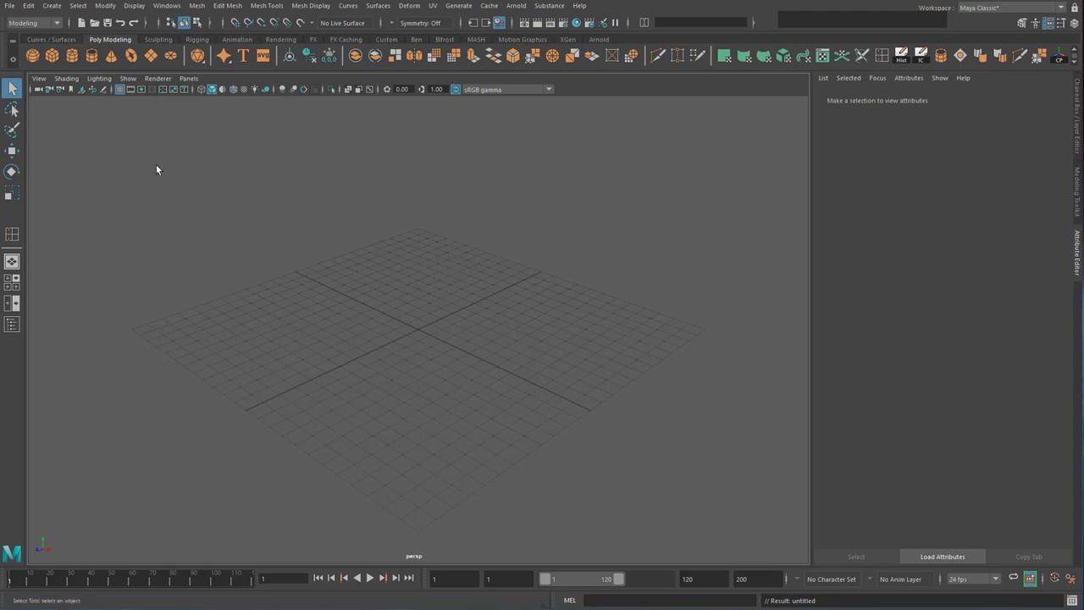
Set the current Maya project to the default folder
click(9, 6)
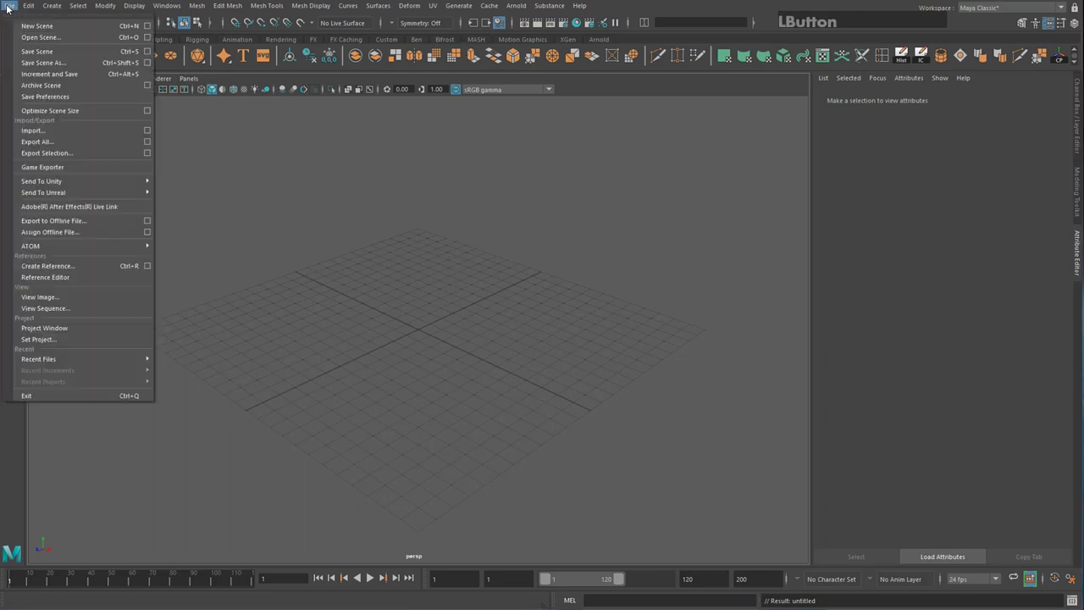
click(83, 338)
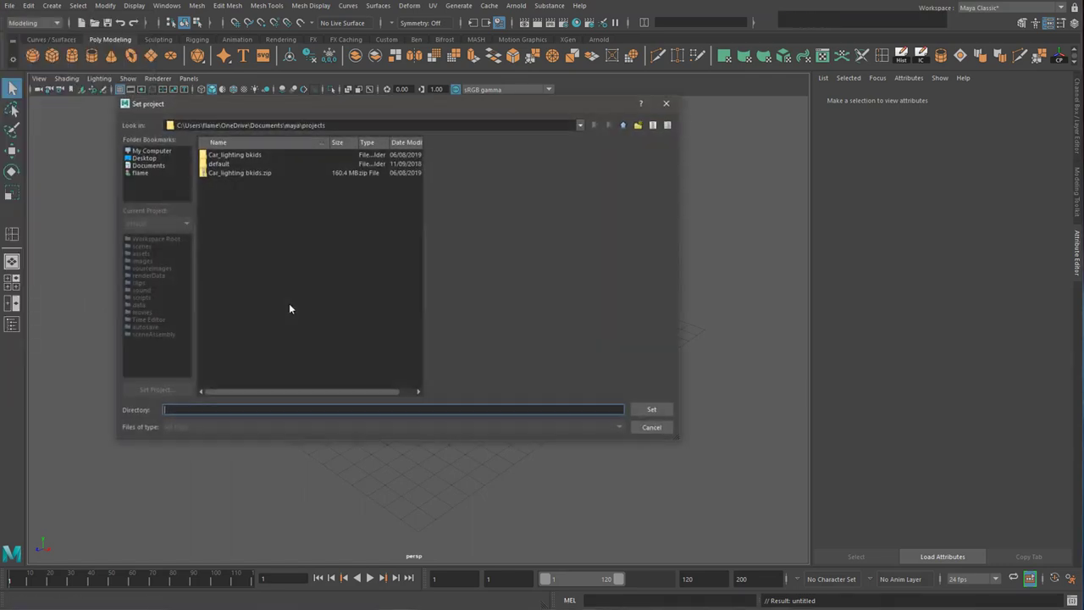
click(220, 165)
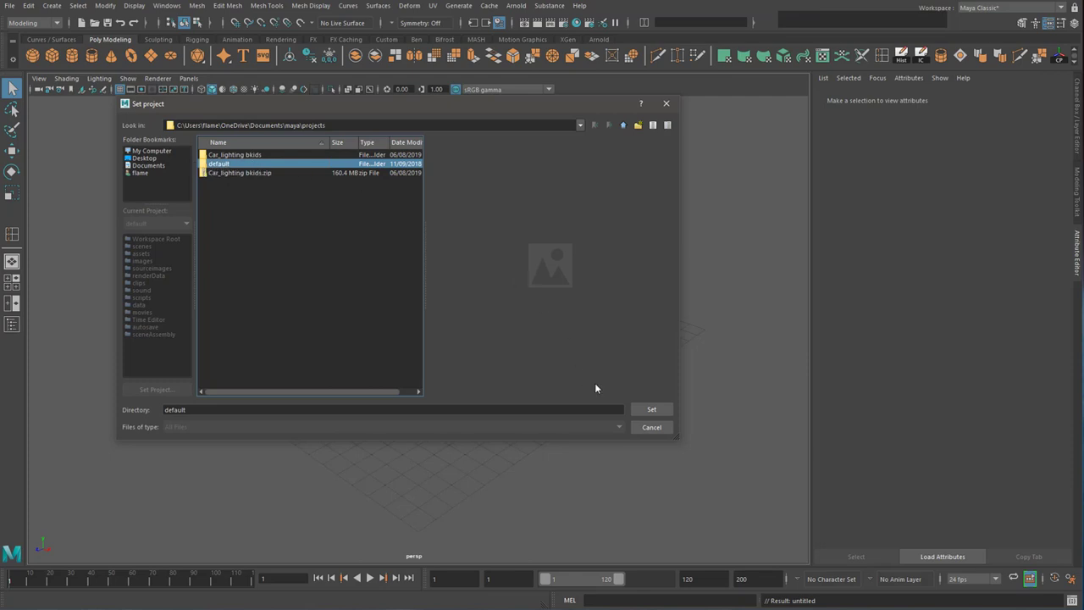
click(650, 409)
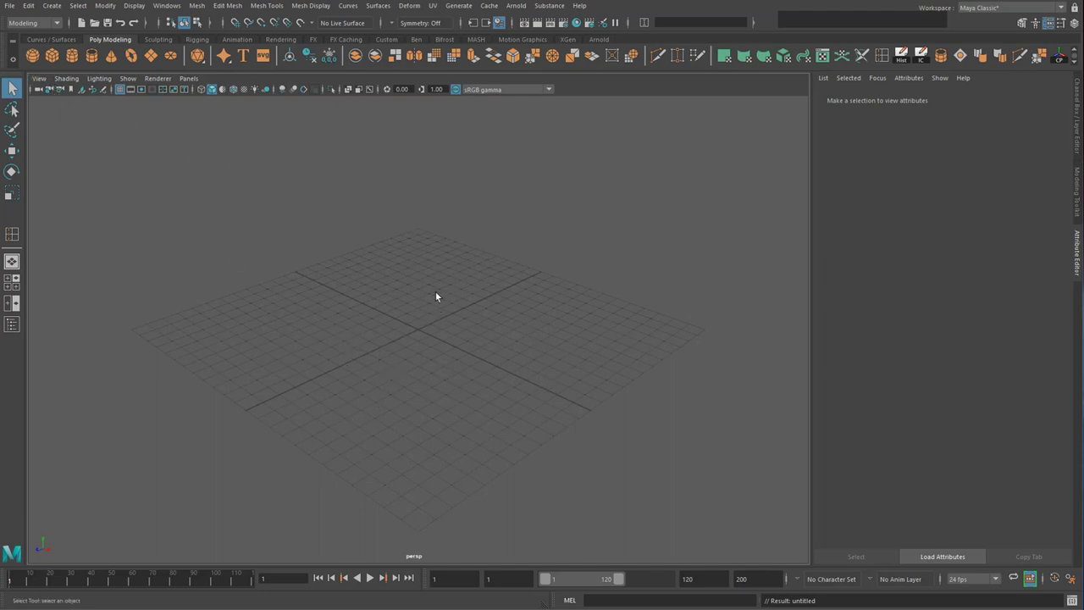
Import sword outlines.jpg as an image plane in the top view
alt+drag(465, 272, 481, 359)
alt+drag(500, 281, 458, 307)
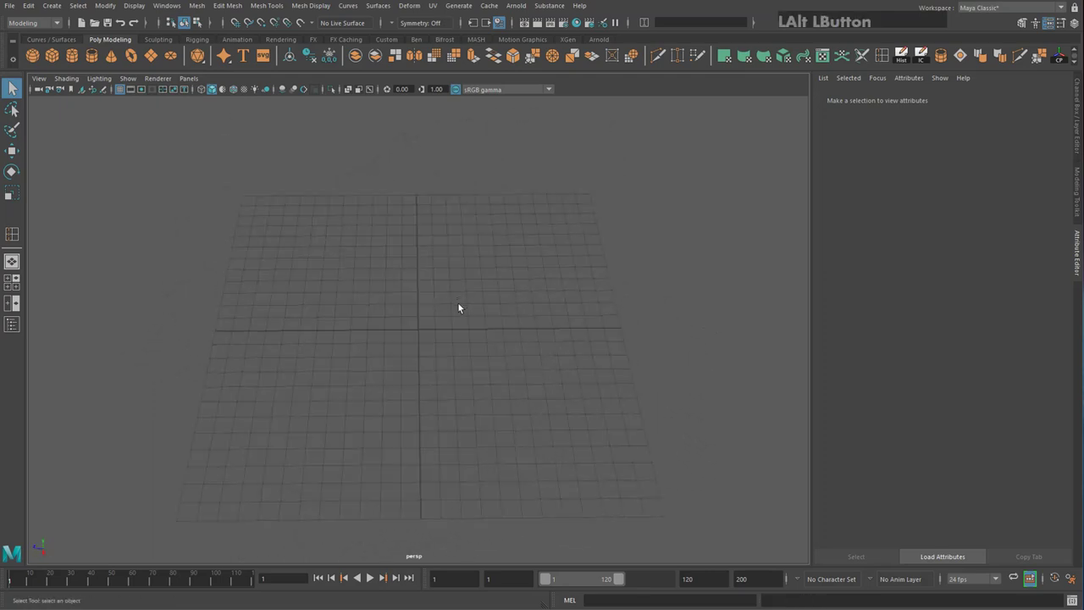
key(space)
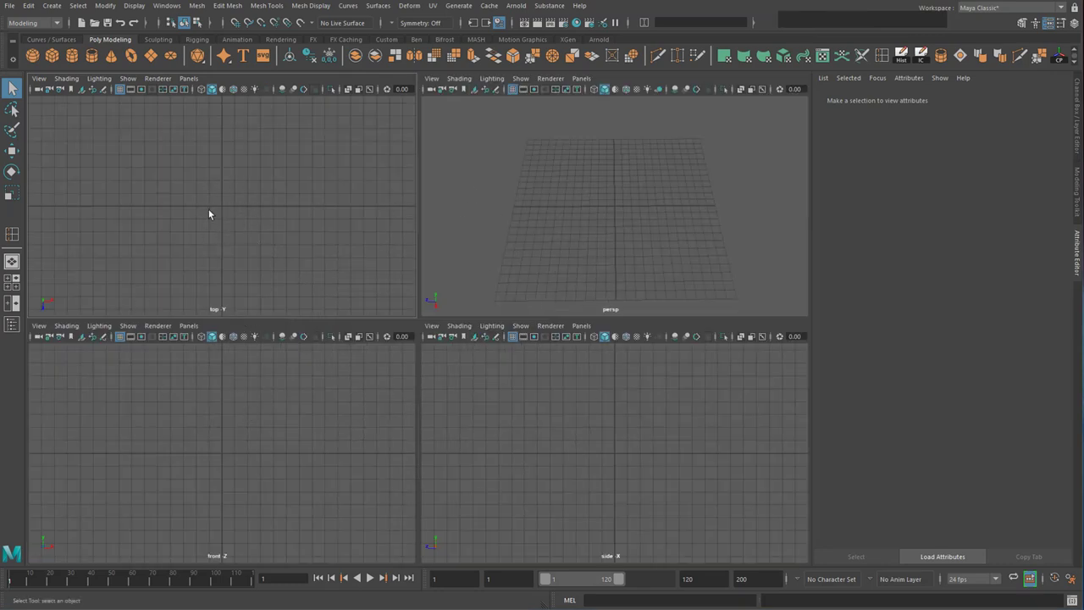
key(space)
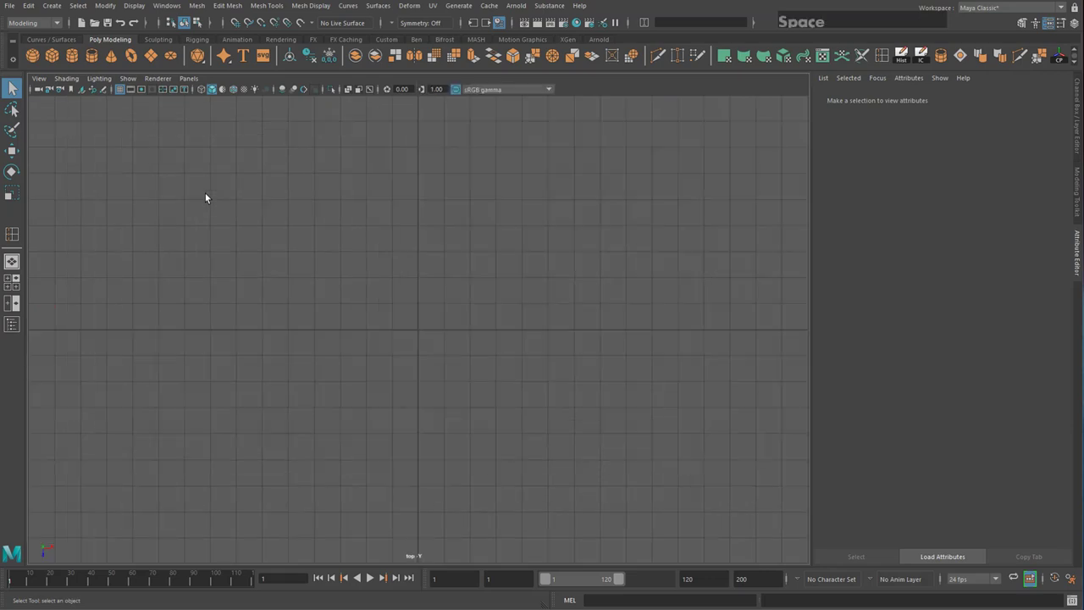
click(43, 82)
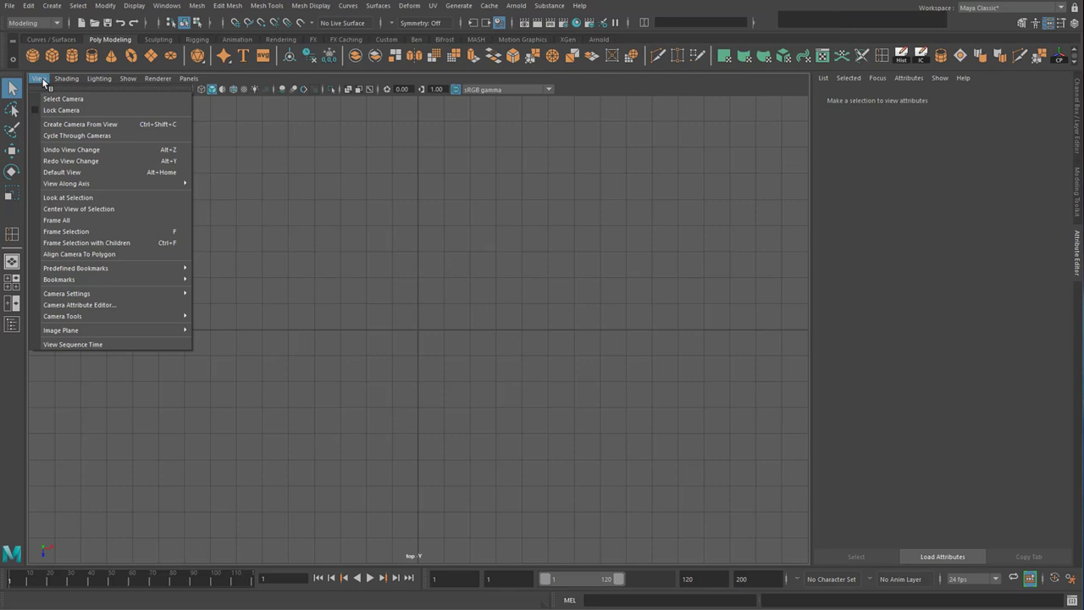
mouse_move(133, 331)
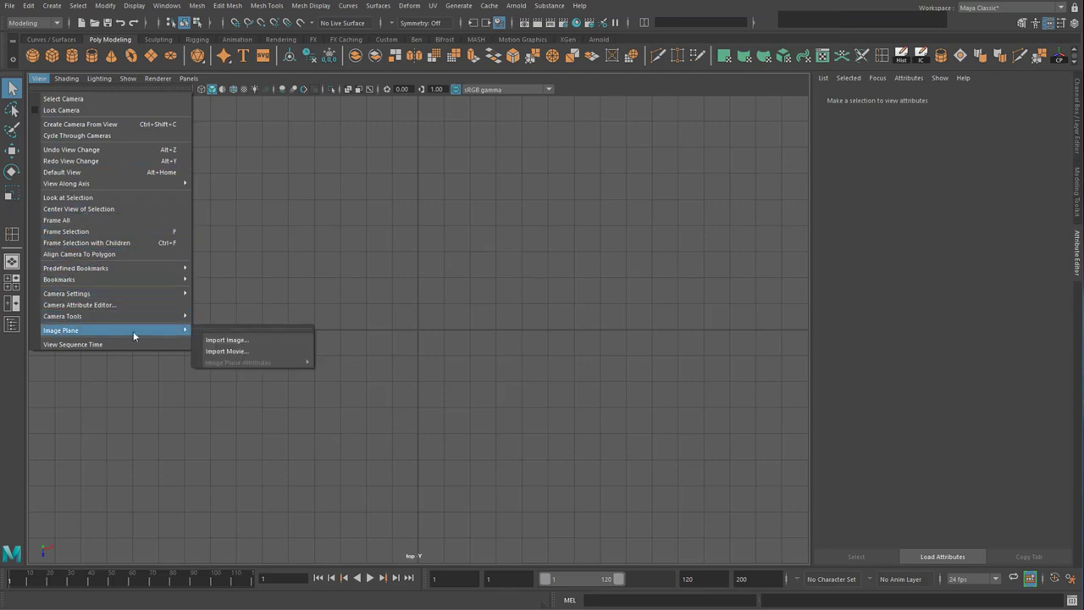
click(226, 340)
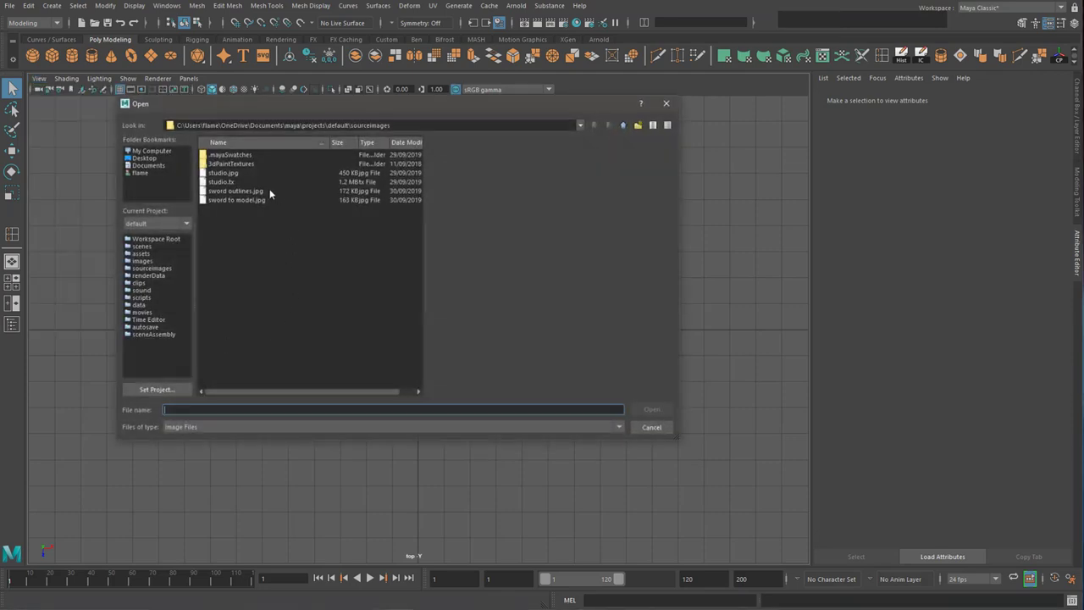
click(257, 192)
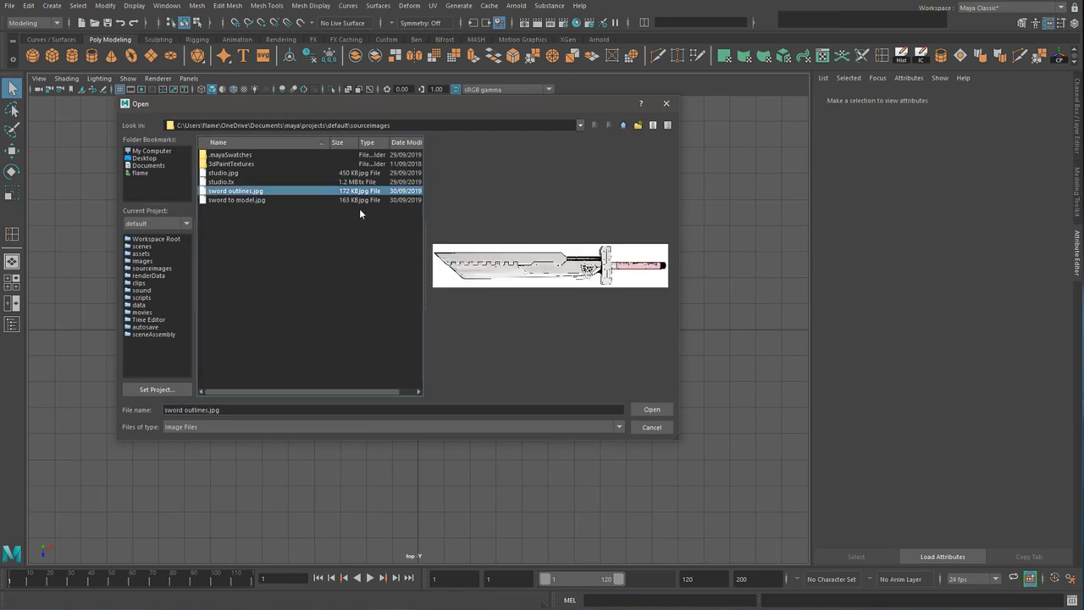
click(651, 410)
Inspect the imported sword reference in the top view and the perspective view
scroll(378, 329, up, 2)
scroll(379, 329, down, 1)
scroll(379, 329, up, 1)
scroll(379, 328, up, 1)
click(533, 383)
key(space)
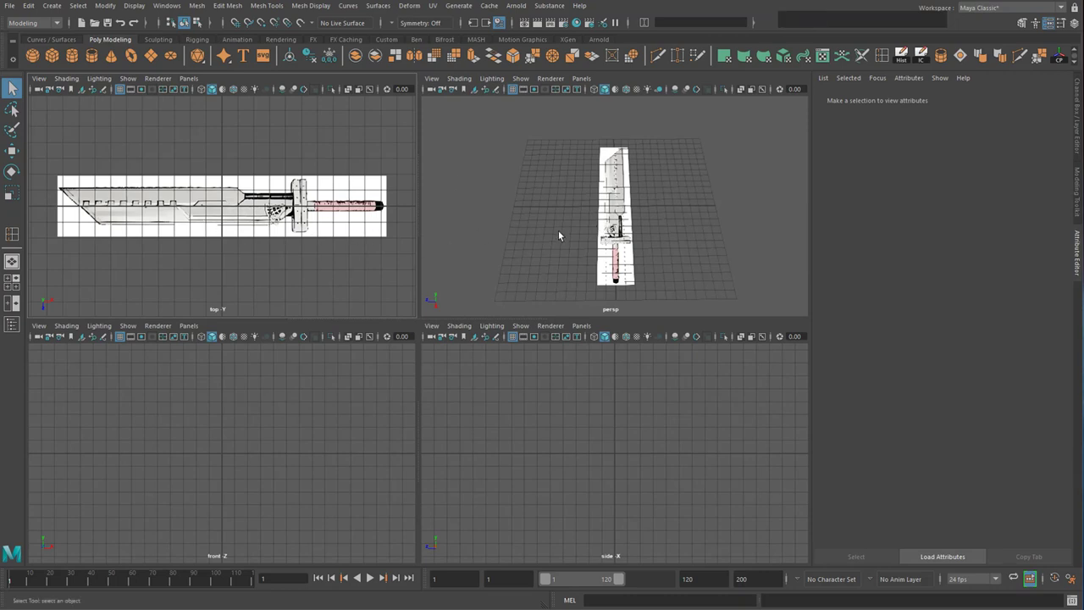
key(space)
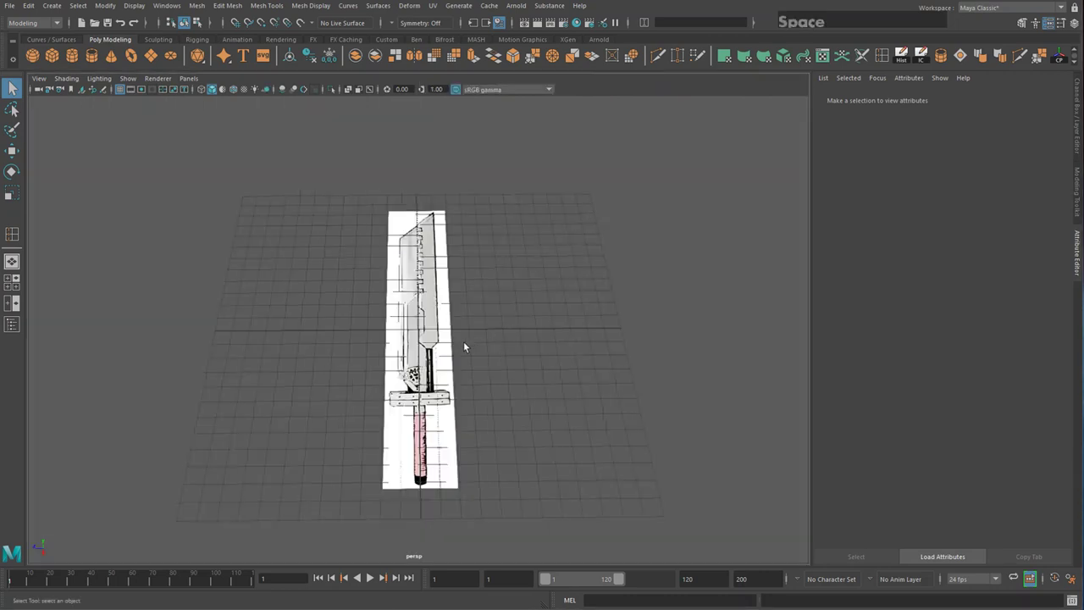
alt+drag(358, 359, 254, 204)
scroll(435, 360, up, 5)
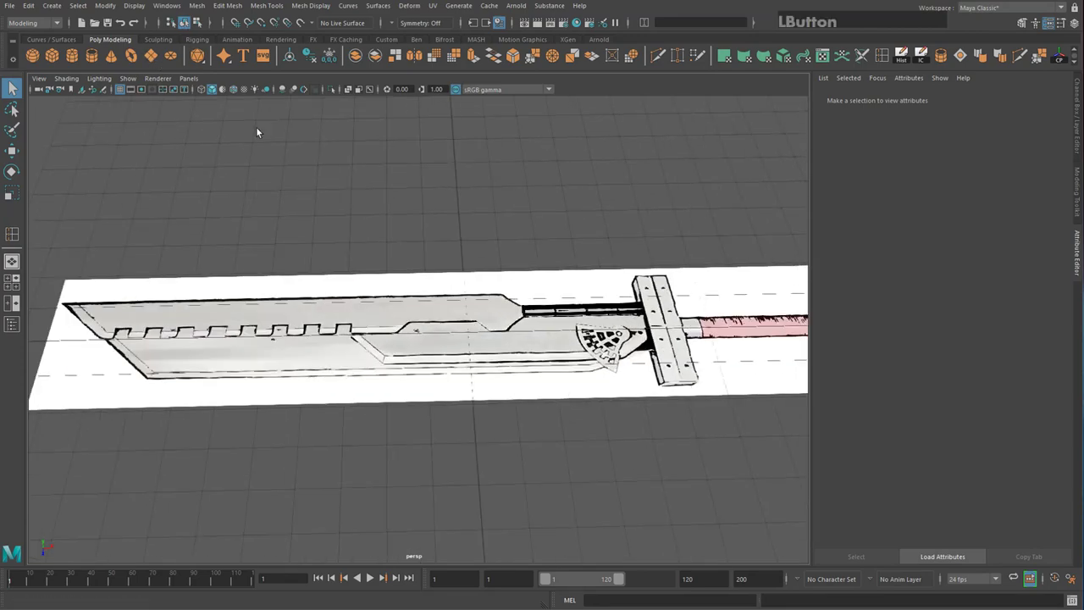
Try a polygon plane with a rotation over the middle of the blade reference, and delete it
click(150, 55)
scroll(431, 326, down, 2)
mouse_move(398, 306)
mouse_down()
mouse_move(472, 364)
mouse_move(417, 370)
mouse_up()
scroll(436, 349, up, 6)
alt+drag(475, 343, 471, 316)
key(e)
key(ctrl+z)
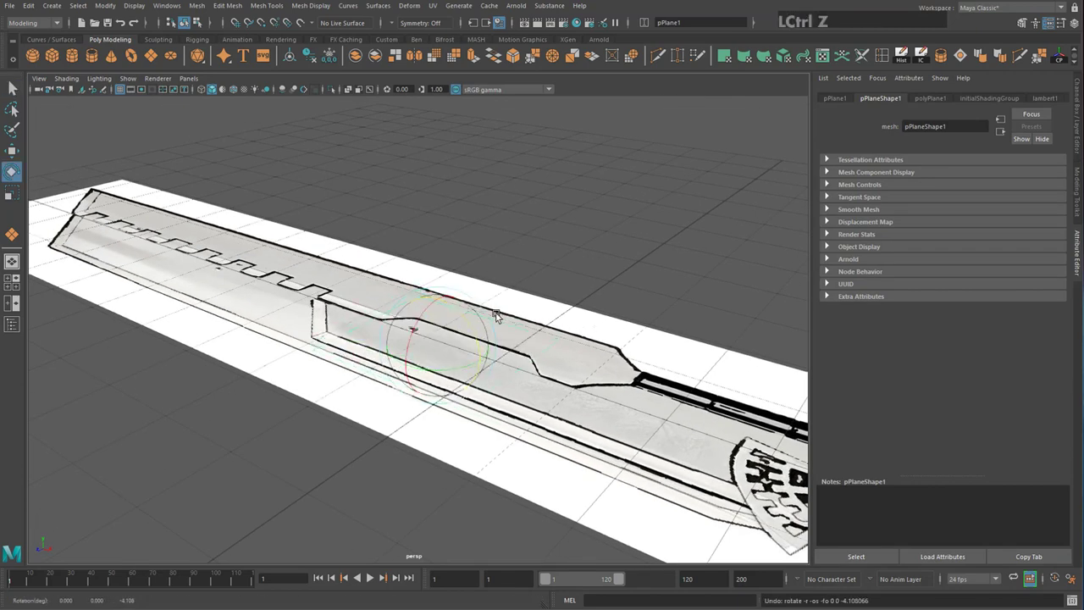
key(Delete)
Draw another test polygon plane across the blade reference and delete it
alt+drag(339, 246, 236, 198)
click(236, 200)
alt+drag(395, 217, 543, 315)
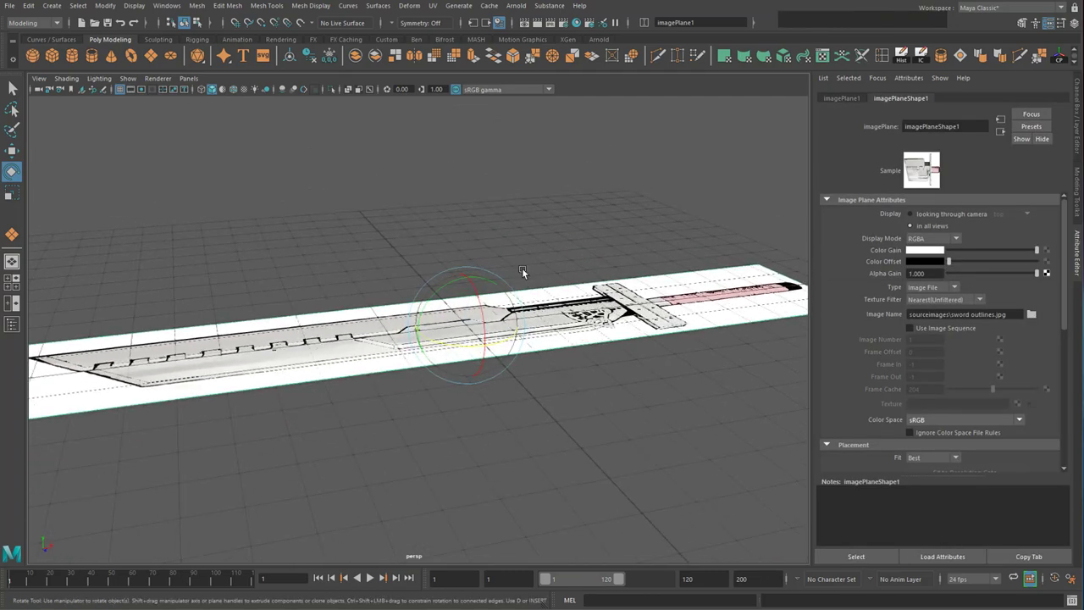
key(w)
alt+drag(522, 269, 322, 186)
click(133, 56)
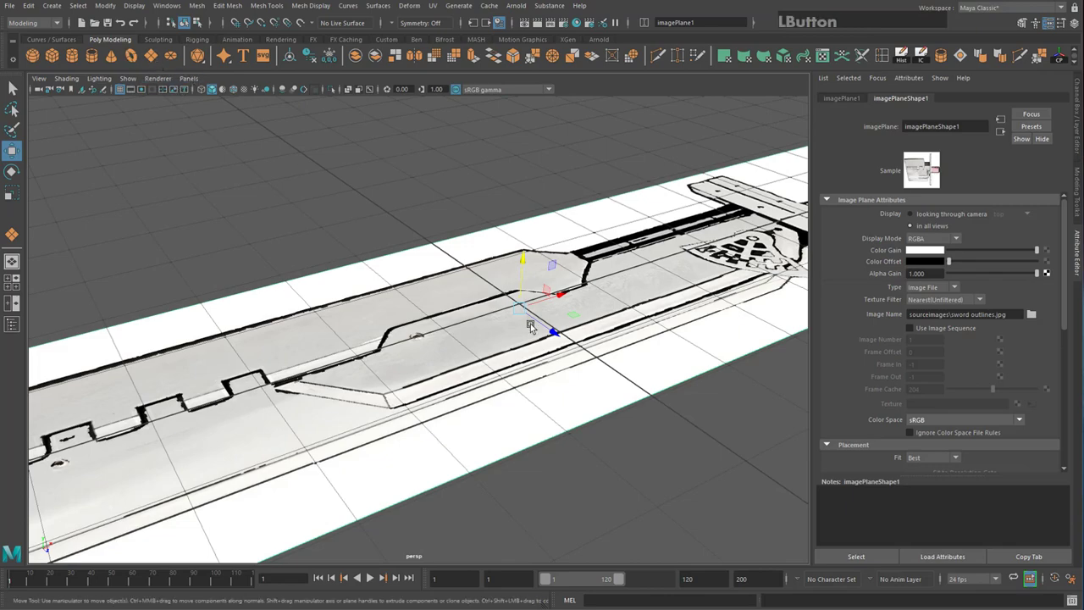
drag(464, 268, 395, 452)
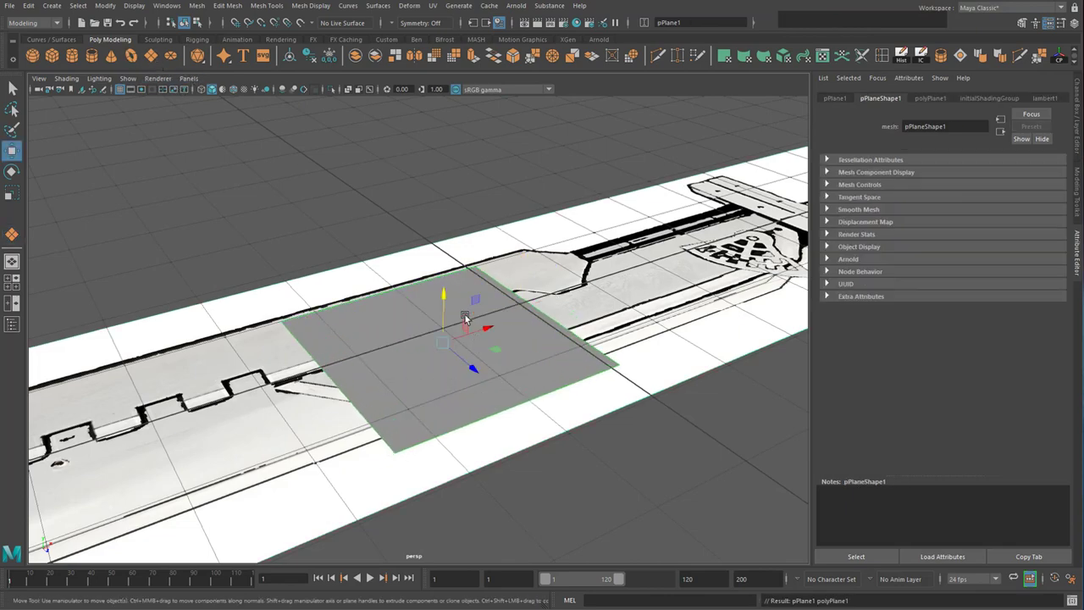
key(Delete)
Switch to the Select Tool and select the sword reference image plane in the perspective view
scroll(530, 323, down, 6)
alt+drag(593, 315, 531, 308)
alt+drag(423, 323, 412, 350)
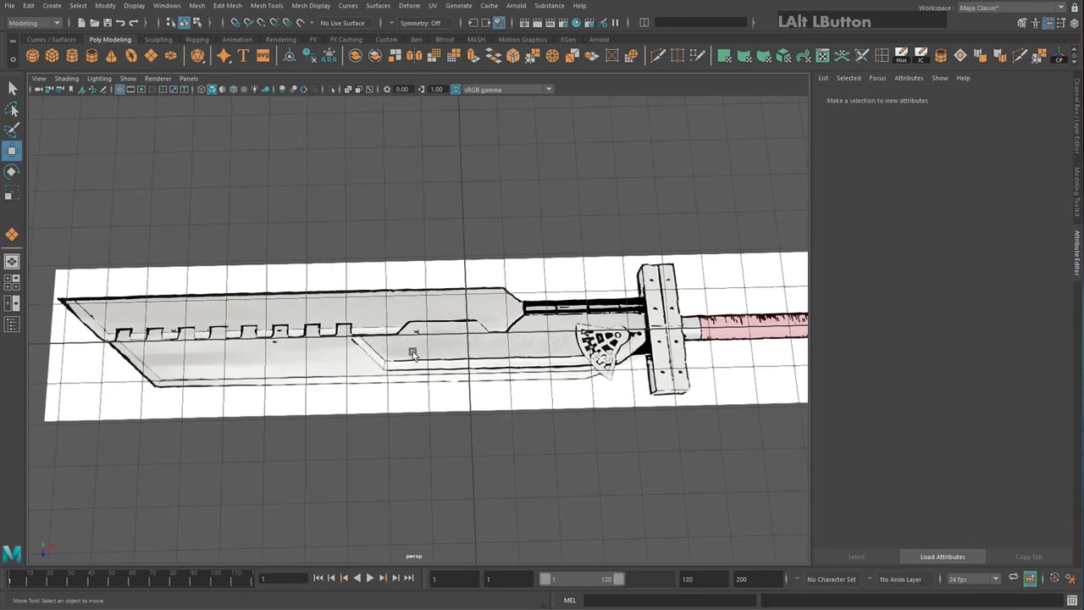
scroll(454, 361, down, 5)
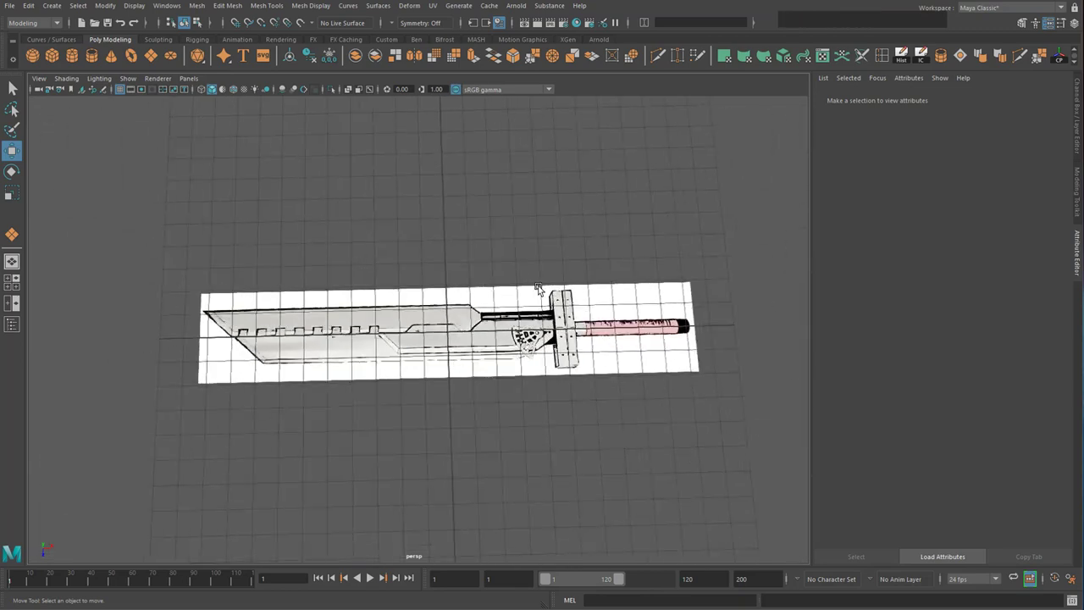
key(q)
click(426, 329)
scroll(425, 329, up, 3)
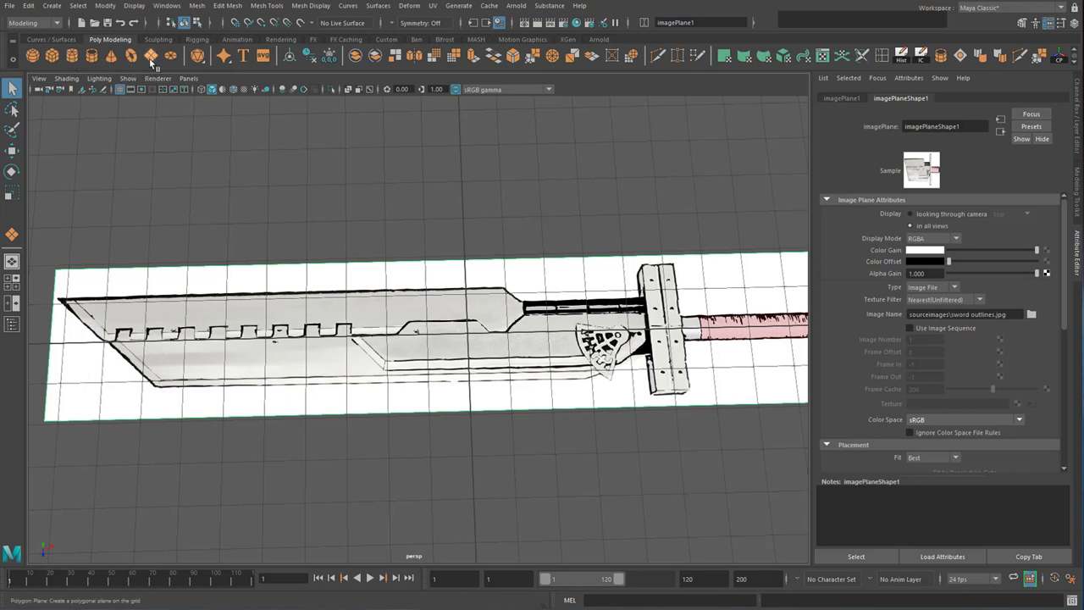
Create a new custom shelf named with the artist's first name followed by _New
click(12, 64)
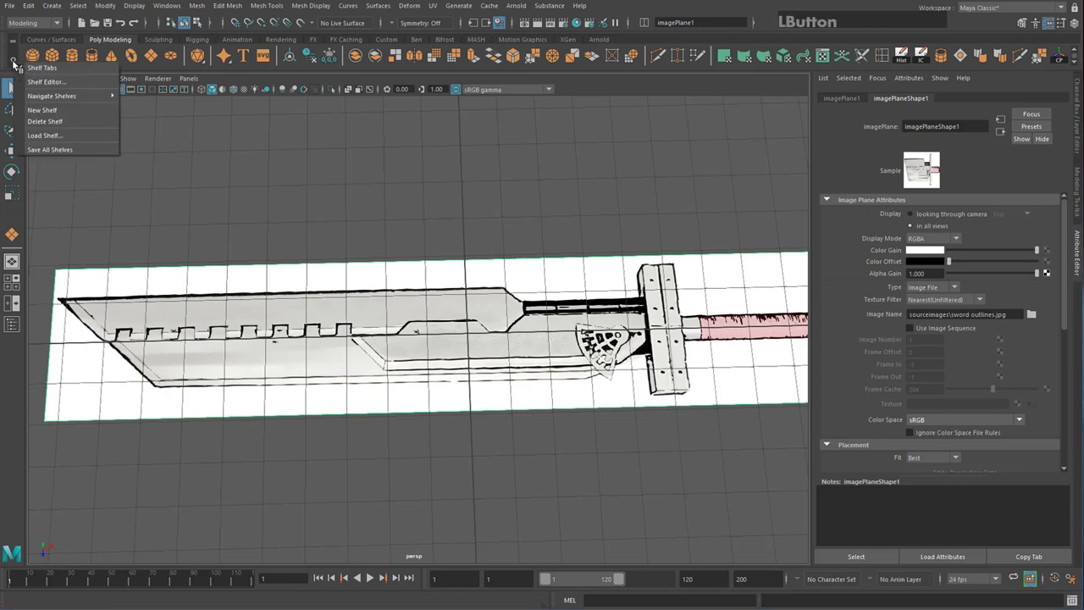
click(61, 114)
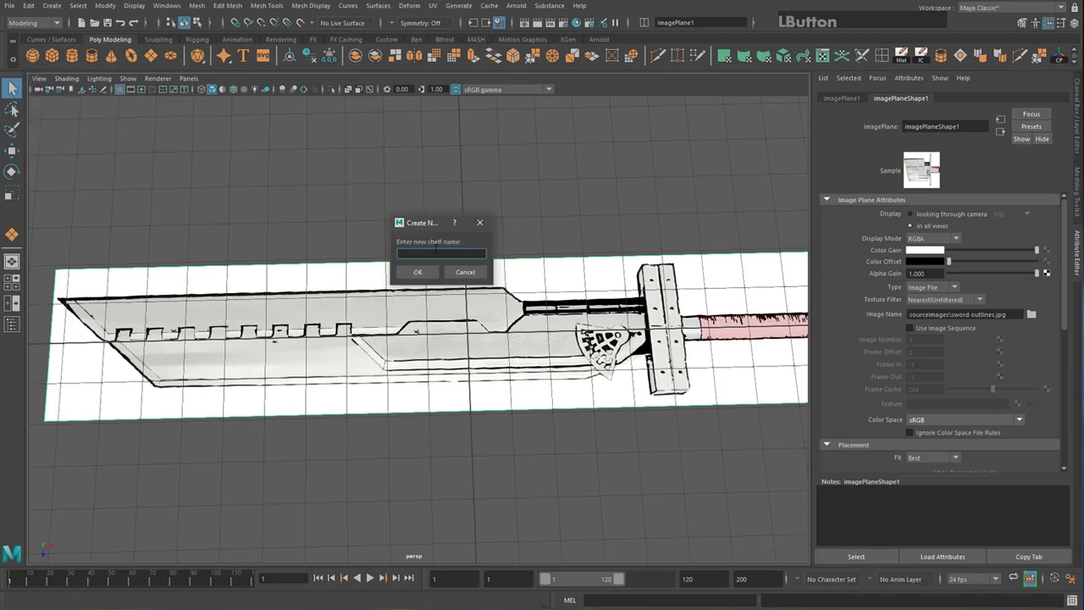
key(shift)
text(Ben)
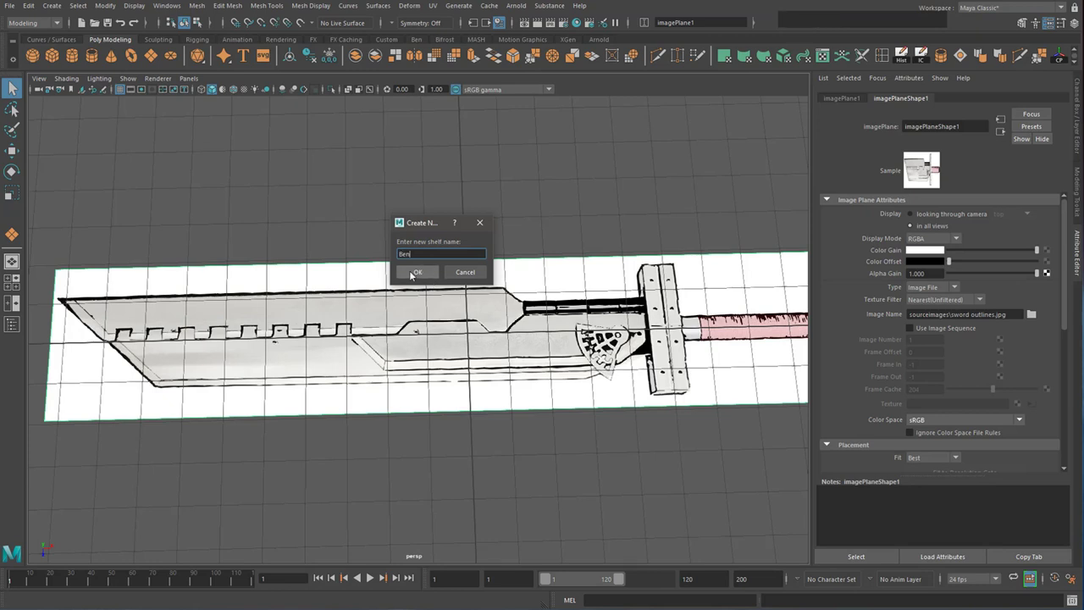
click(414, 272)
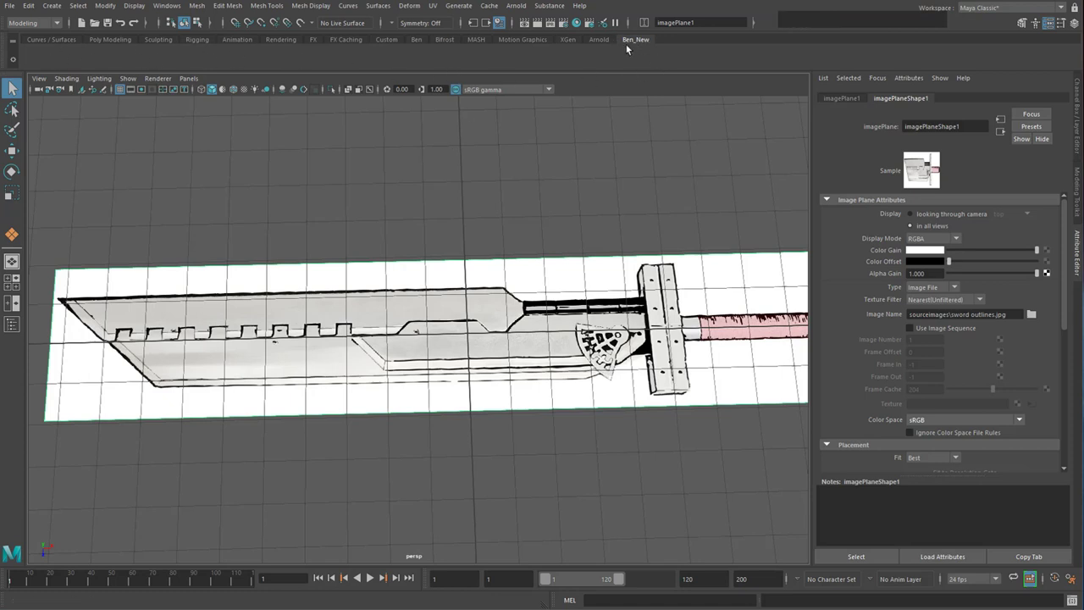
click(111, 40)
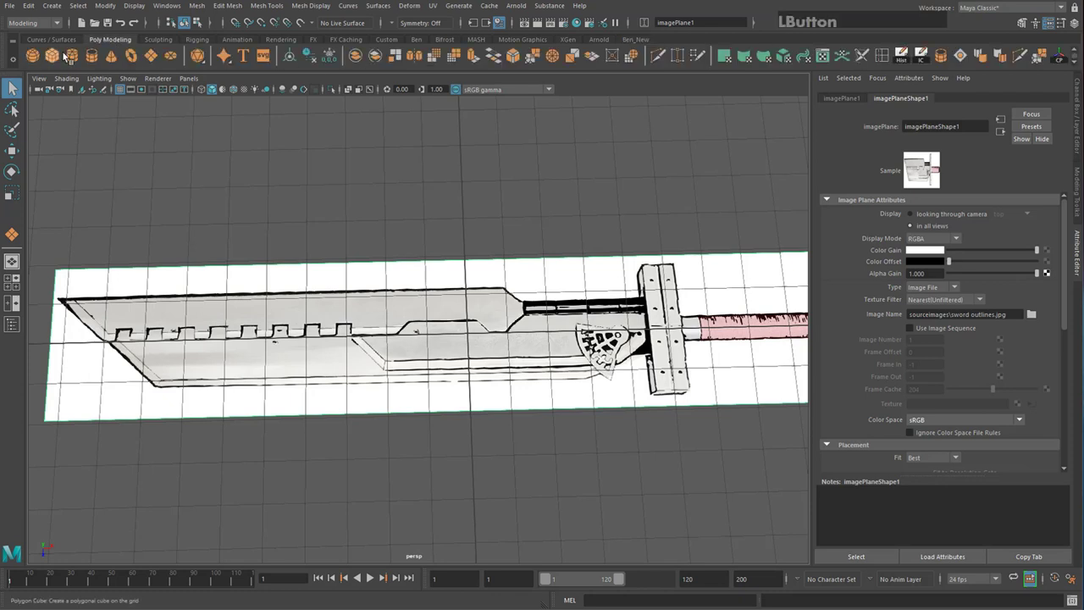
click(631, 41)
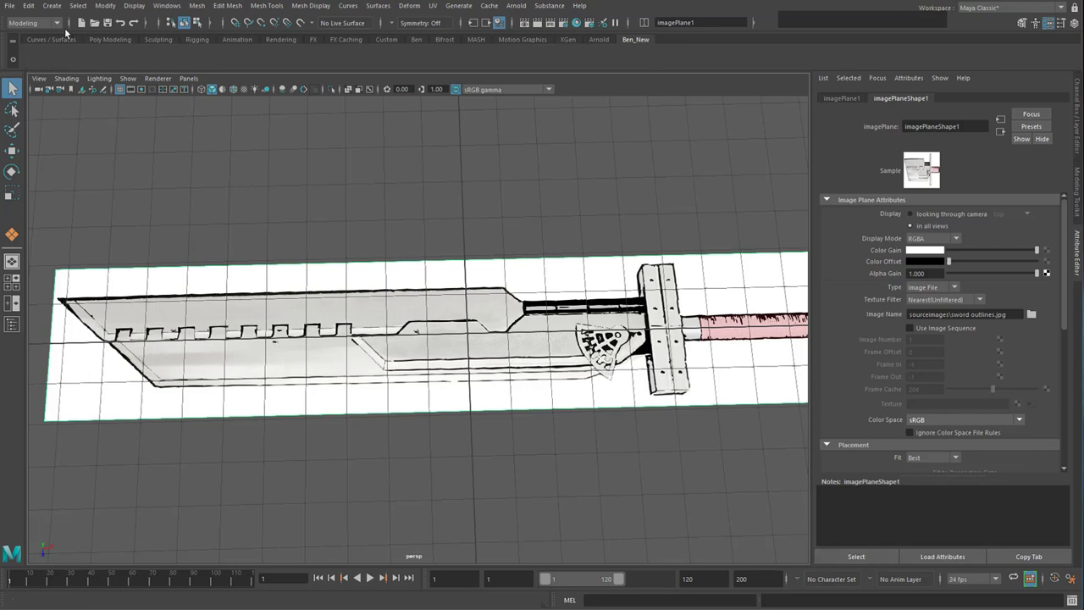
click(27, 7)
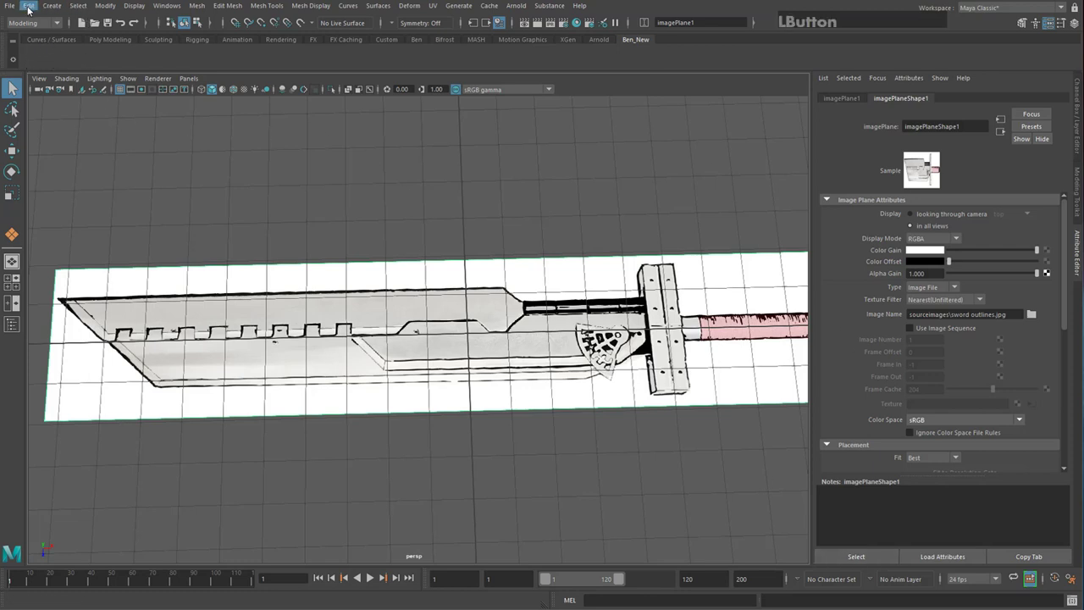
click(134, 10)
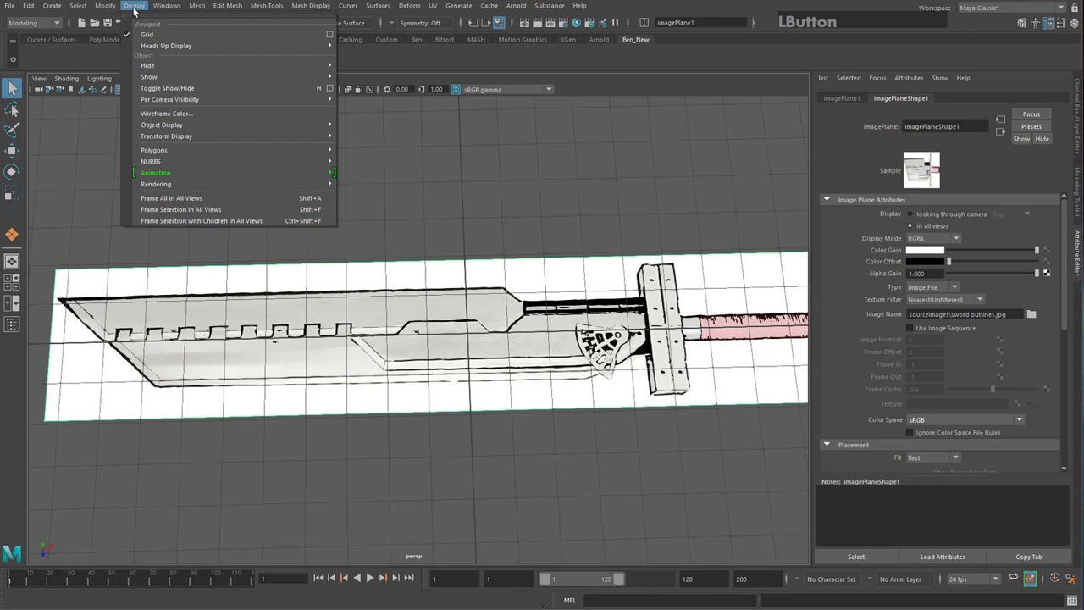
click(84, 59)
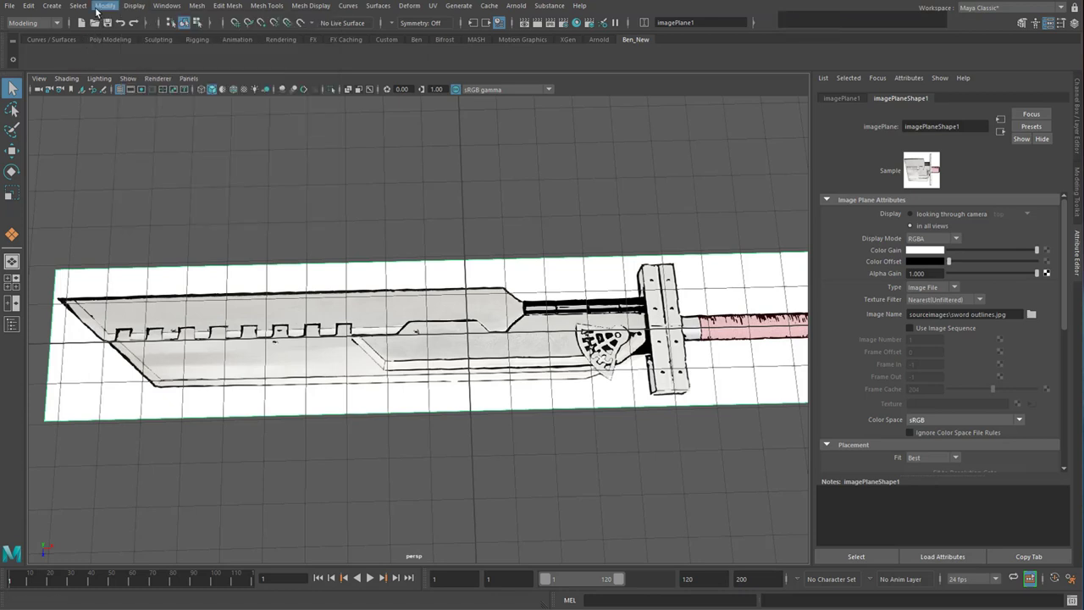
Add the Delete All by Type > History command to the new custom shelf as a shortcut
click(100, 7)
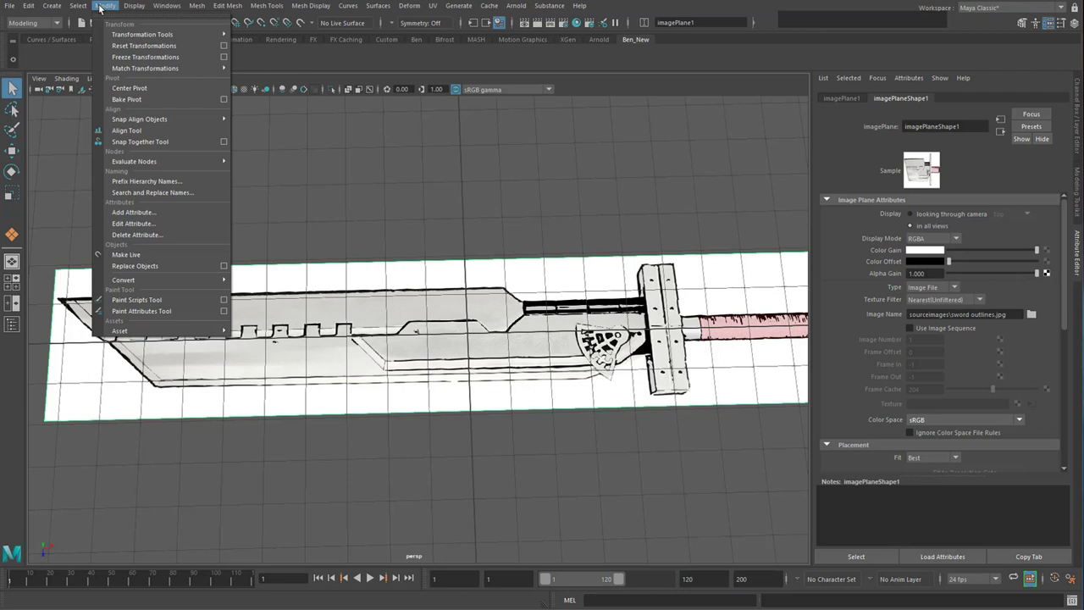
mouse_move(76, 8)
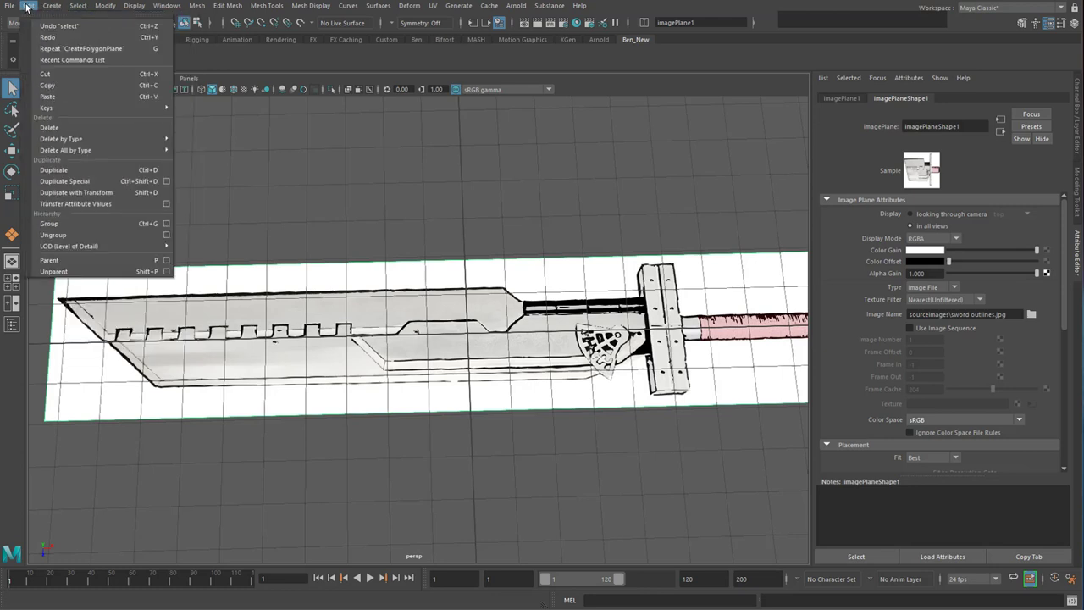
key(ctrl)
mouse_move(95, 152)
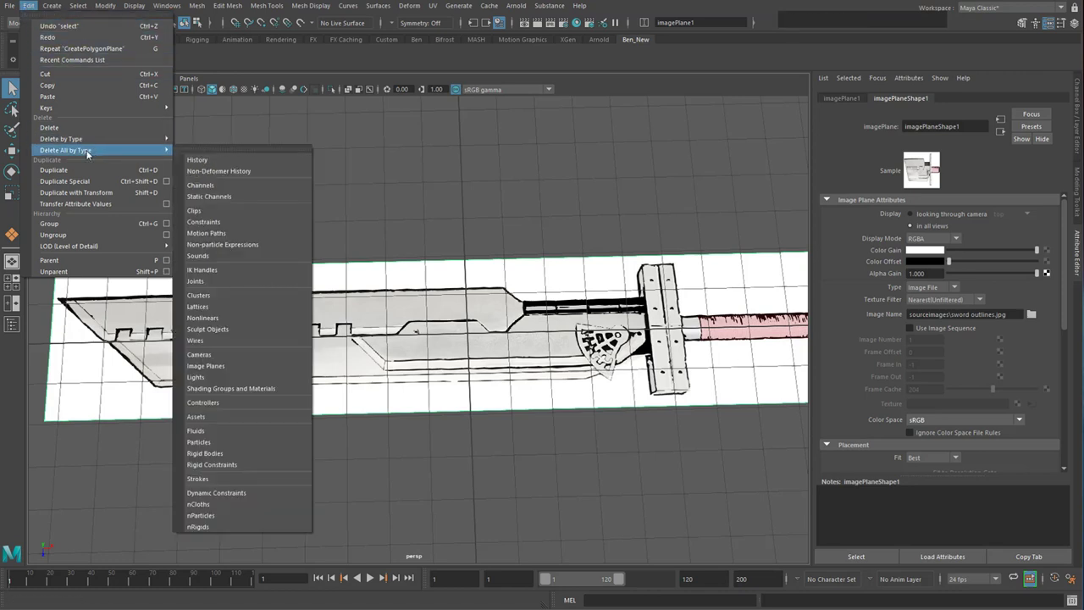
ctrl+shift+click(216, 160)
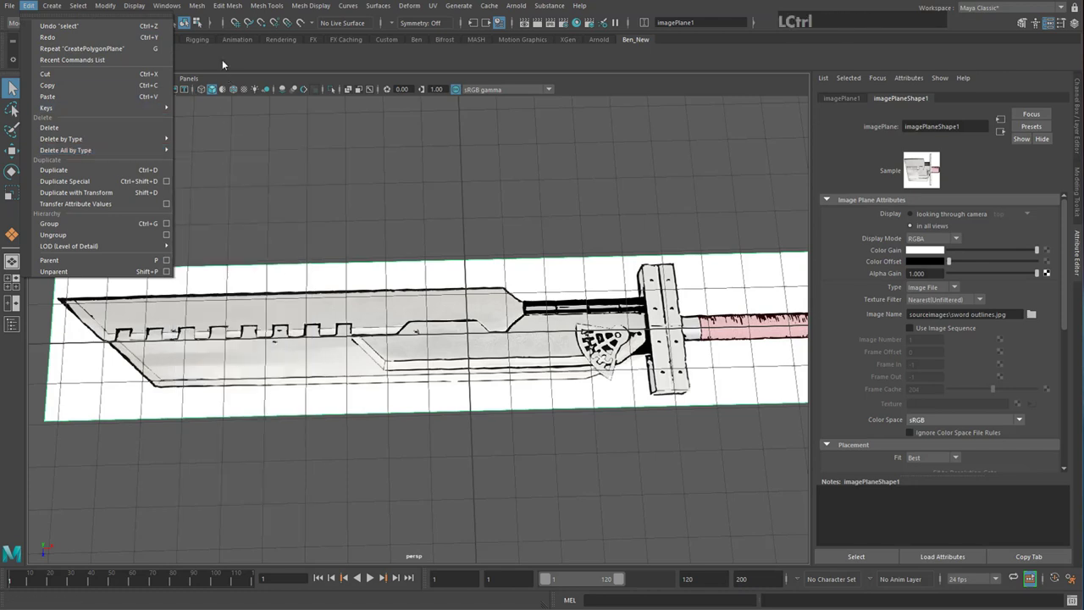
click(334, 64)
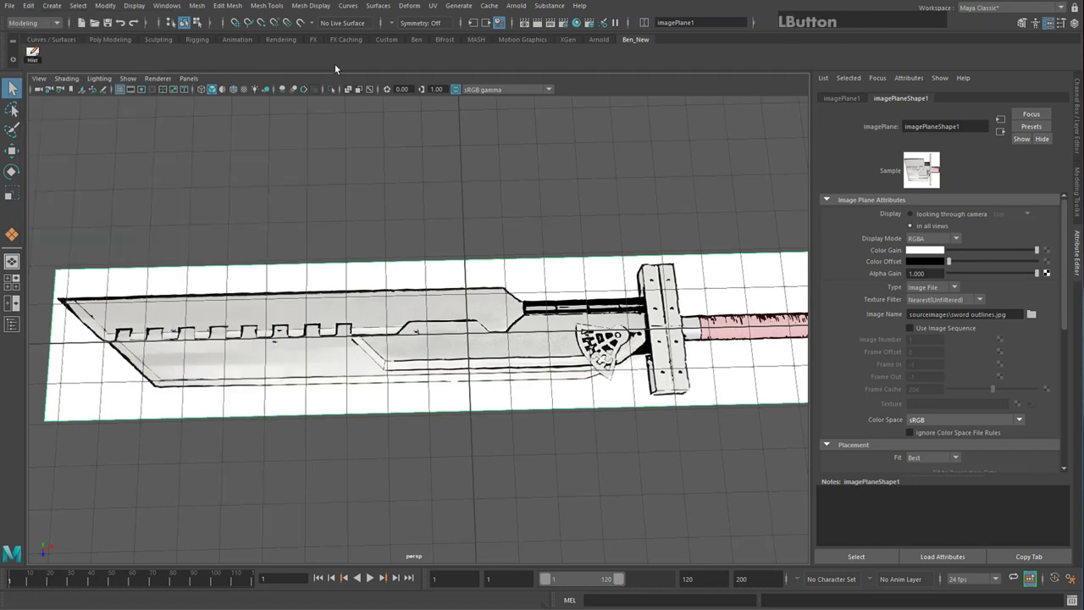
click(34, 55)
Add the Center Pivot command to the custom shelf beside the history shortcut
click(108, 7)
ctrl+shift+click(110, 9)
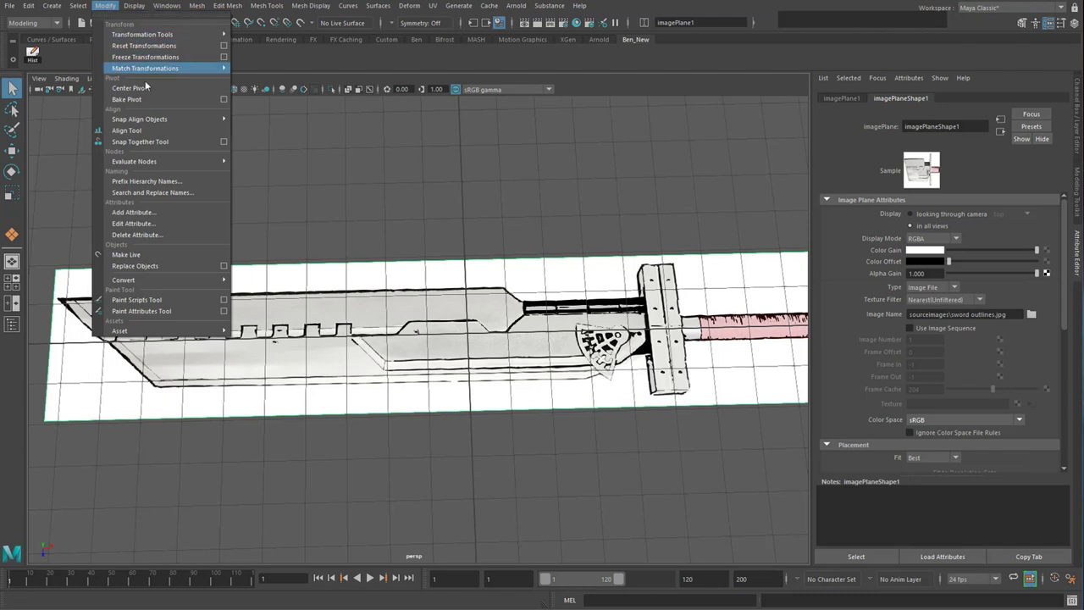
mouse_move(147, 126)
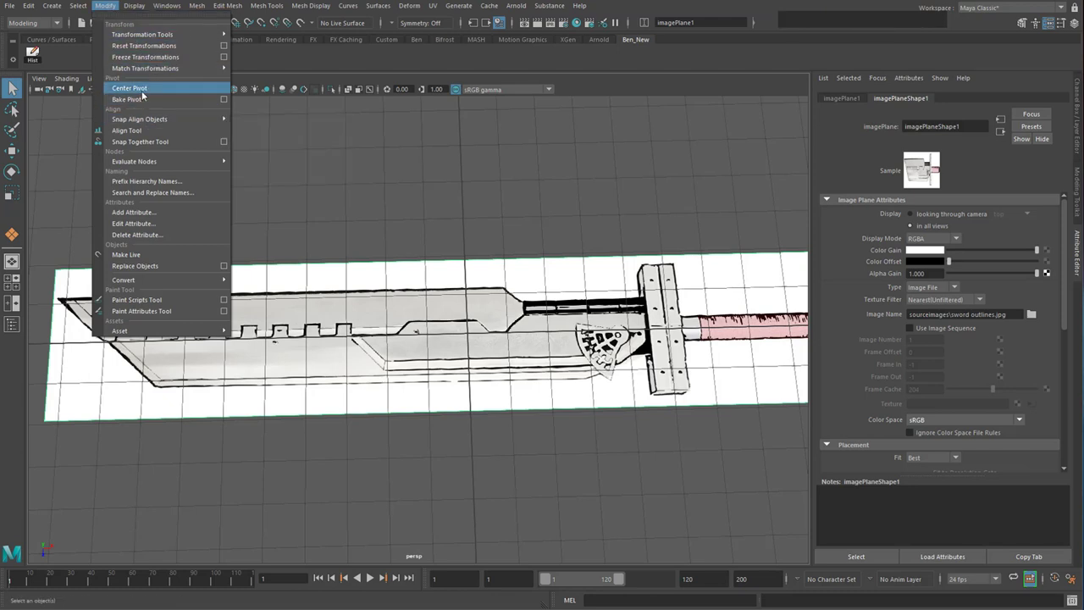
ctrl+shift+click(141, 91)
key(ctrl)
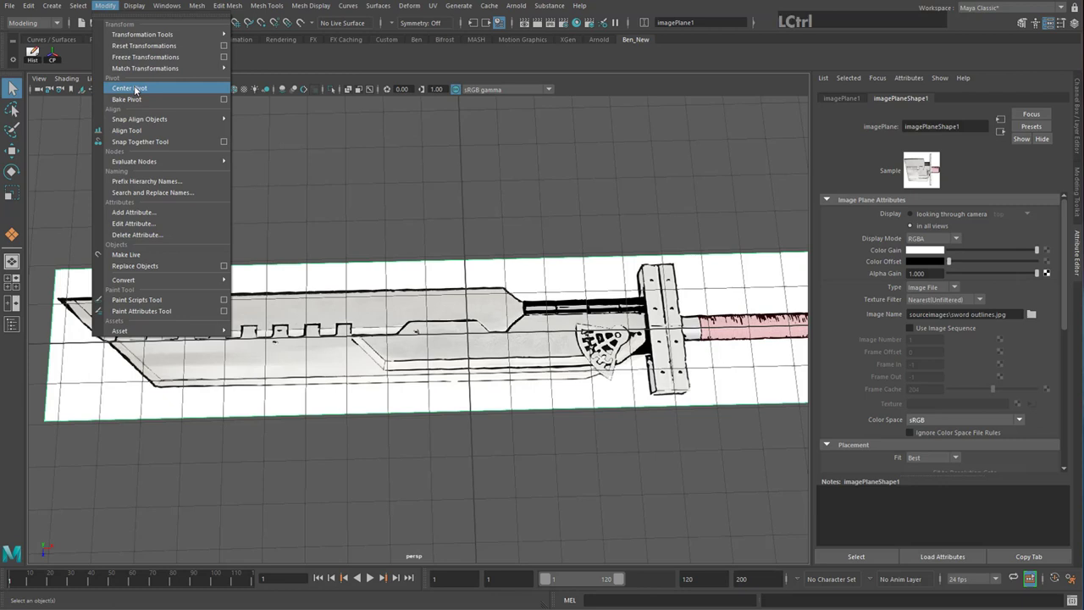
click(76, 59)
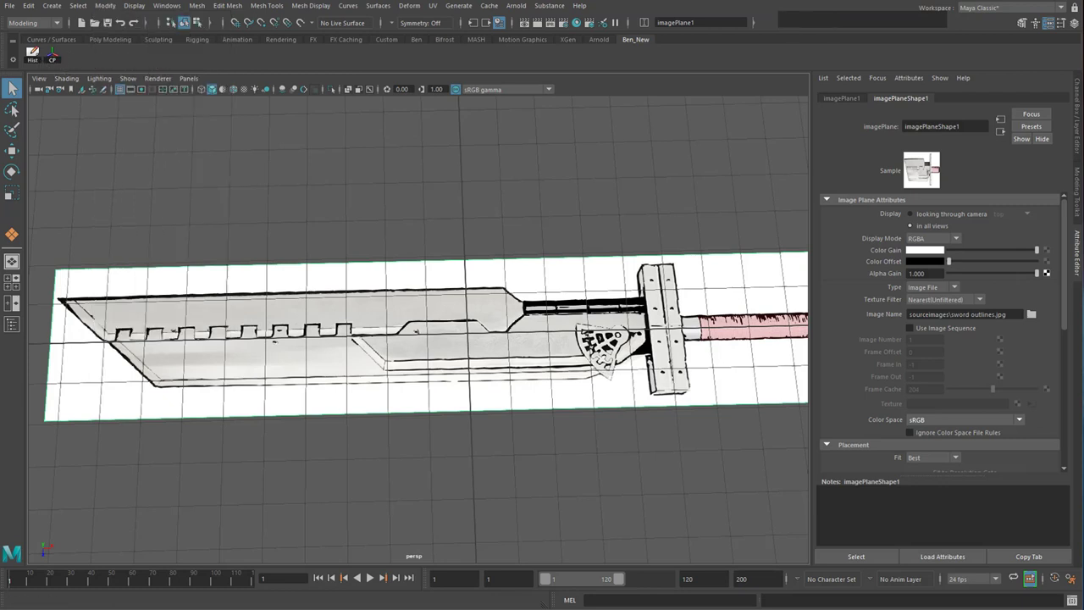
Create a test polygon cube at the grid centre on the blade reference and return to the Select Tool
click(56, 5)
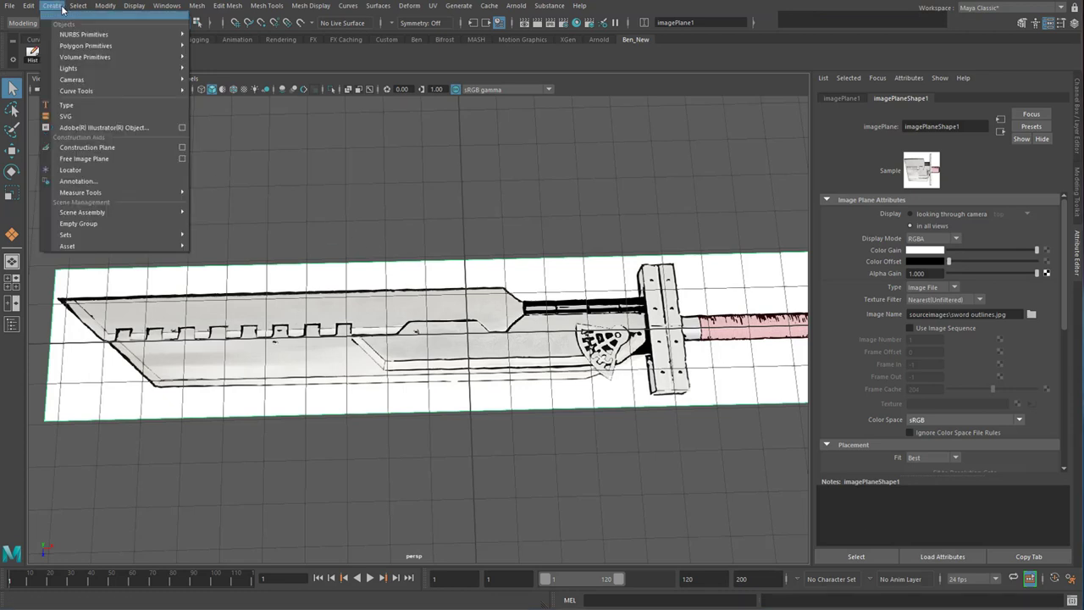
mouse_move(92, 47)
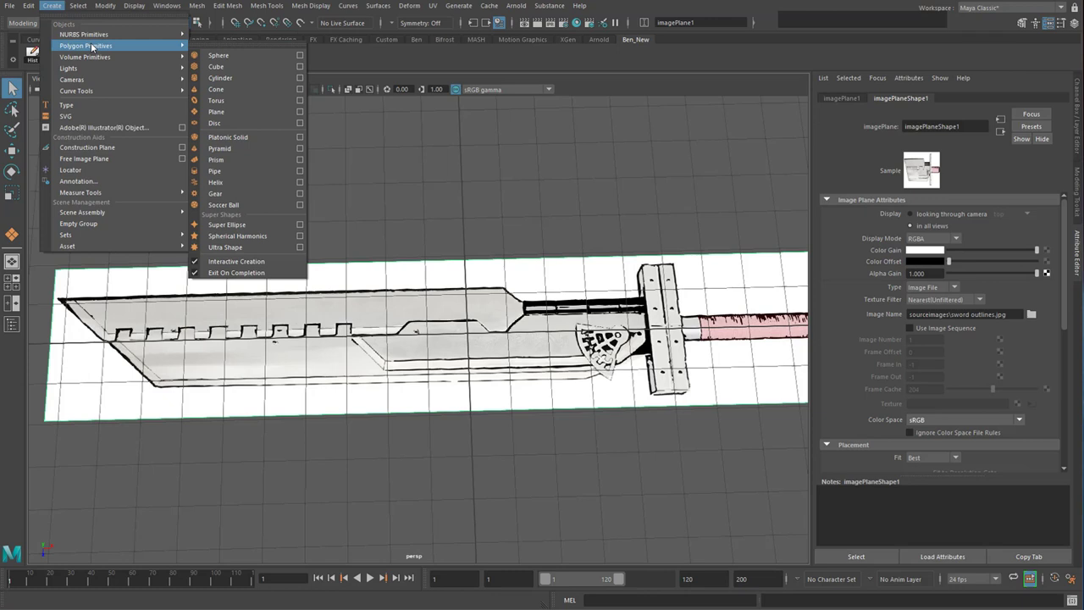
click(229, 66)
click(468, 338)
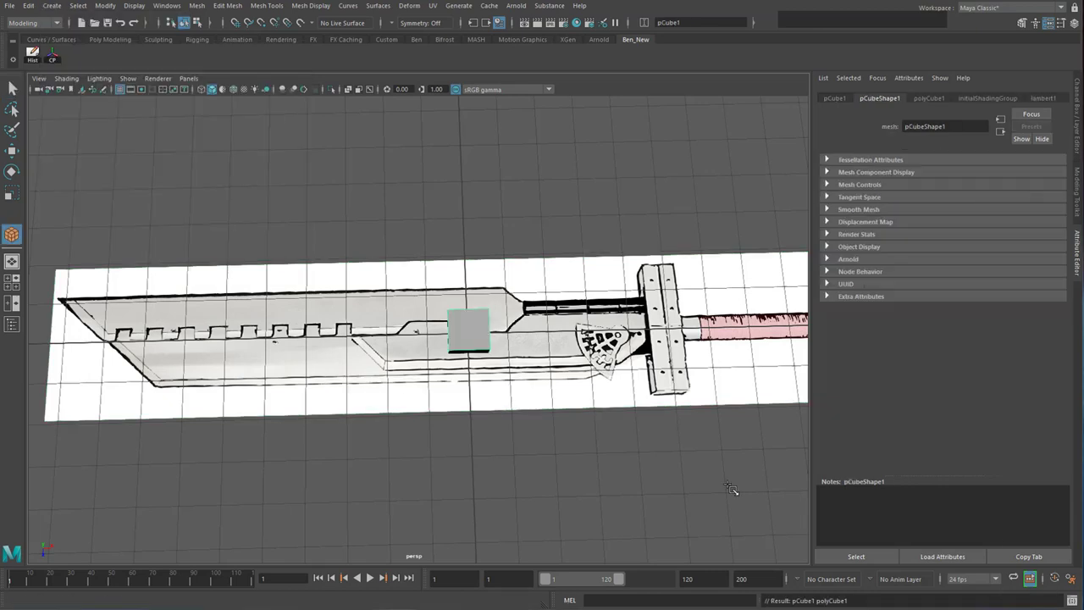
alt+drag(444, 387, 457, 324)
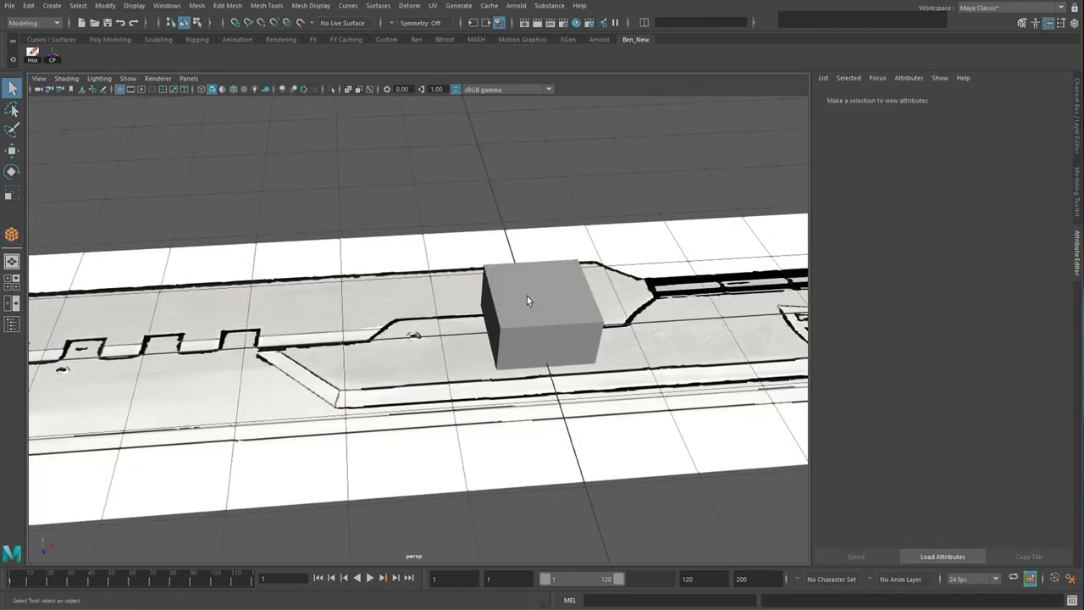
click(14, 87)
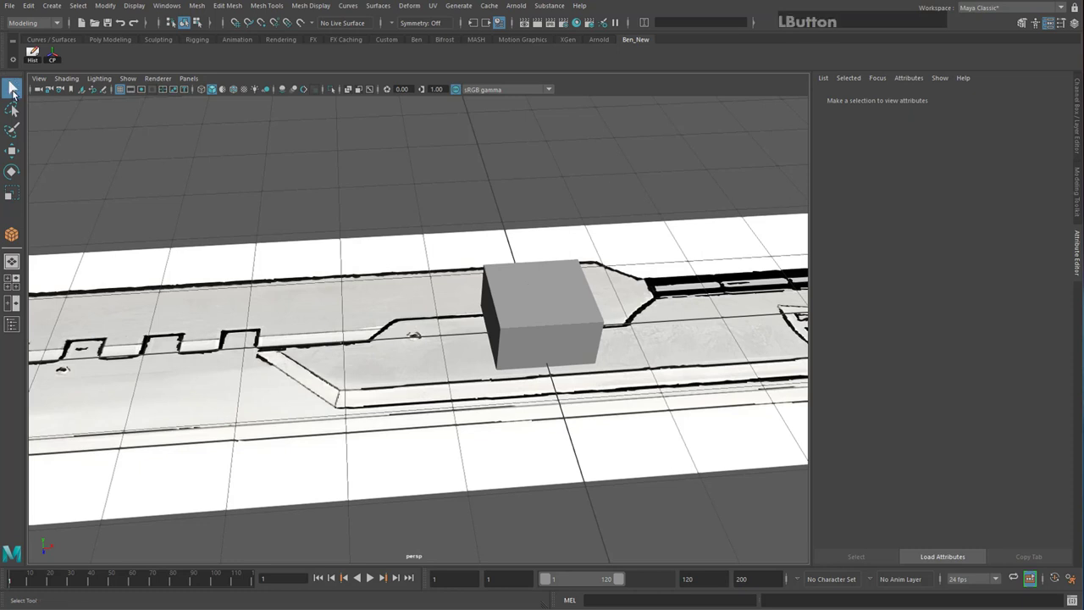
click(13, 89)
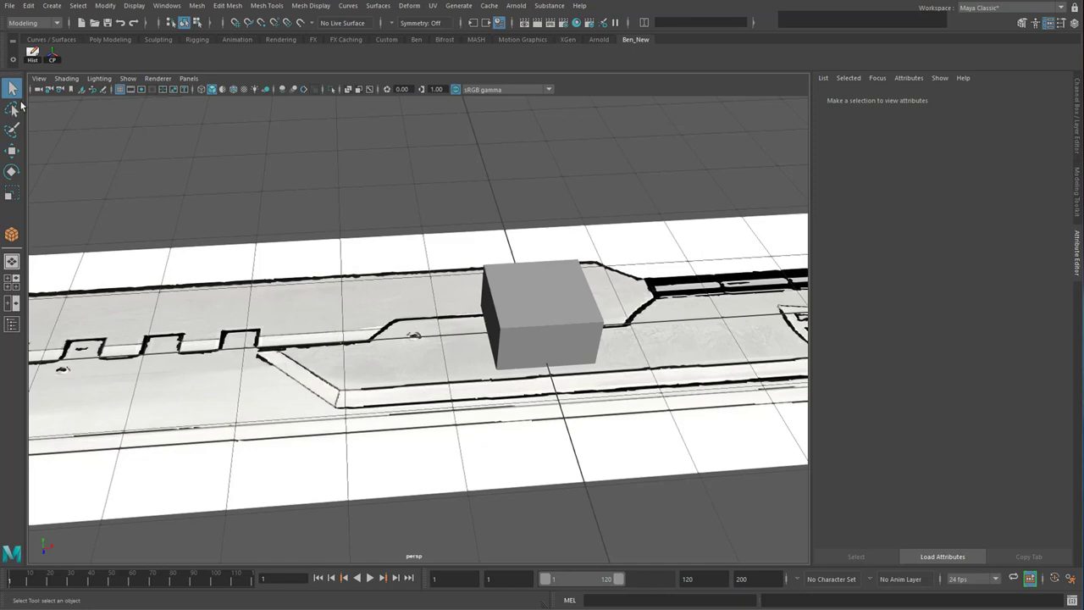
Move the test cube onto the crossguard of the reference, scale it along the guard's length, and deselect it
click(513, 312)
scroll(513, 313, down, 5)
alt+drag(443, 366, 462, 349)
alt+middle_drag(463, 349, 355, 357)
alt+drag(388, 307, 365, 355)
key(w)
drag(413, 330, 454, 307)
key(r)
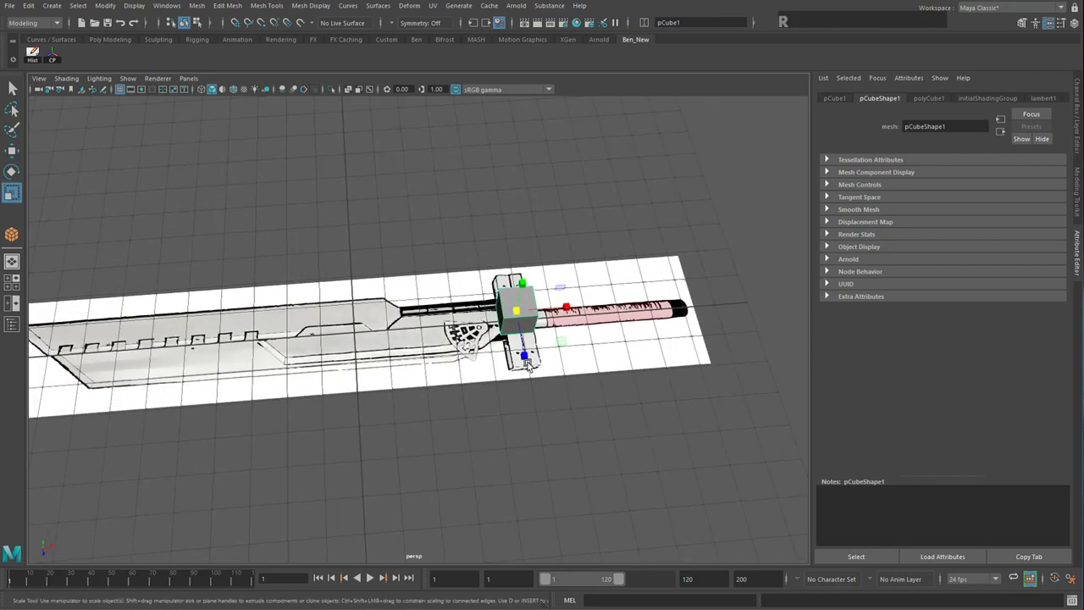
drag(526, 362, 561, 455)
click(123, 141)
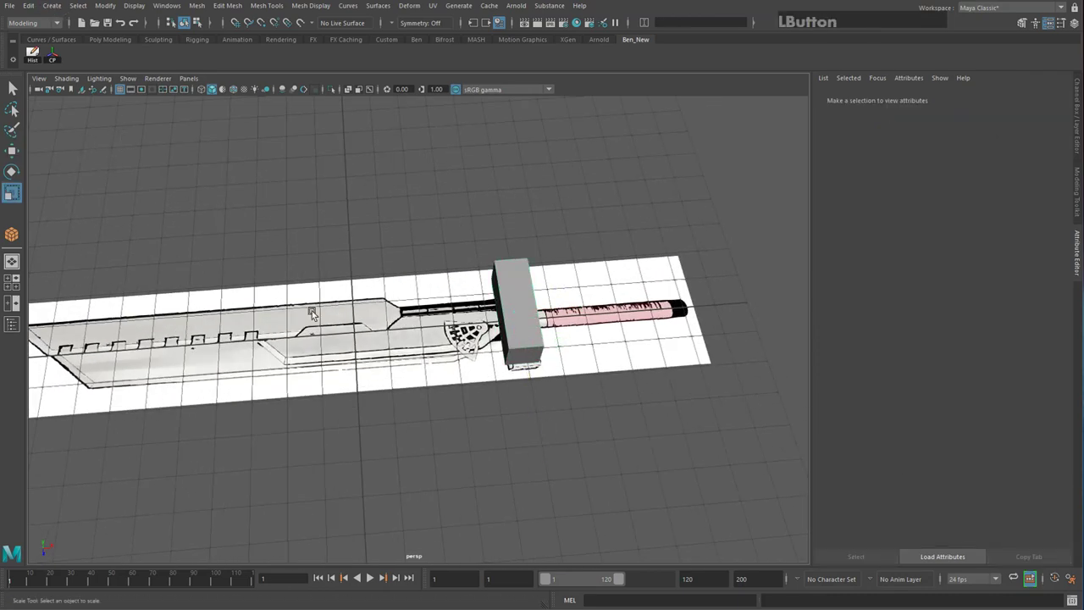
Create a test polygon torus and move it away from the sword reference towards the far side of the grid
click(51, 5)
mouse_move(93, 46)
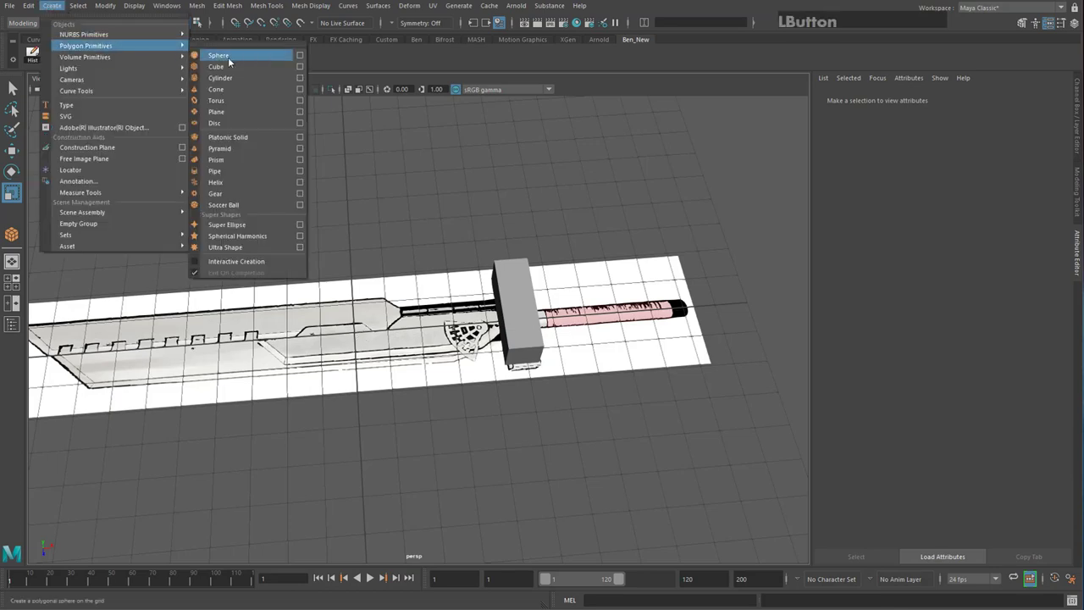
click(239, 100)
scroll(359, 372, up, 2)
alt+drag(359, 372, 564, 136)
key(w)
alt+middle_drag(564, 135, 423, 317)
scroll(430, 321, down, 4)
scroll(437, 325, down, 3)
alt+middle_drag(428, 359, 449, 308)
scroll(508, 305, up, 5)
alt+drag(535, 302, 518, 280)
alt+middle_drag(525, 280, 488, 345)
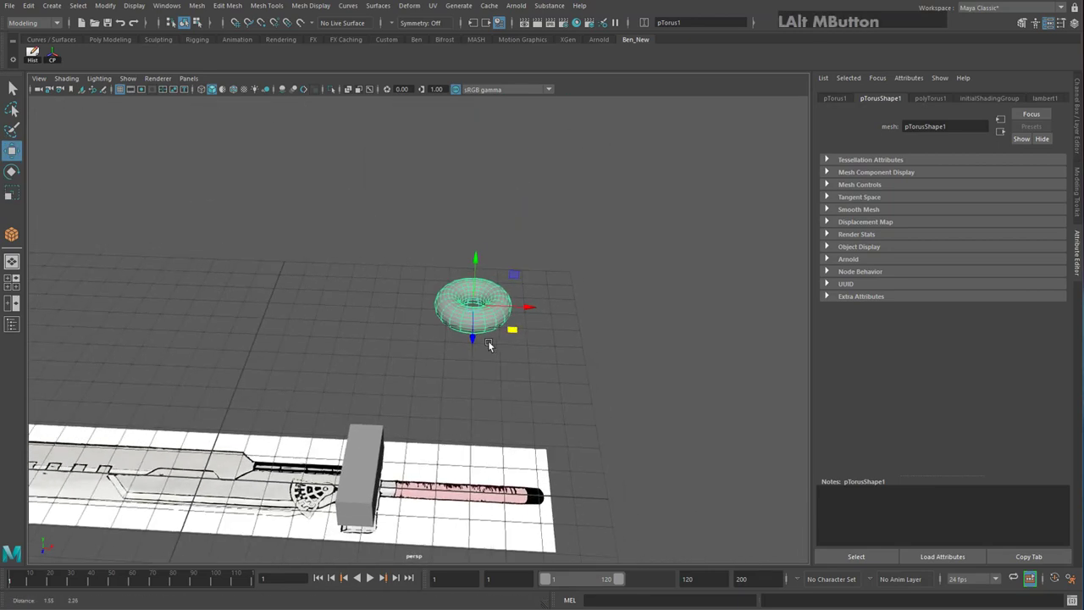
Move the torus far off the grid and back onto the blade reference near the crossguard block
scroll(488, 344, down, 1)
drag(529, 339, 657, 165)
scroll(414, 320, down, 3)
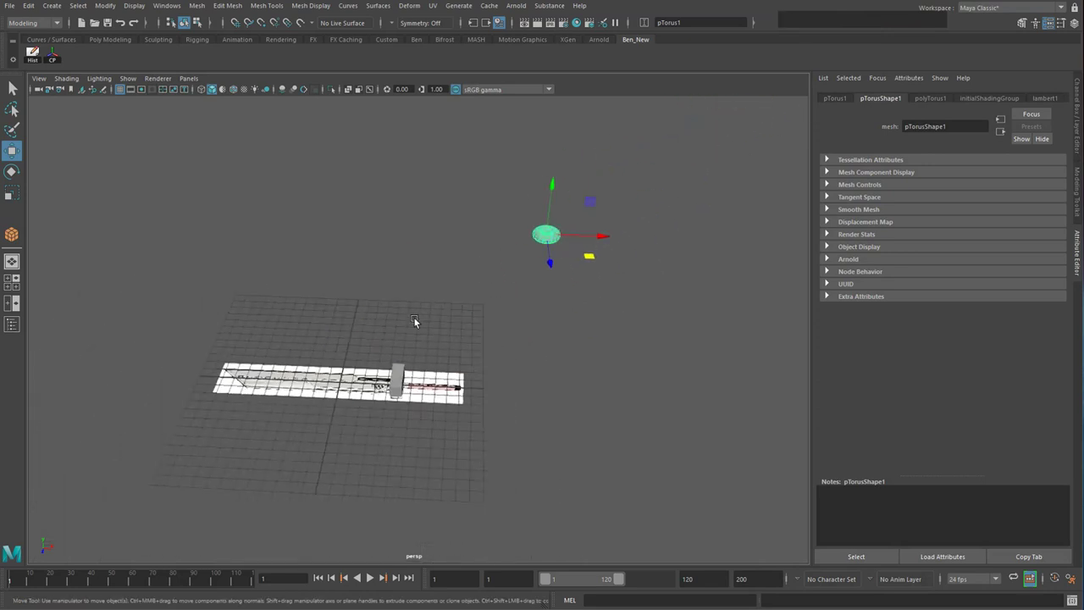
scroll(414, 321, up, 3)
drag(649, 219, 329, 457)
alt+middle_drag(328, 457, 404, 413)
scroll(404, 413, up, 4)
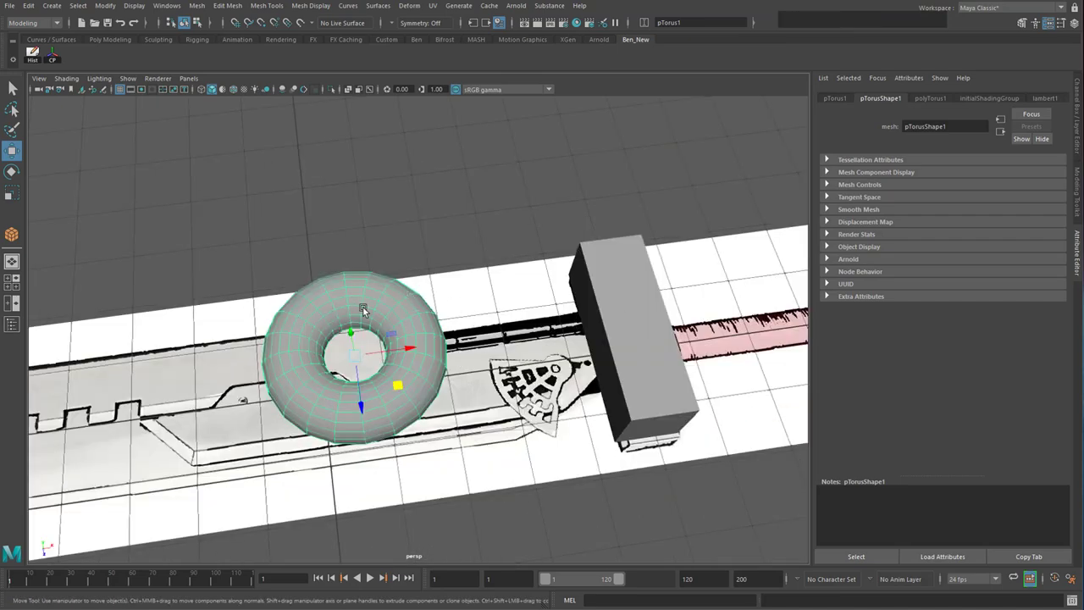
Delete the test torus and the stretched cube over the crossguard
key(Delete)
click(624, 290)
key(Delete)
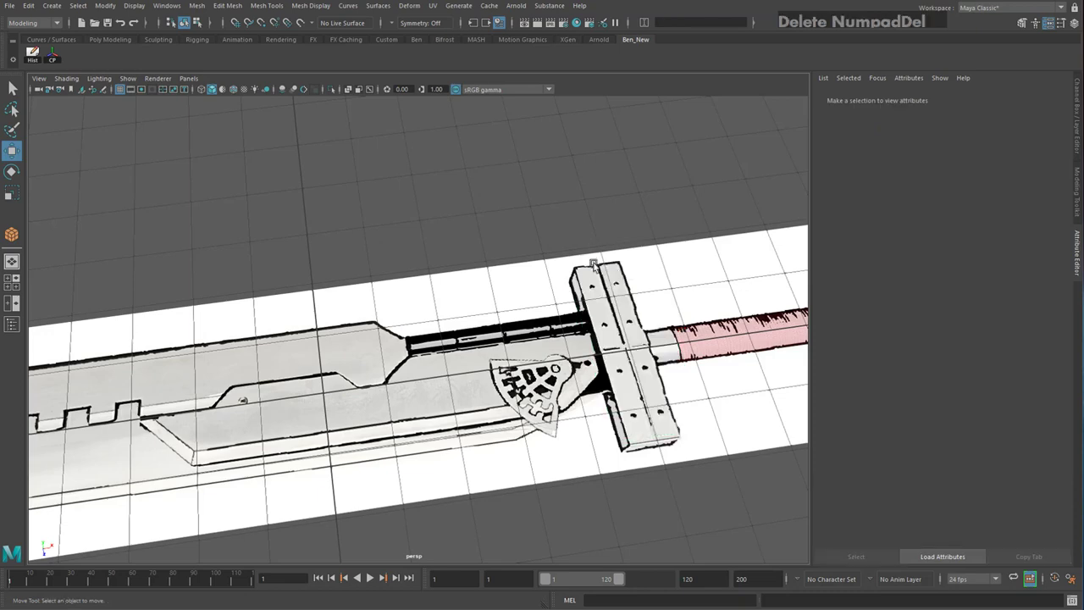
Turn on Interactive Creation for polygon primitives
click(53, 6)
mouse_move(102, 51)
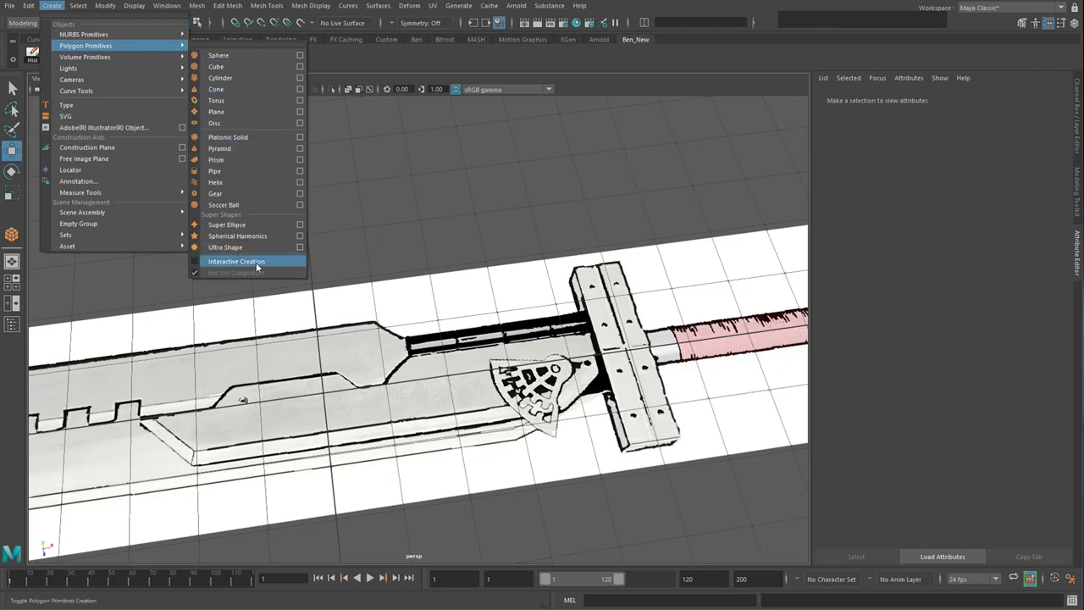
click(203, 263)
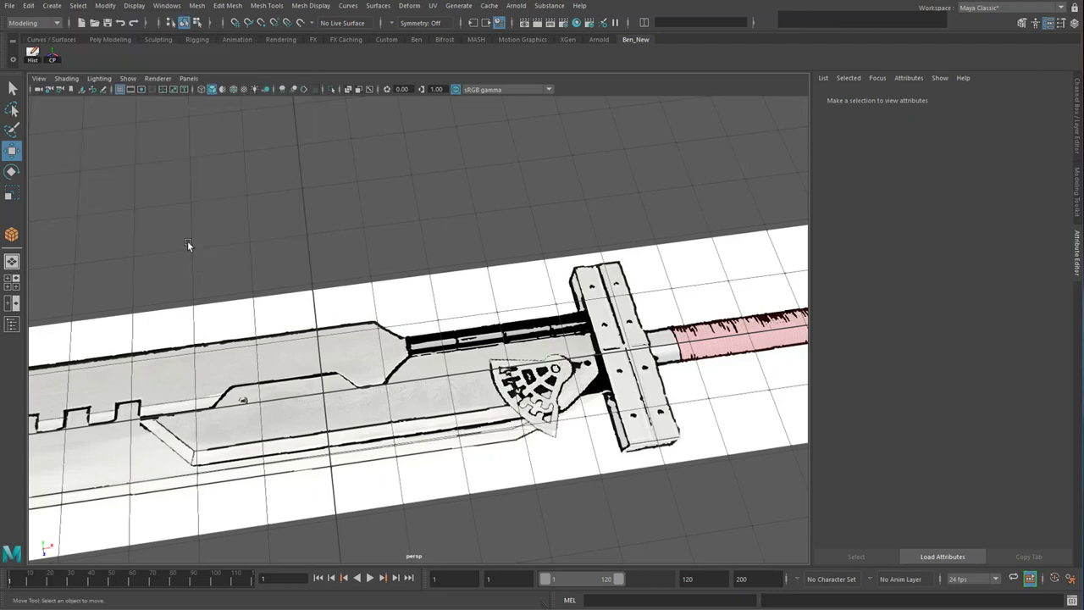
Create a polygon cube over the crossguard, tracing the reference outline for its base and pulling up a tall block
click(47, 7)
mouse_move(89, 51)
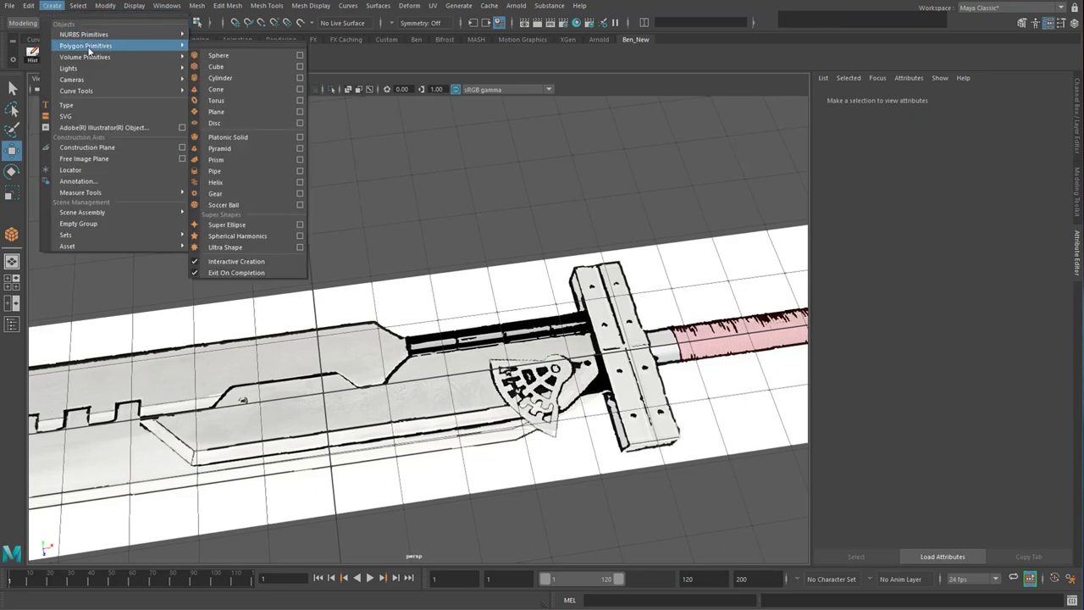
click(253, 66)
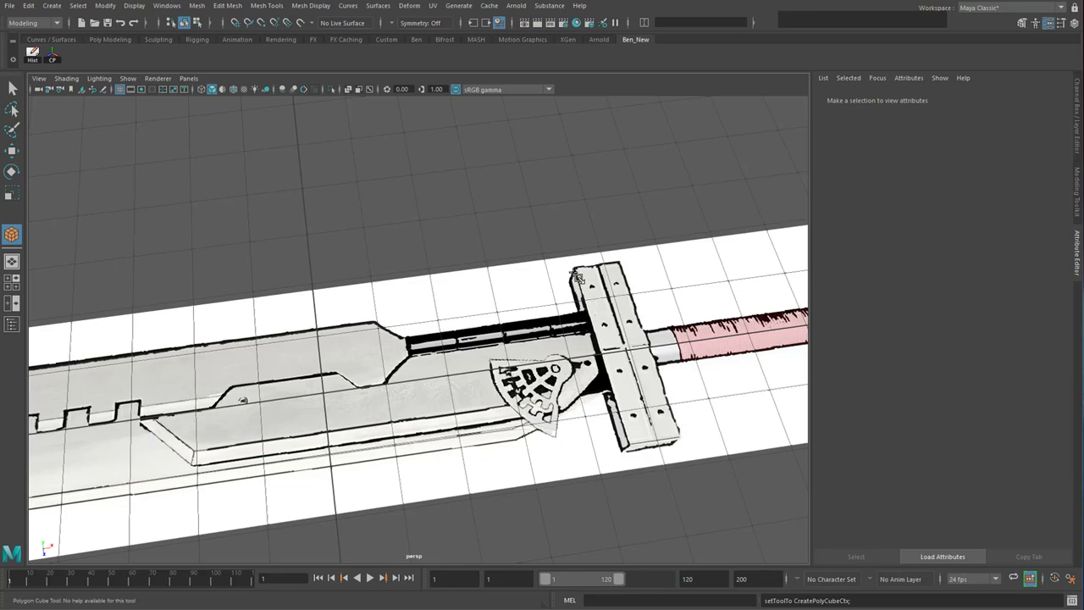
alt+middle_drag(578, 277, 508, 254)
alt+drag(508, 254, 520, 243)
alt+middle_drag(520, 242, 438, 193)
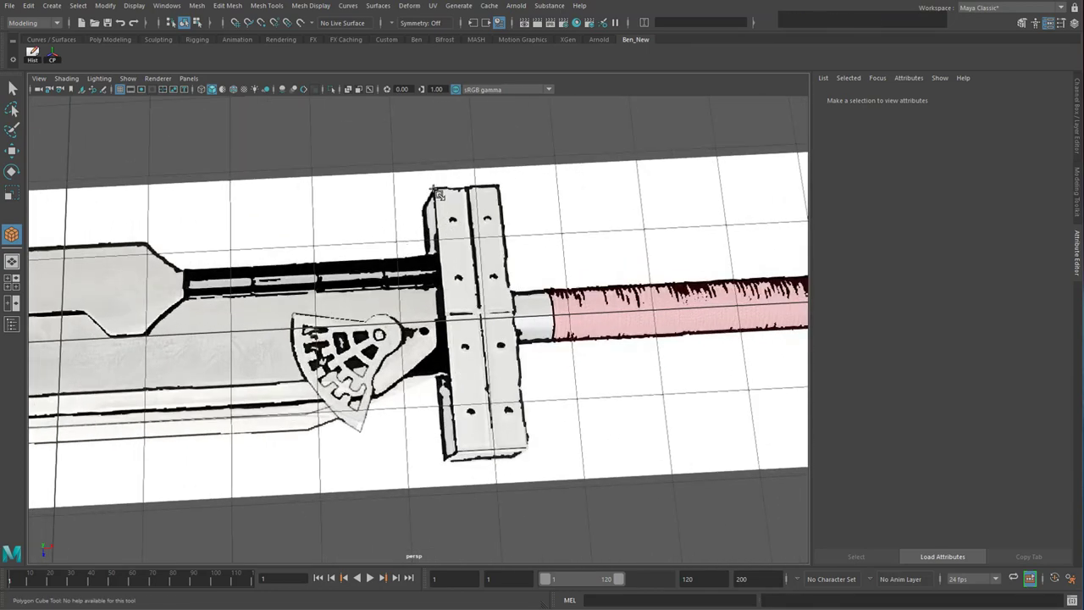
mouse_move(438, 194)
mouse_down()
mouse_move(496, 288)
mouse_move(535, 451)
mouse_up()
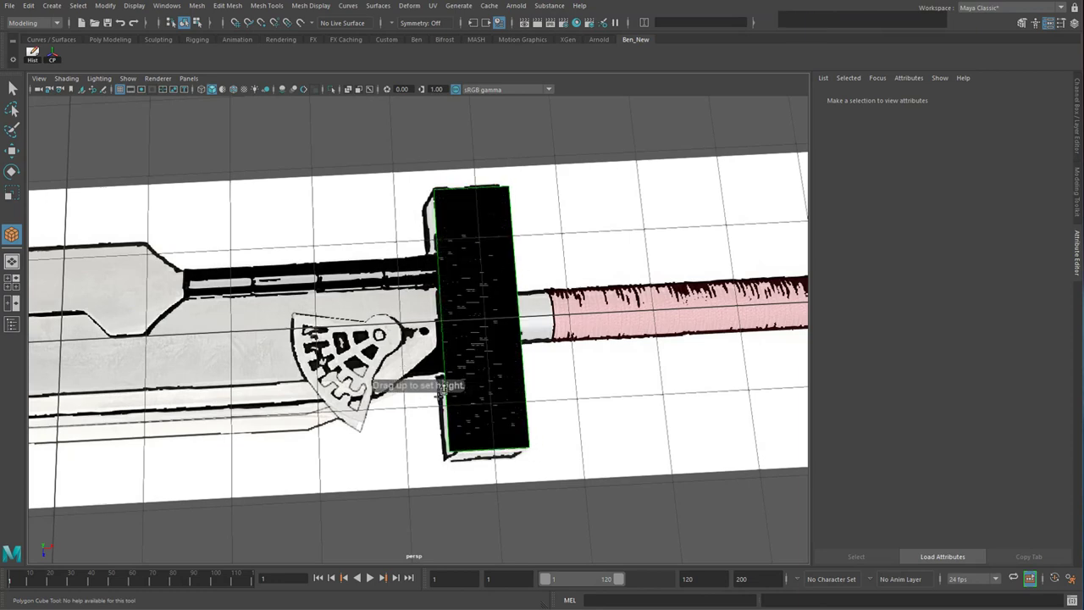
alt+drag(471, 359, 428, 283)
alt+middle_drag(468, 372, 464, 320)
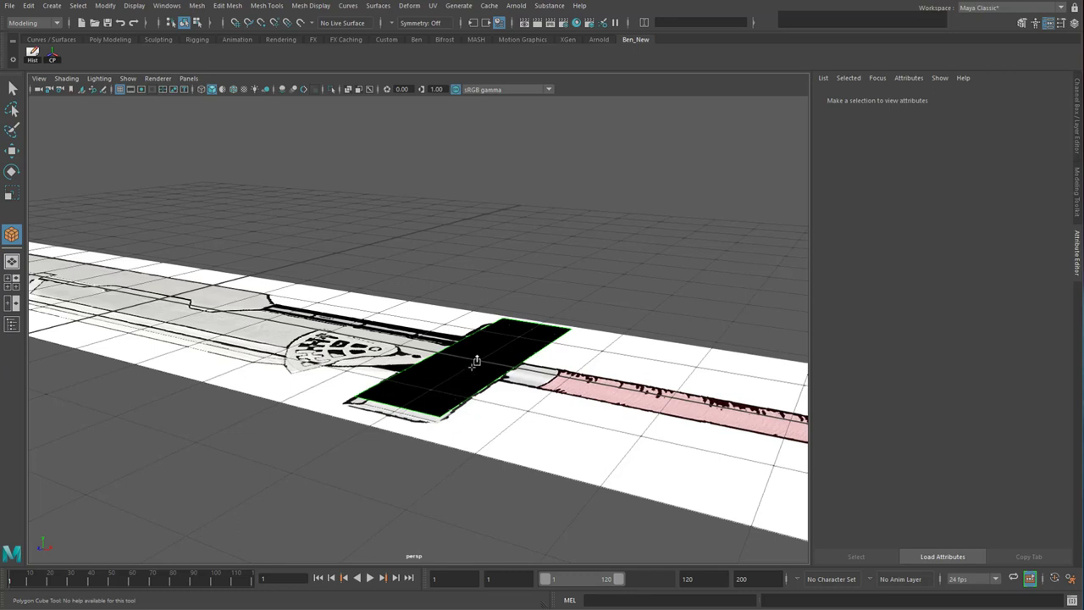
drag(476, 361, 473, 264)
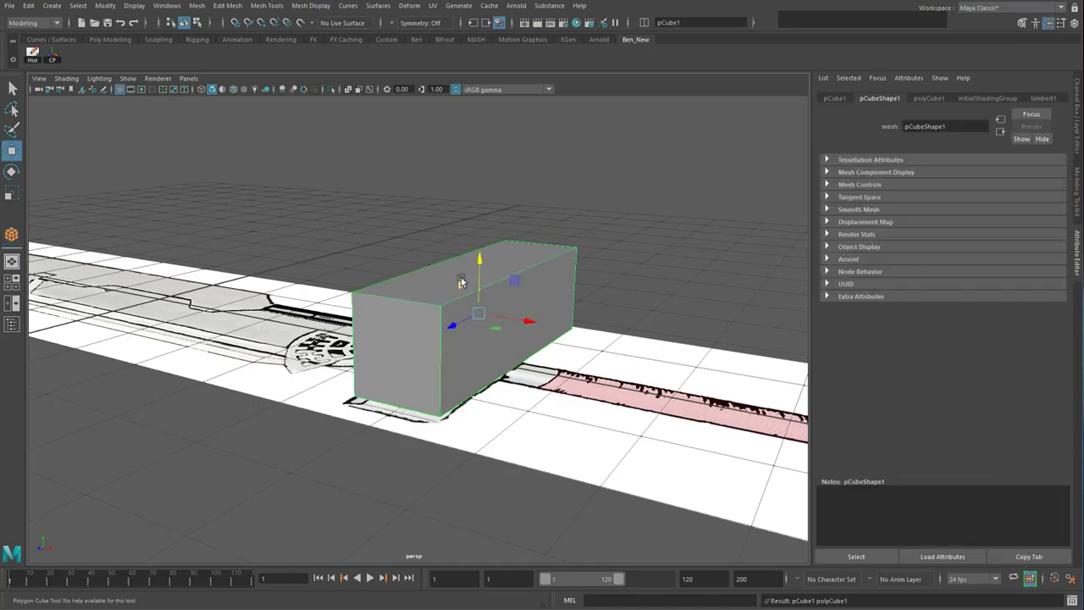
Examine the crossguard block against the whole sword reference from several angles
alt+drag(394, 260, 306, 281)
alt+right_drag(341, 279, 331, 181)
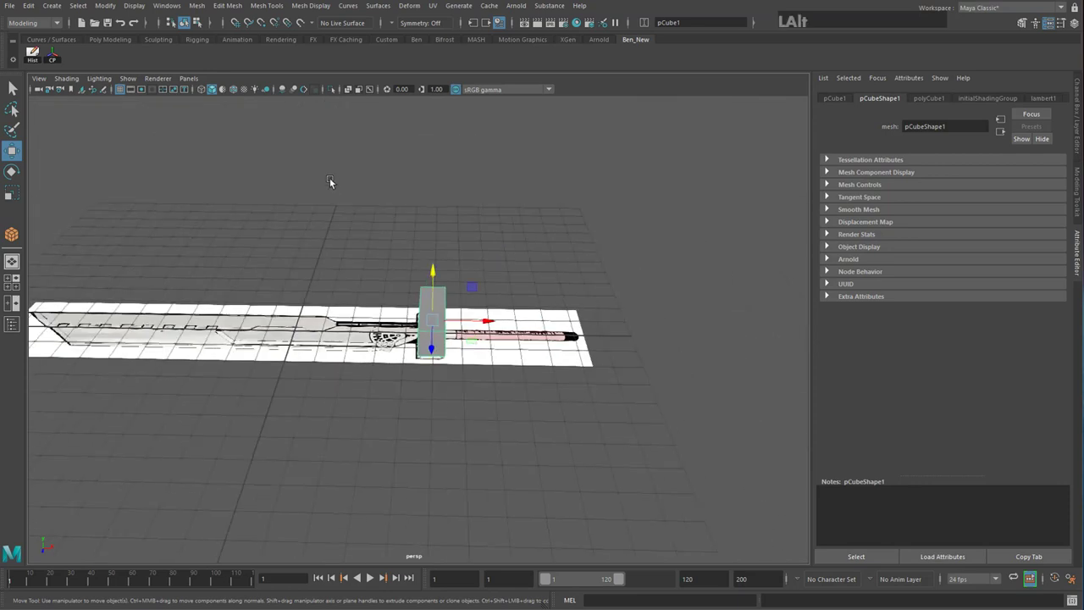
alt+middle_drag(331, 181, 237, 268)
alt+drag(237, 267, 525, 230)
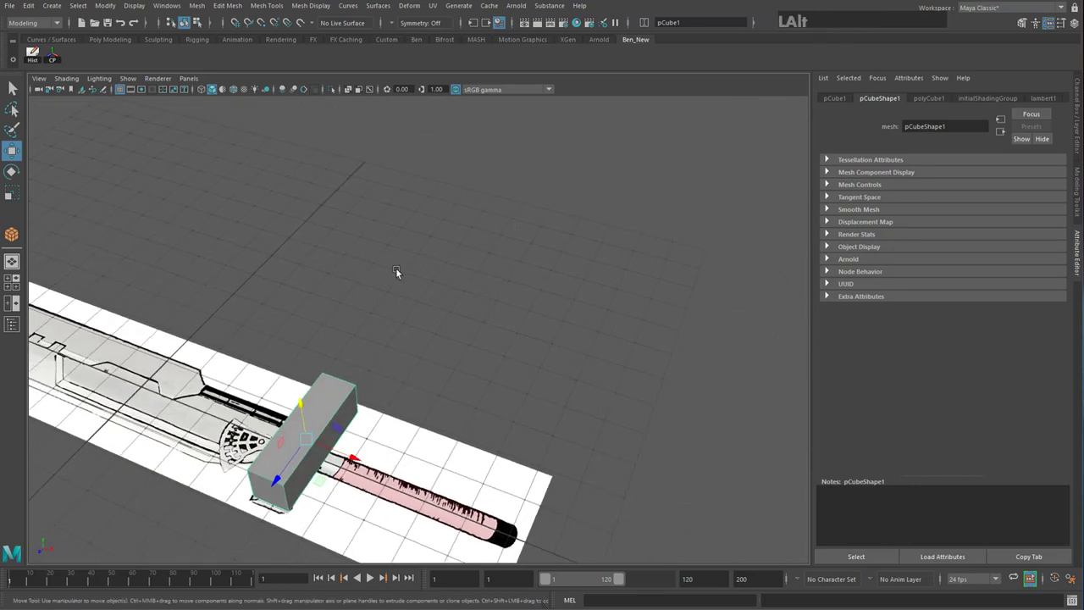
scroll(507, 282, down, 5)
alt+middle_drag(562, 229, 537, 231)
alt+middle_drag(784, 255, 936, 259)
alt+middle_drag(338, 412, 463, 342)
scroll(462, 343, up, 3)
scroll(462, 342, down, 3)
mouse_move(502, 321)
alt+mouse_down()
mouse_move(529, 324)
mouse_move(520, 331)
alt+mouse_up()
alt+middle_drag(520, 331, 436, 379)
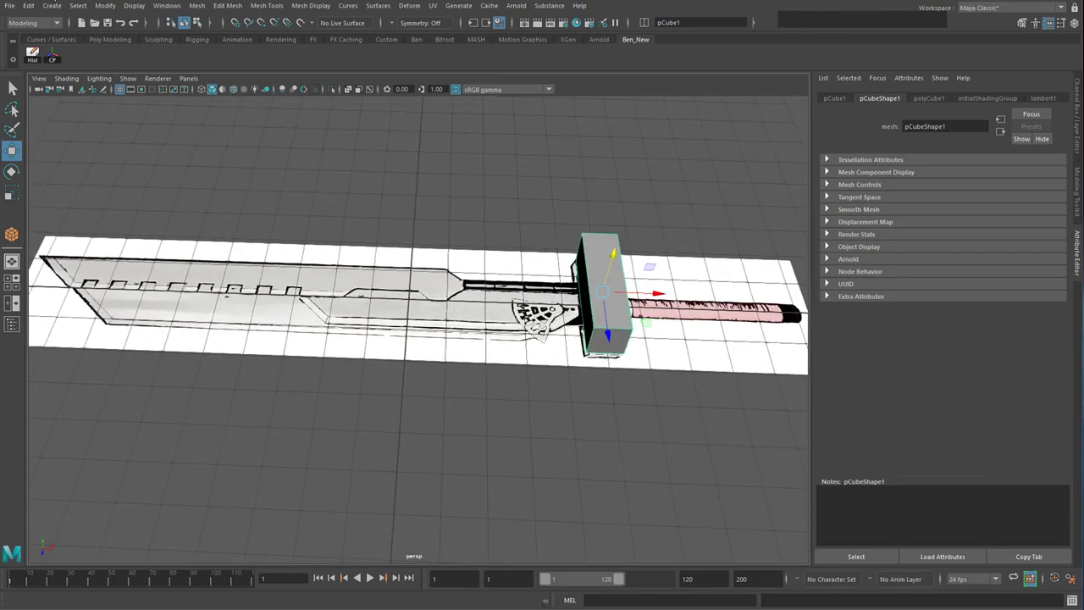
Add the polygon Cube command to the custom shelf
click(48, 6)
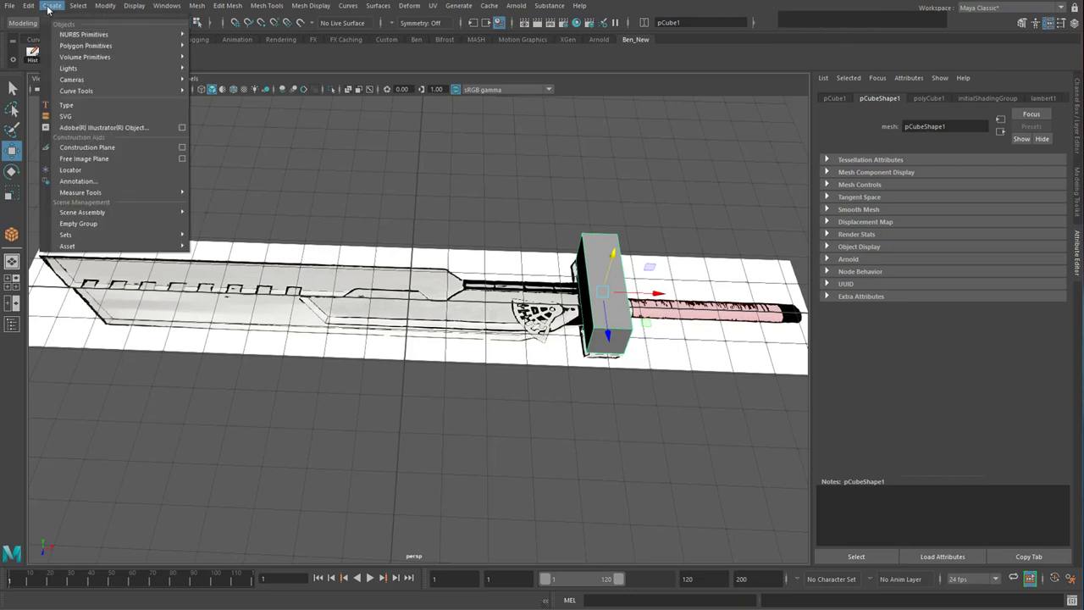
mouse_move(93, 45)
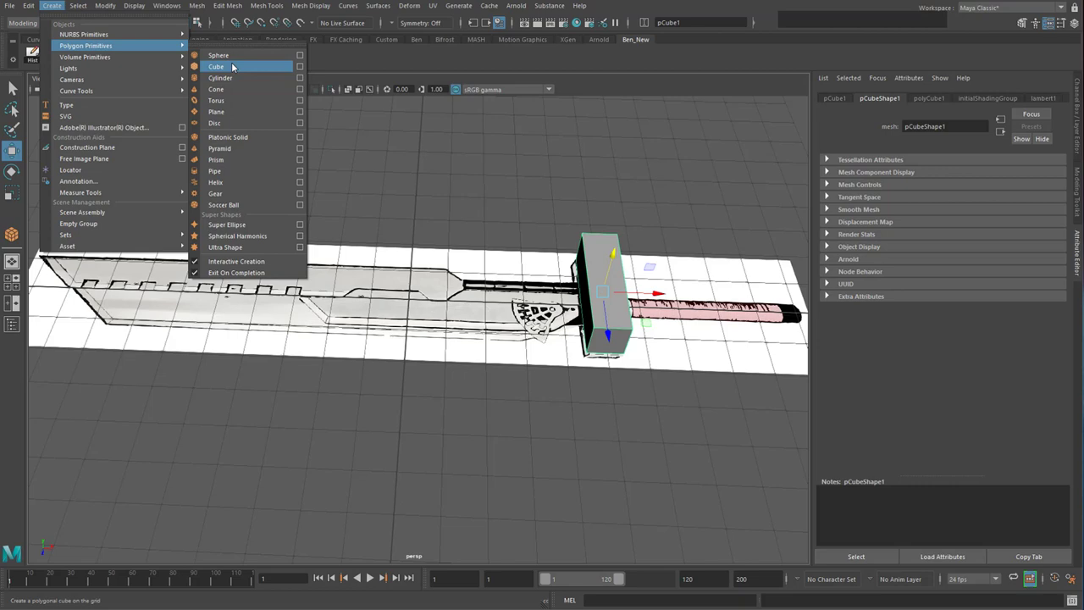
click(343, 54)
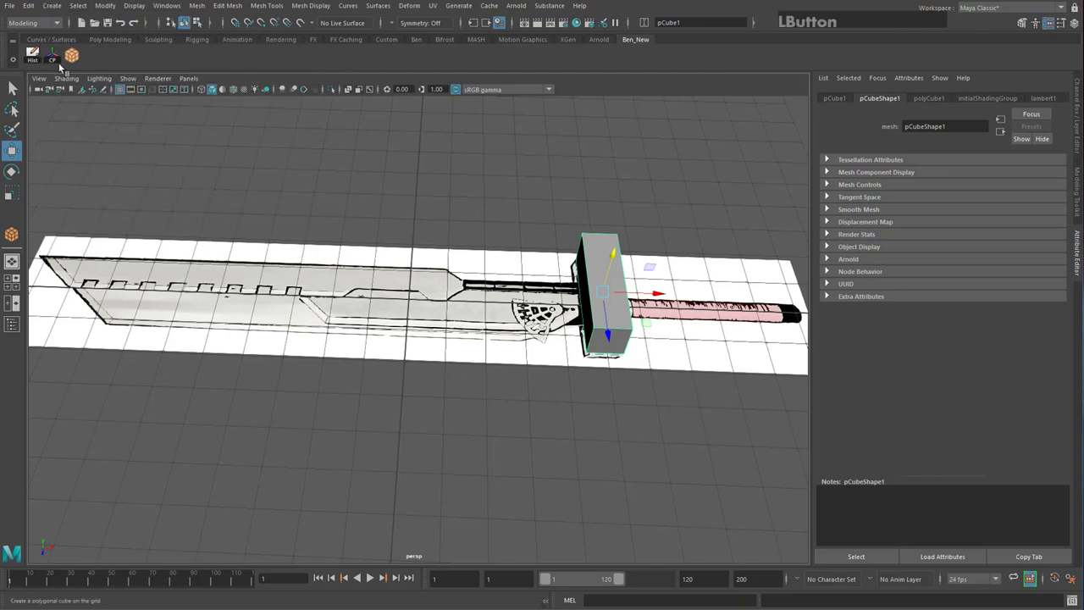
Create a test polygon cube on the empty grid behind the sword using the new shelf shortcut, and delete it
click(72, 60)
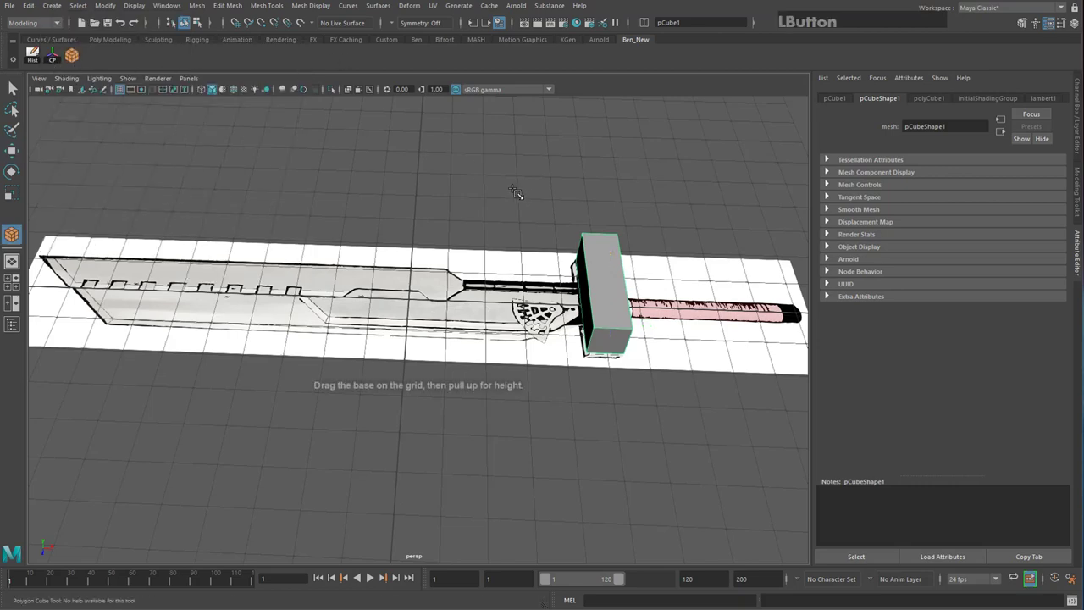
click(515, 193)
alt+middle_drag(515, 193, 497, 261)
click(634, 266)
key(Delete)
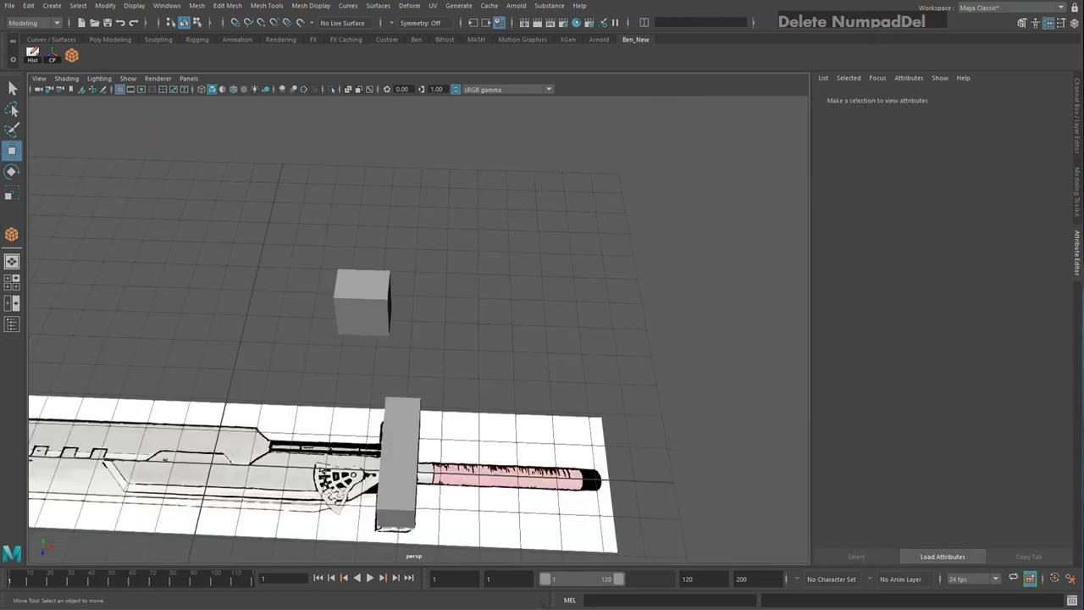
Add the polygon Cylinder command to the custom shelf beside the cube shortcut
alt+middle_drag(399, 446, 421, 333)
alt+drag(421, 334, 446, 336)
alt+right_drag(446, 336, 710, 347)
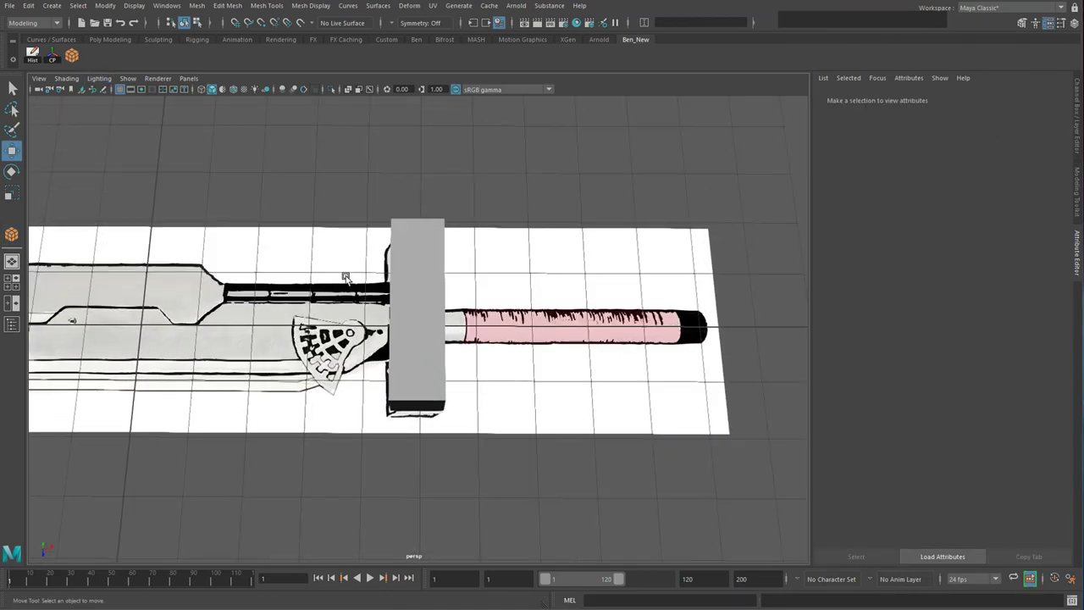
scroll(433, 322, down, 2)
scroll(433, 322, up, 1)
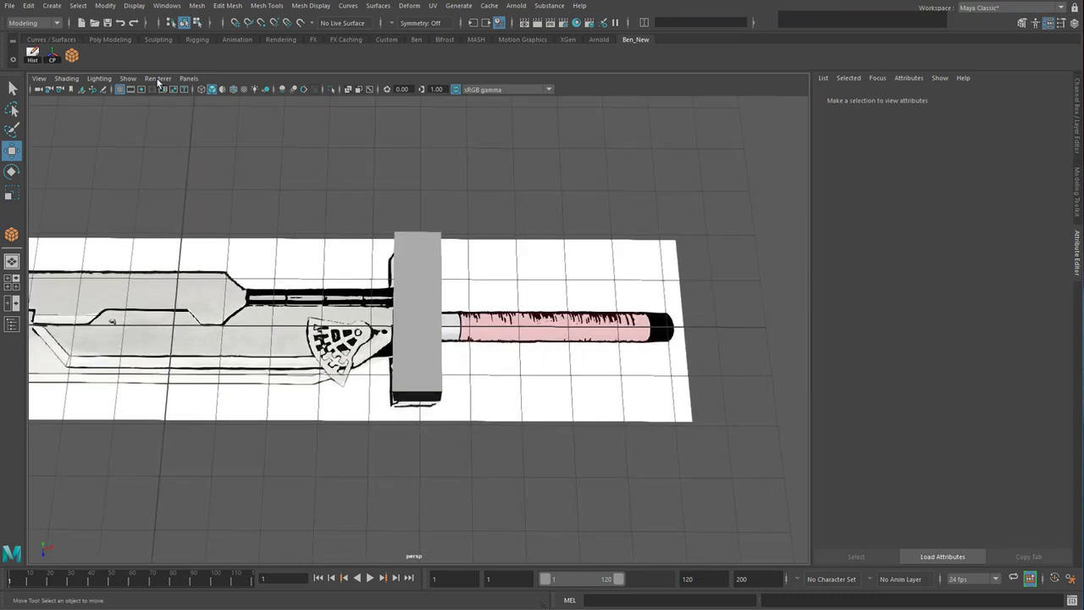
click(52, 6)
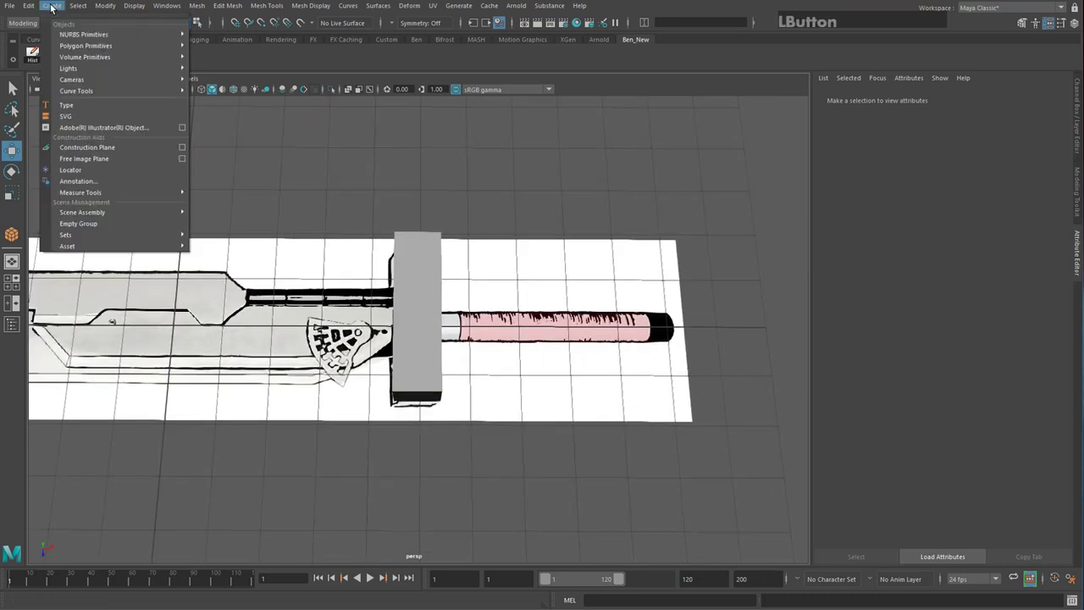
mouse_move(94, 51)
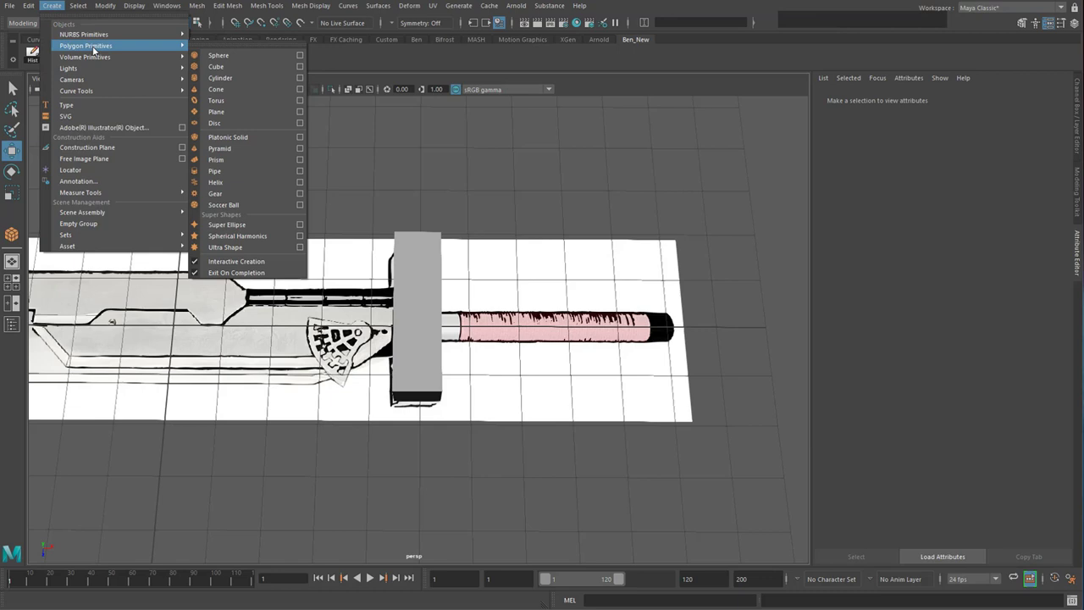
ctrl+shift+click(261, 78)
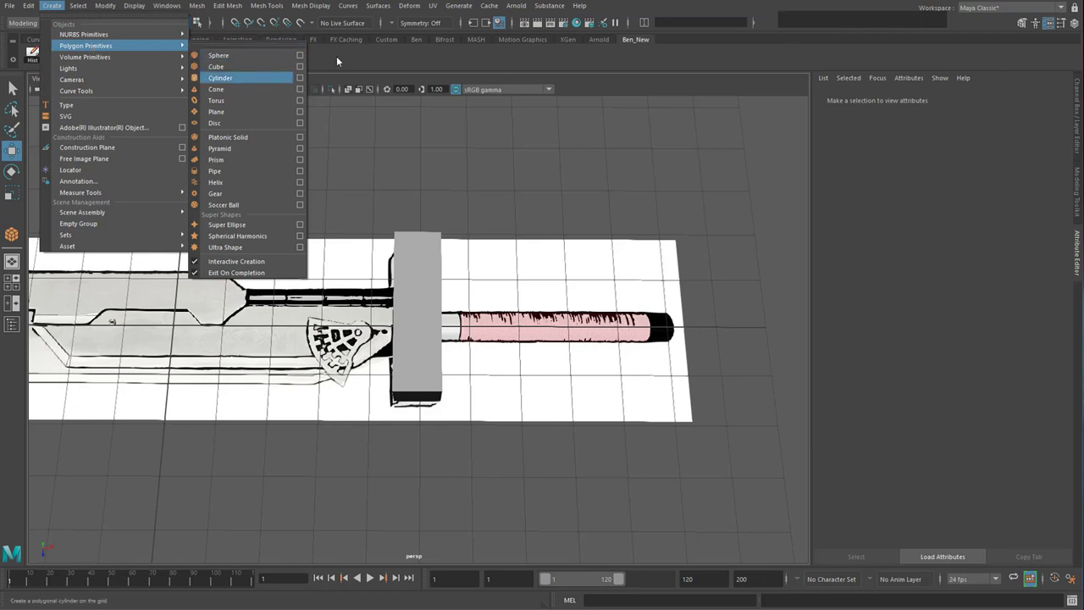
click(236, 58)
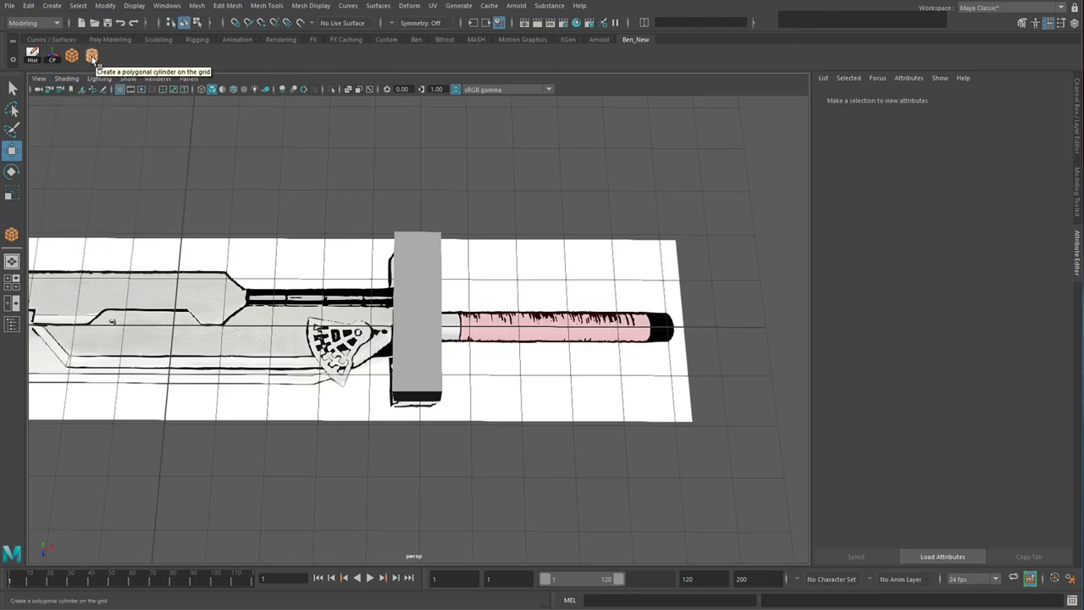
Create a tall trial cylinder standing on the sword's grip near the crossguard block, and delete it
click(94, 59)
scroll(507, 347, up, 2)
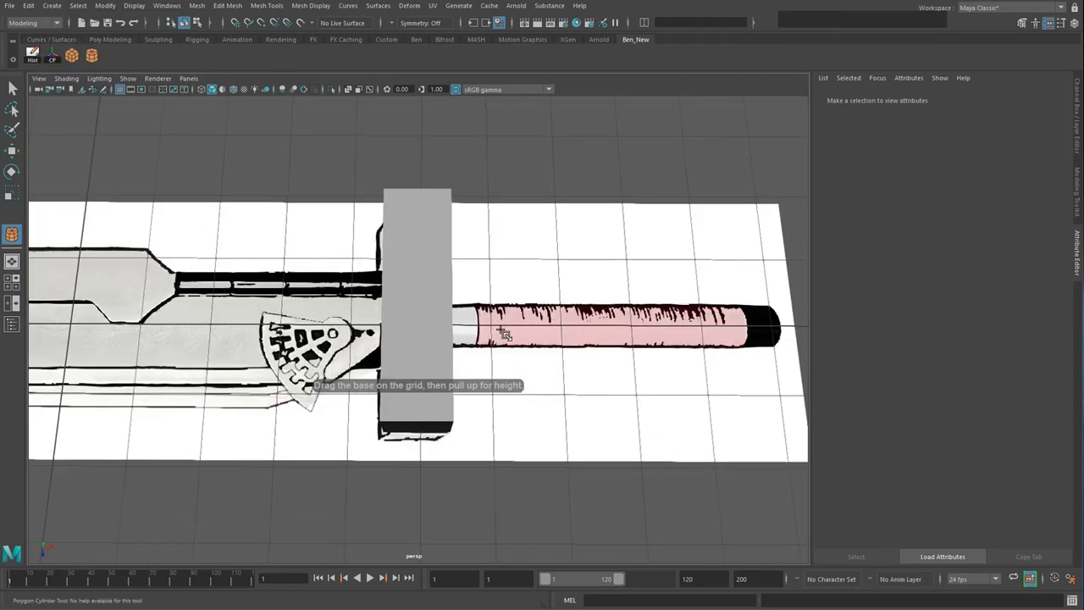
alt+middle_drag(536, 318, 432, 310)
scroll(432, 310, up, 2)
drag(424, 316, 498, 366)
alt+middle_drag(478, 428, 466, 344)
scroll(458, 315, up, 3)
scroll(458, 315, down, 2)
scroll(459, 317, up, 2)
scroll(457, 317, down, 2)
scroll(454, 318, up, 3)
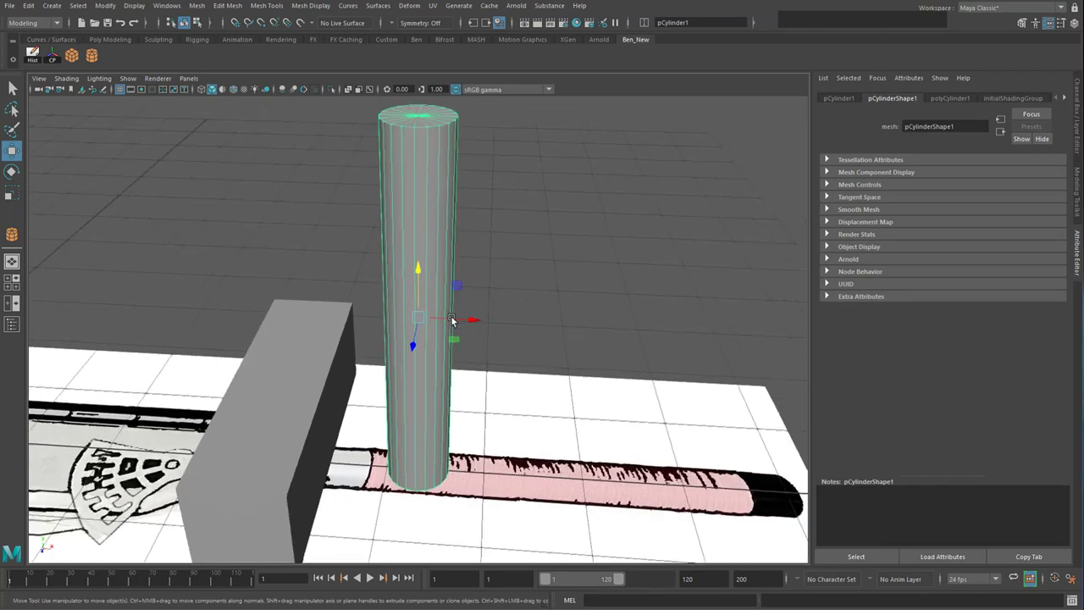
scroll(452, 319, down, 1)
key(Delete)
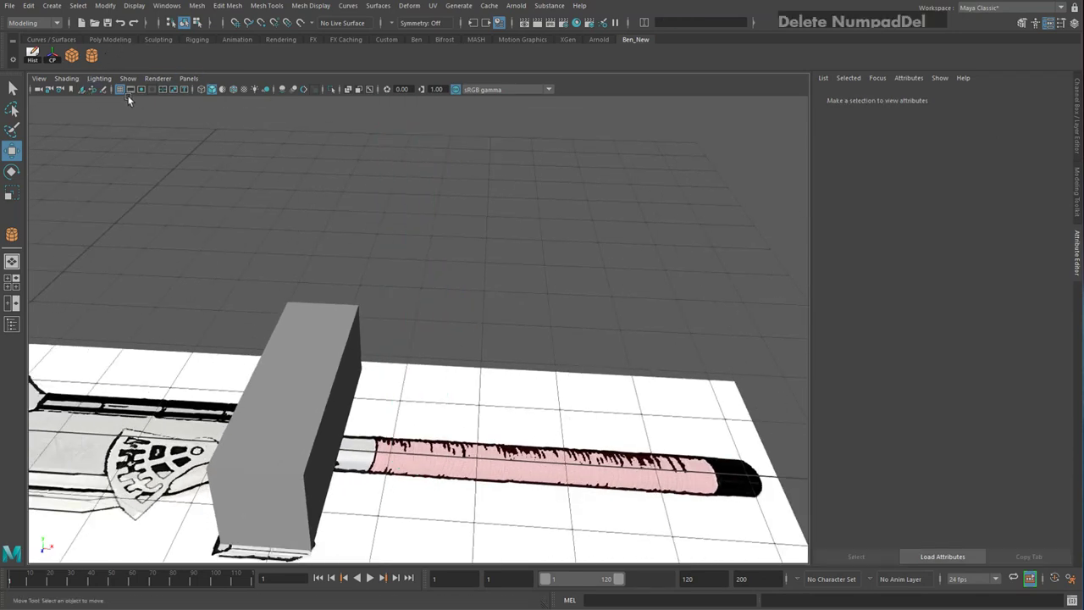
Create two more trial cylinders on the pink grip, the second with constrained proportions, deleting each one
click(94, 58)
drag(467, 478, 493, 459)
drag(485, 449, 446, 297)
key(Delete)
click(92, 56)
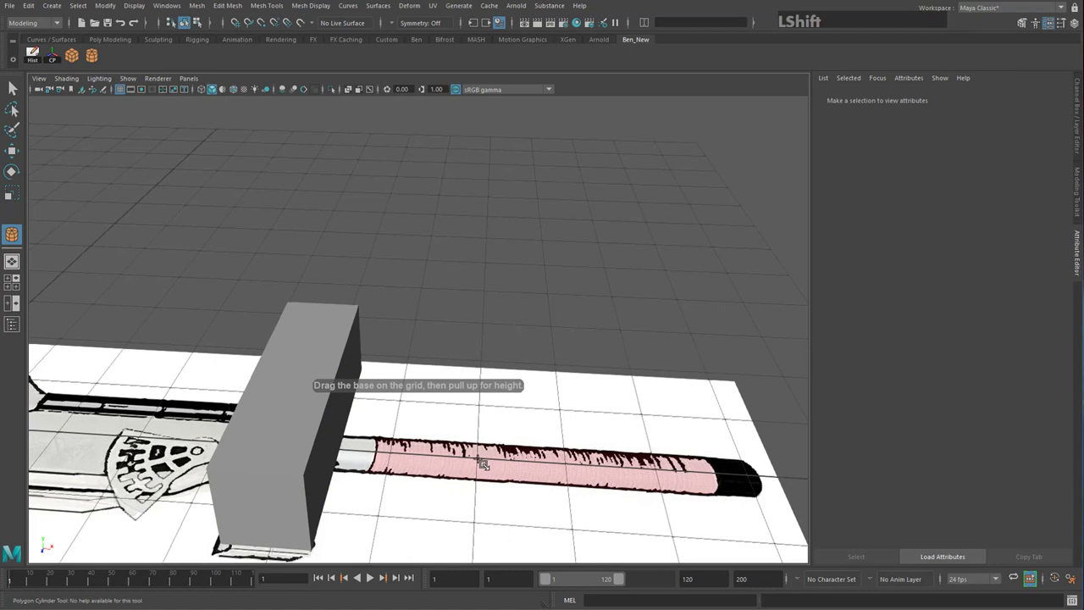
shift+drag(479, 462, 501, 453)
key(Delete)
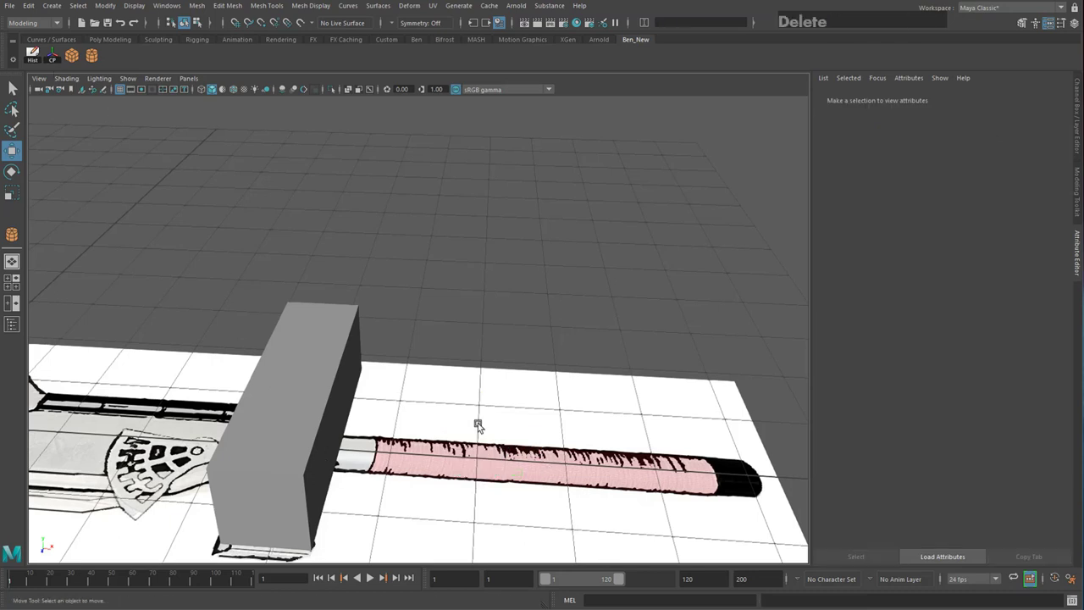
Create two trial cubes with equal sides, one on the grip and one on the grid behind it
click(68, 55)
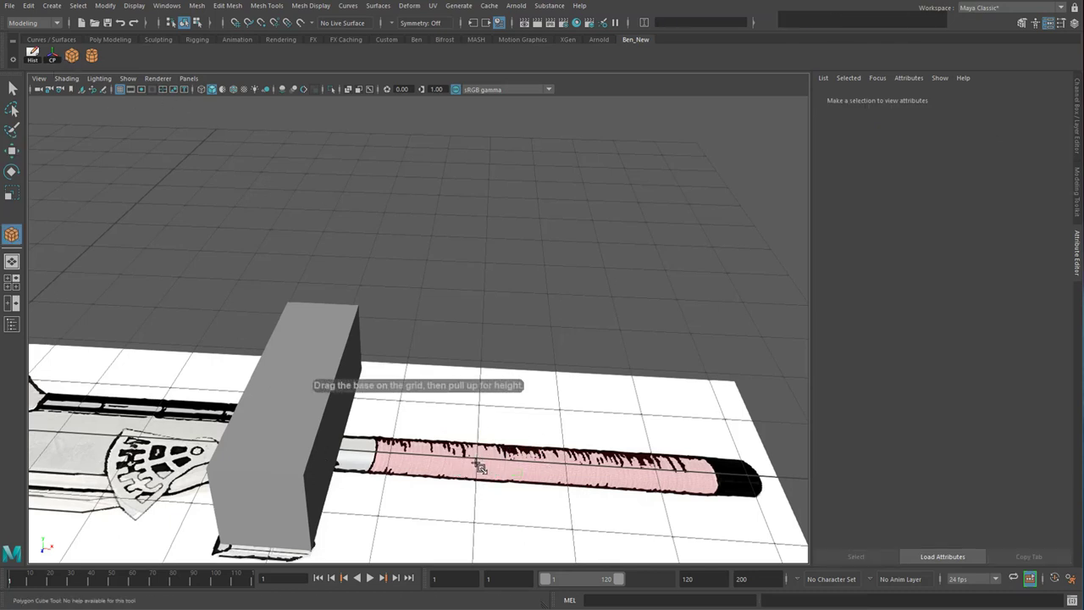
shift+drag(481, 455, 584, 475)
alt+middle_drag(584, 474, 508, 334)
alt+drag(508, 333, 509, 364)
alt+middle_drag(508, 364, 515, 391)
click(72, 55)
mouse_move(660, 242)
shift+mouse_down()
mouse_move(692, 228)
mouse_move(677, 230)
shift+mouse_up()
alt+middle_drag(676, 326, 532, 387)
alt+drag(532, 387, 479, 315)
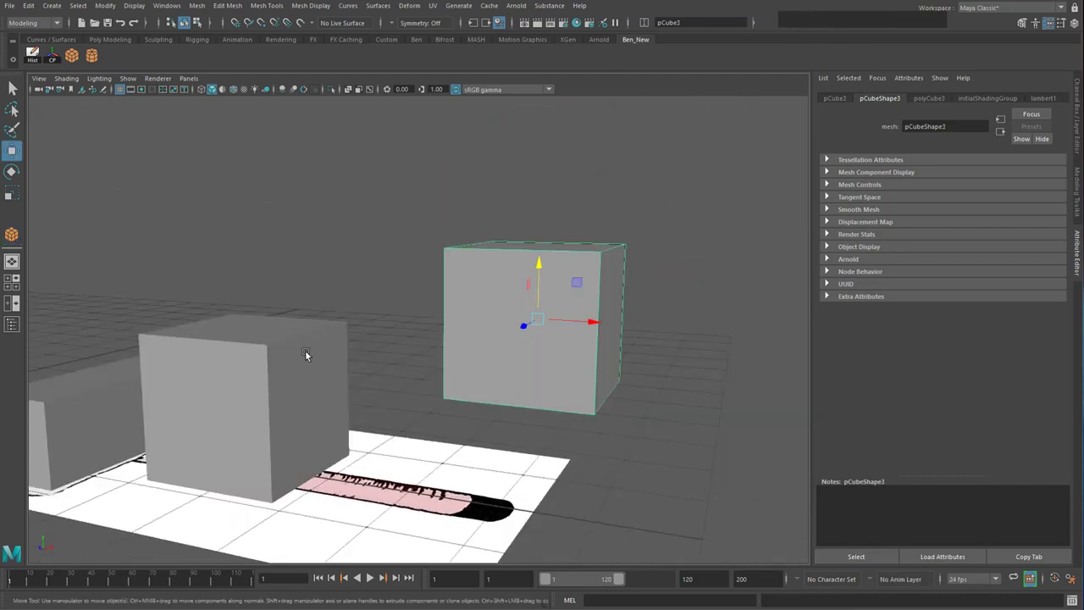
Delete both equal-sided trial cubes, keeping the crossguard block
key(Delete)
click(238, 382)
key(Delete)
Create a cylinder with constrained proportions on the pink grip, about 0.33 in radius and 0.47 high
alt+drag(248, 377, 356, 449)
mouse_move(355, 449)
alt+middle_down()
mouse_move(462, 353)
mouse_move(576, 366)
alt+middle_up()
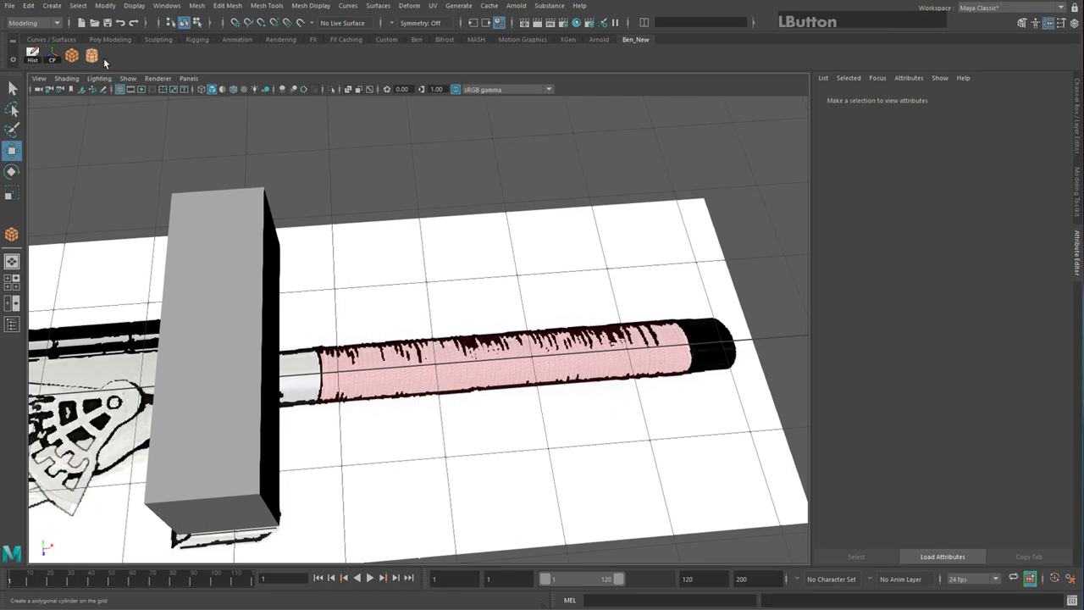
click(102, 57)
shift+drag(437, 365, 458, 358)
alt+drag(539, 369, 480, 329)
alt+middle_drag(494, 380, 511, 317)
Stretch the cylinder along its height to a Y scale of about 7.35, keeping it standing on the grip
alt+drag(522, 362, 470, 5)
key(r)
scroll(453, 354, down, 3)
key(e)
key(w)
drag(451, 330, 534, 326)
Activate the Rotate tool and display the cylinder's transform values
key(e)
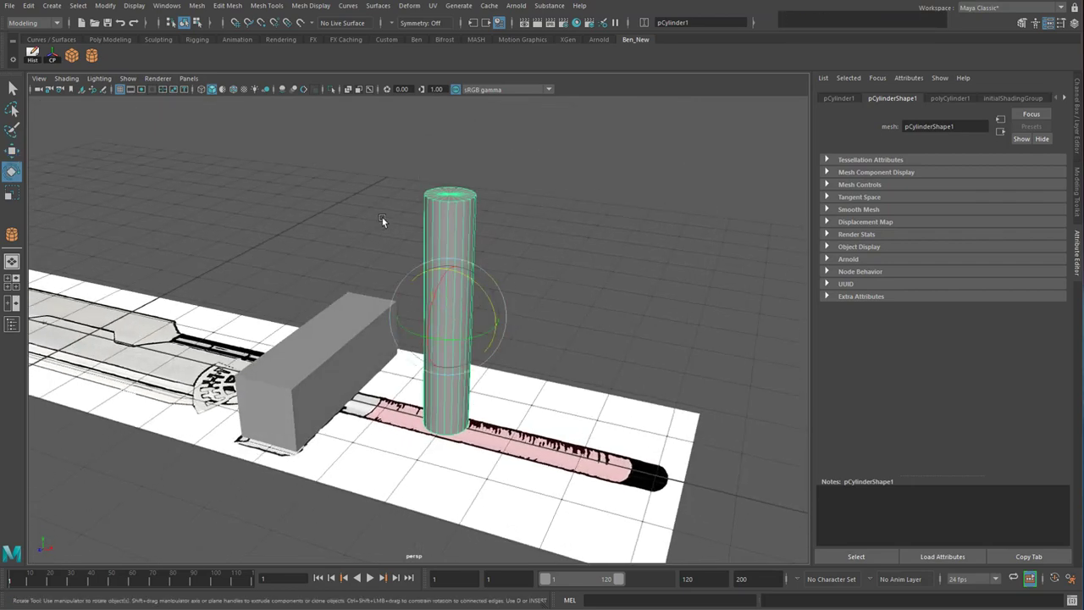
scroll(429, 221, up, 2)
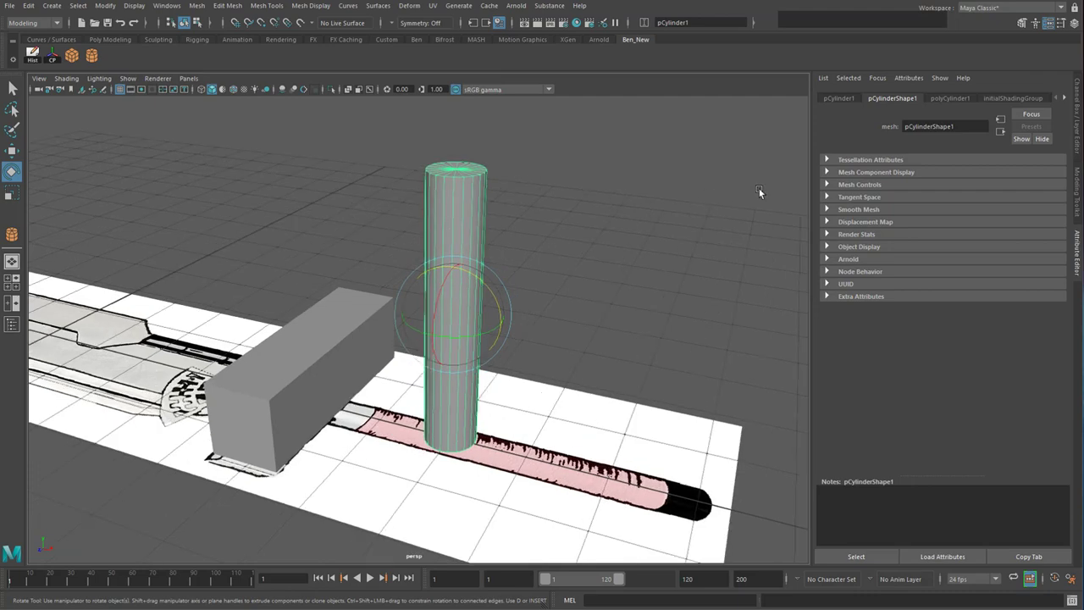
click(1075, 24)
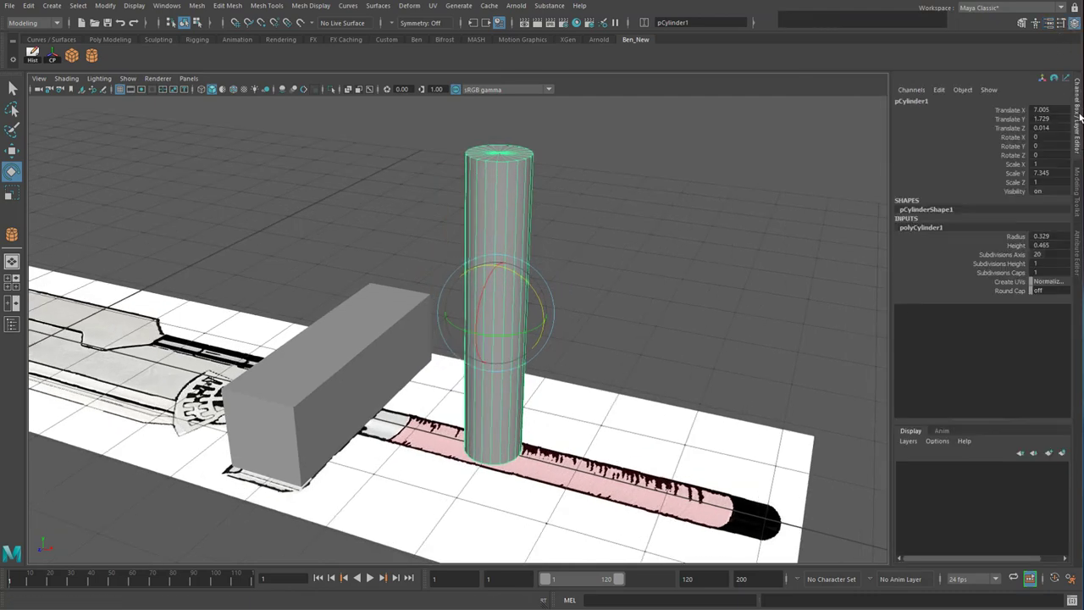
Try rotating the cylinder freely about its Z axis, and undo both rotations
drag(486, 267, 960, 183)
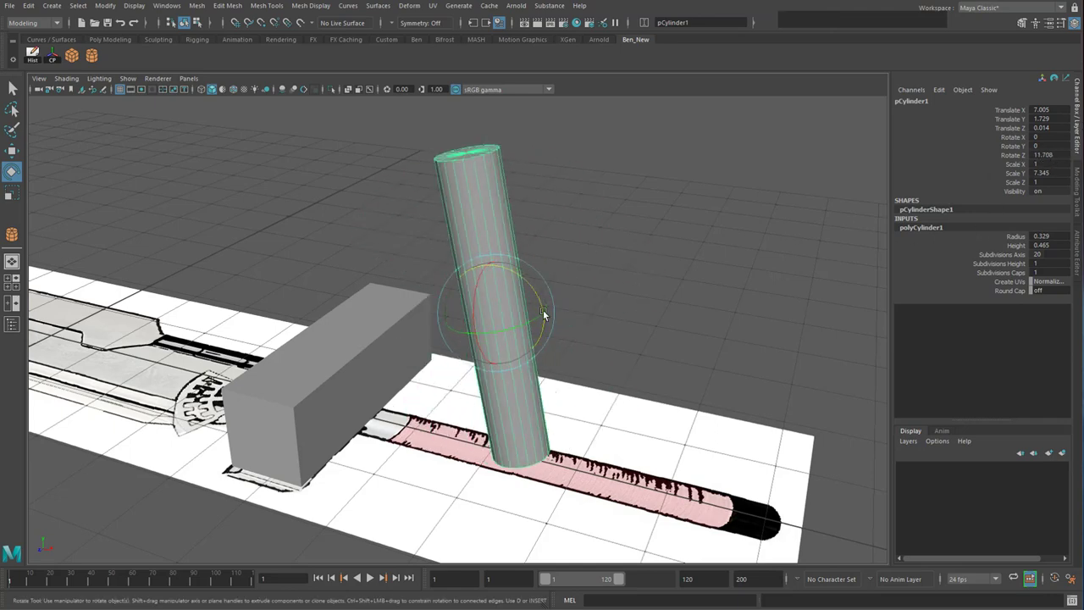
drag(508, 271, 457, 272)
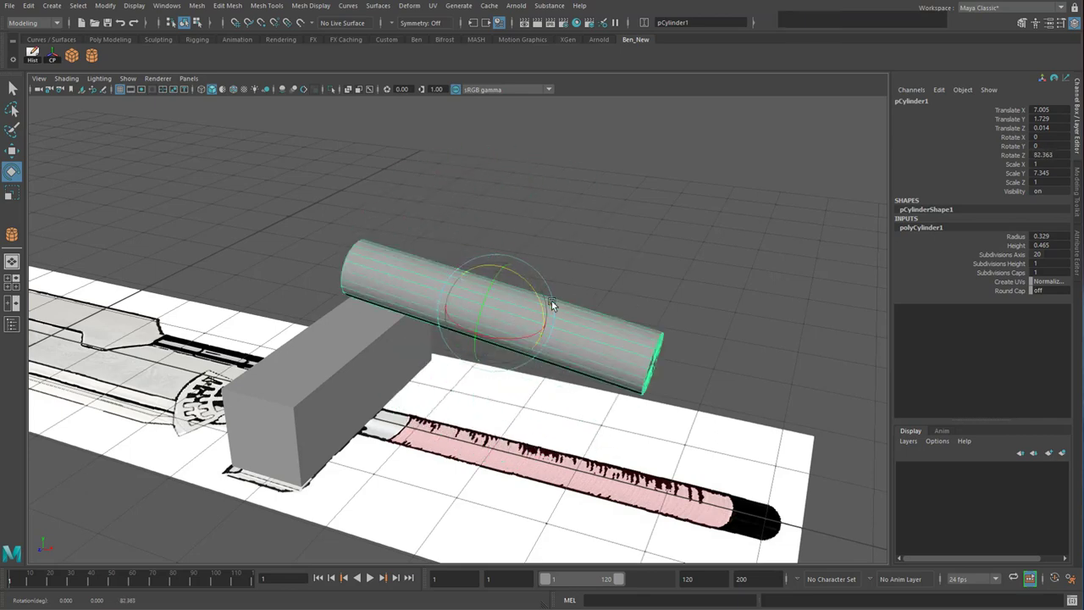
key(ctrl+z)
key(ctrl+z)
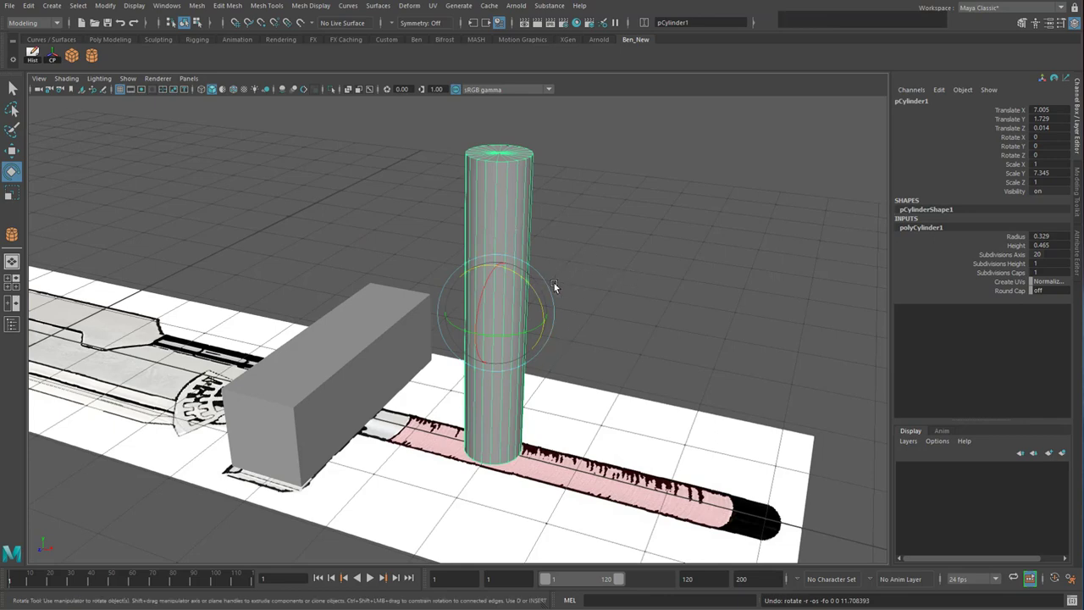
Rotate the cylinder exactly 90 degrees about Z so it lies parallel to the sword's grip
drag(528, 282, 461, 251)
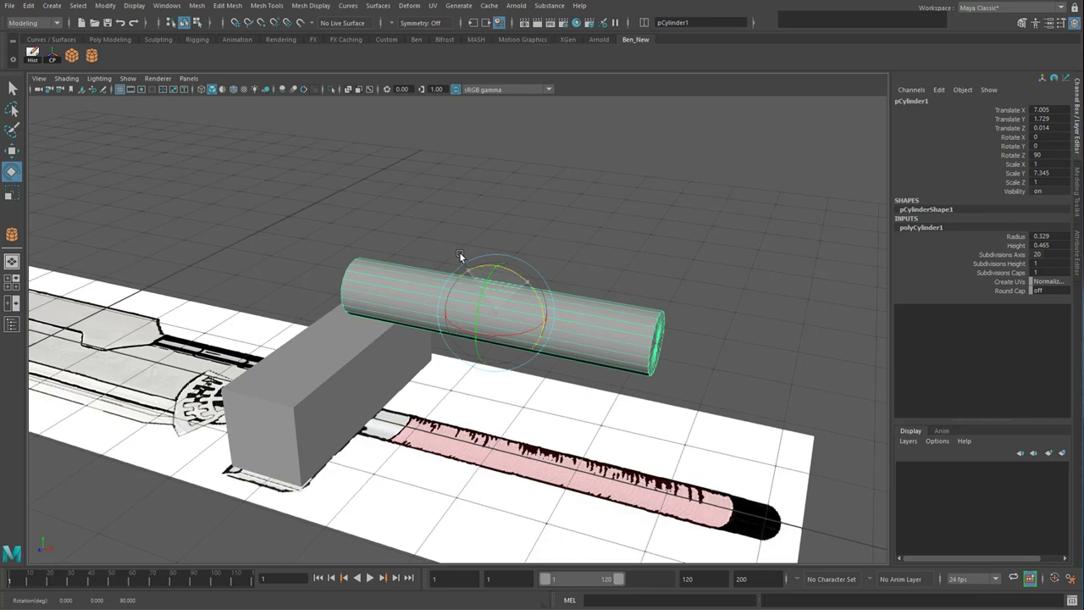
Enter 90 as the handle cylinder's exact Rotate Z value
key(j)
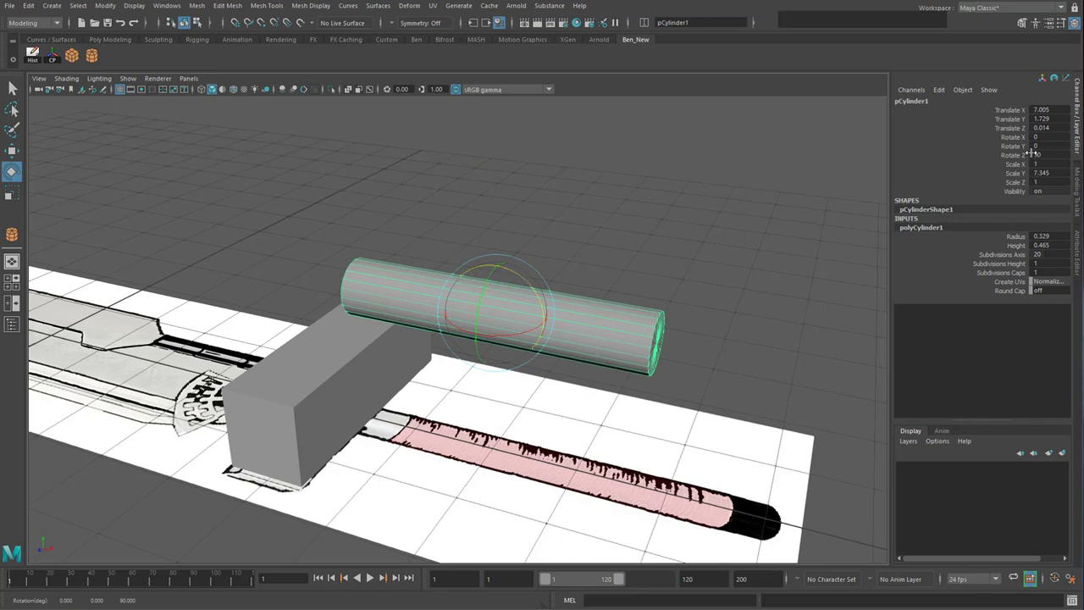
drag(506, 273, 1032, 170)
text(90)
key(Return)
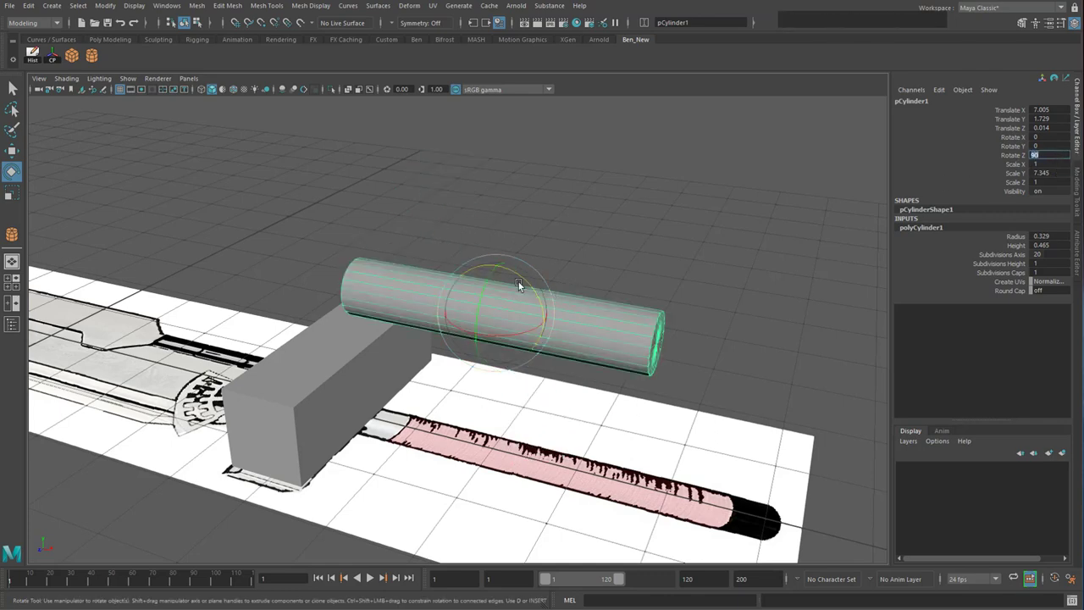
Maximize the side view, display it in wireframe, and clear the selection
alt+drag(535, 295, 590, 222)
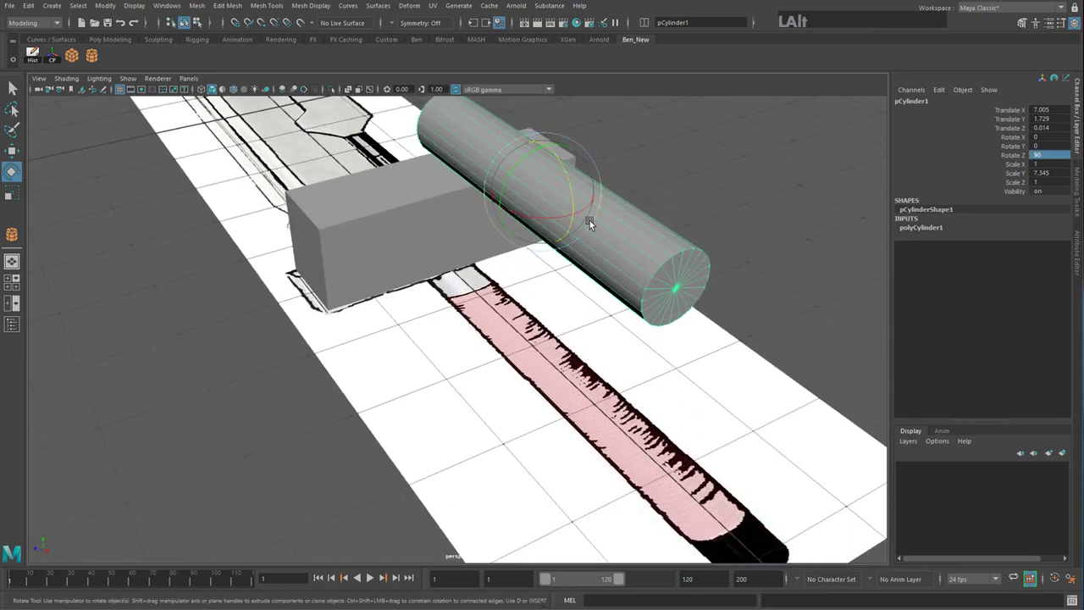
key(space)
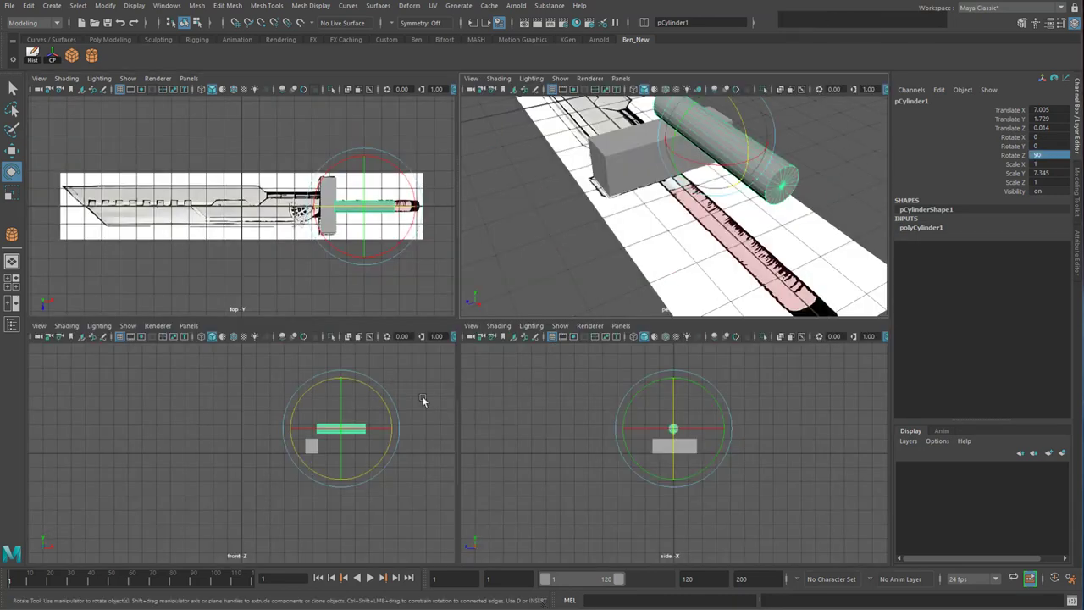
scroll(682, 464, up, 3)
click(681, 461)
key(w)
click(662, 454)
key(space)
scroll(382, 278, up, 5)
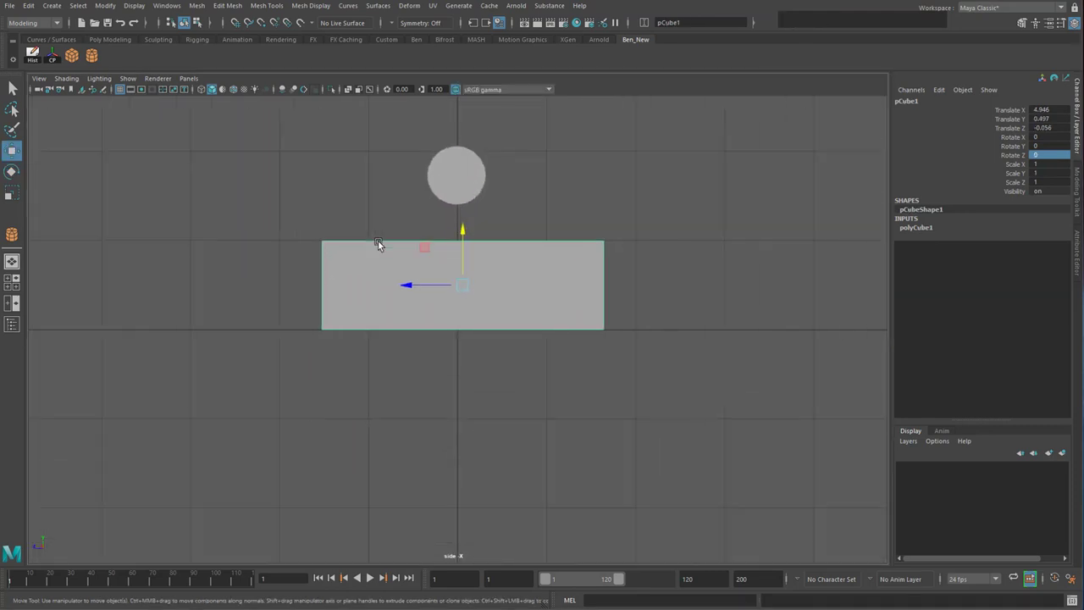
key(4)
alt+middle_drag(377, 245, 408, 371)
scroll(473, 307, up, 1)
click(398, 305)
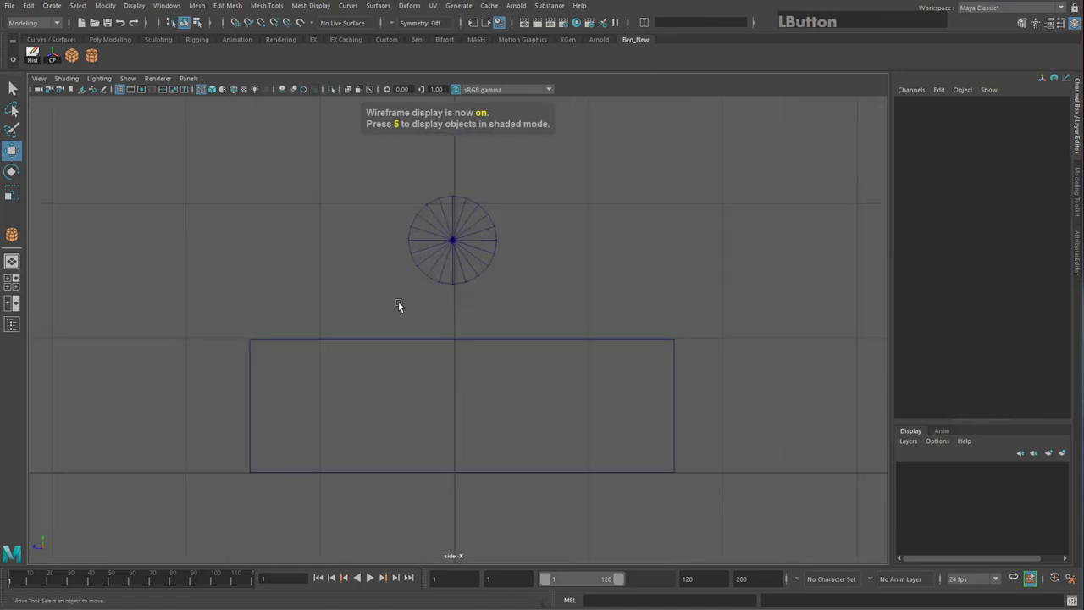
Draw a cylinder about 0.44 in radius and 0.62 high in the side view, centred on the crossguard's outline
click(93, 56)
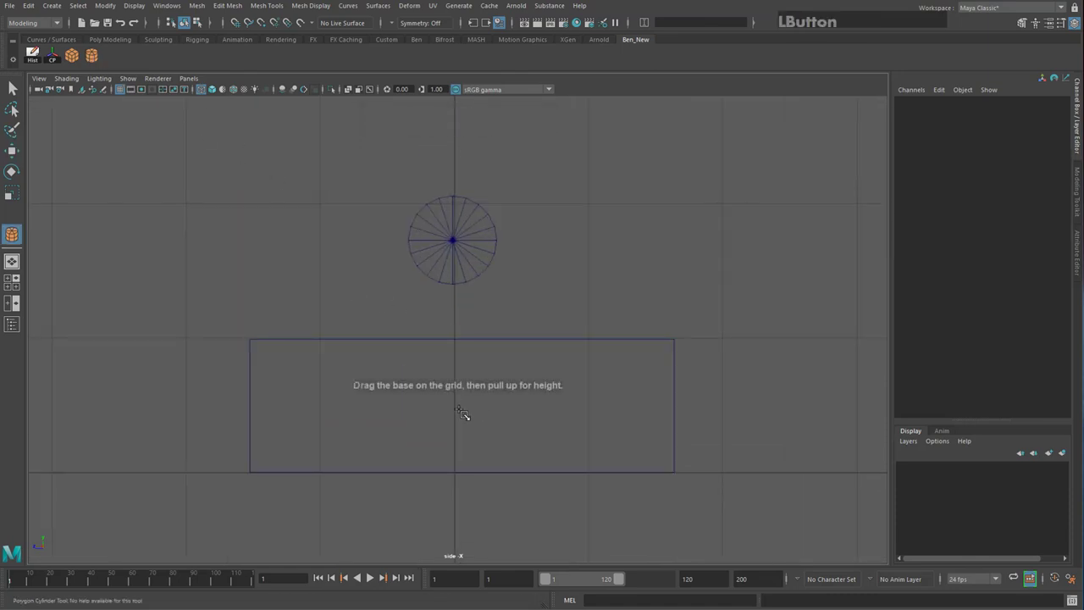
shift+drag(457, 410, 502, 398)
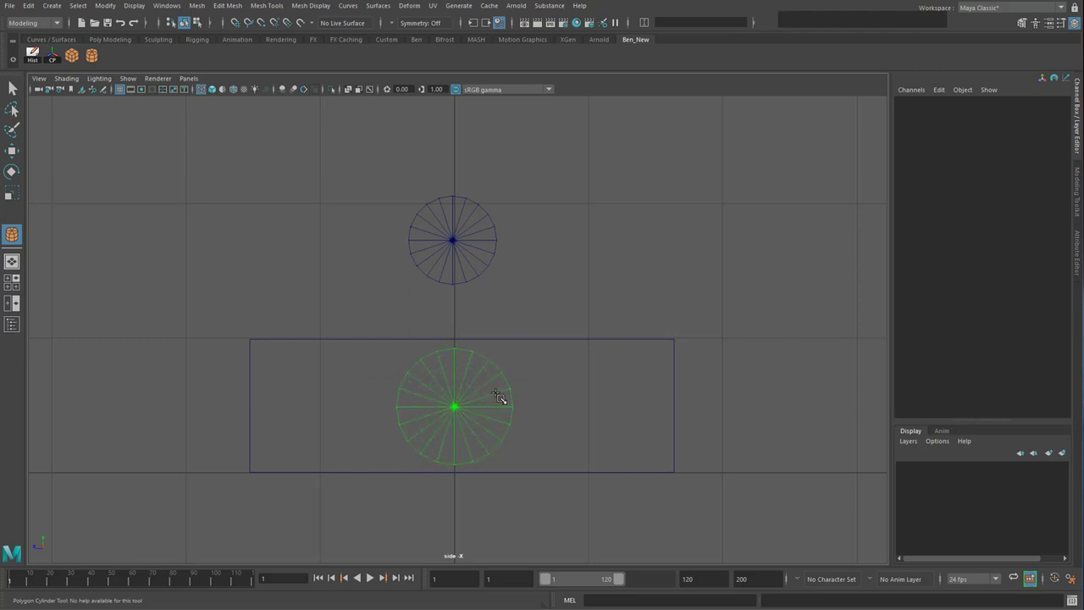
key(w)
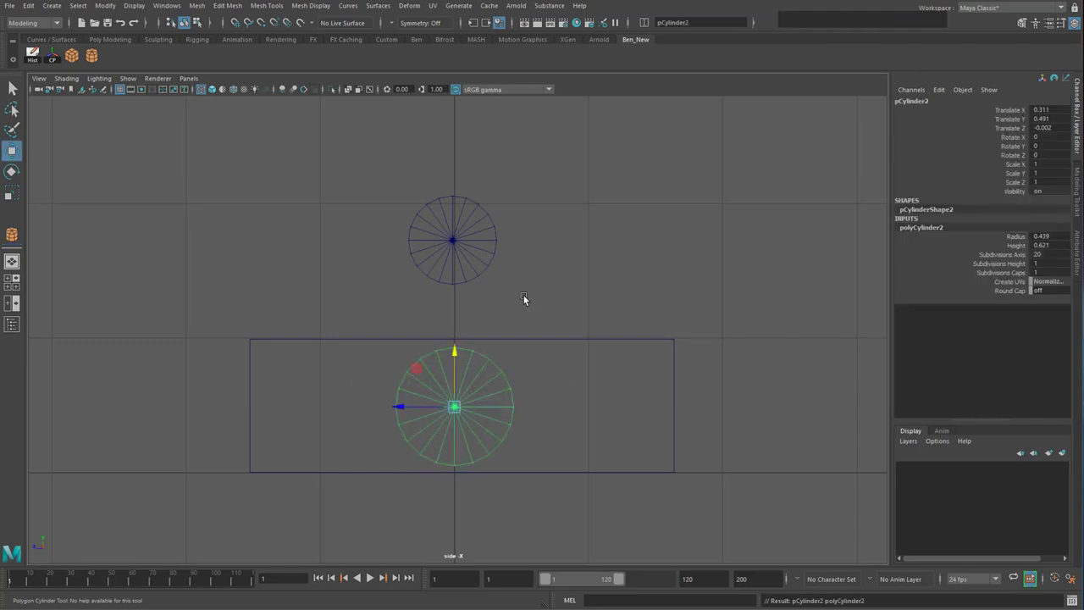
Move the new cylinder along X to about 5.77, at the handle side of the crossguard
key(space)
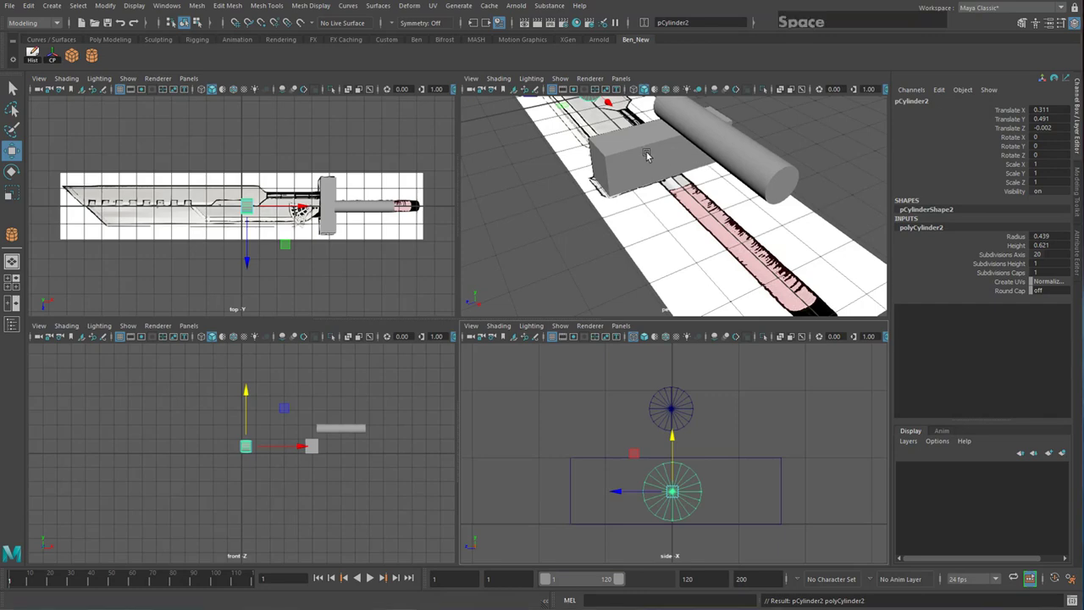
key(space)
alt+drag(437, 287, 418, 283)
alt+middle_drag(419, 283, 298, 235)
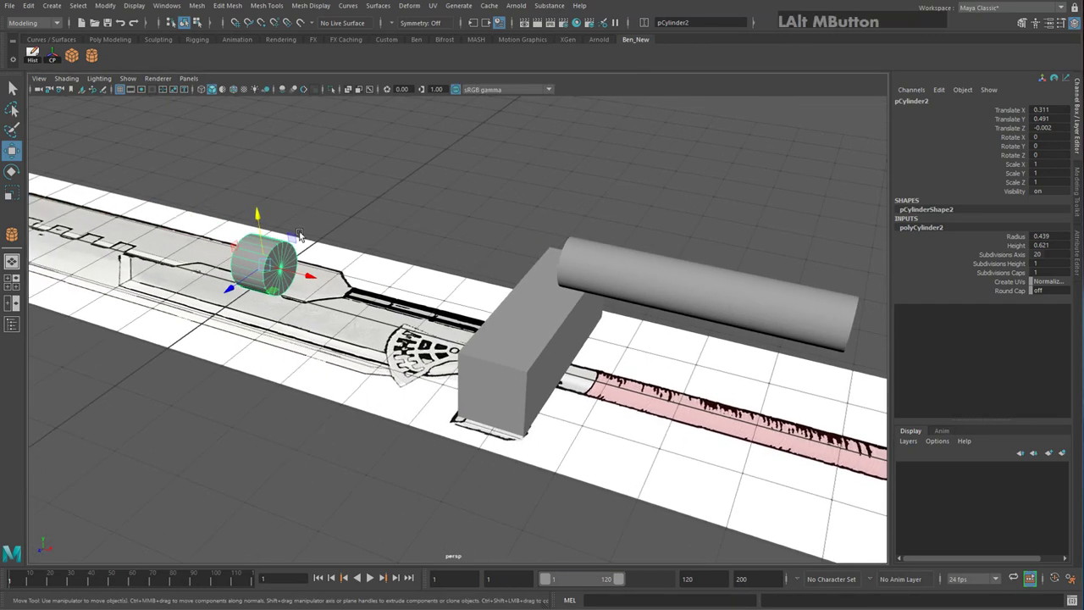
drag(293, 275, 631, 364)
key(space)
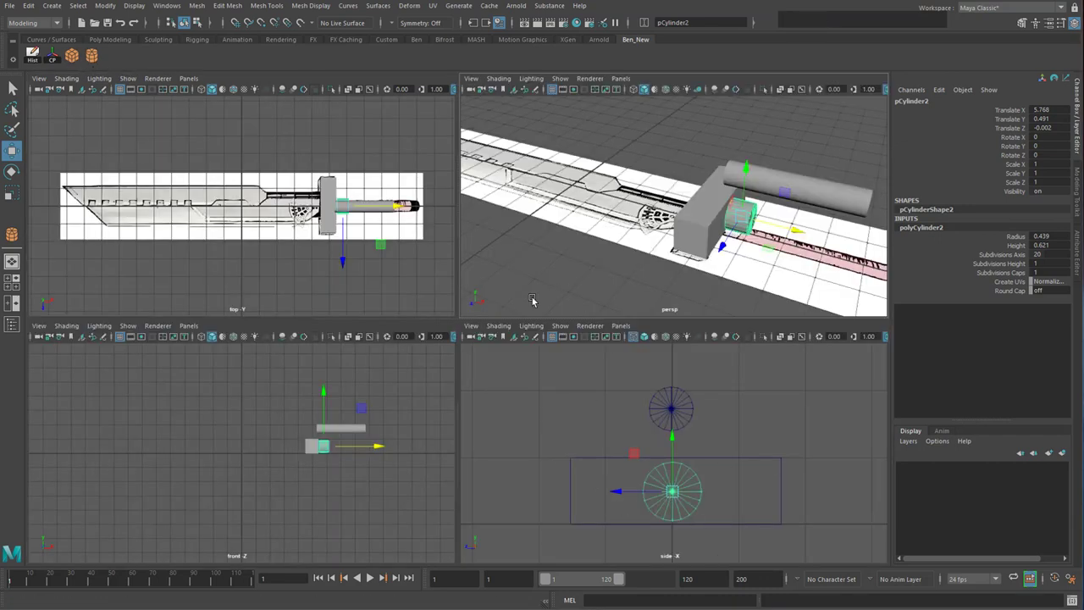
key(space)
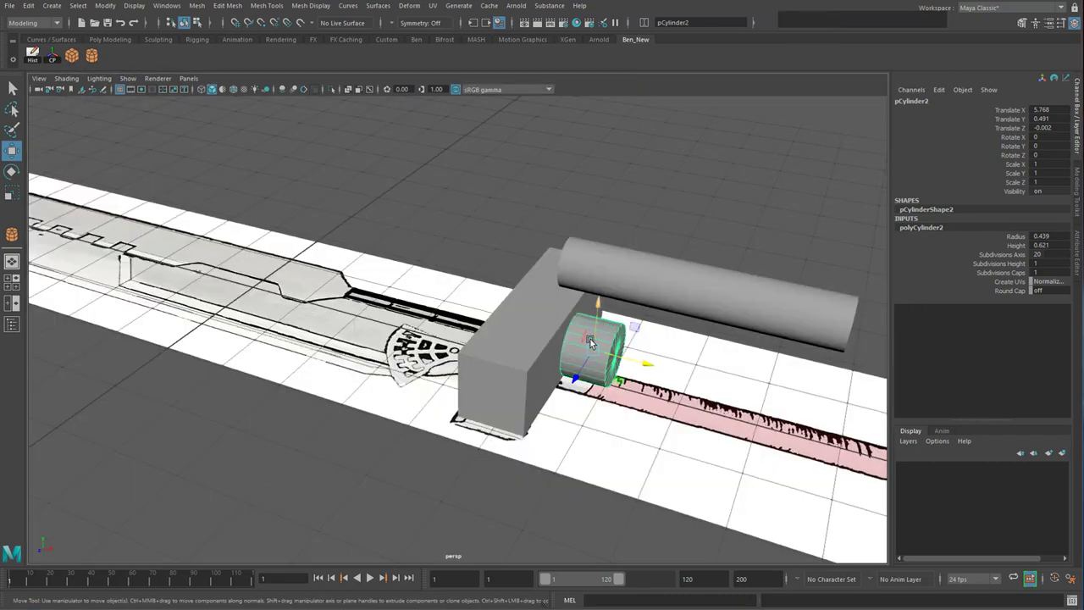
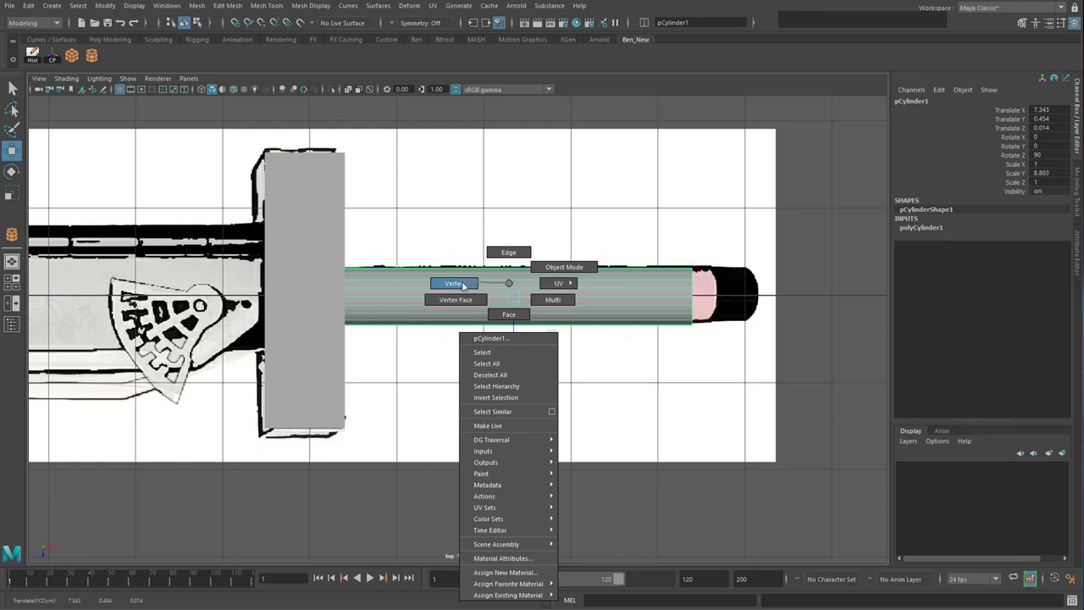
Move the handle cylinder's far-end vertices along X to about 9.98, near the grip's rounded tip, and return to object mode
right_drag(464, 286, 463, 283)
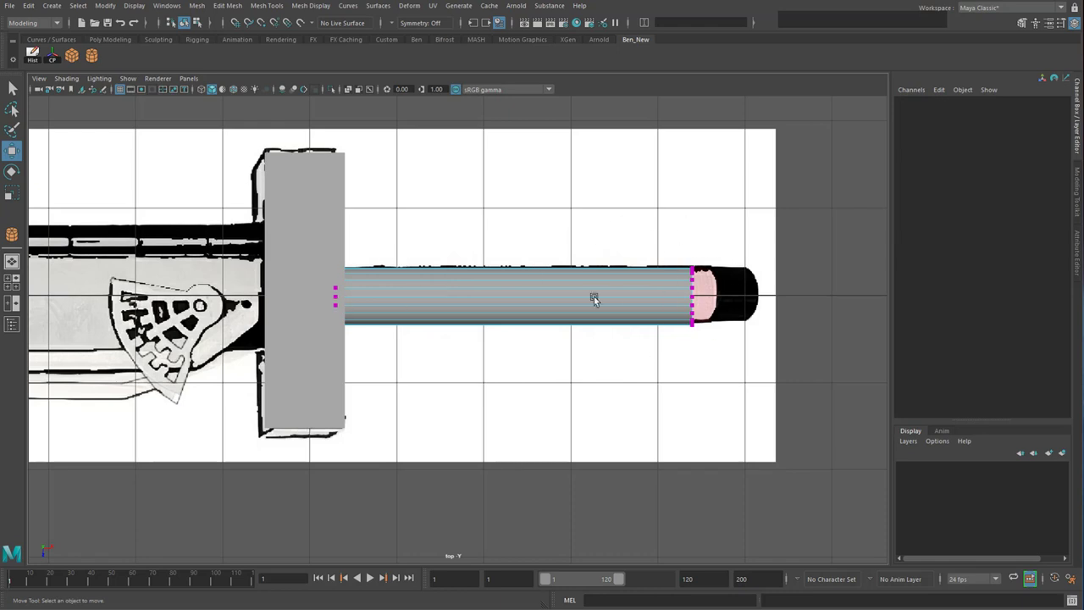
scroll(444, 303, up, 1)
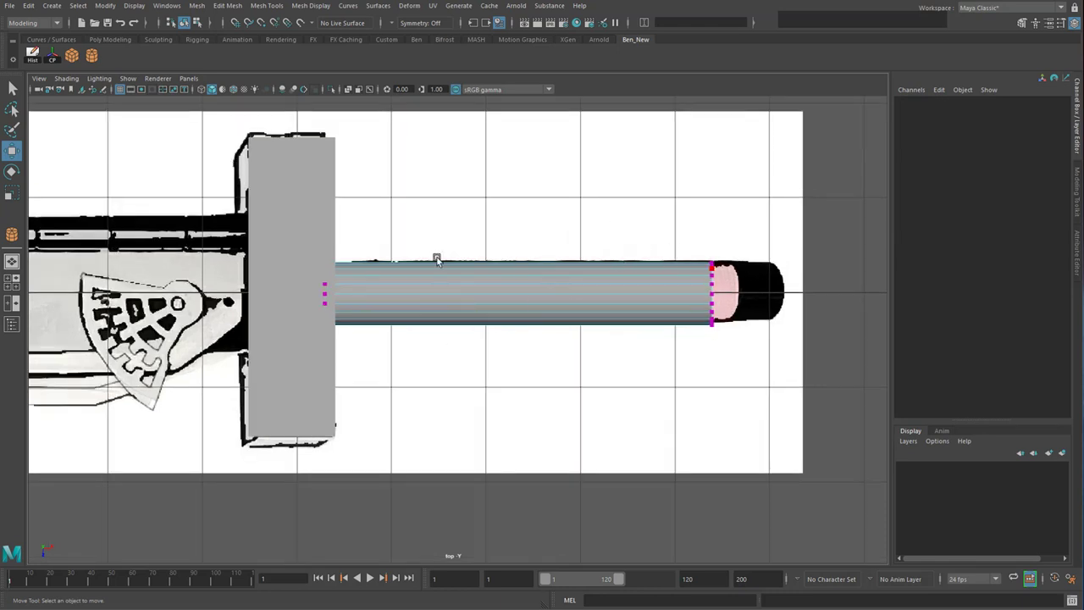
alt+middle_drag(722, 240, 649, 271)
drag(648, 271, 687, 421)
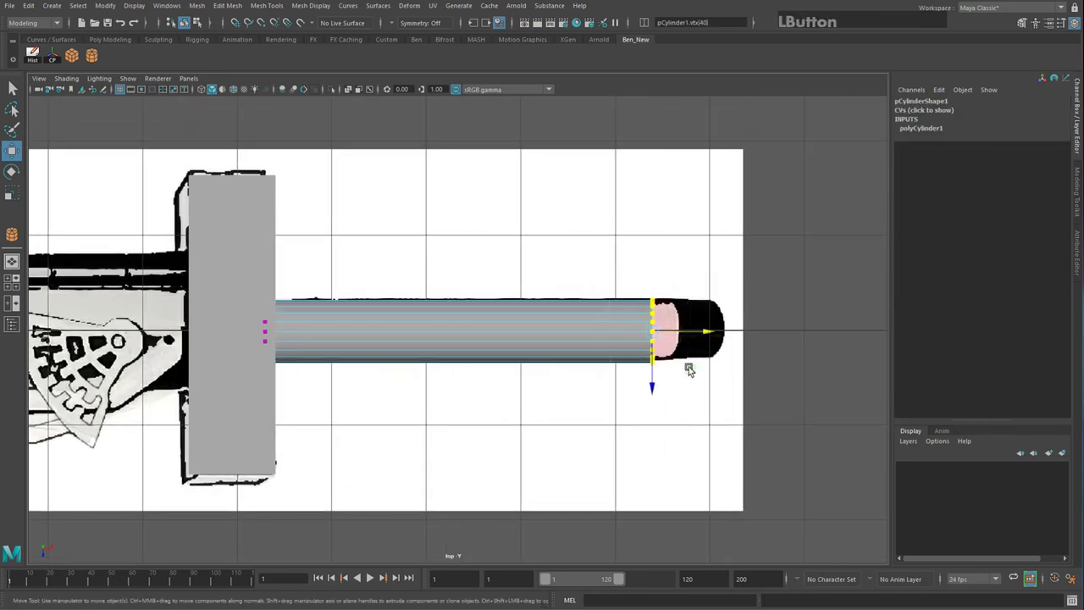
key(w)
drag(703, 332, 755, 334)
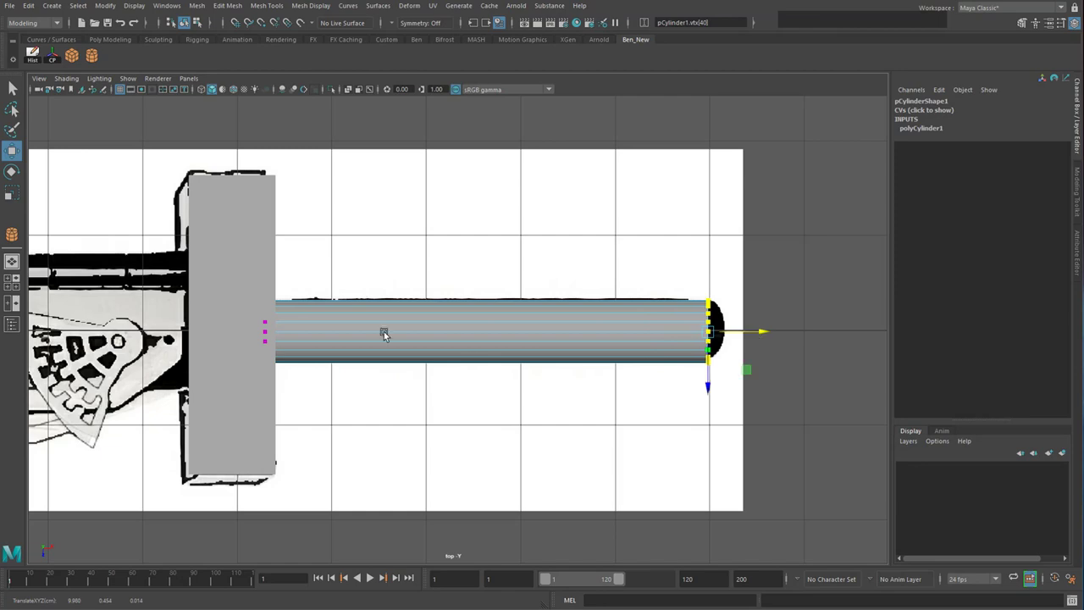
alt+middle_drag(470, 344, 609, 358)
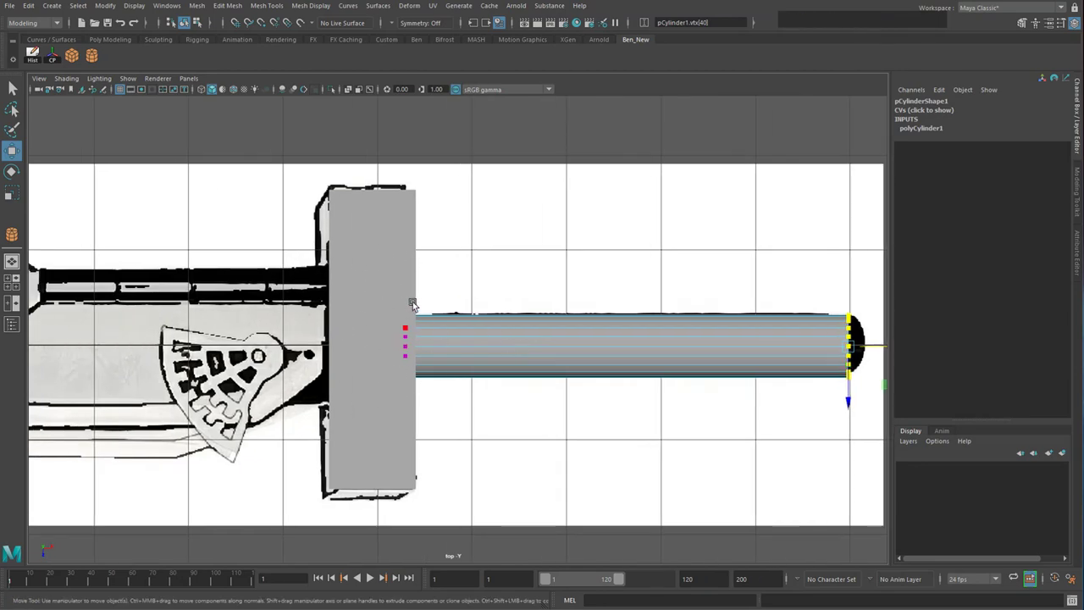
scroll(755, 353, up, 1)
scroll(755, 354, down, 5)
scroll(486, 358, up, 4)
right_click(472, 349)
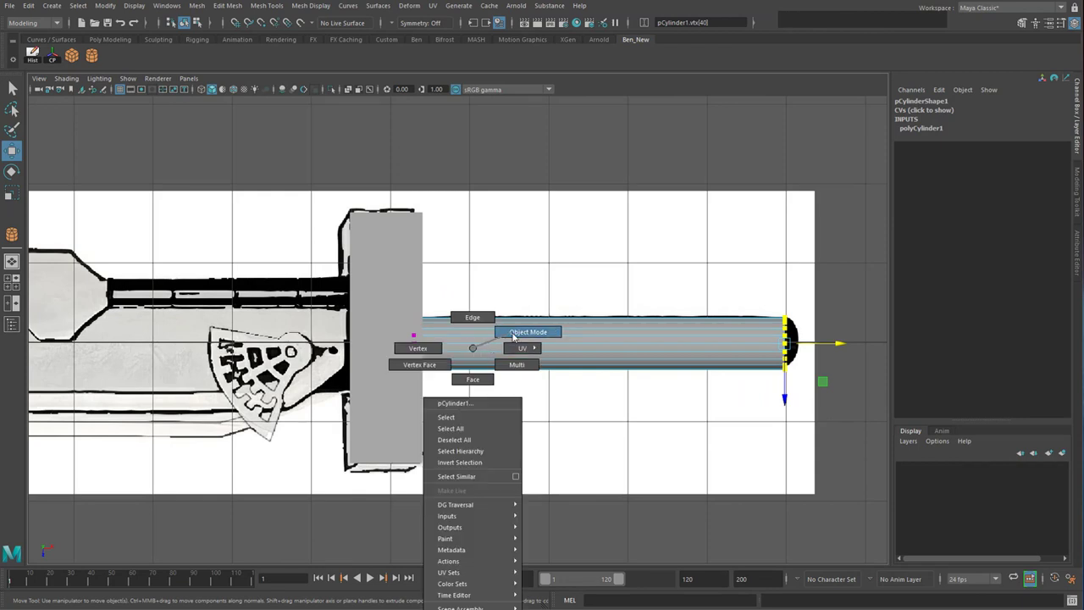
click(512, 334)
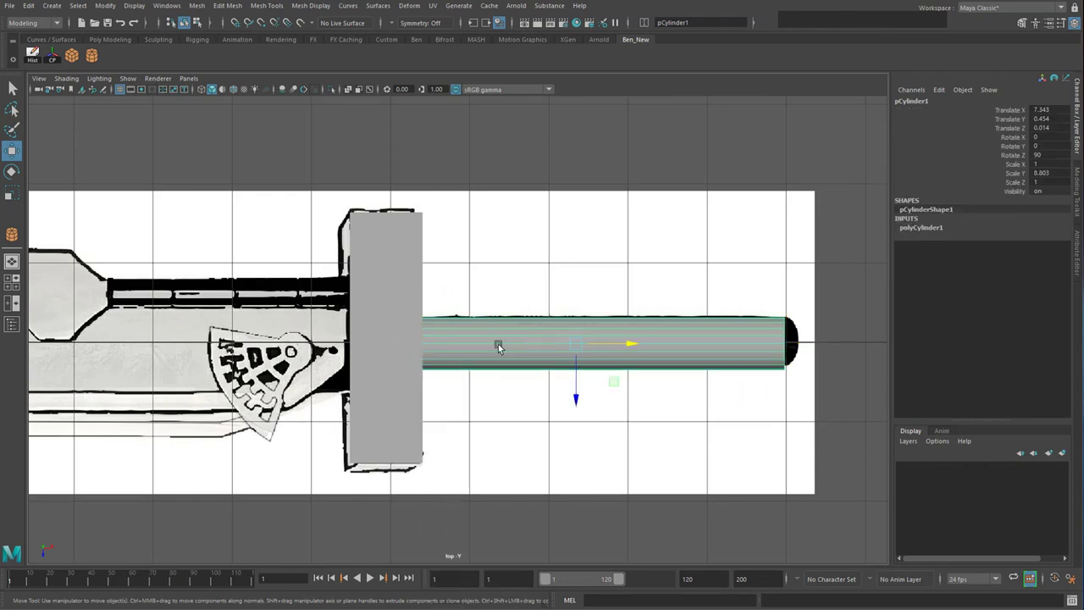
Examine the blocked-out crossguard and handle in perspective, and the blade outline from the top view
alt+drag(492, 301, 546, 366)
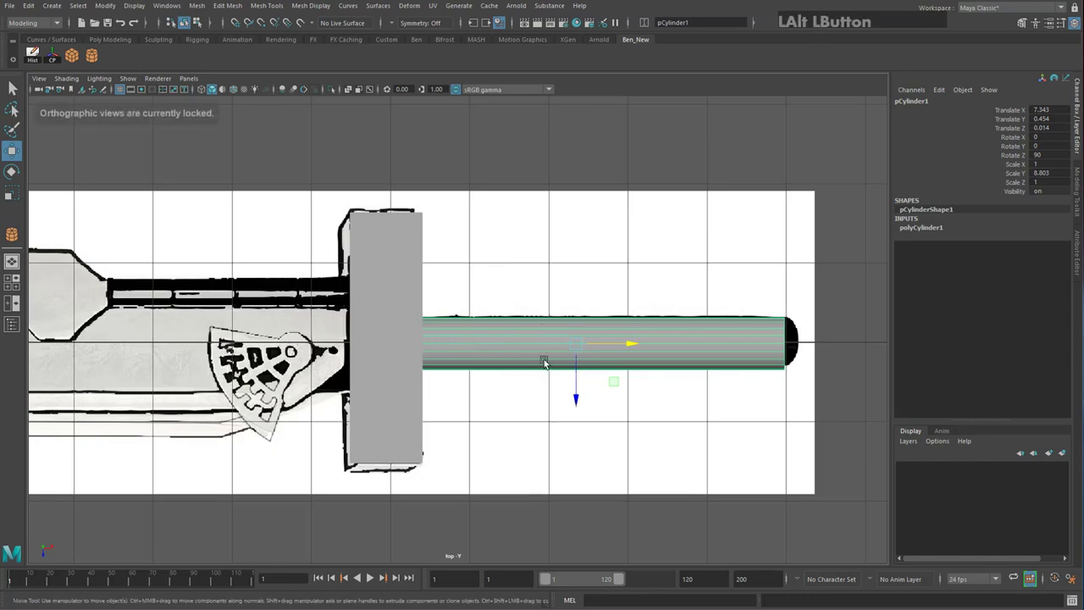
key(space)
key(space)
alt+drag(633, 389, 572, 356)
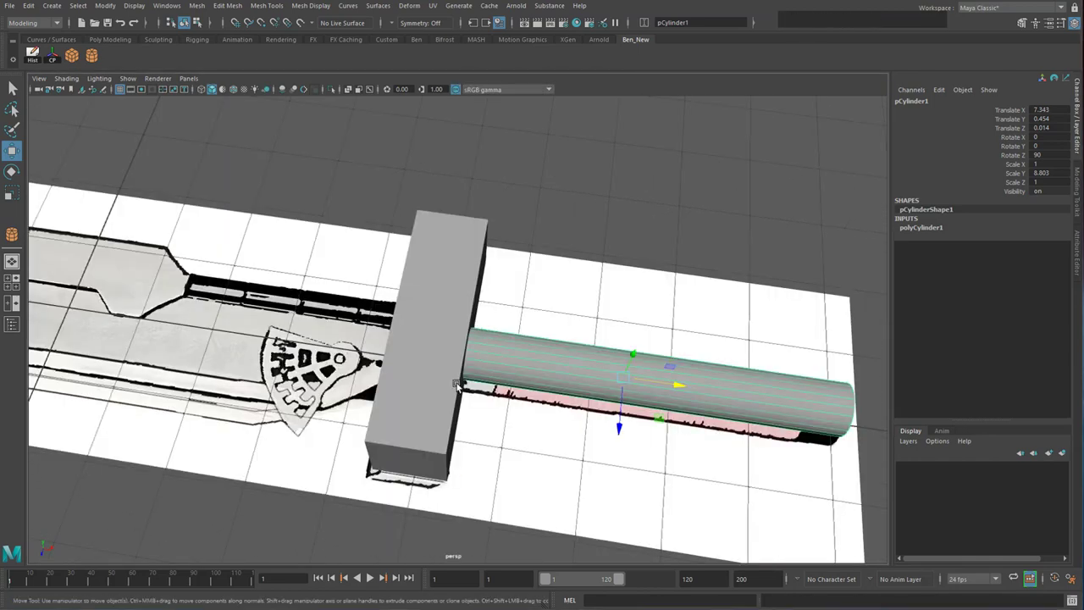
alt+middle_drag(456, 385, 687, 344)
alt+drag(686, 344, 416, 334)
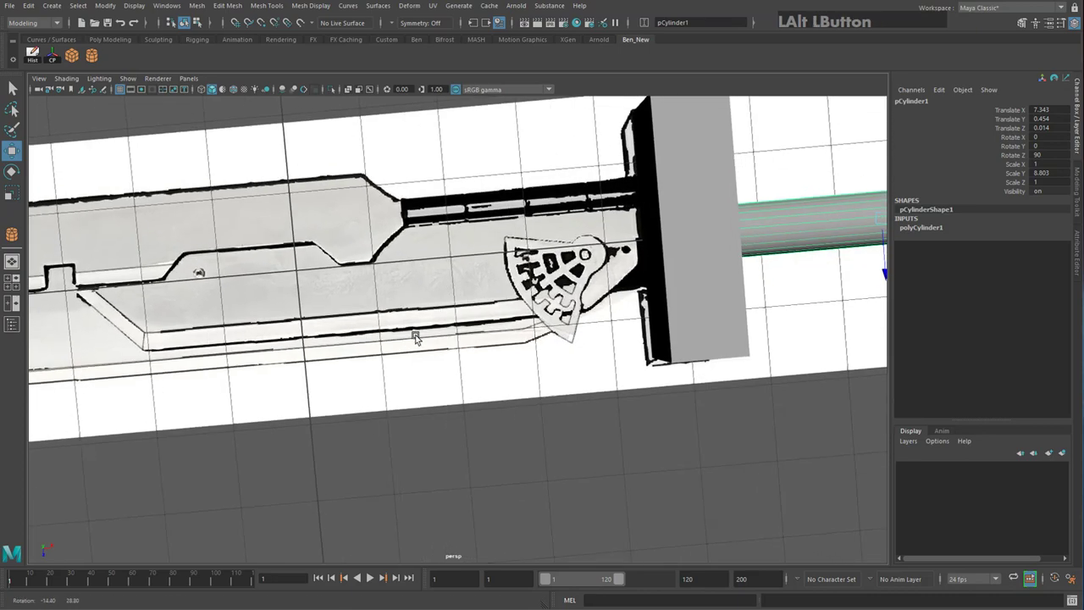
alt+middle_drag(416, 333, 437, 274)
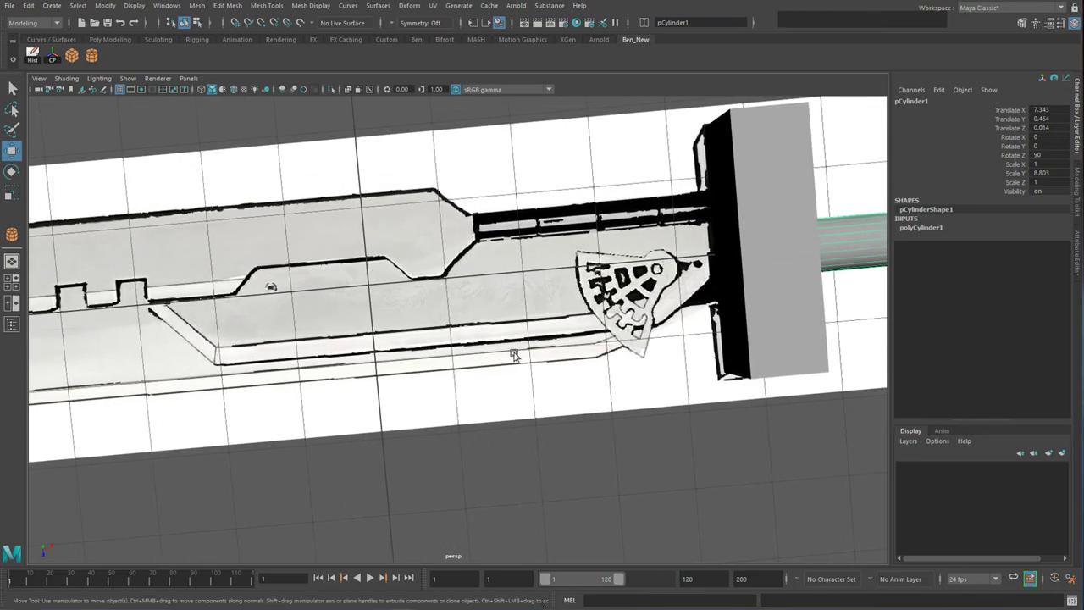
scroll(506, 367, down, 3)
alt+drag(505, 367, 395, 358)
key(space)
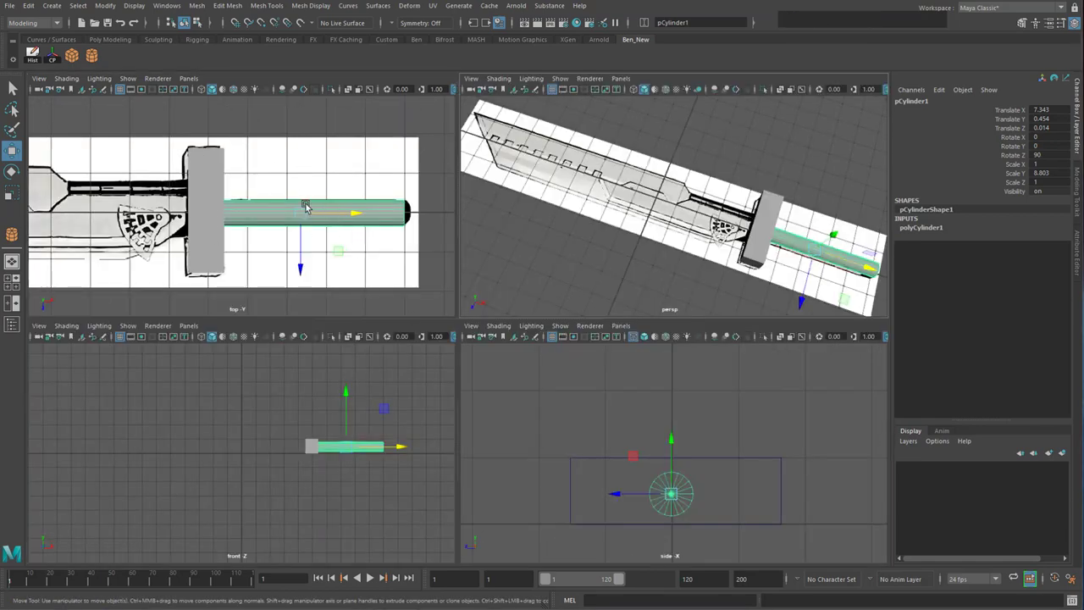
key(space)
alt+middle_drag(251, 243, 755, 234)
alt+drag(474, 305, 446, 308)
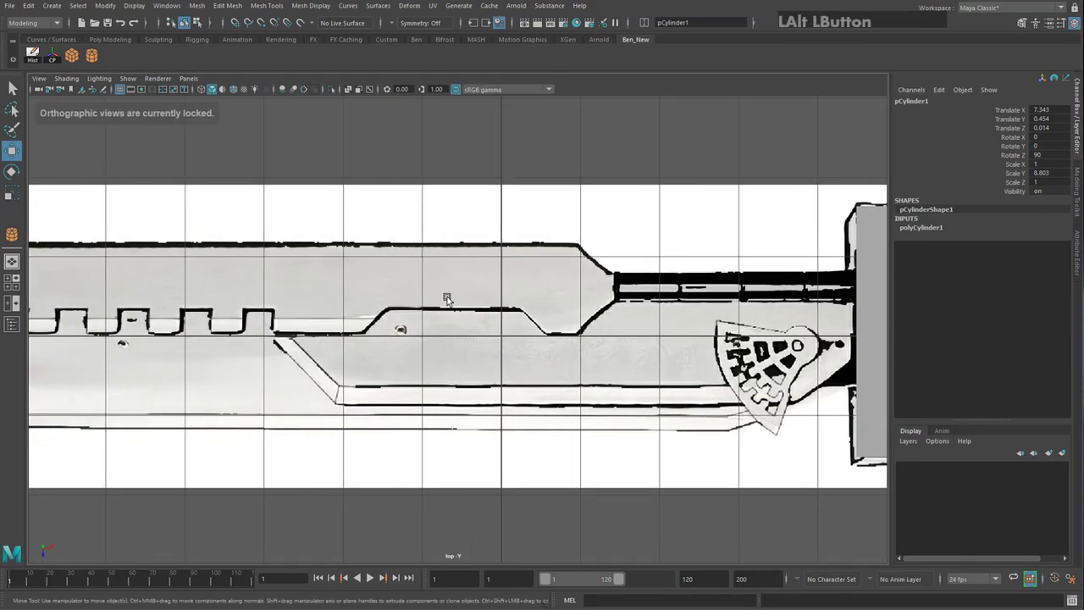
alt+middle_drag(446, 227, 366, 225)
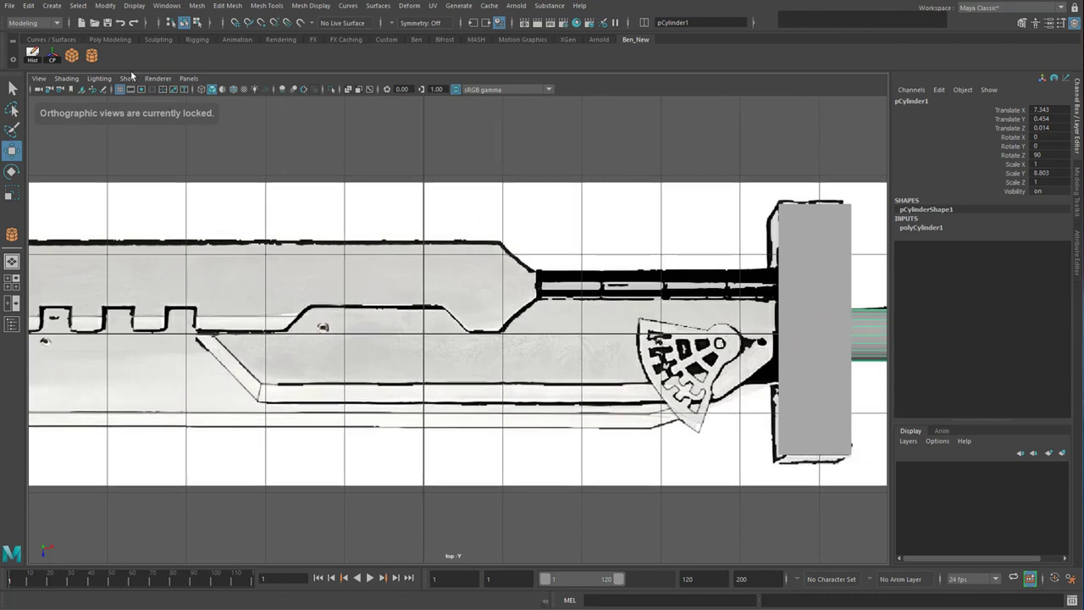
Add a polygon Plane shortcut to the custom shelf
click(49, 7)
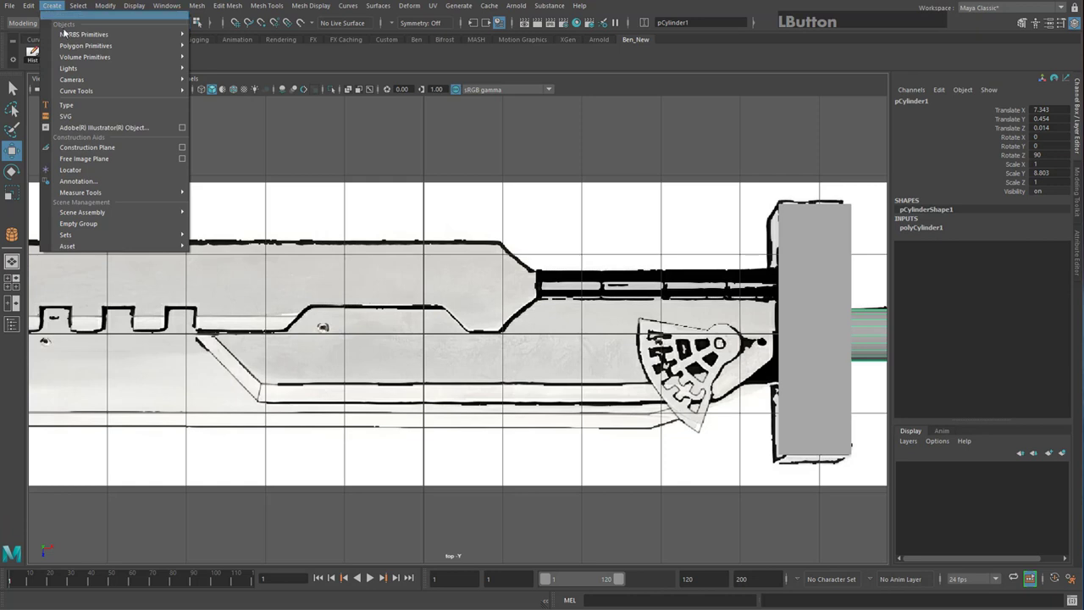
mouse_move(82, 48)
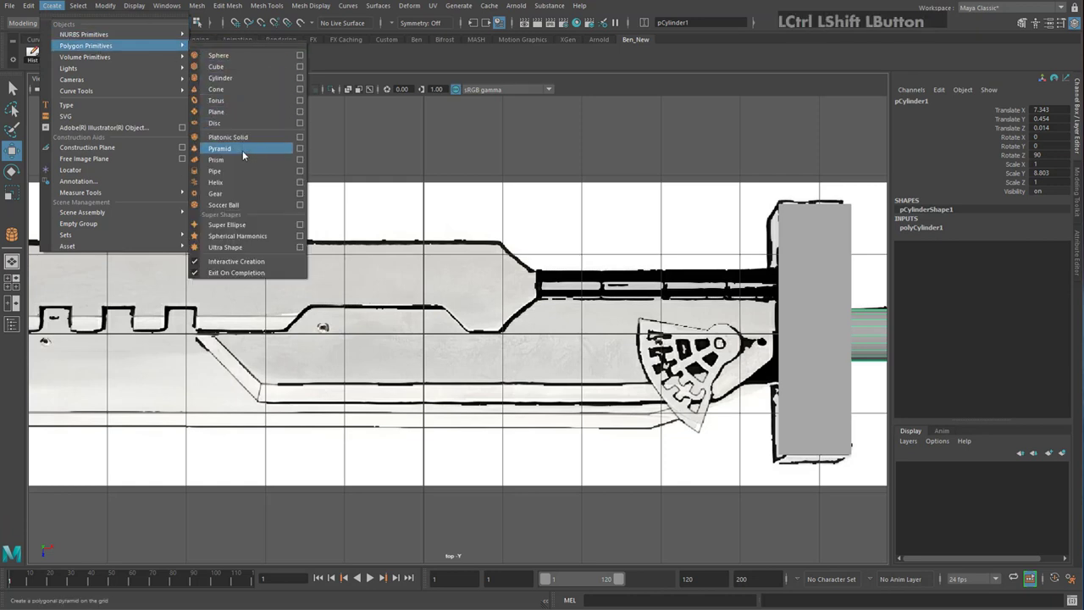
click(359, 65)
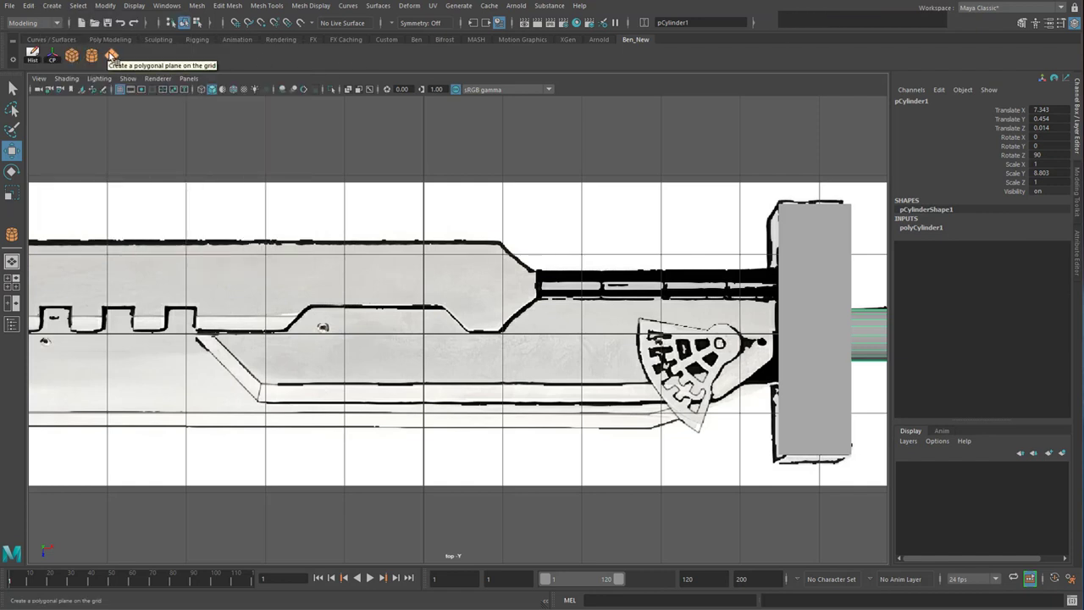
Draw a polygon plane about 5.63 by 0.66 over the lower blade section, from its diagonal corner to the fan-shaped detail
click(113, 57)
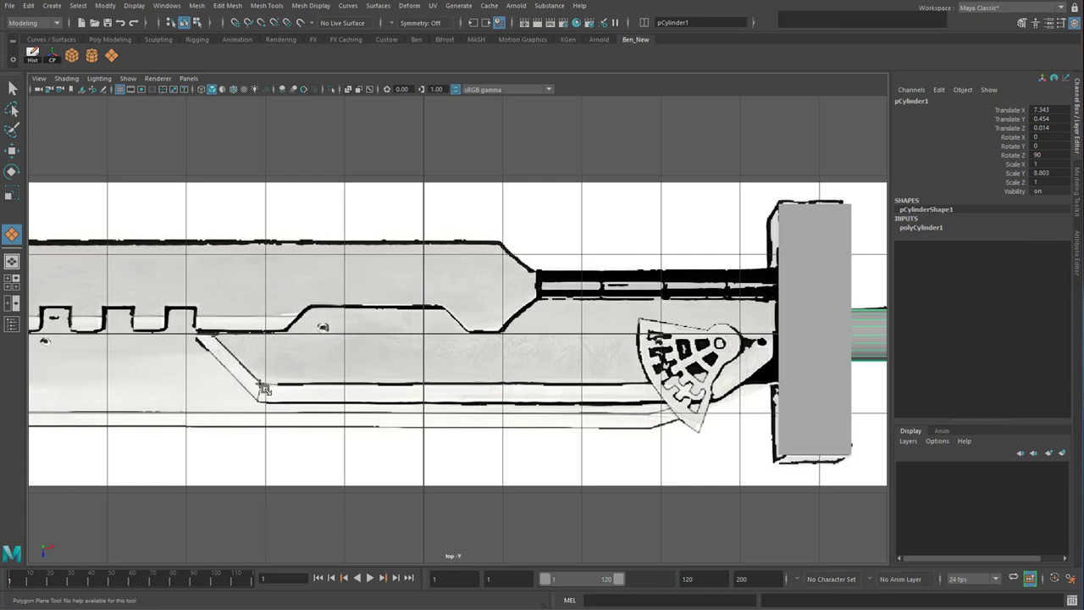
drag(265, 386, 709, 332)
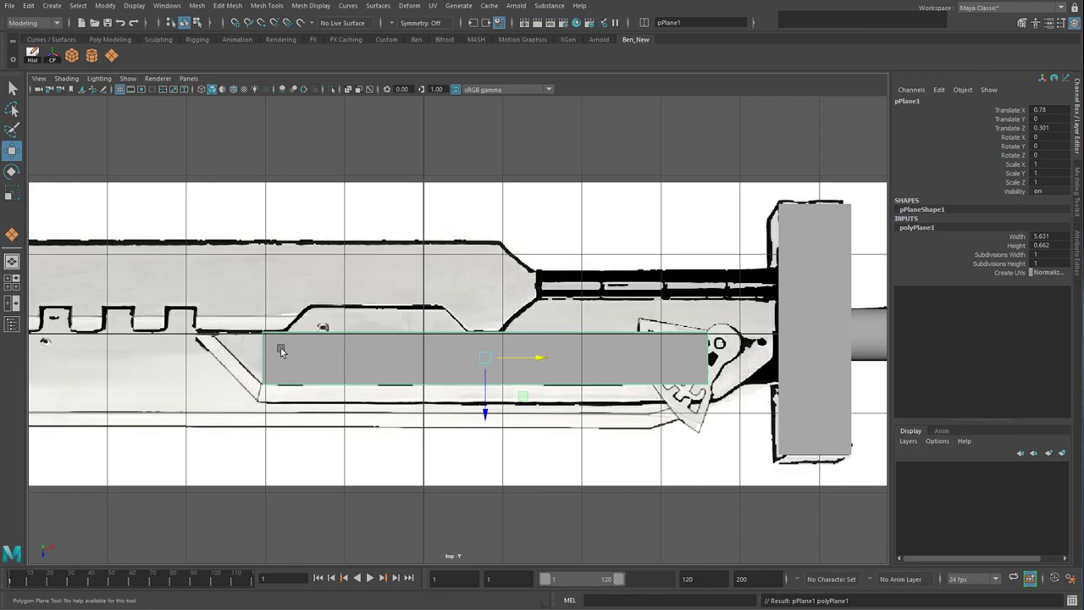
alt+middle_drag(286, 348, 371, 339)
scroll(387, 338, up, 2)
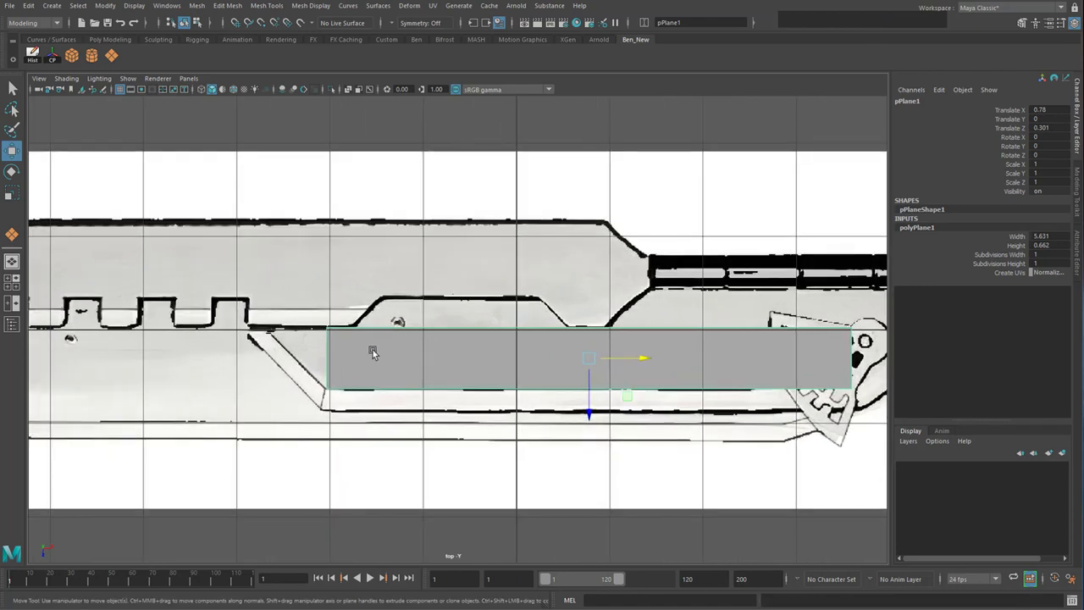
scroll(374, 351, up, 2)
scroll(368, 353, down, 3)
scroll(462, 341, up, 4)
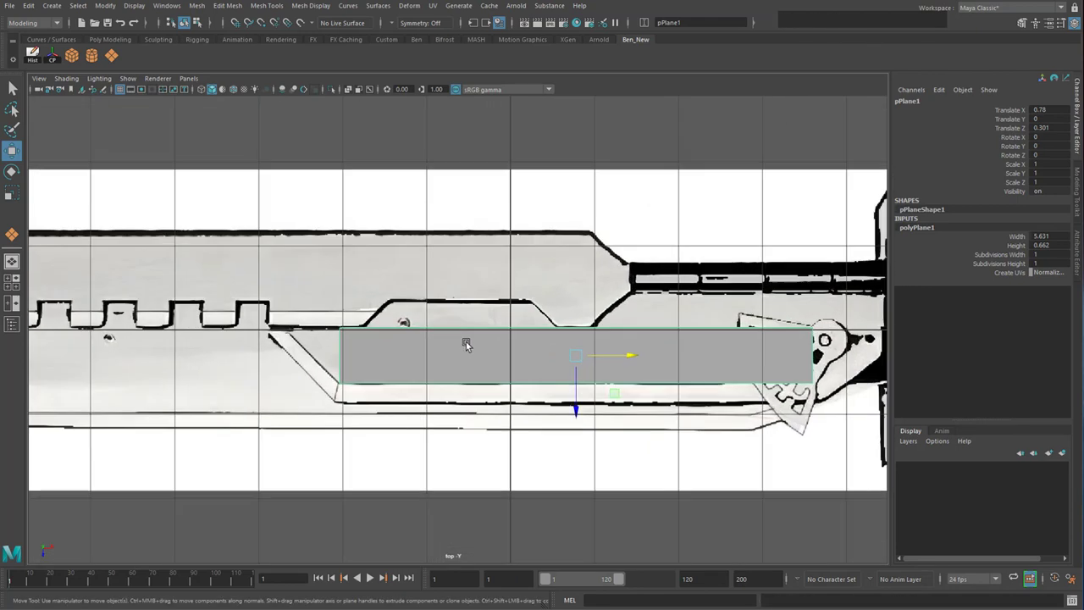
alt+middle_drag(373, 328, 294, 351)
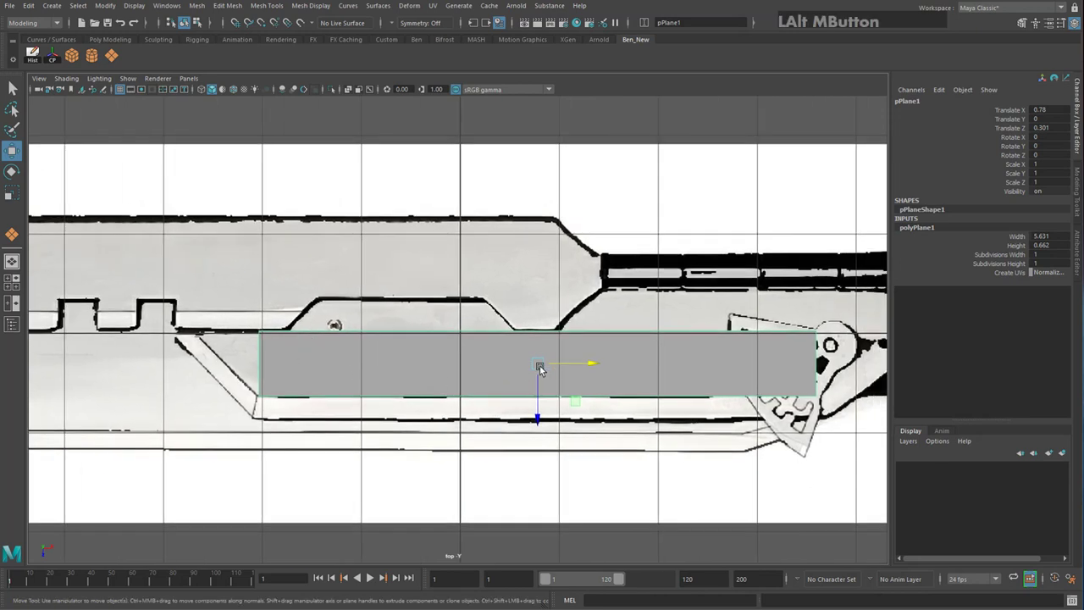
drag(554, 363, 400, 361)
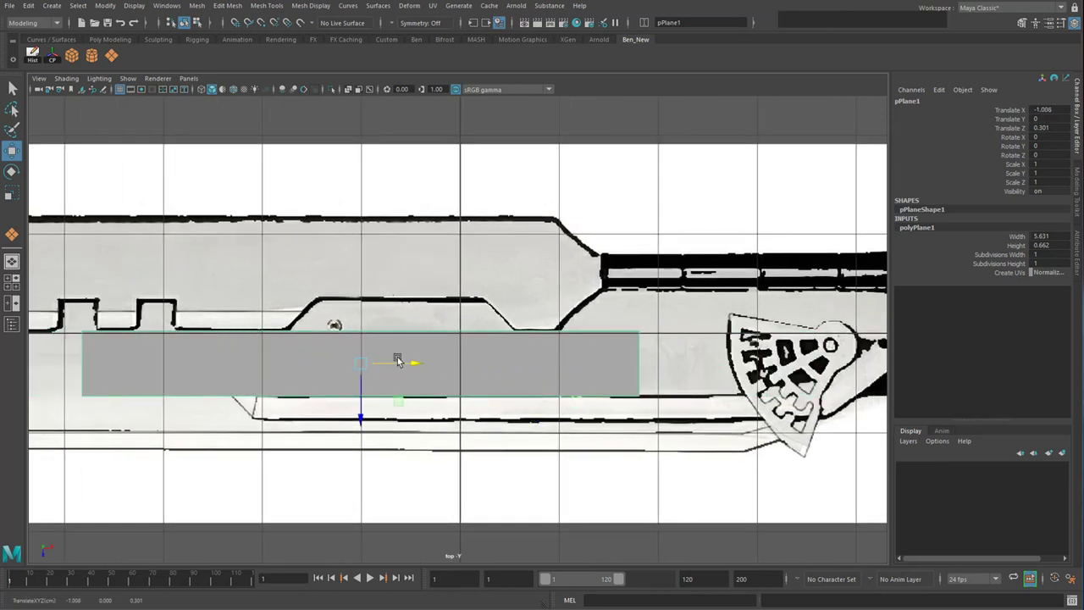
key(ctrl+z)
scroll(283, 347, up, 2)
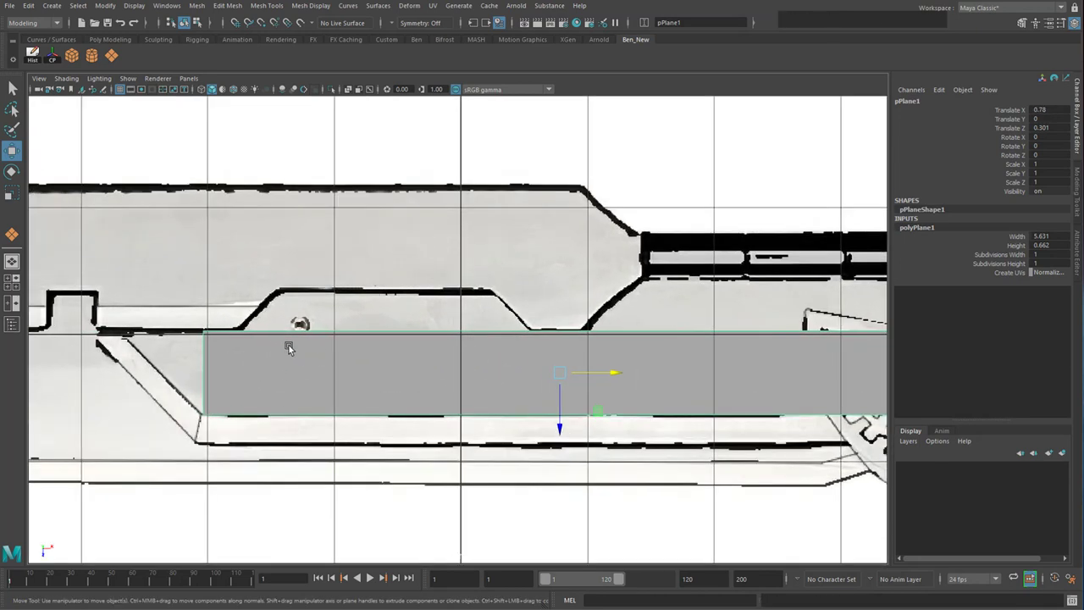
scroll(368, 346, down, 4)
scroll(407, 339, up, 3)
scroll(416, 328, up, 2)
scroll(416, 327, down, 2)
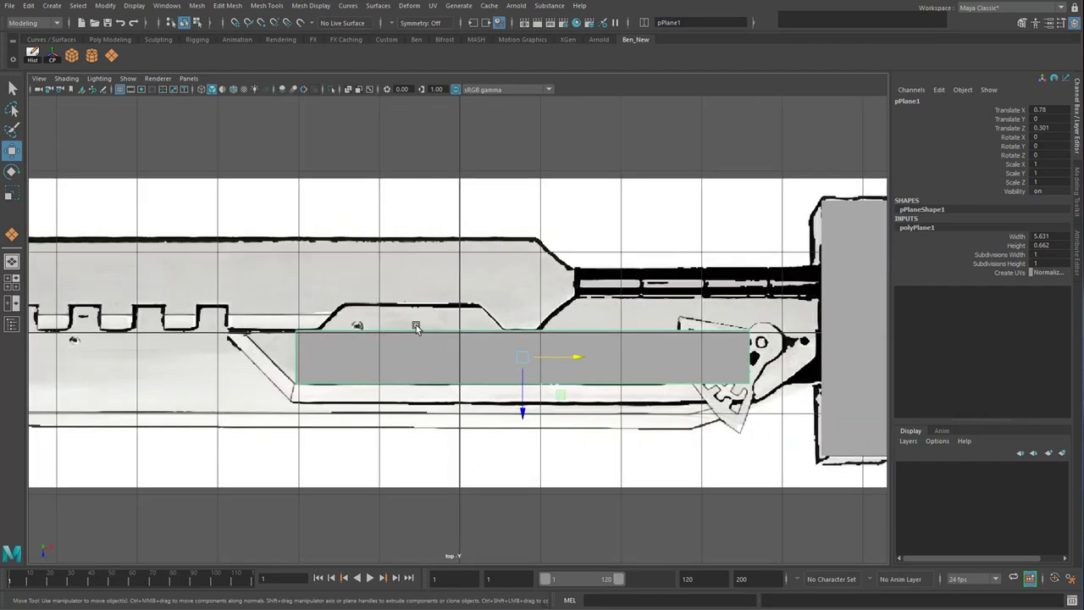
Turn on X-Ray shading and try moving the plane's upper corner vertex along X to the start of the outlined diagonal
click(65, 79)
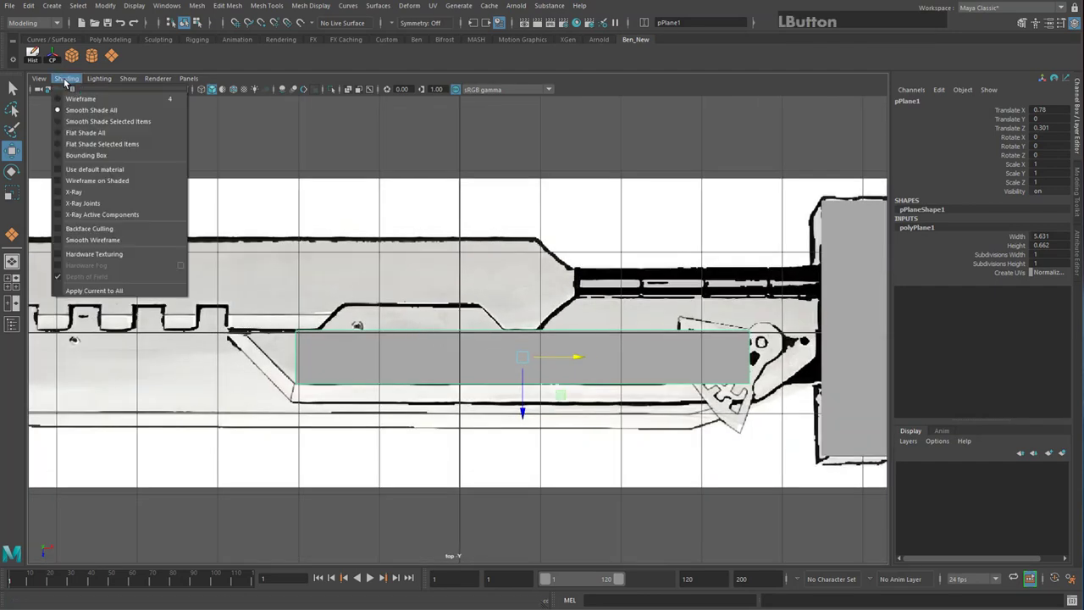
click(122, 190)
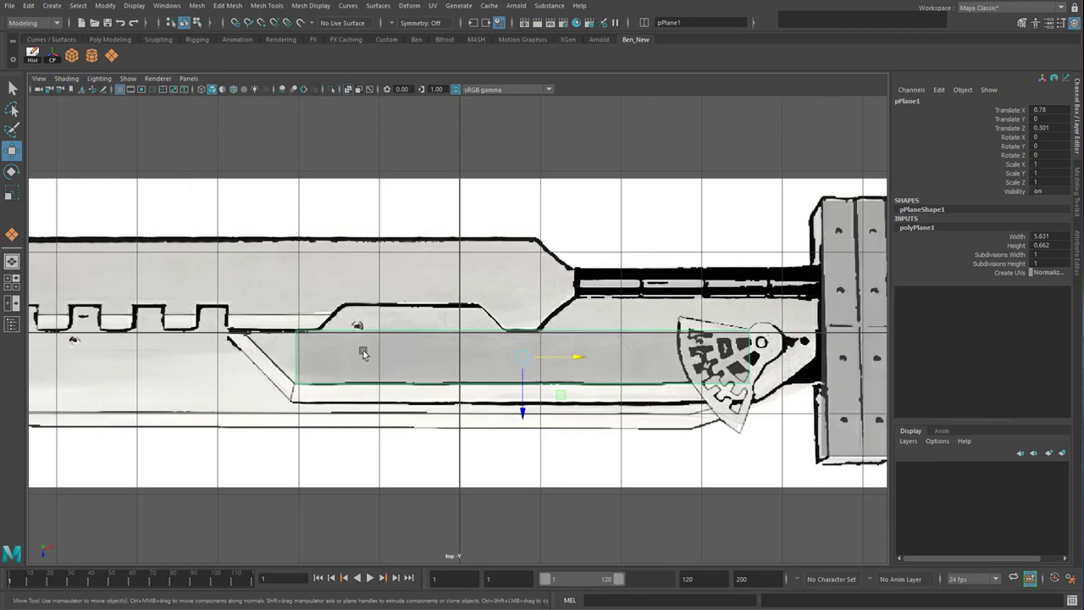
click(416, 503)
click(351, 359)
right_drag(331, 345, 283, 323)
drag(283, 322, 306, 339)
drag(341, 330, 290, 332)
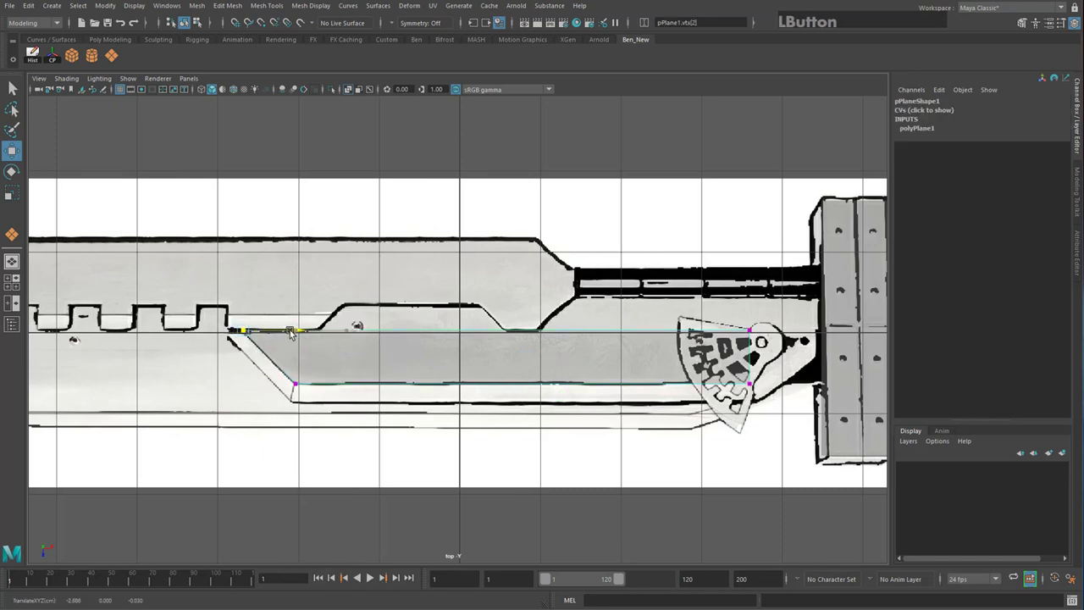
Undo the corner vertex move, return the plane to object mode and turn off X-Ray shading
right_drag(351, 351, 380, 350)
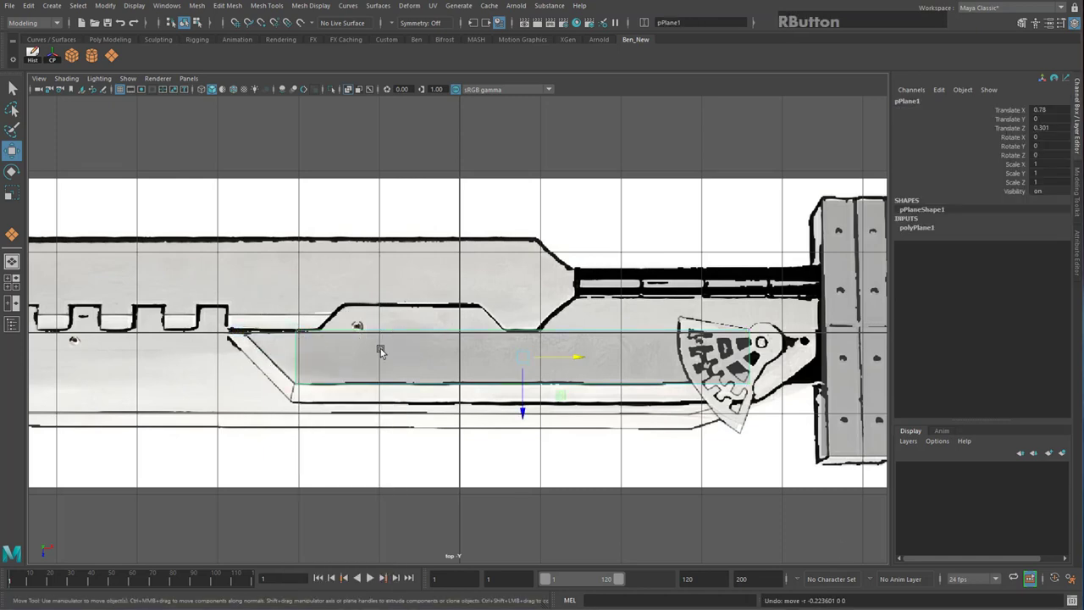
click(66, 81)
click(113, 189)
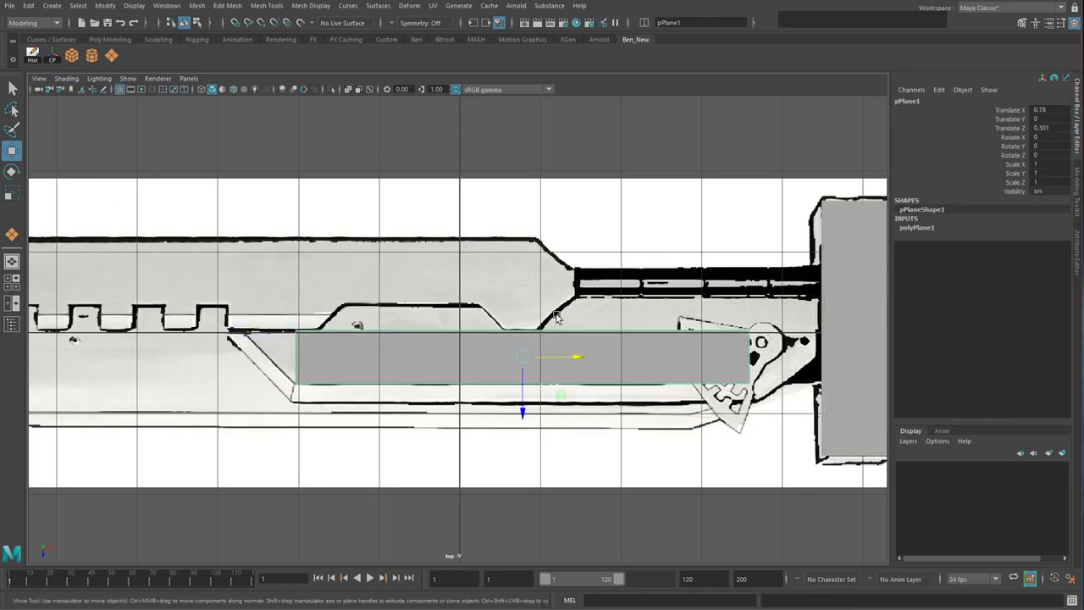
Darken the color of the lambert1 material and make it partly transparent so the outlines show through the meshes
alt+middle_drag(636, 334, 584, 336)
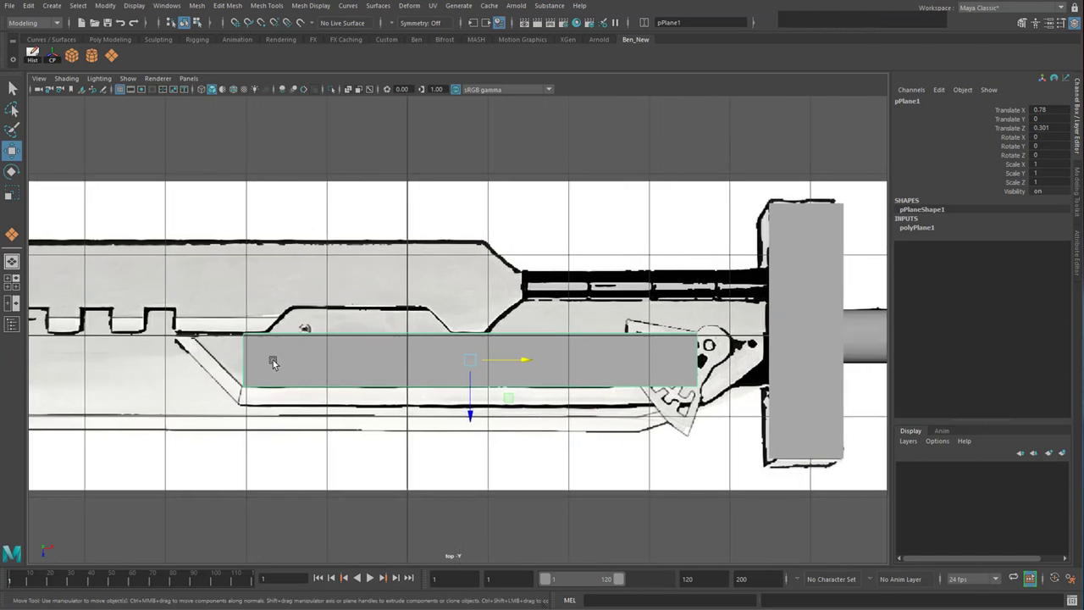
click(1078, 254)
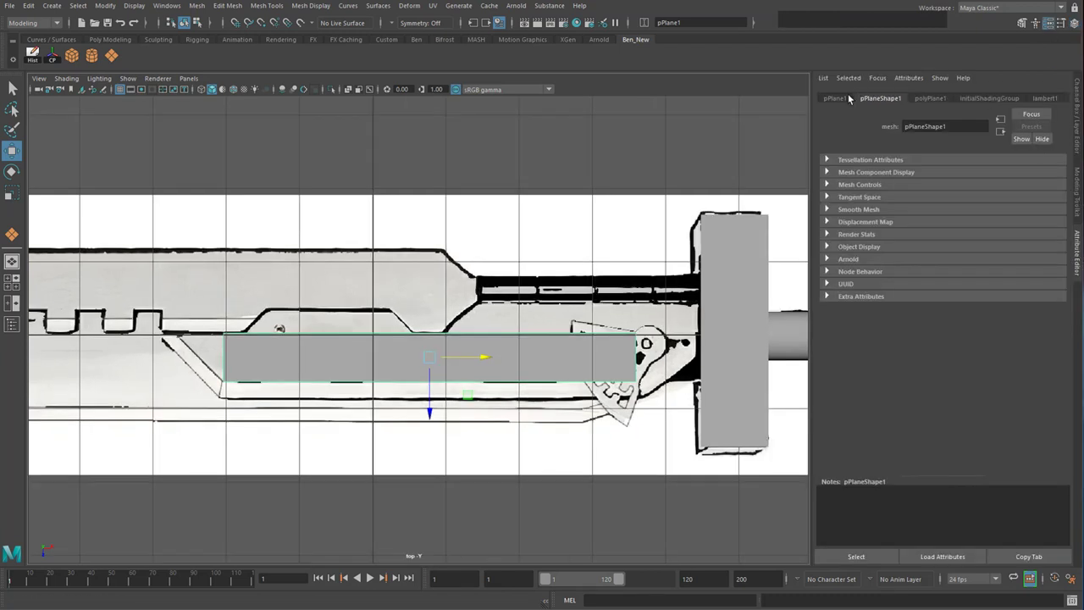
click(1045, 98)
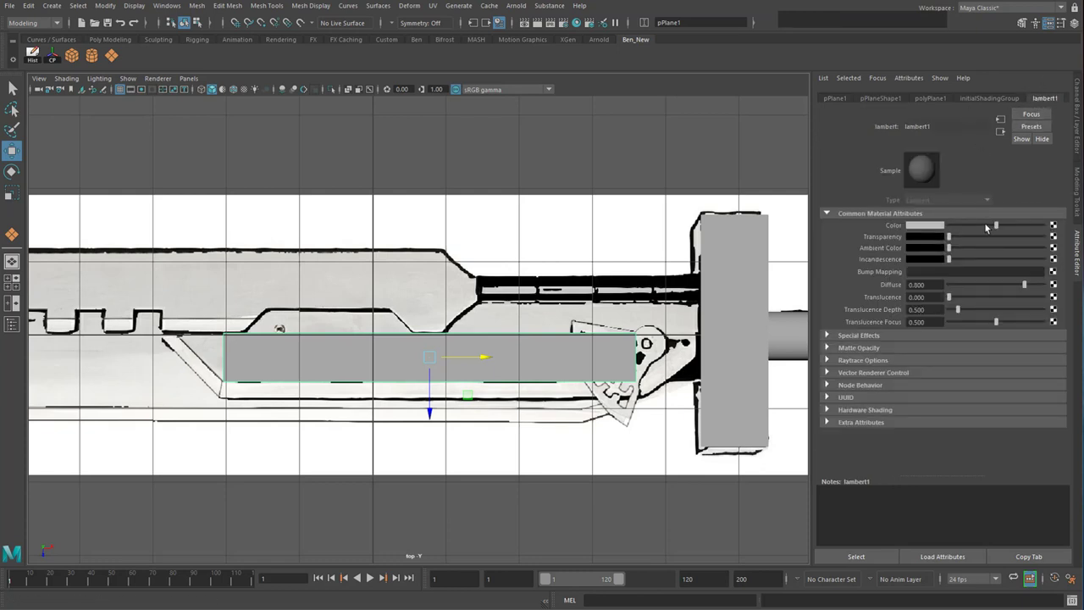
mouse_move(979, 227)
mouse_down()
mouse_move(951, 237)
mouse_move(970, 240)
mouse_up()
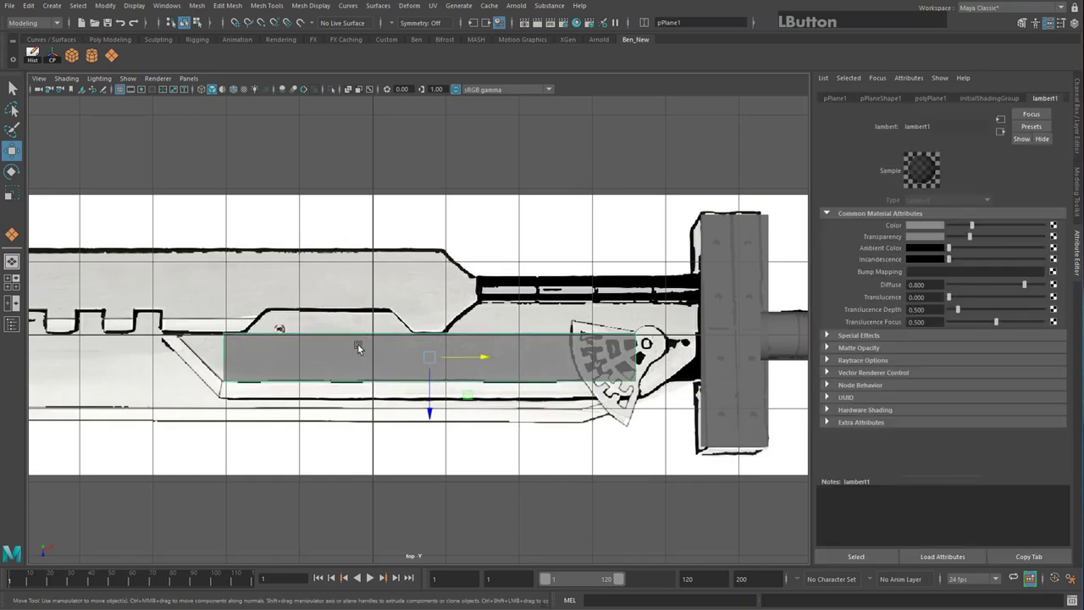
alt+middle_drag(350, 357, 369, 364)
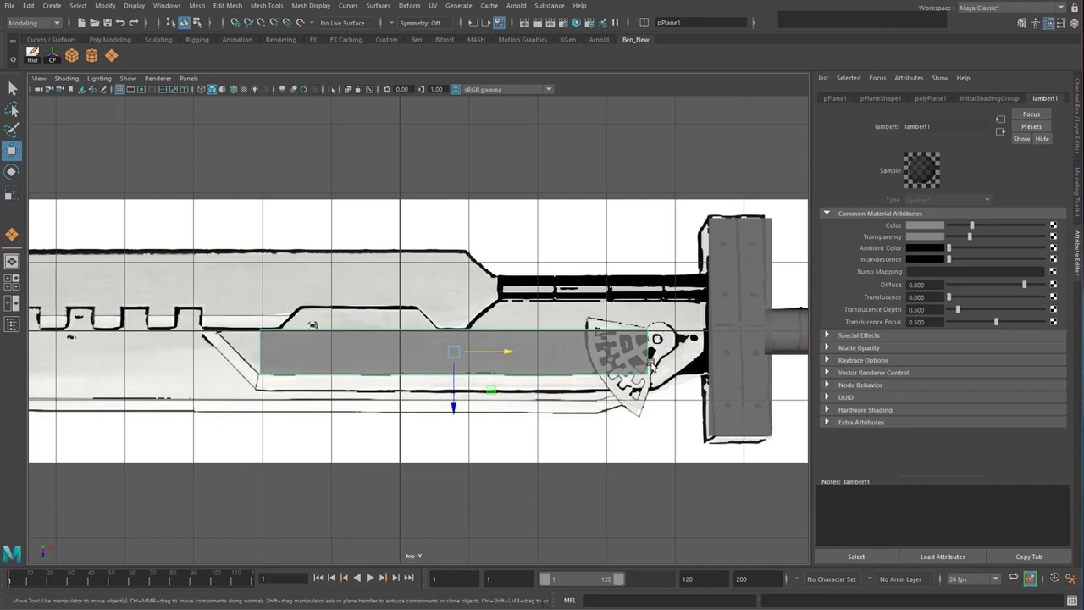
Move the plane's upper vertex at the diagonal end along X to about -2.71, at the start of the outlined diagonal
right_click(329, 347)
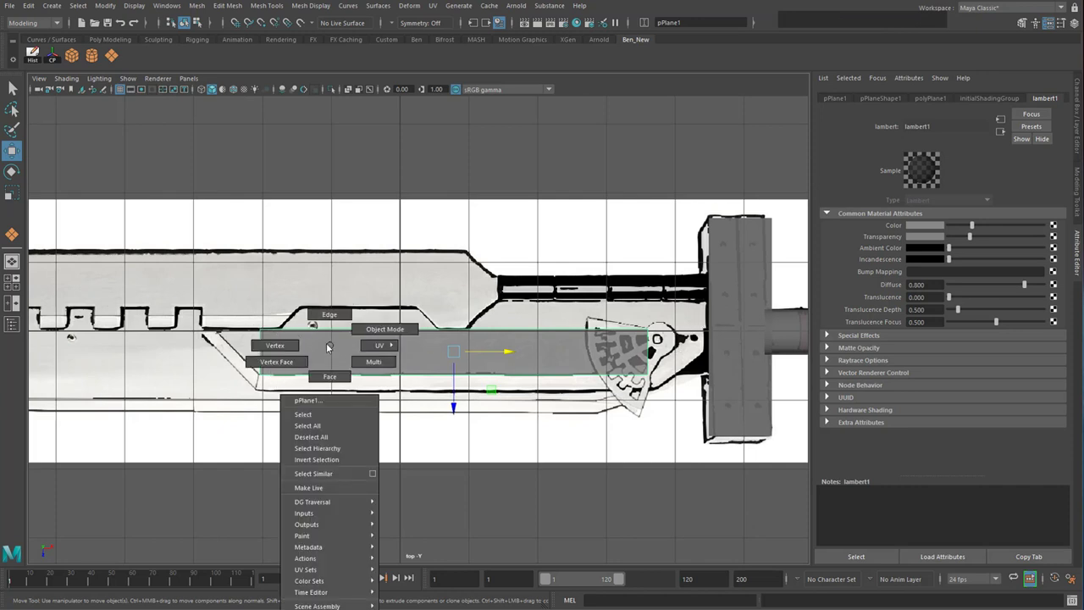
click(277, 347)
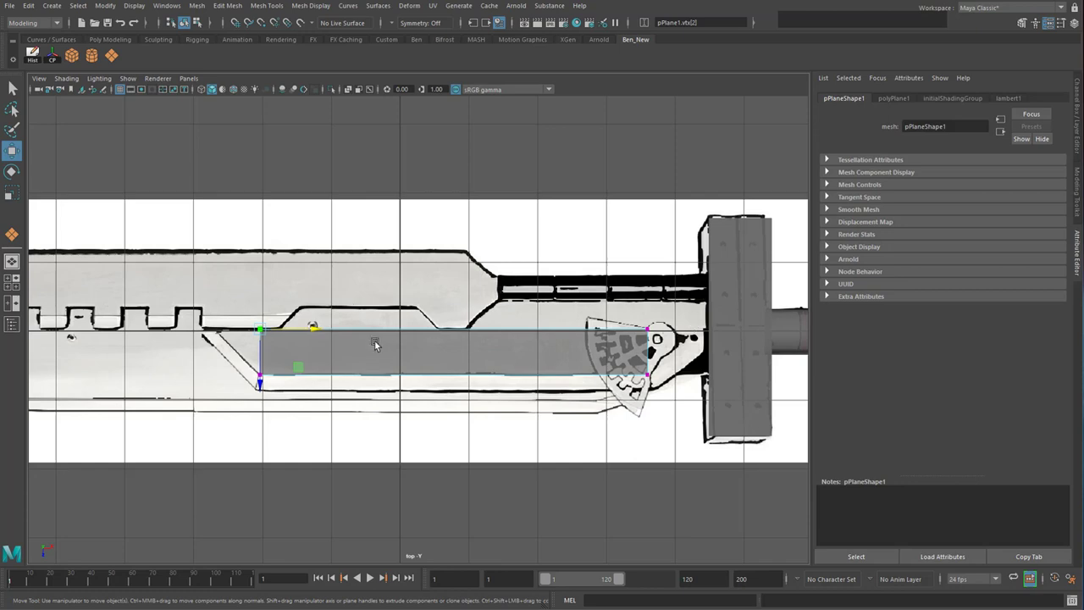
click(294, 352)
alt+middle_drag(249, 321, 364, 321)
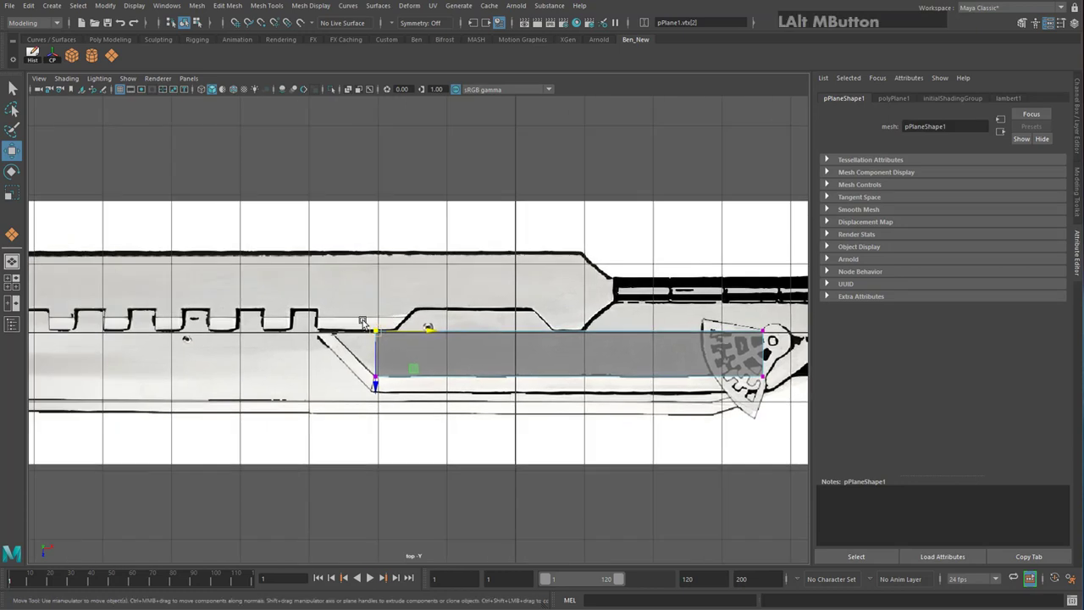
scroll(364, 321, up, 4)
drag(383, 336, 279, 337)
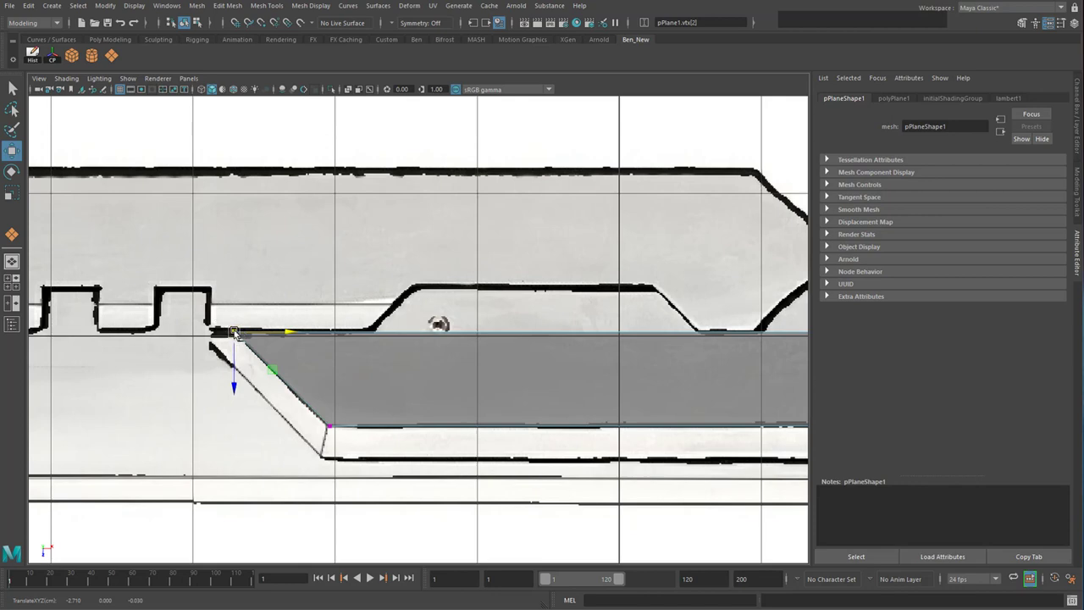
mouse_move(234, 332)
mouse_down()
mouse_move(307, 358)
mouse_move(232, 329)
mouse_up()
key(ctrl+z)
Move the plane's upper vertex at the fan-shaped detail along X to about 4.5, so it meets the crossguard
alt+middle_drag(621, 333, 4, 297)
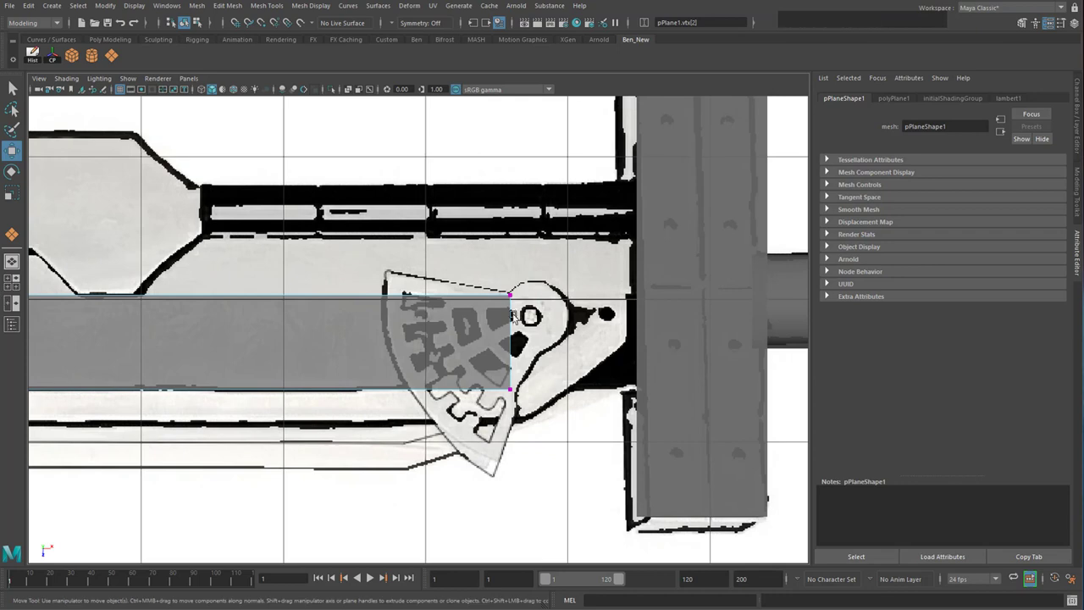
click(511, 296)
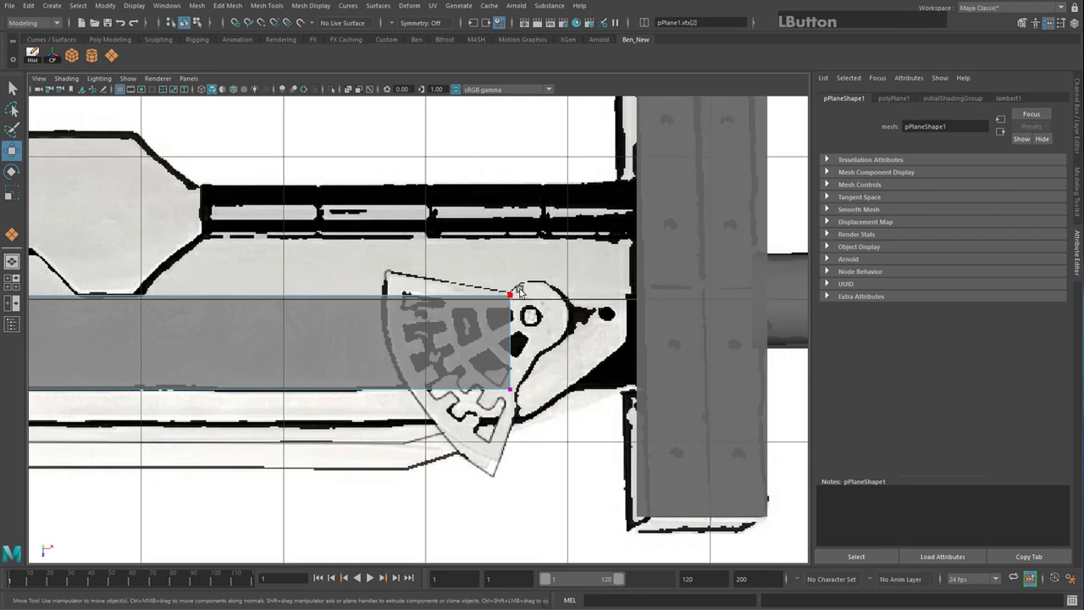
click(533, 276)
click(490, 311)
right_drag(491, 311, 475, 308)
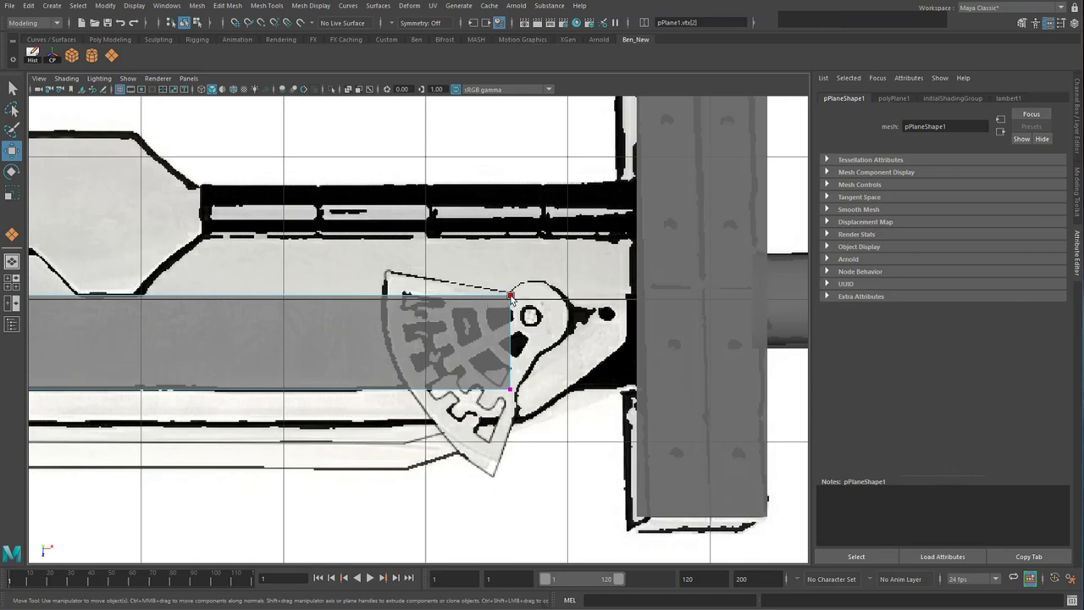
click(512, 295)
drag(510, 296, 628, 321)
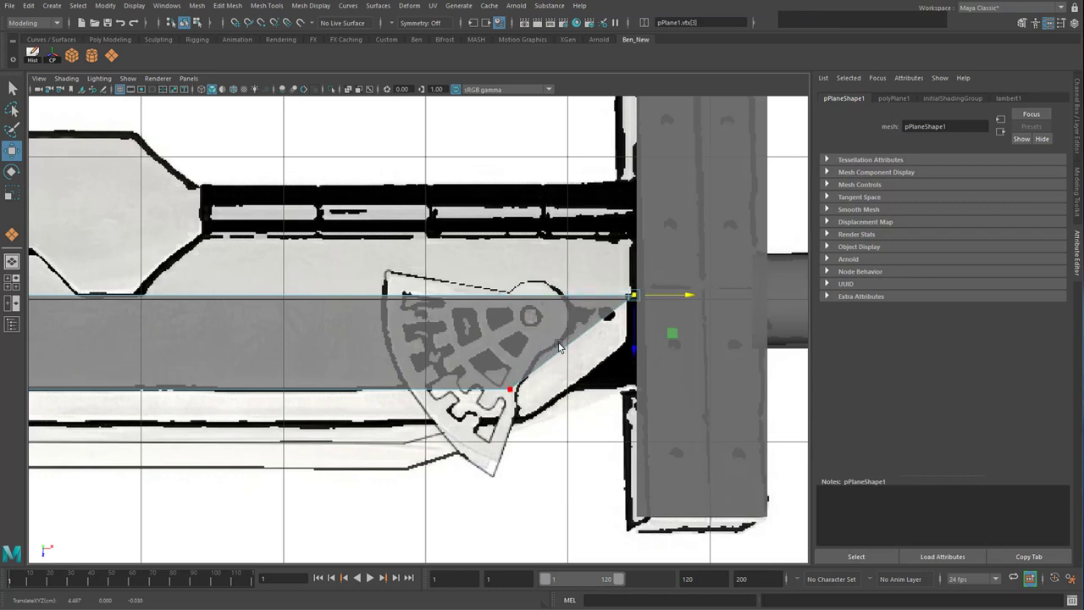
alt+middle_drag(555, 341, 1068, 324)
scroll(342, 325, down, 3)
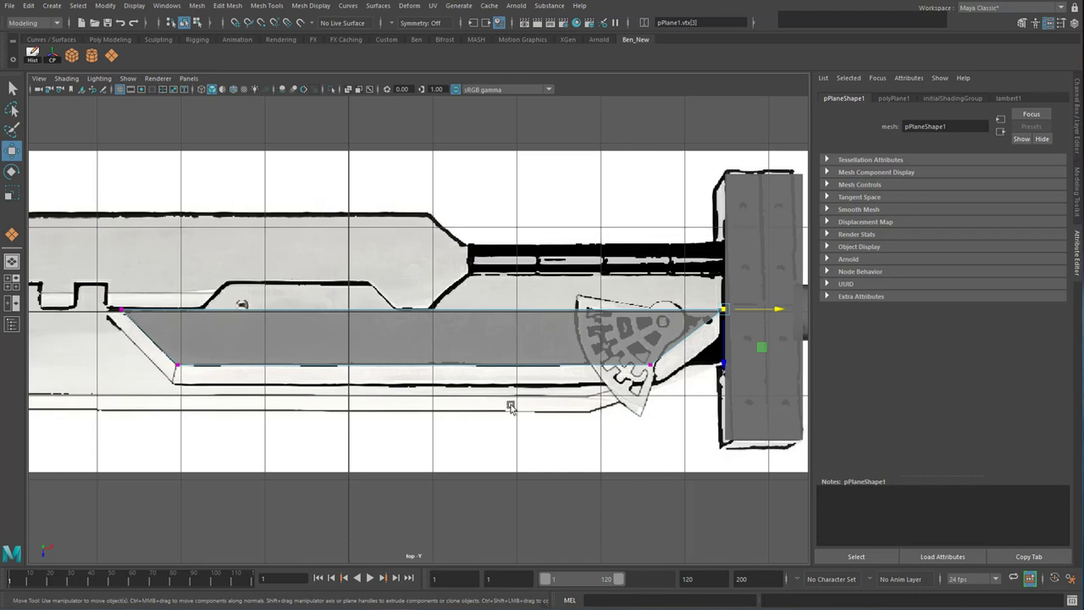
Switch the plane to edge selection and add an Extrude shortcut to the custom shelf
right_click(196, 337)
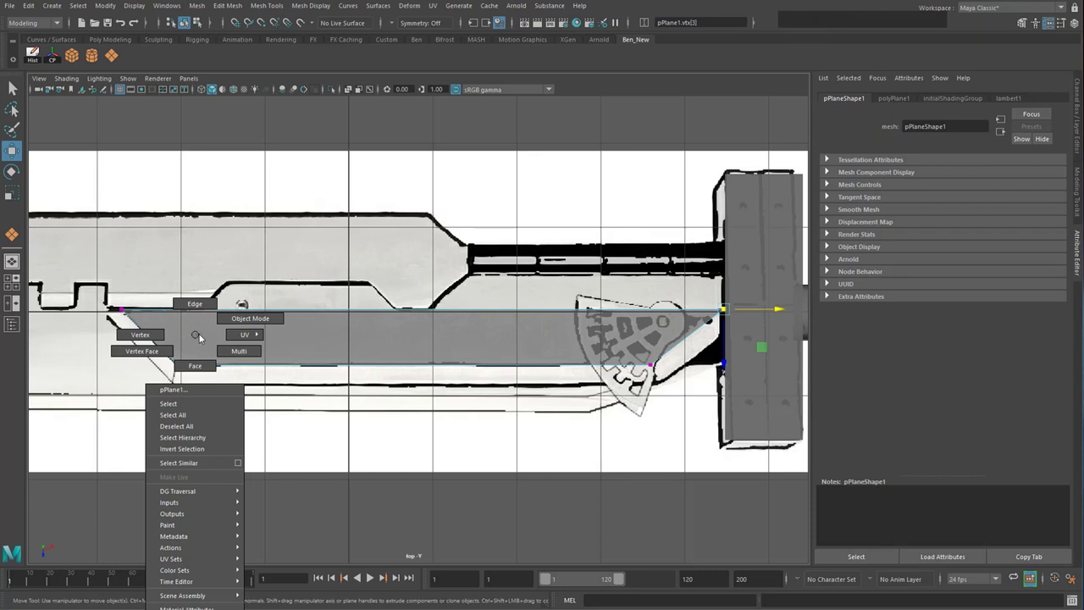
click(193, 308)
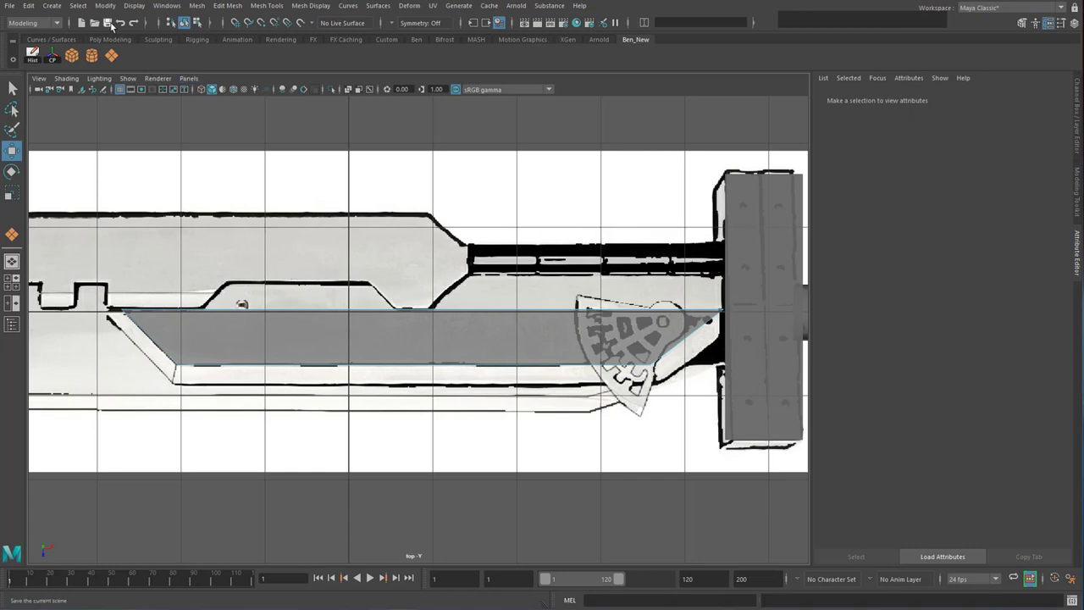
click(228, 5)
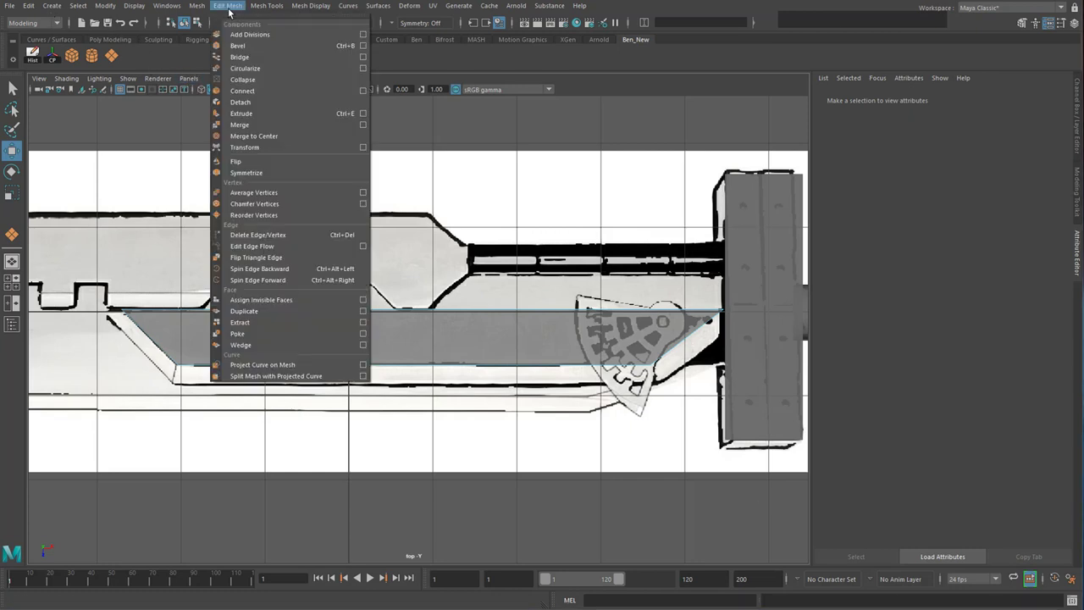
ctrl+shift+click(227, 10)
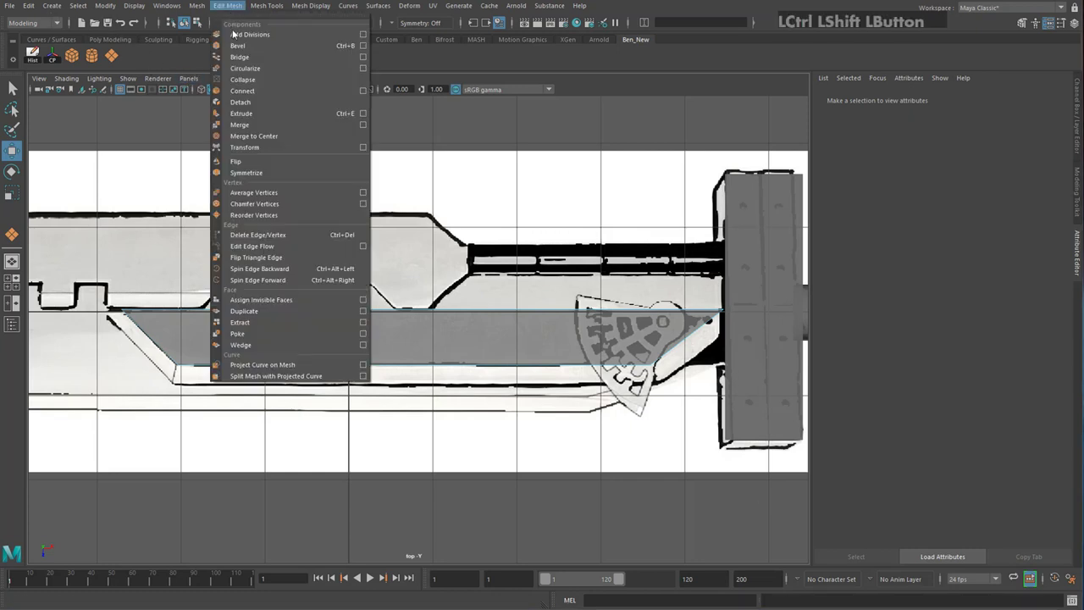
ctrl+shift+click(254, 115)
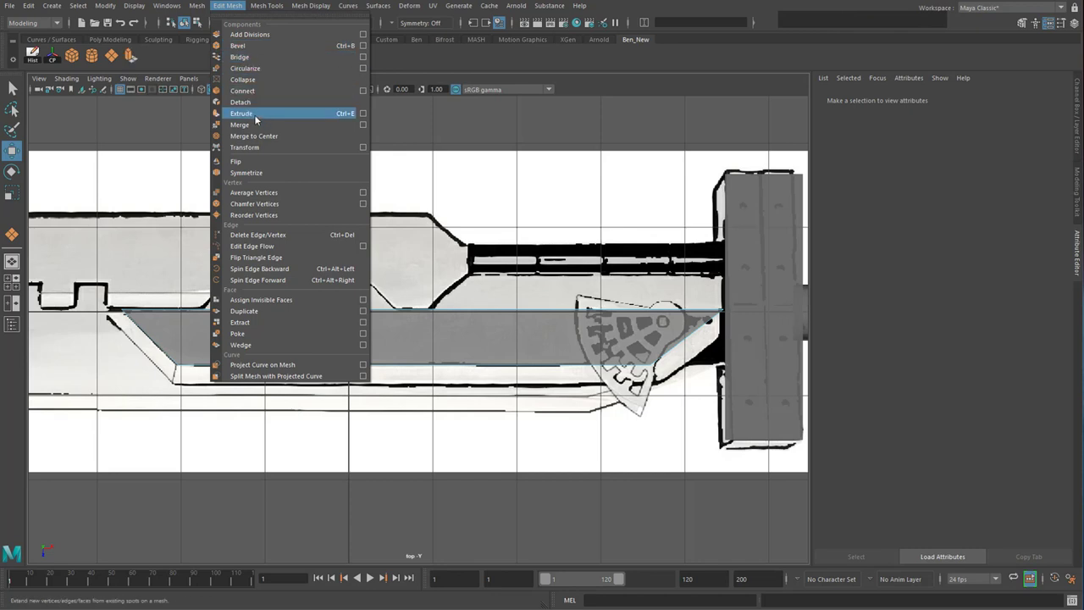
click(133, 56)
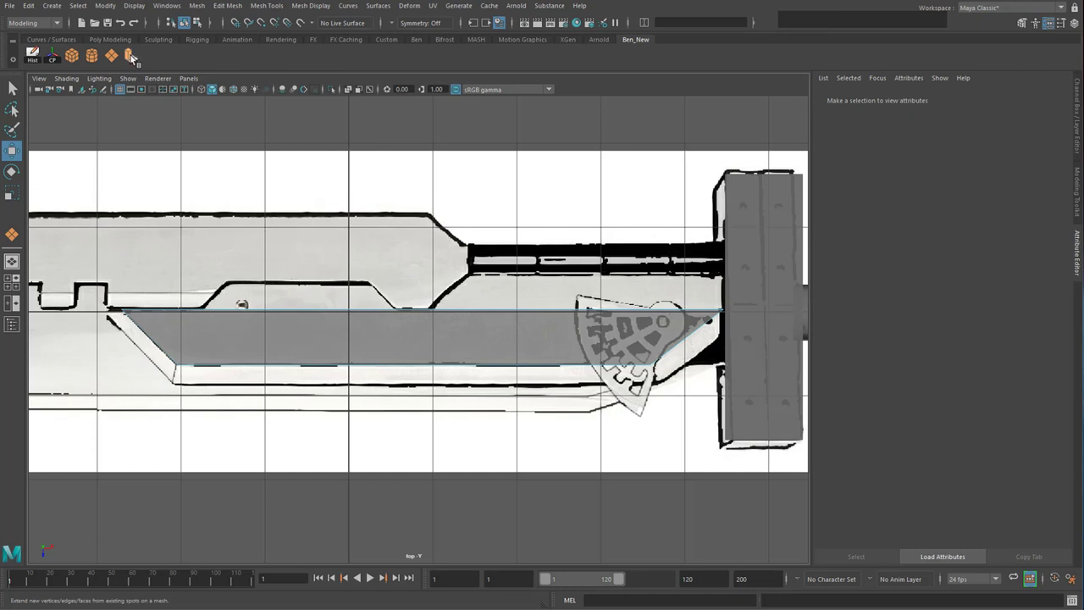
Extrude the plane's two slanted edges and its lower long edge outward with a local Y translate of about 0.268 to the outer outline
right_drag(211, 322, 171, 323)
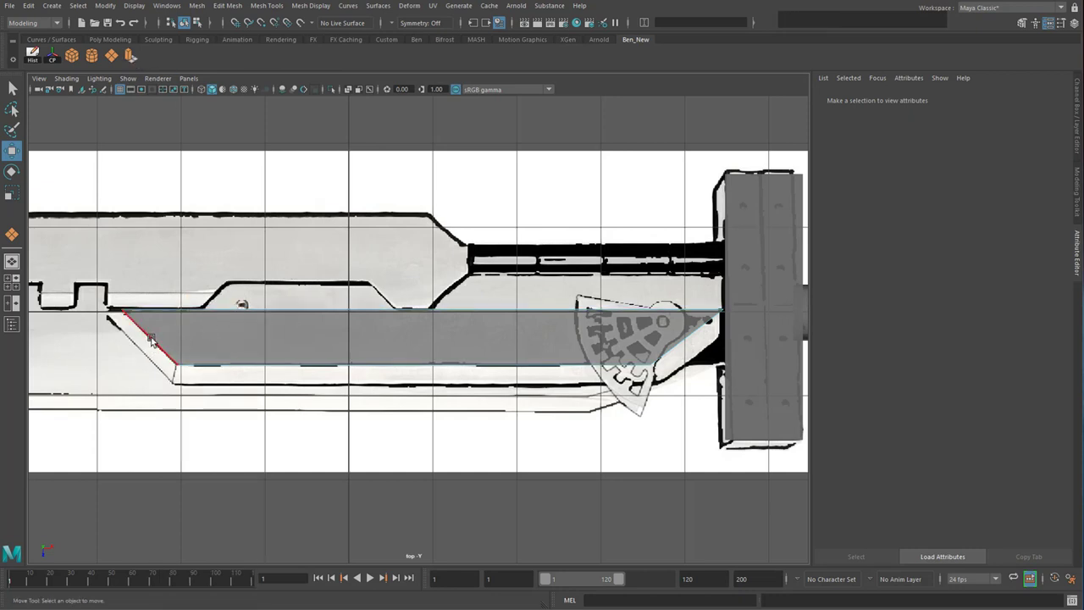
click(153, 340)
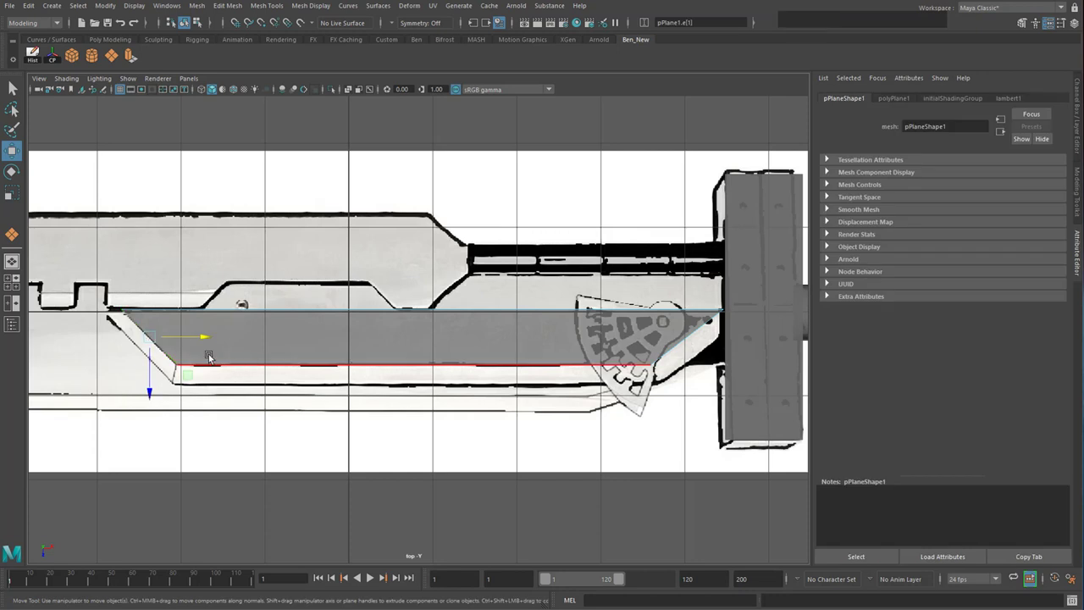
shift+click(281, 365)
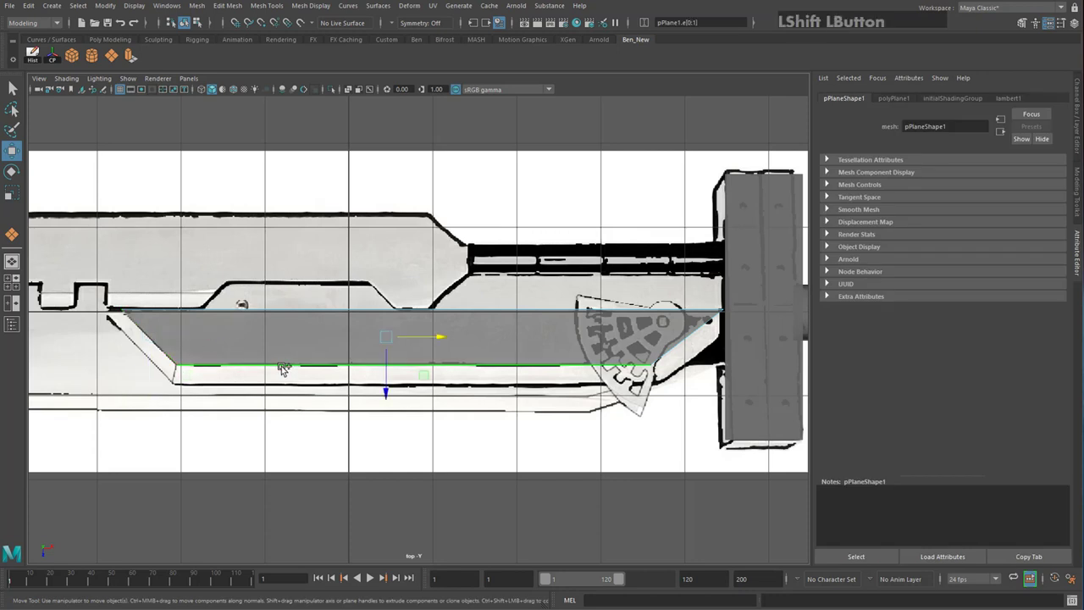
shift+click(671, 348)
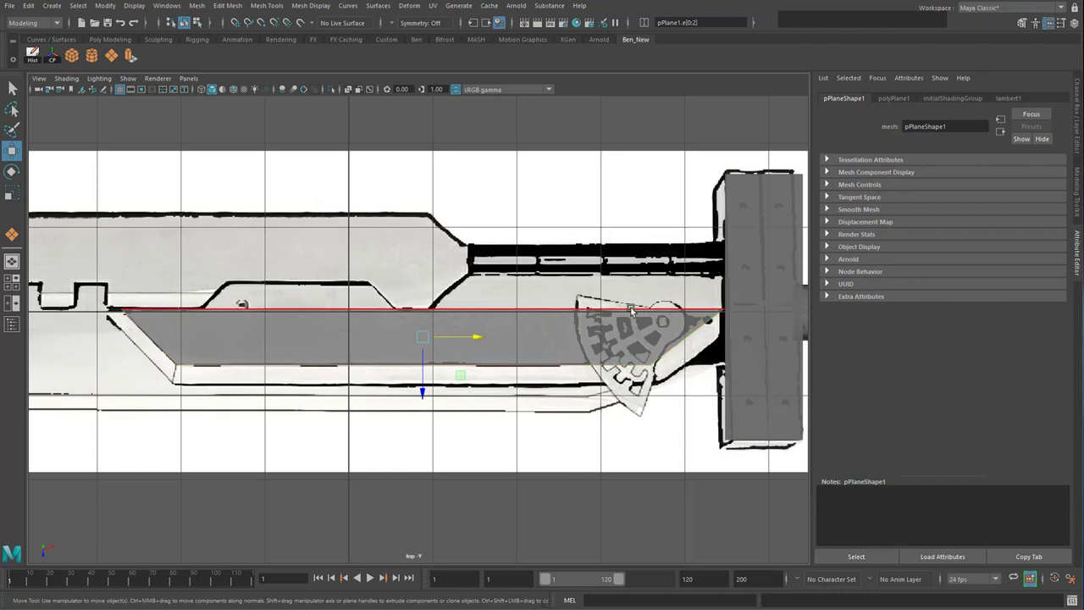
click(132, 56)
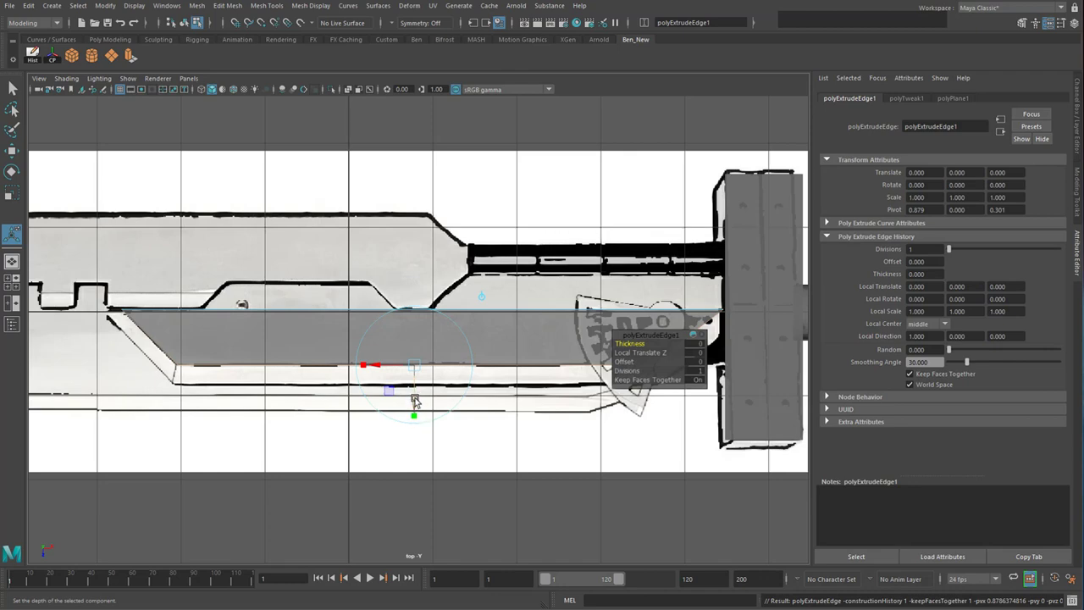
drag(413, 400, 428, 422)
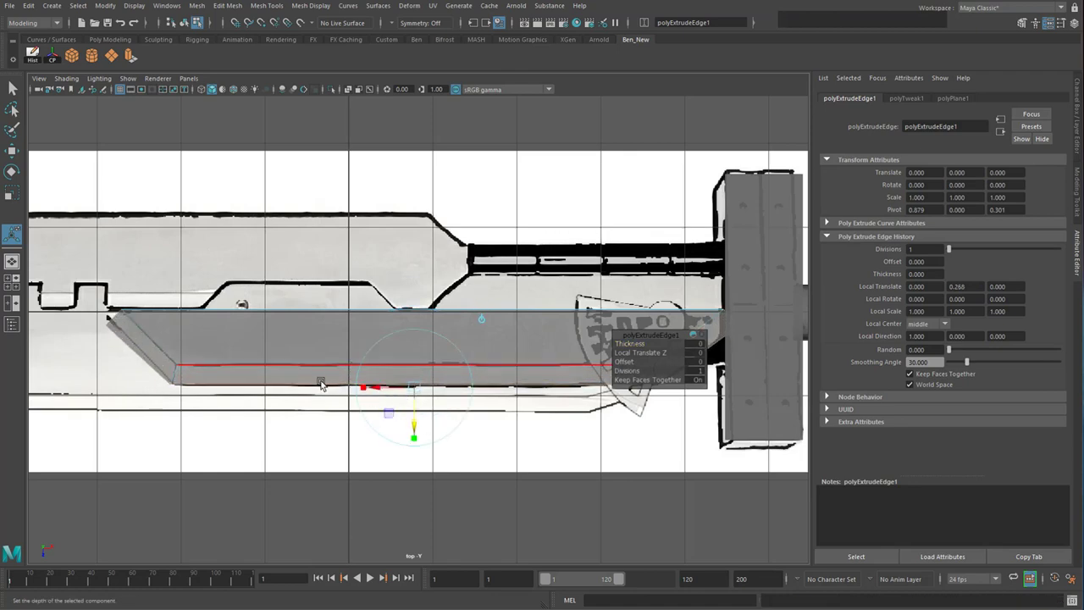
Move the plane's outer vertex at the diagonal end up and outward onto the horizontal centre outline
alt+middle_drag(353, 344, 249, 291)
alt+middle_drag(578, 305, 653, 291)
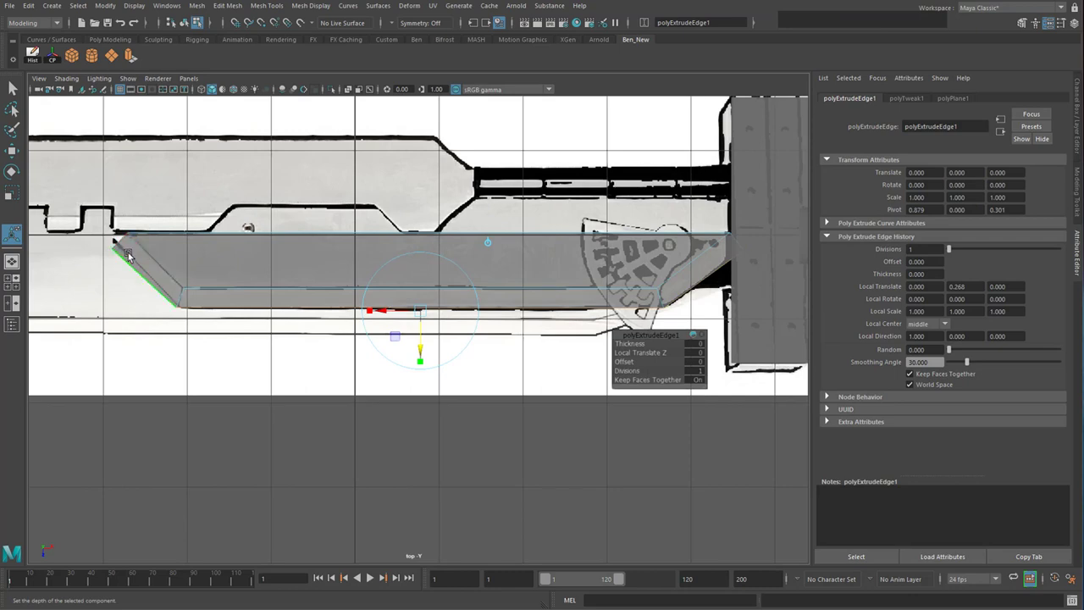
right_drag(114, 246, 64, 252)
drag(107, 238, 118, 258)
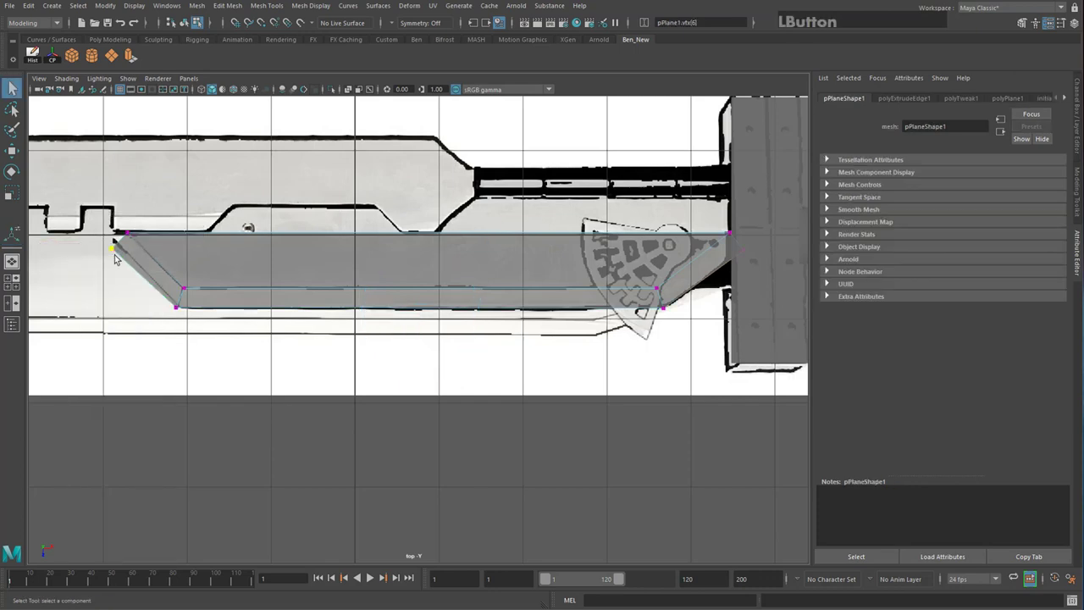
key(w)
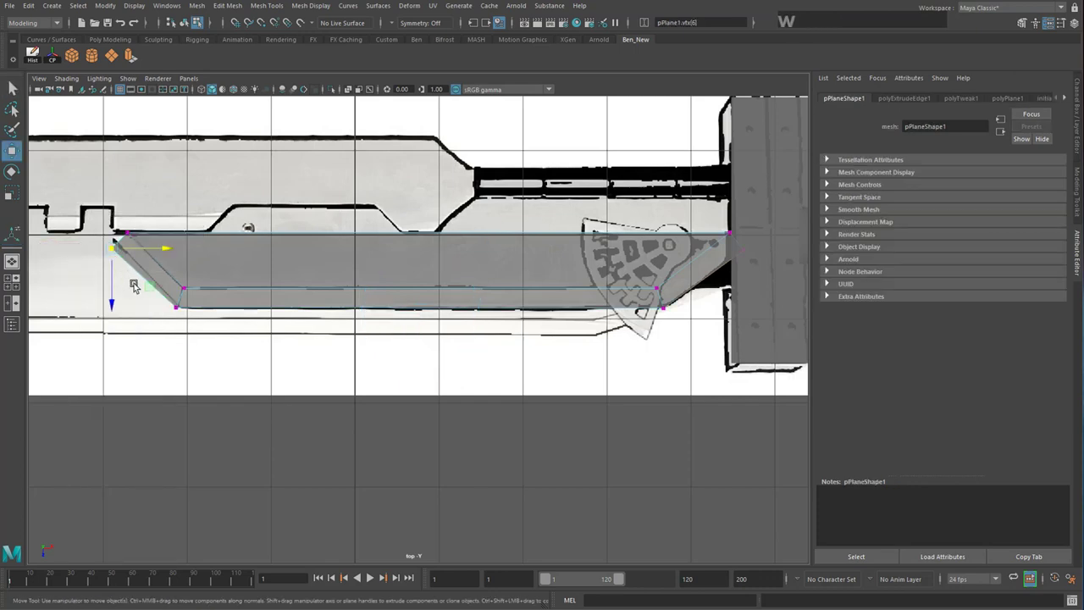
drag(113, 252, 109, 239)
Move the extruded border's outer vertex at the crossguard end slightly so it sits inside the crossguard
click(176, 307)
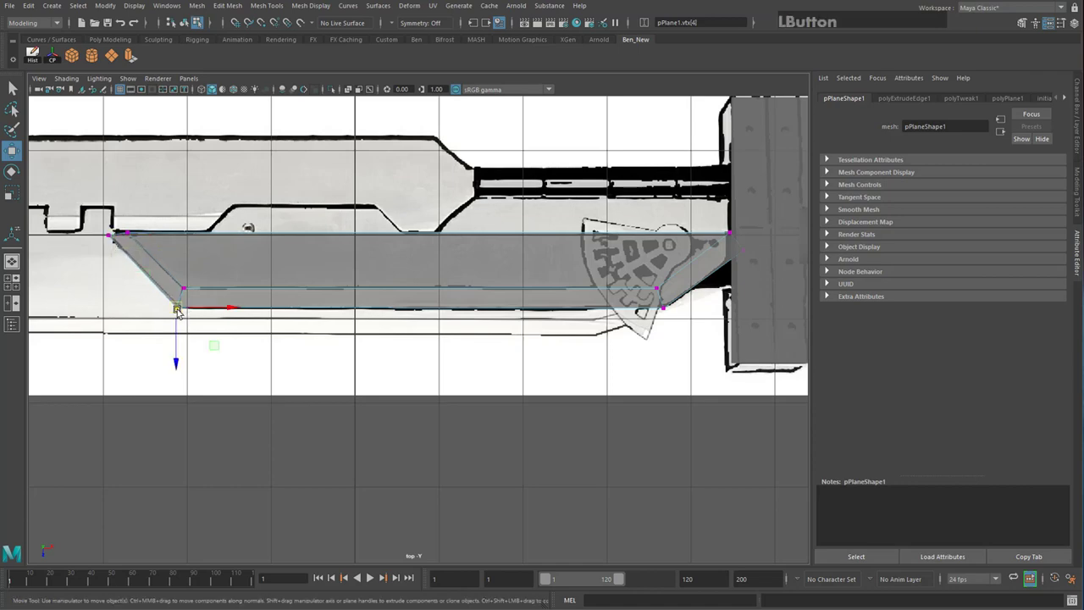
scroll(182, 309, up, 5)
click(166, 267)
alt+middle_drag(796, 254, 33, 244)
drag(643, 172, 650, 167)
alt+middle_drag(34, 191, 637, 295)
scroll(637, 294, down, 5)
alt+middle_drag(486, 331, 333, 350)
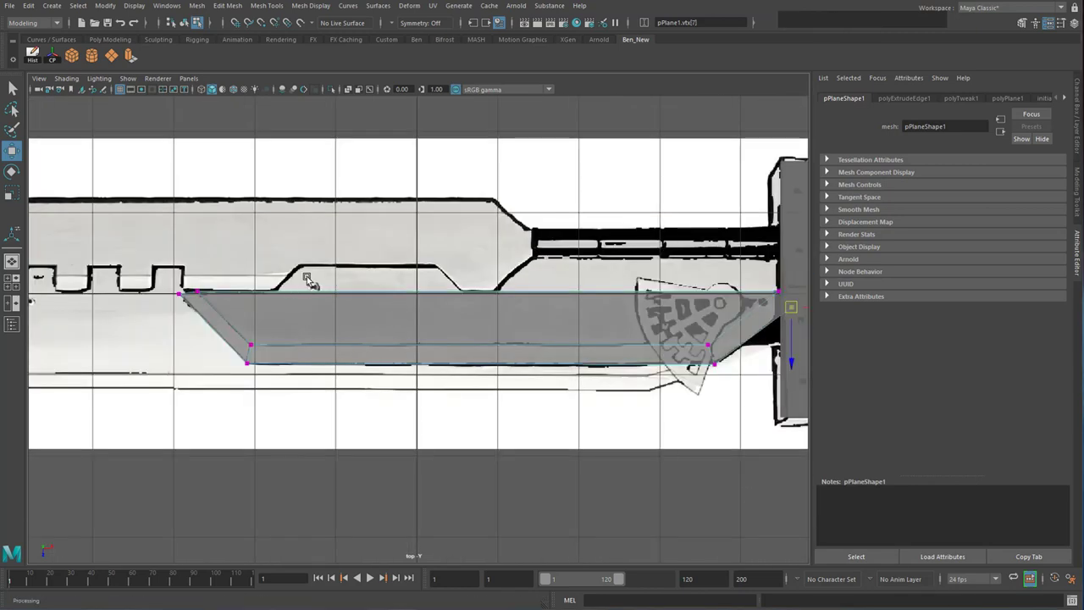
alt+middle_drag(488, 296, 411, 304)
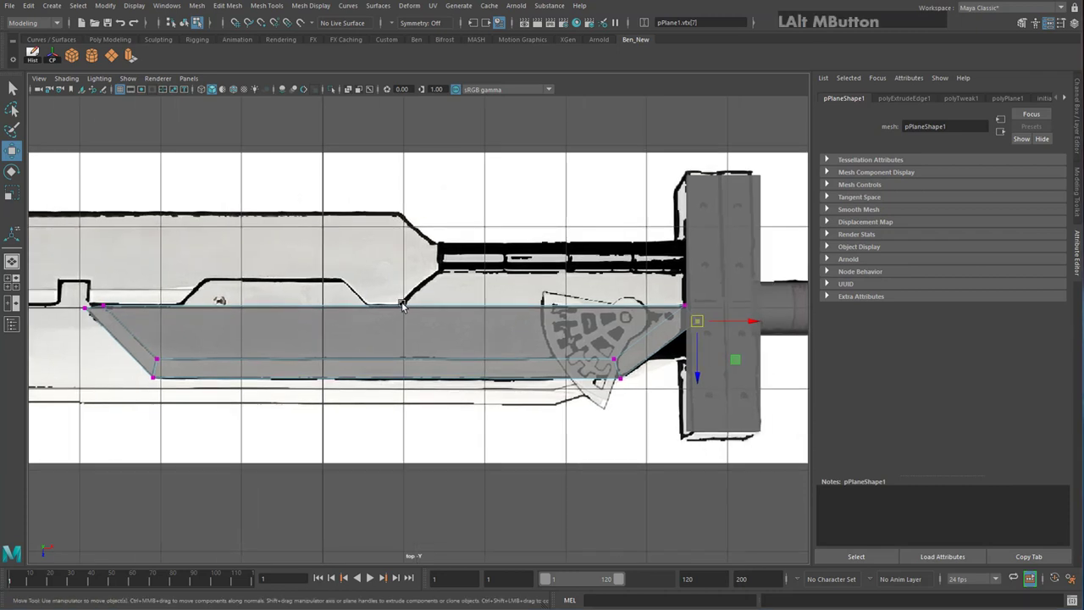
Switch the plane to edge selection, select its upper long edge and add an Insert Edge Loop shortcut to the custom shelf
right_drag(228, 304, 233, 275)
click(237, 304)
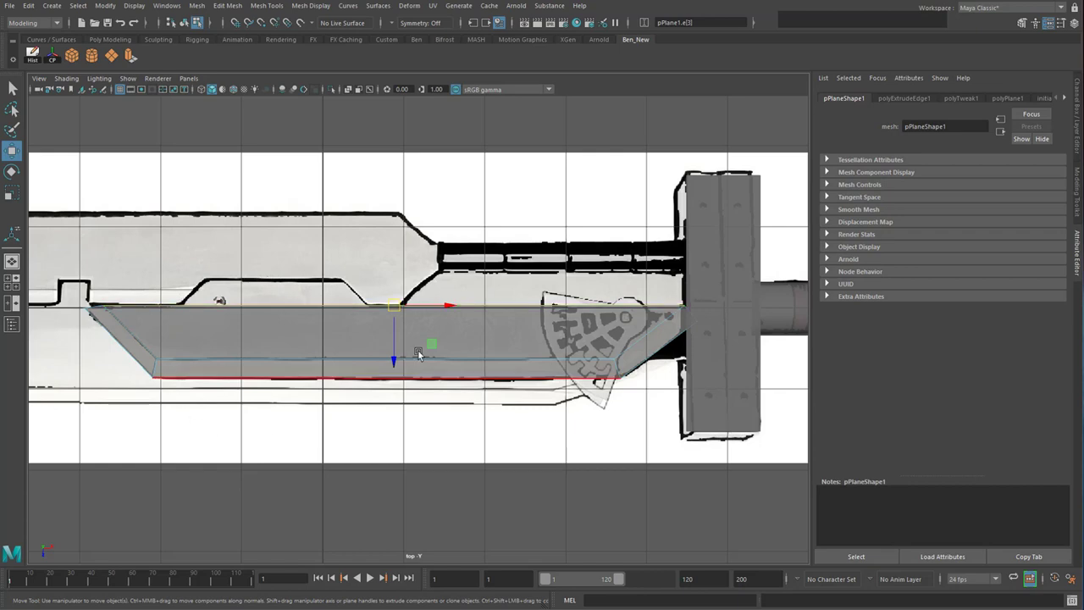
alt+middle_drag(358, 314, 397, 296)
scroll(396, 297, up, 2)
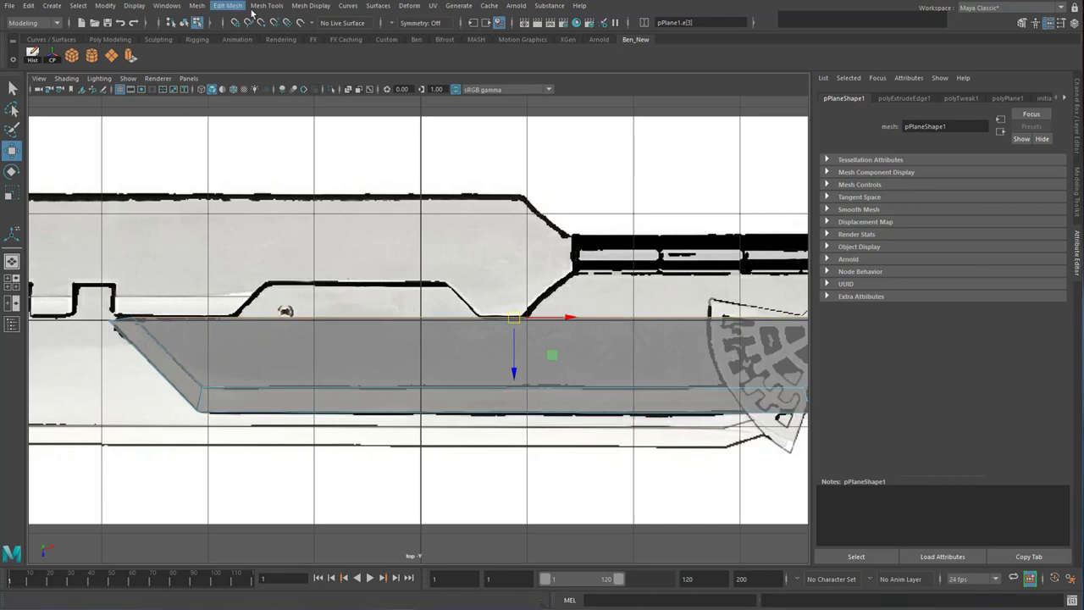
click(265, 7)
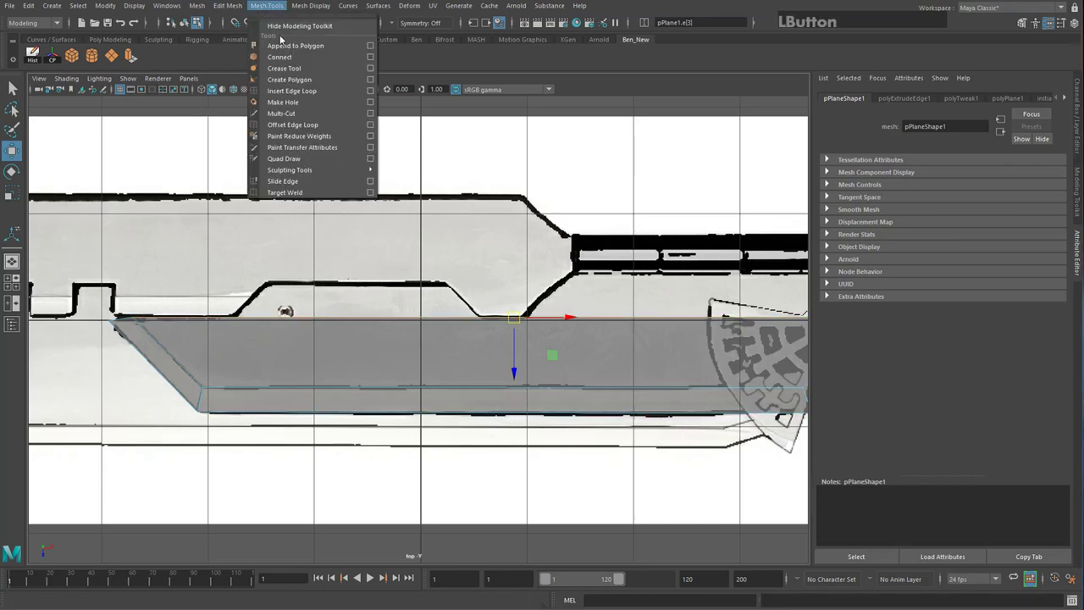
ctrl+shift+click(299, 92)
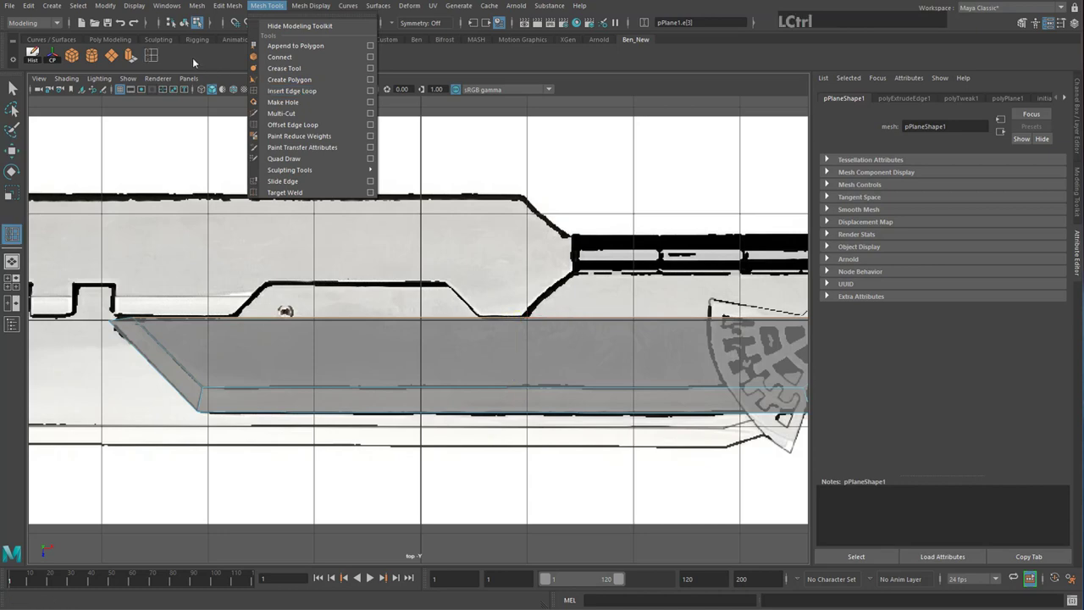
Reselect the plane as an object and insert an edge loop where the first raised section of the outline starts
right_click(260, 344)
right_drag(259, 345, 293, 327)
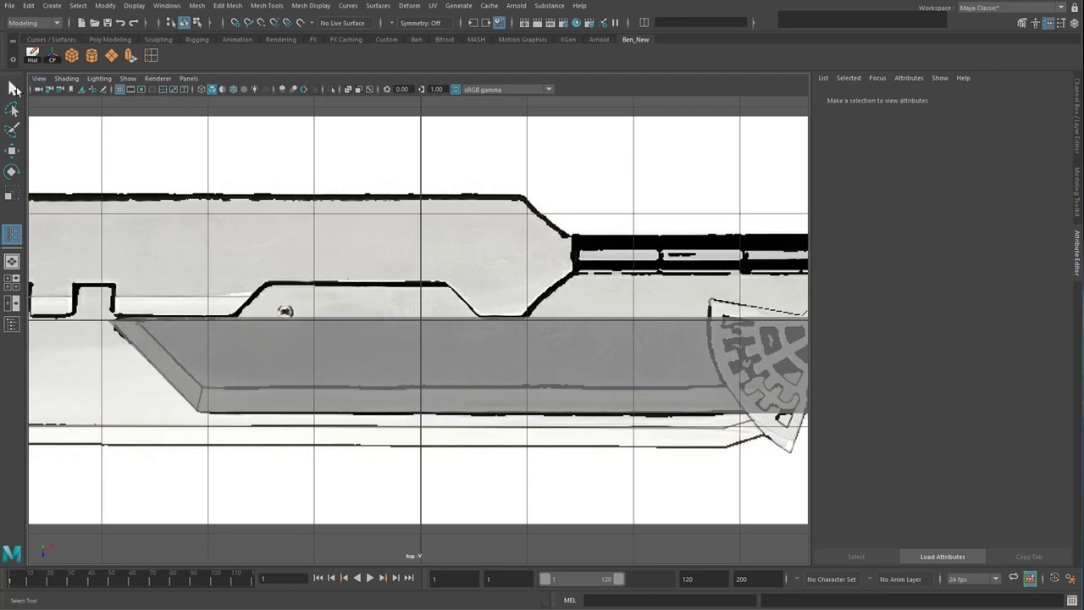
click(11, 87)
click(290, 349)
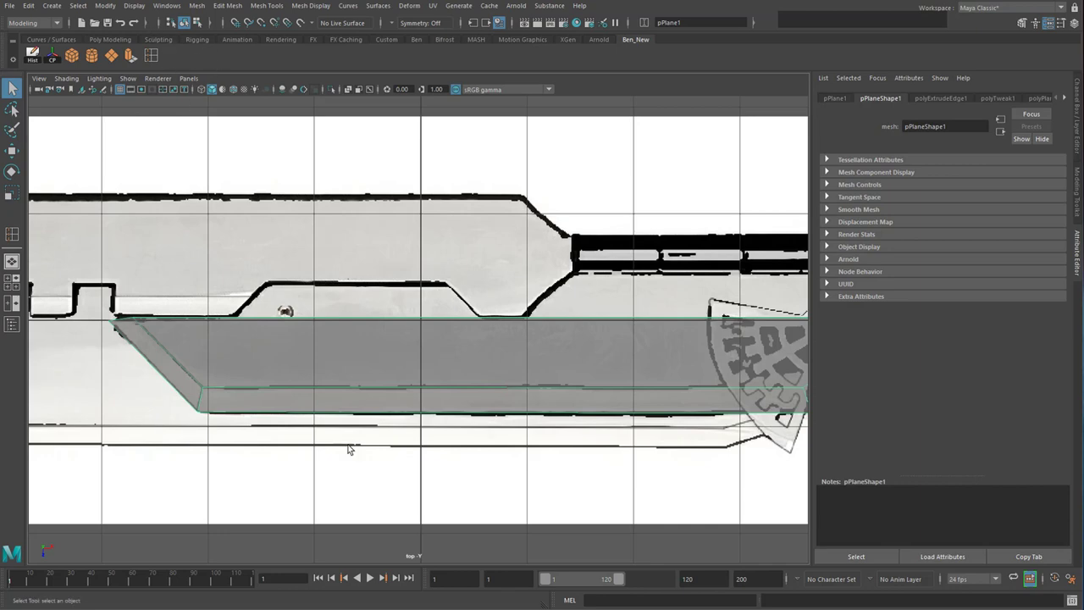
click(150, 55)
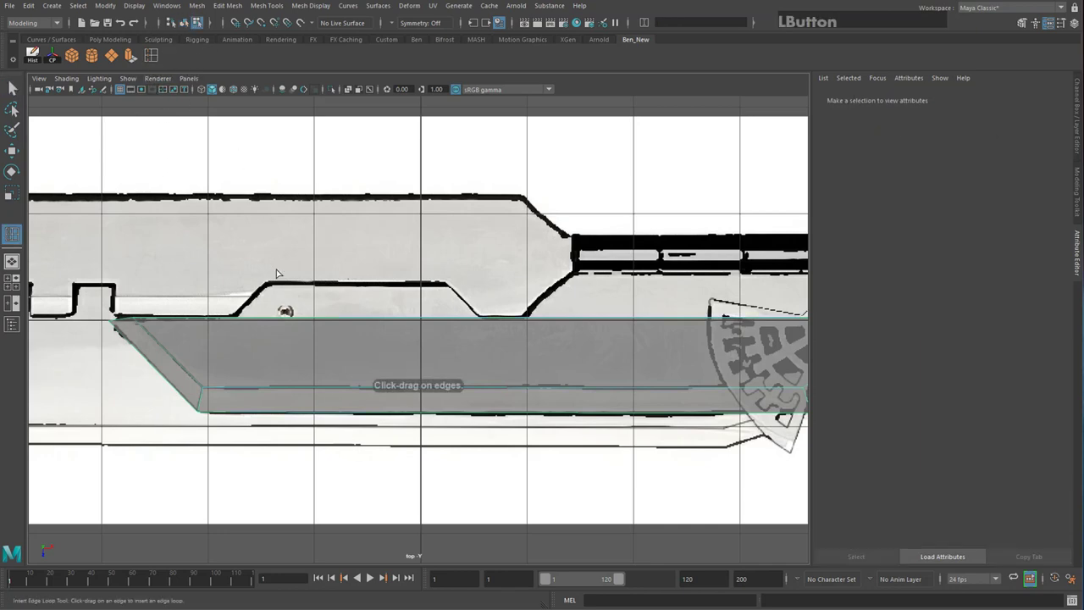
click(248, 322)
drag(248, 322, 309, 330)
click(235, 324)
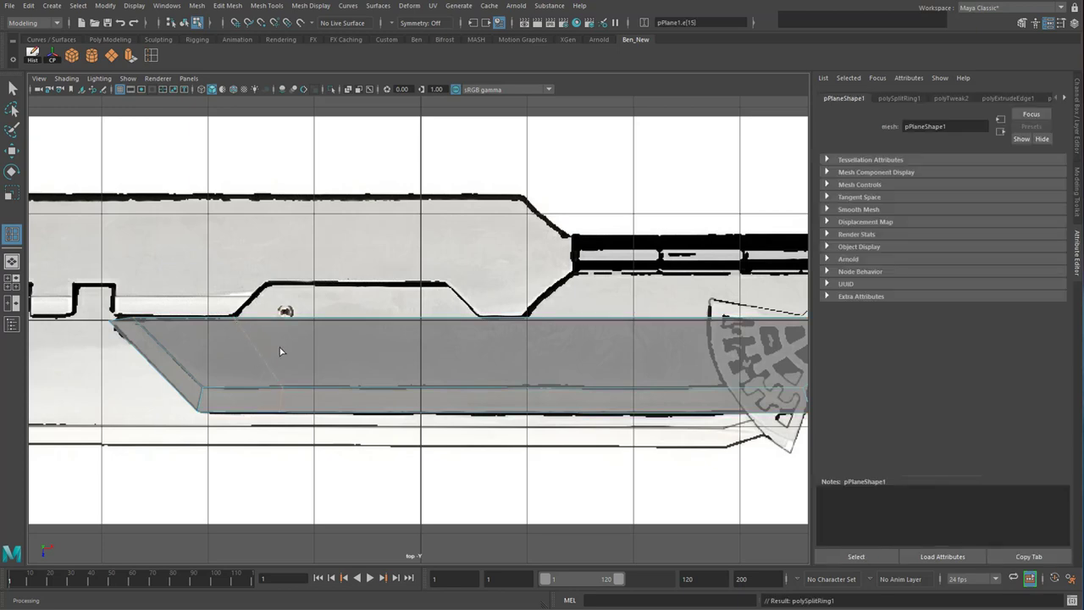
Insert four more edge loops at the raised section's end, the next slope's start and both ends of the raised section's flat top
click(476, 321)
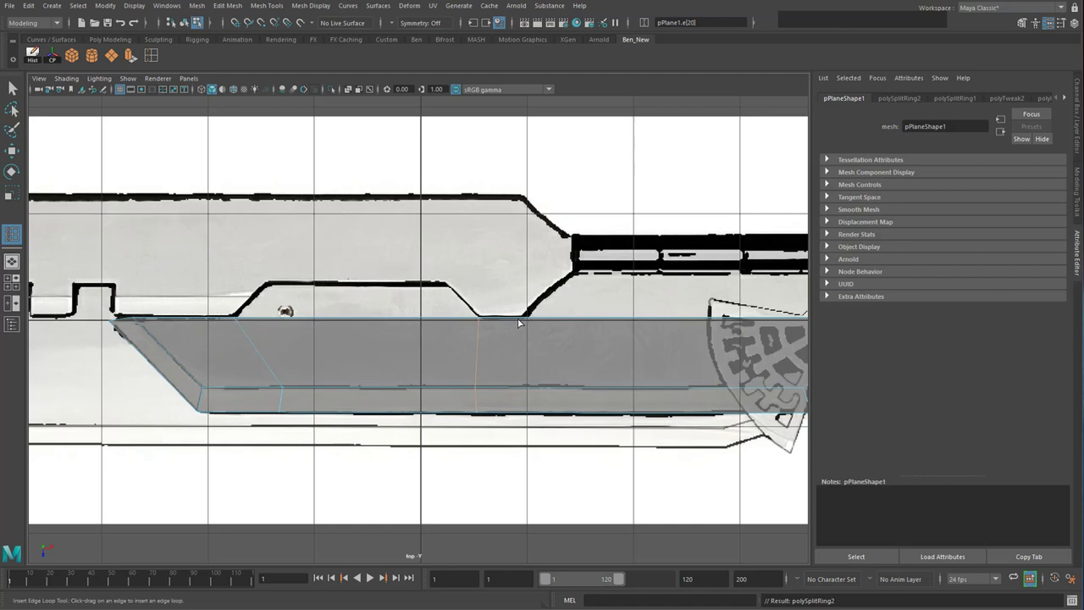
click(510, 321)
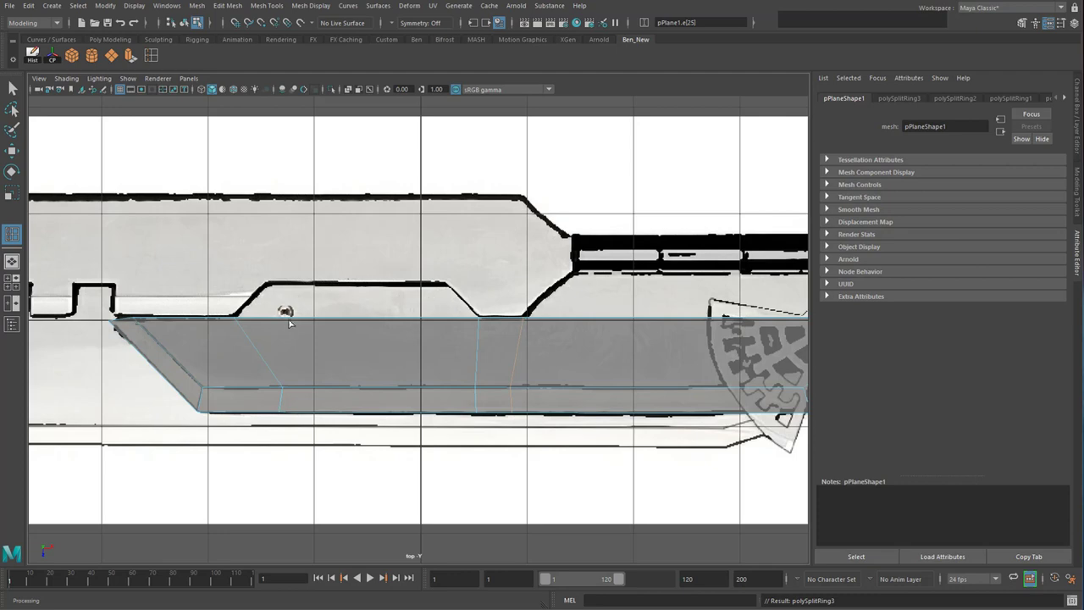
click(272, 322)
click(446, 320)
alt+middle_drag(616, 301, 445, 286)
alt+middle_drag(381, 314, 613, 313)
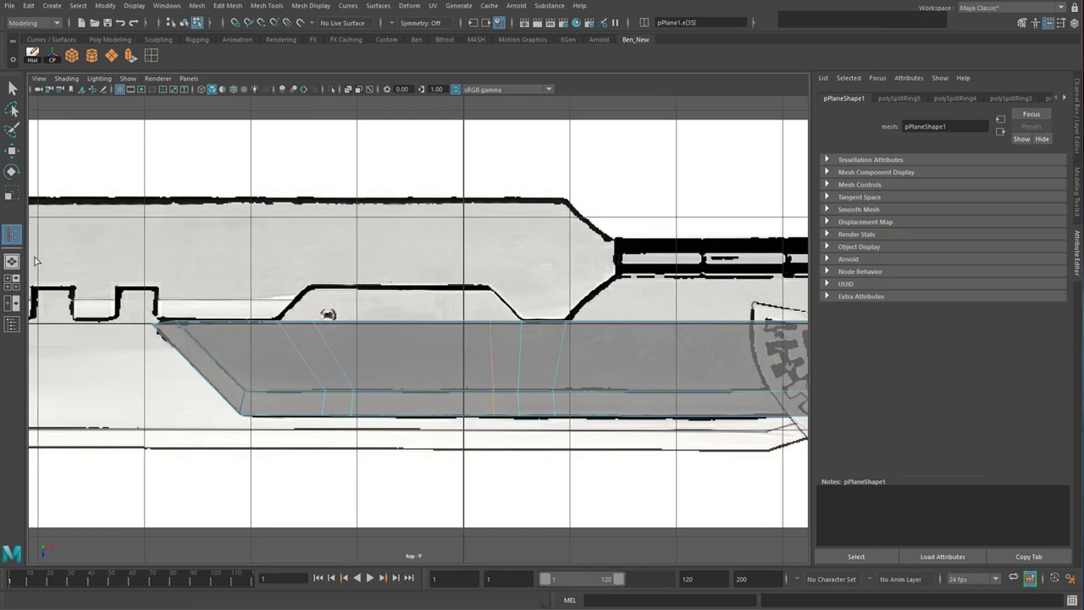
click(12, 234)
click(288, 339)
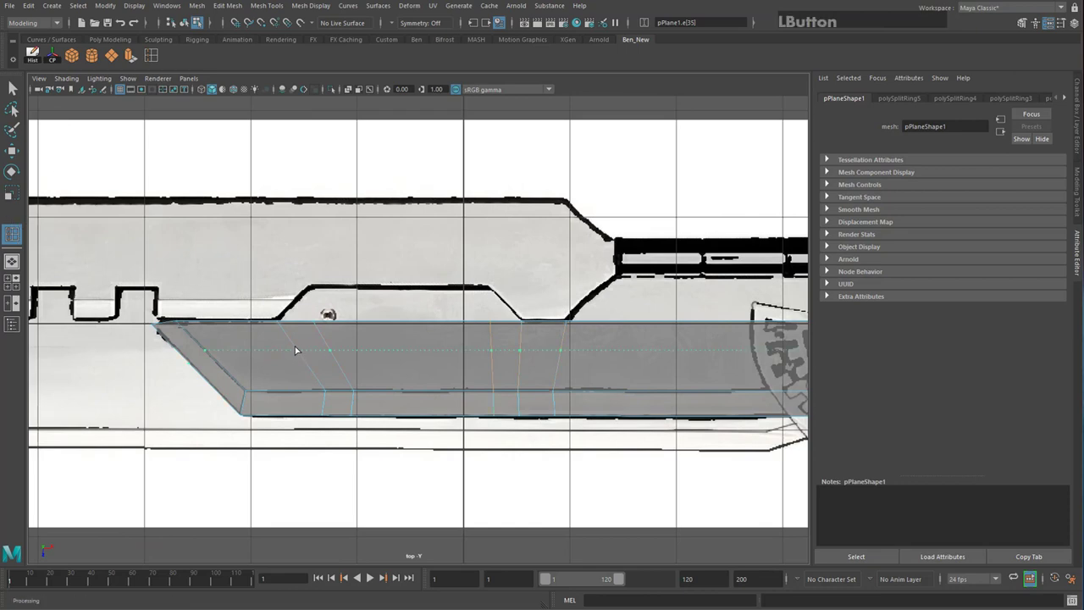
key(ctrl+z)
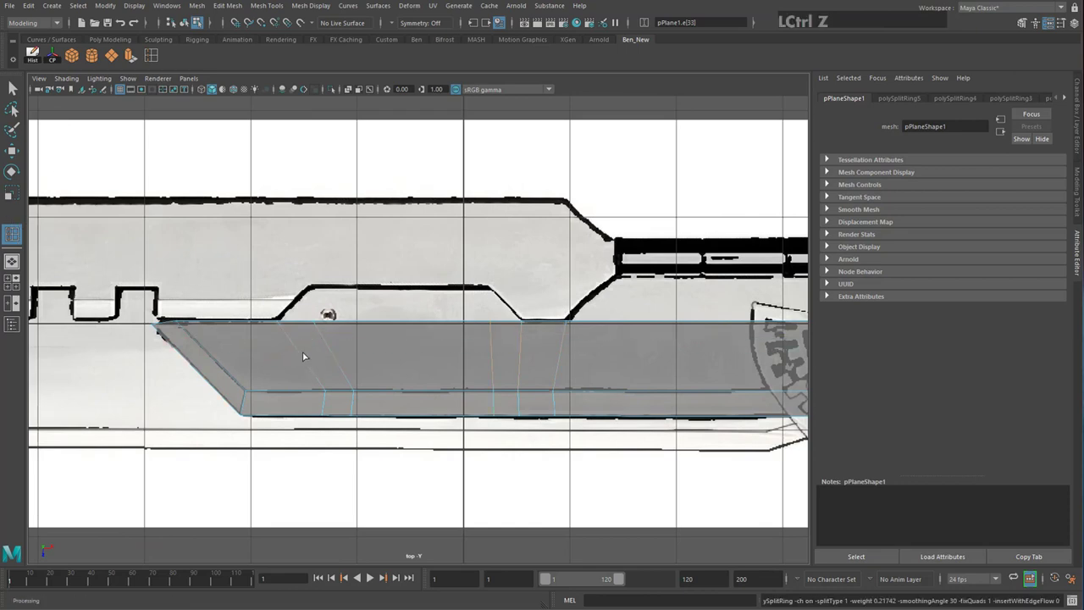
key(Escape)
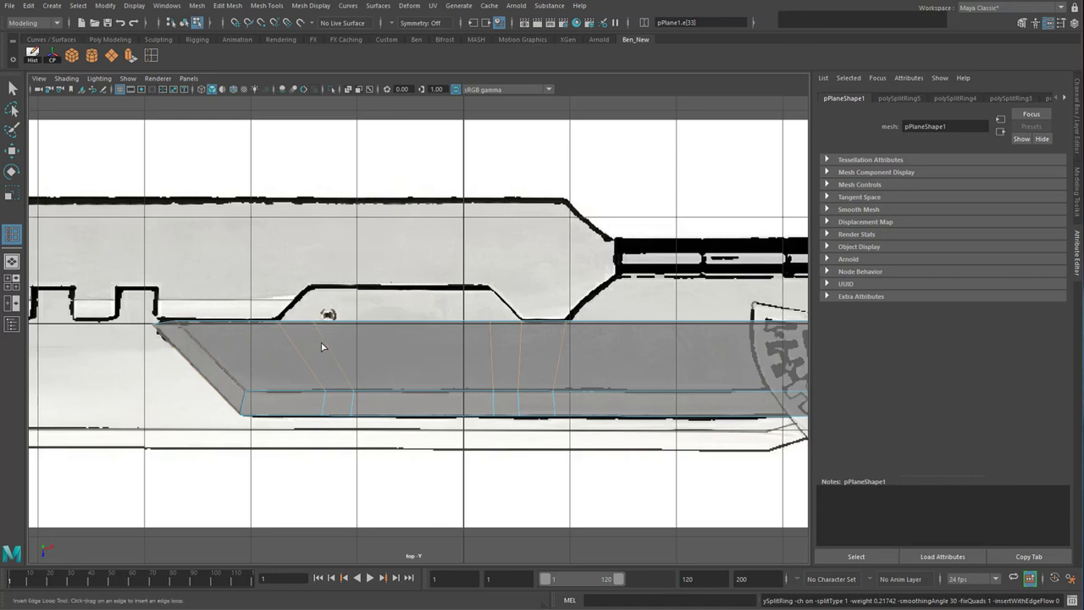
click(13, 90)
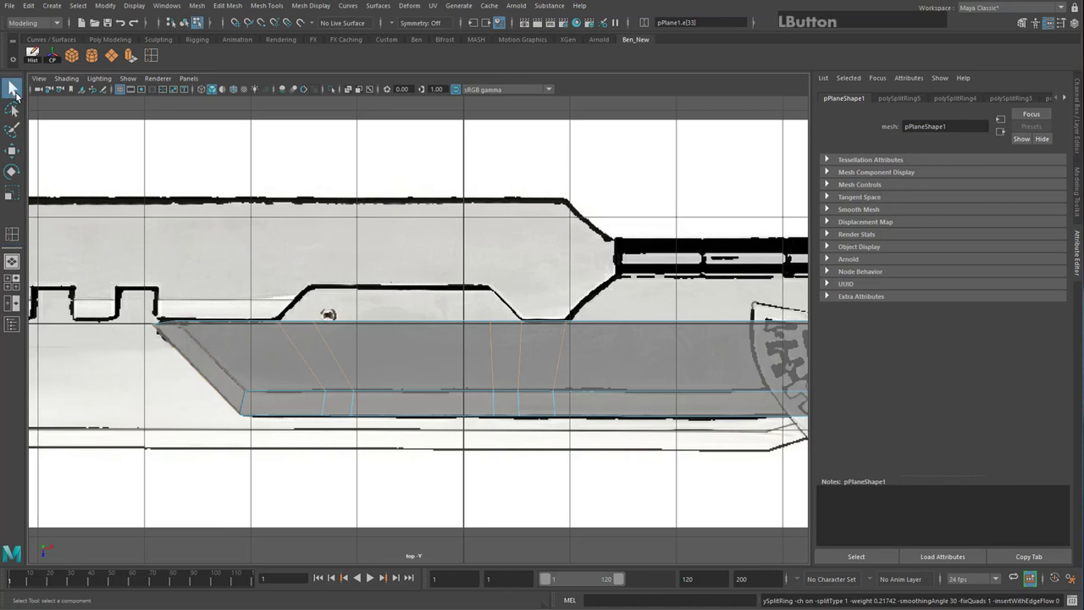
click(12, 234)
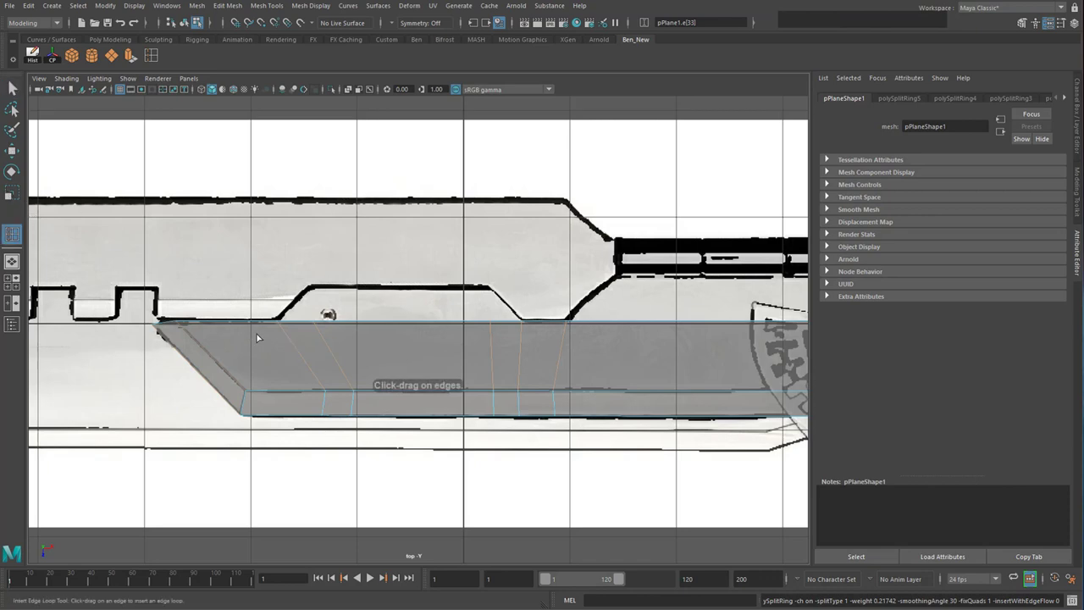
key(q)
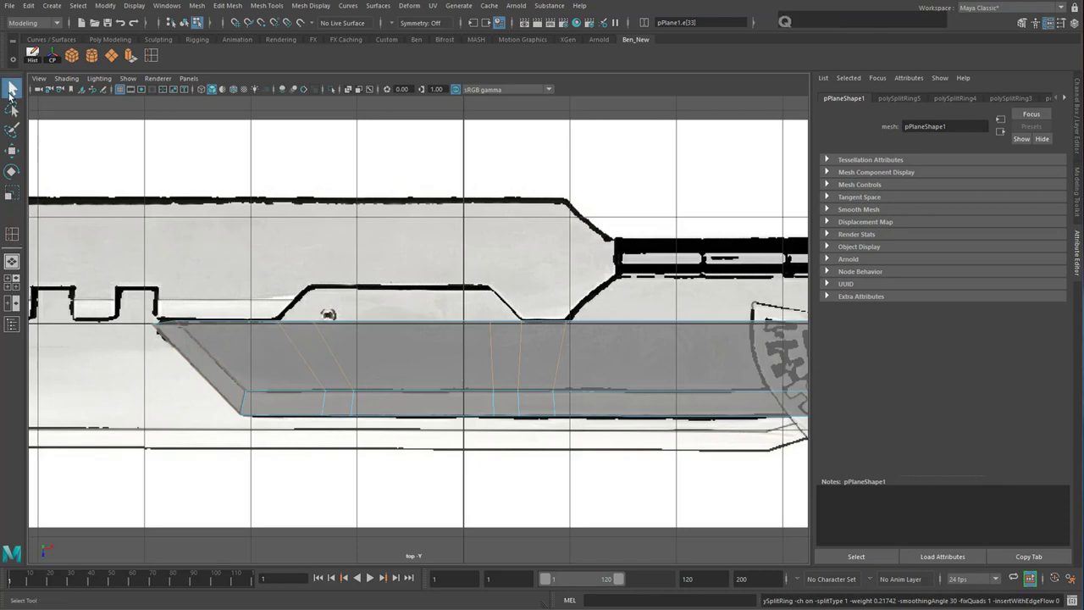
Move the two upper vertices of the raised section's loops up together onto the outline's flat top
click(14, 89)
right_drag(317, 328, 282, 328)
click(313, 321)
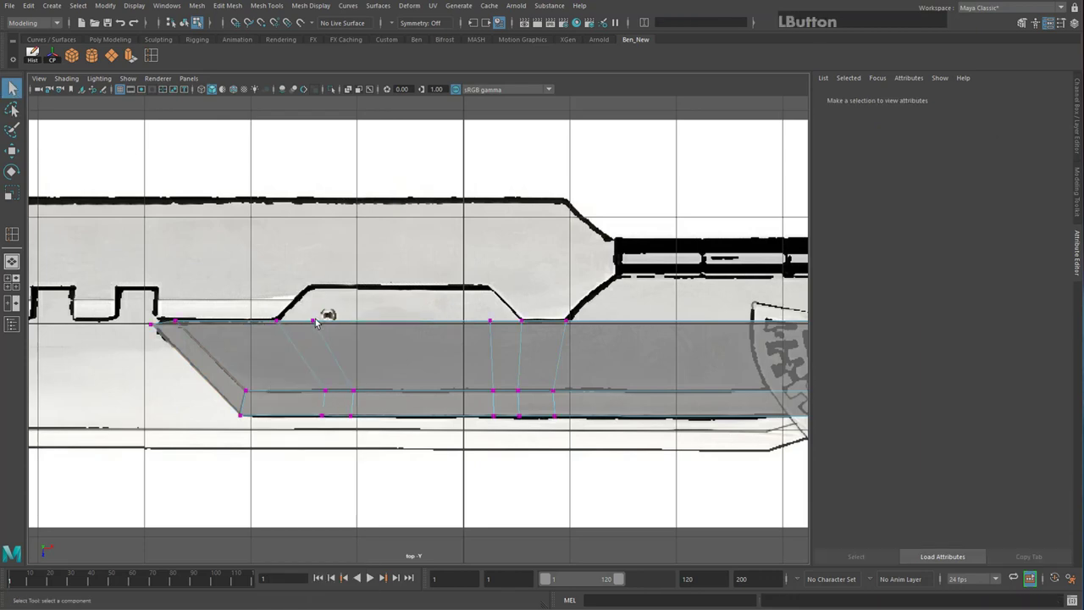
shift+drag(453, 286, 498, 340)
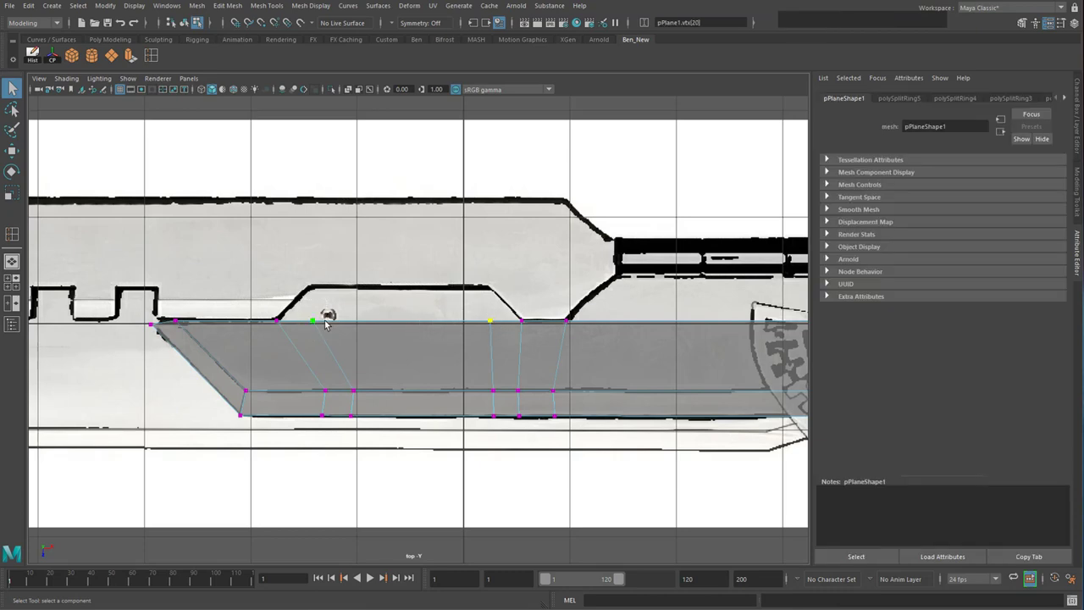
drag(400, 367, 394, 335)
alt+middle_drag(558, 288, 498, 302)
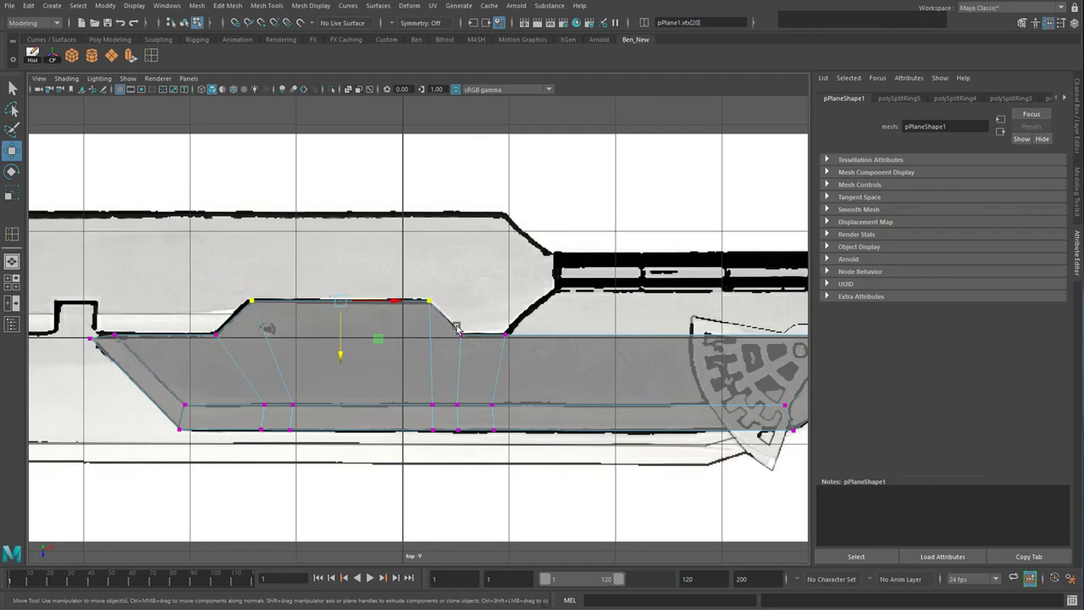
Extrude the plane's upper edge next to the crossguard with a local Y translate of about 0.408, up to the dark bar
alt+middle_drag(539, 345, 313, 339)
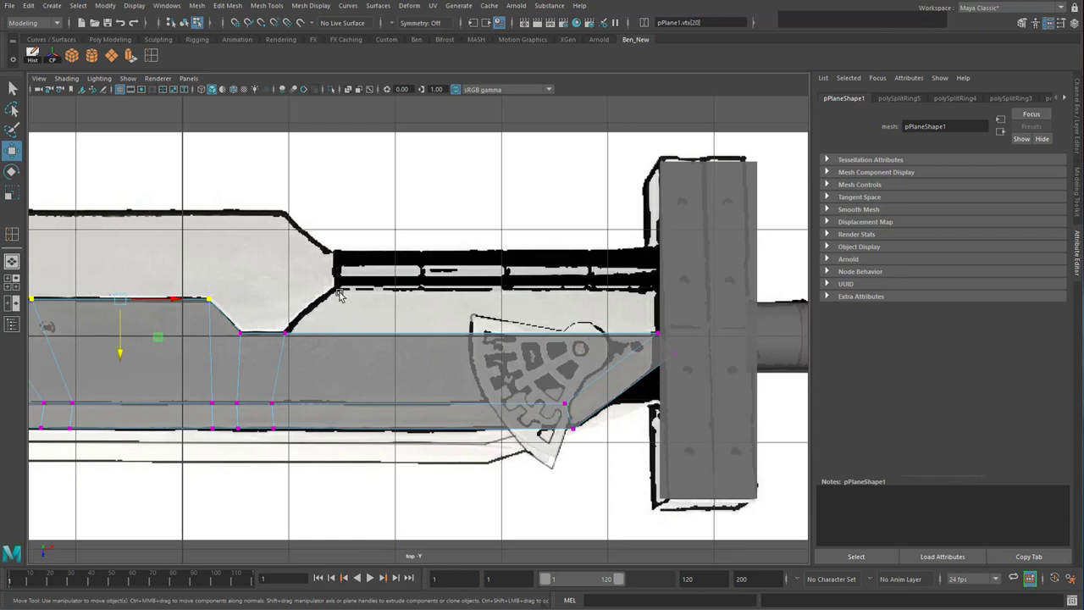
right_drag(345, 335, 348, 310)
click(337, 330)
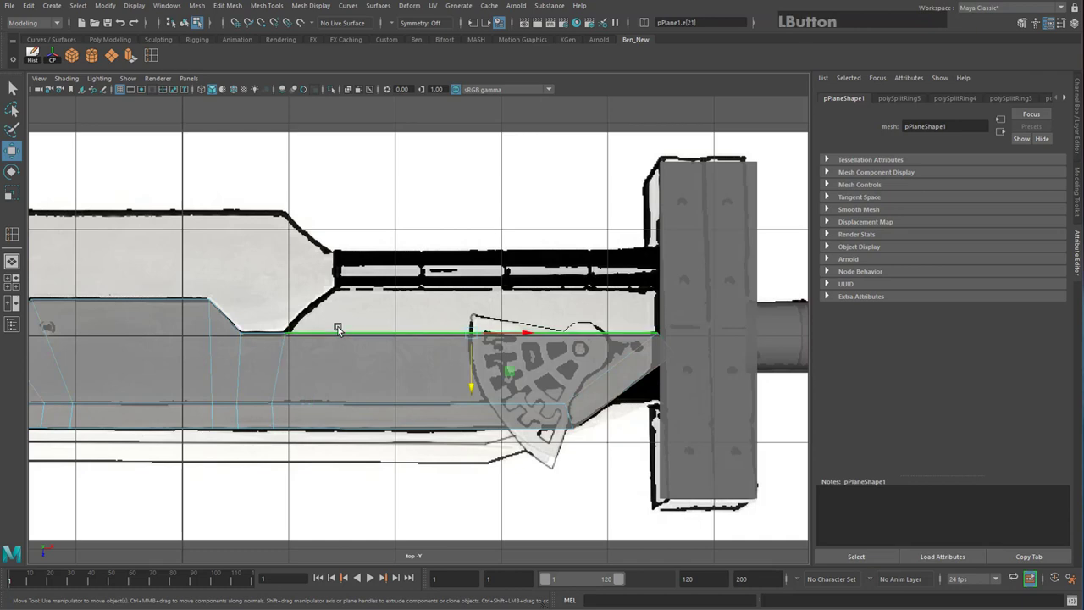
click(130, 55)
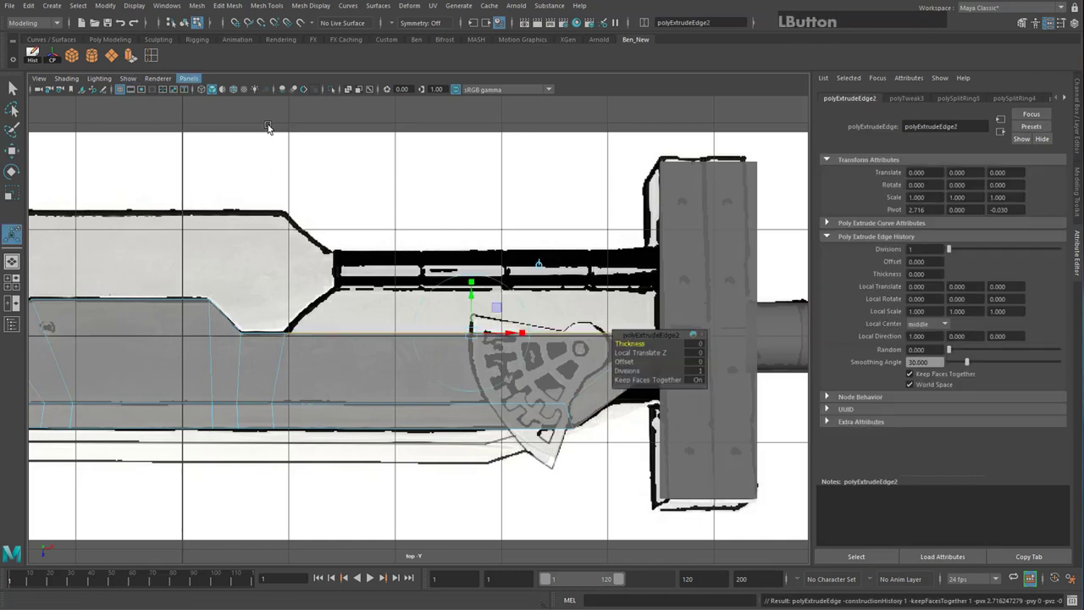
drag(474, 299, 470, 254)
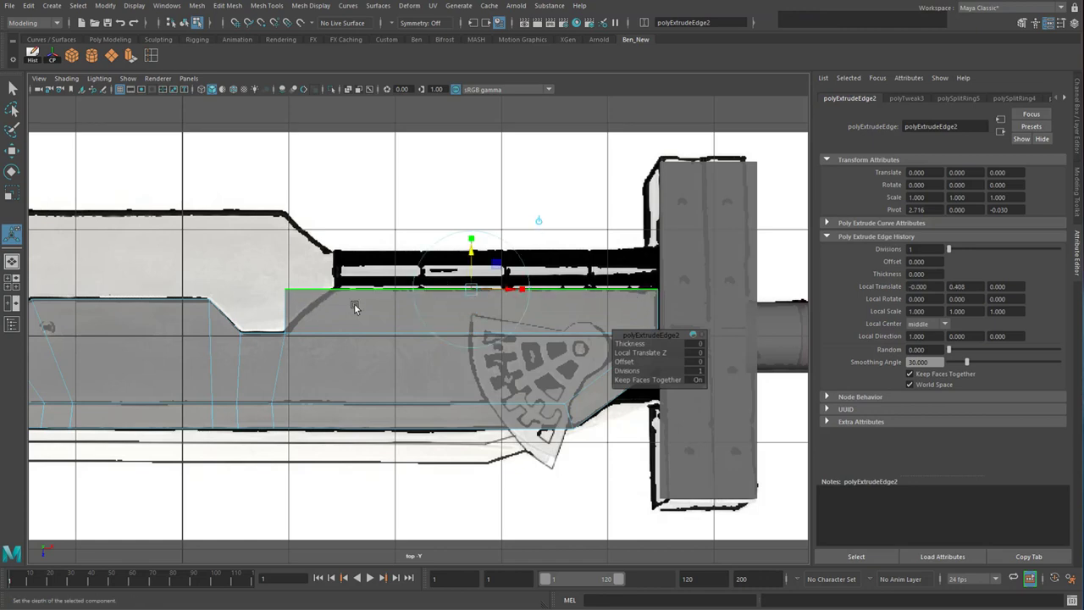
Move the extruded face's free upper corner vertex along X to the dark bar's start, so its side follows the slanted outline
right_drag(360, 300, 309, 303)
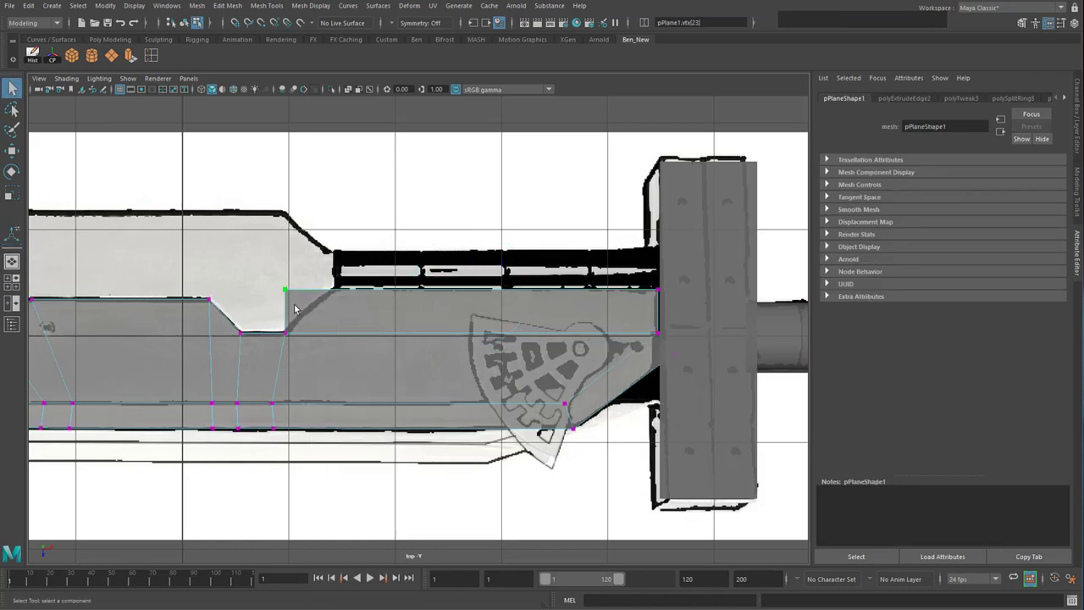
key(w)
drag(334, 289, 387, 294)
Move the extruded face's two end vertices along X to about 4.52, just inside the crossguard, and return to object selection
alt+middle_drag(641, 340, 495, 322)
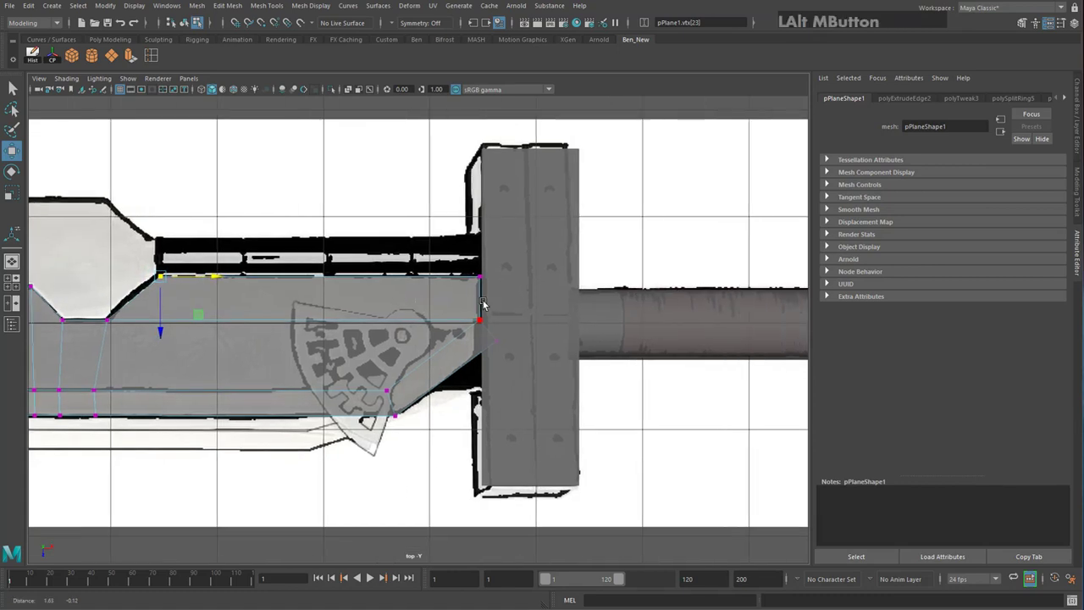
scroll(504, 281, up, 5)
drag(493, 222, 536, 318)
drag(573, 273, 584, 275)
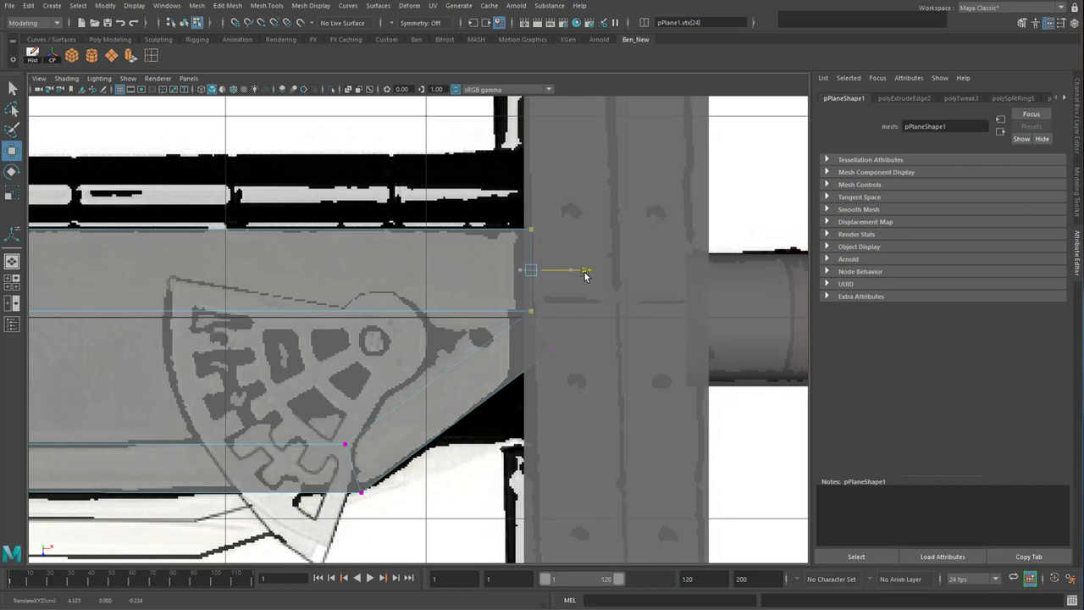
scroll(585, 276, down, 5)
alt+middle_drag(339, 337, 453, 338)
right_drag(458, 335, 502, 300)
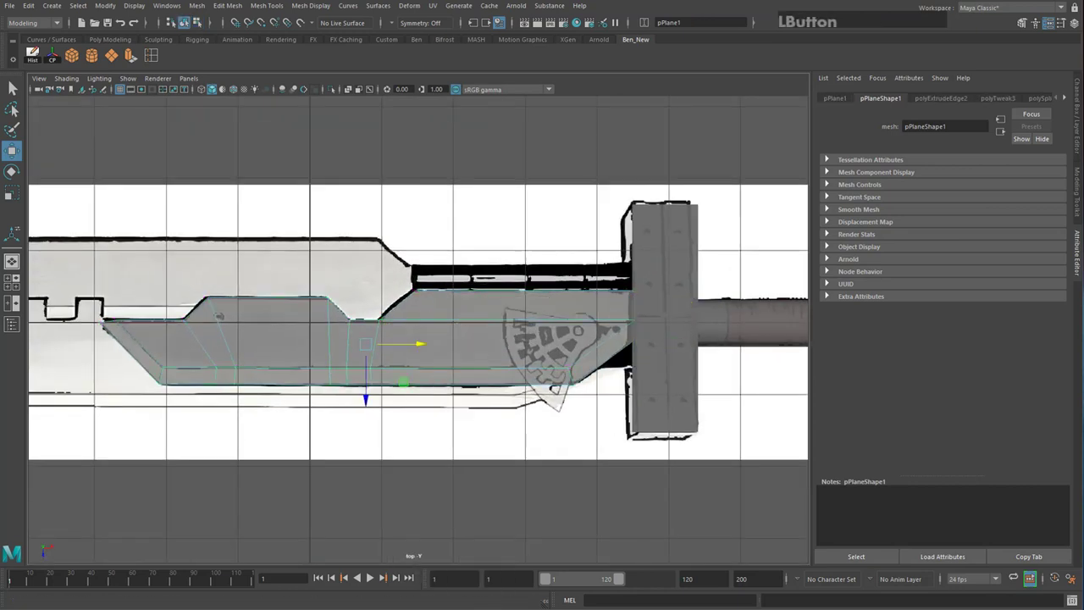
scroll(453, 221, up, 3)
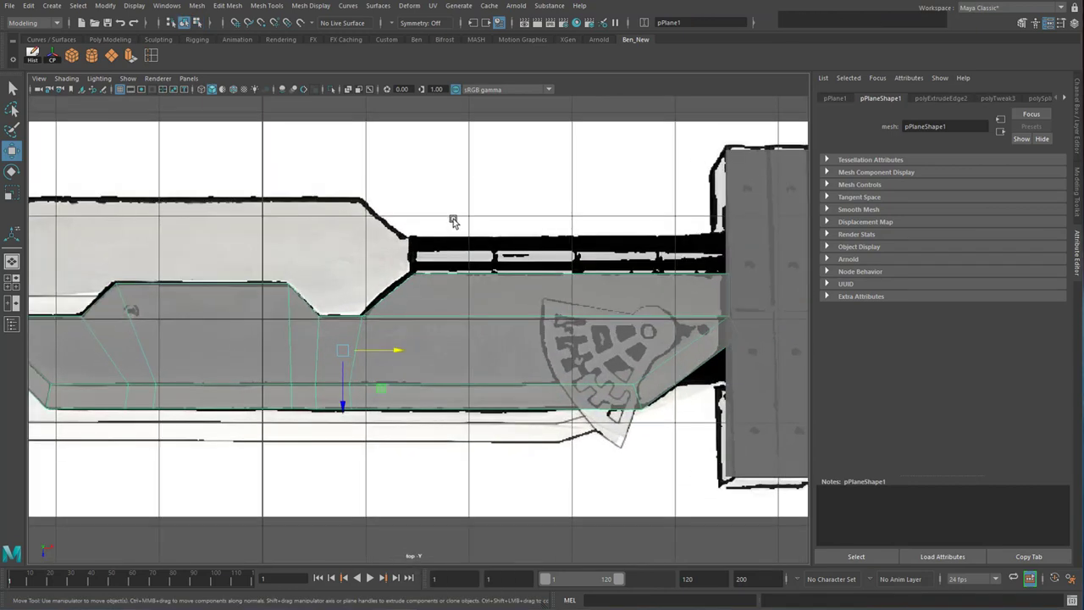
Insert a lengthwise edge loop into the blade plane just below its upper edge under the dark bar
scroll(453, 222, up, 1)
alt+middle_drag(492, 271, 402, 319)
scroll(407, 339, down, 5)
scroll(409, 365, up, 5)
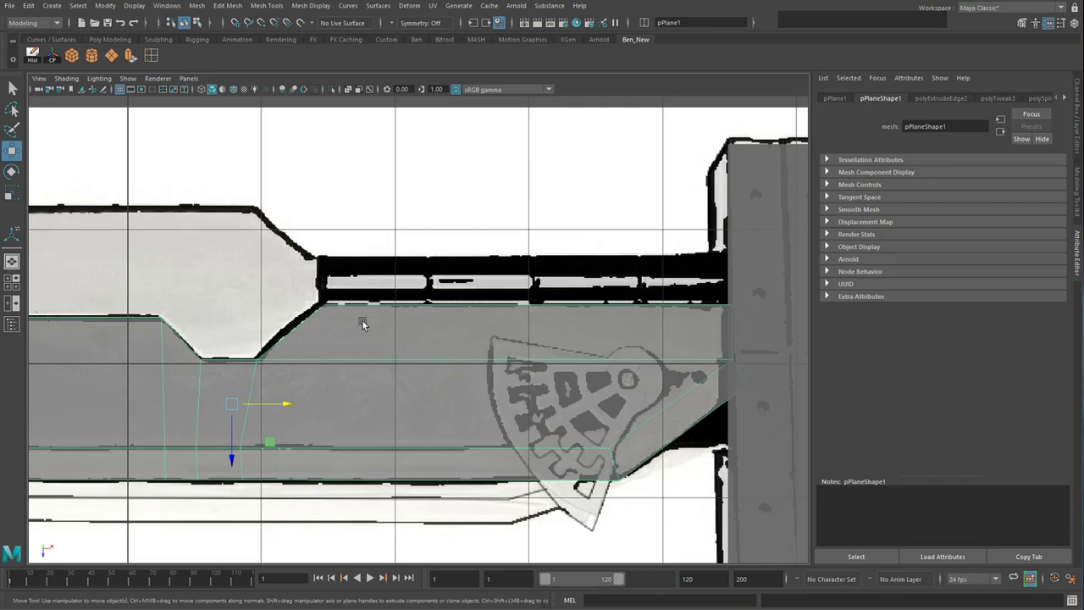
click(151, 56)
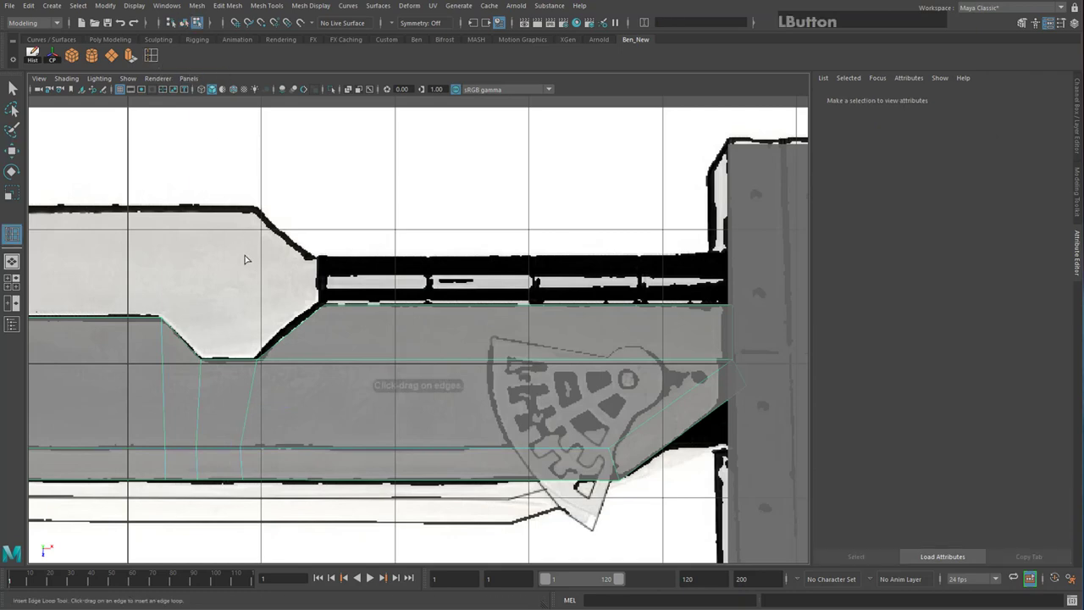
click(307, 322)
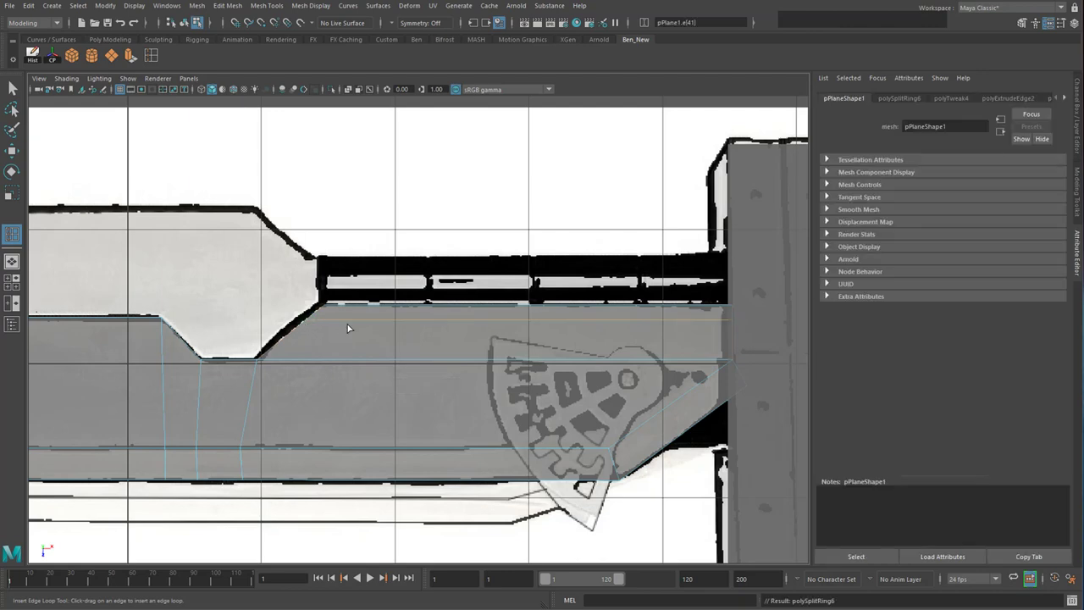
Insert two crosswise edge loops under the dark bar, one beside the slanted side and one farther toward the crossguard
click(318, 324)
click(352, 327)
click(469, 324)
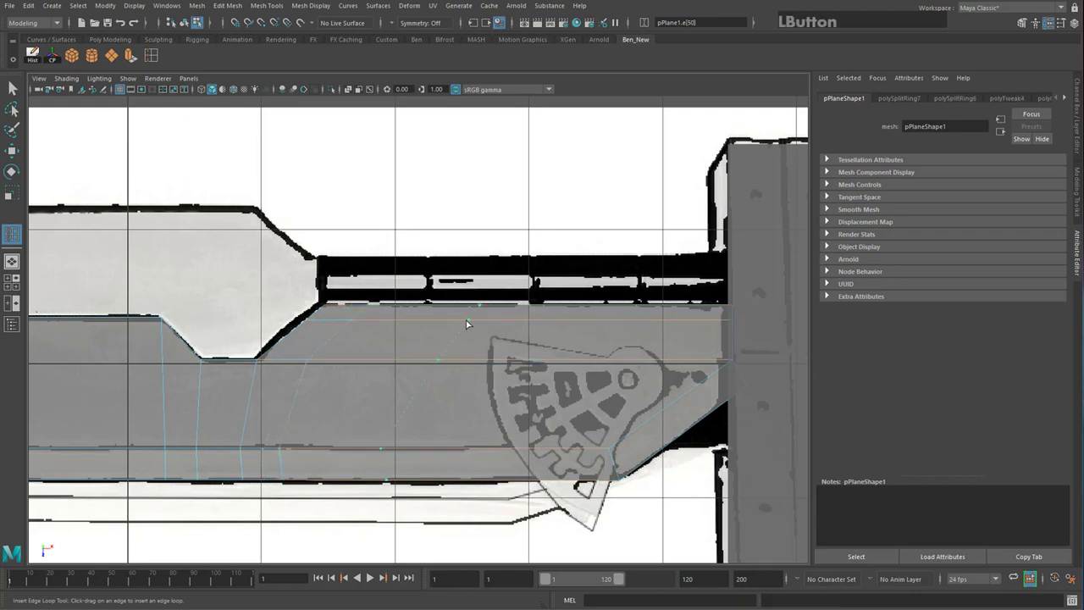
drag(477, 324, 467, 328)
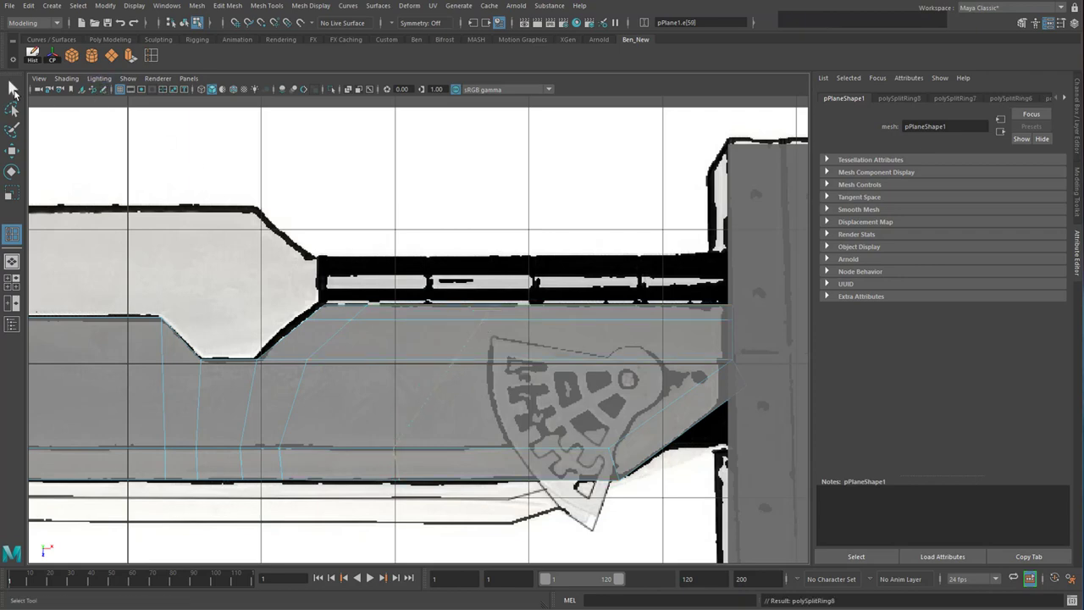
Move the second crosswise loop's vertex on the new lengthwise loop along X, closer above the vertex below it
click(12, 87)
right_drag(464, 347, 404, 340)
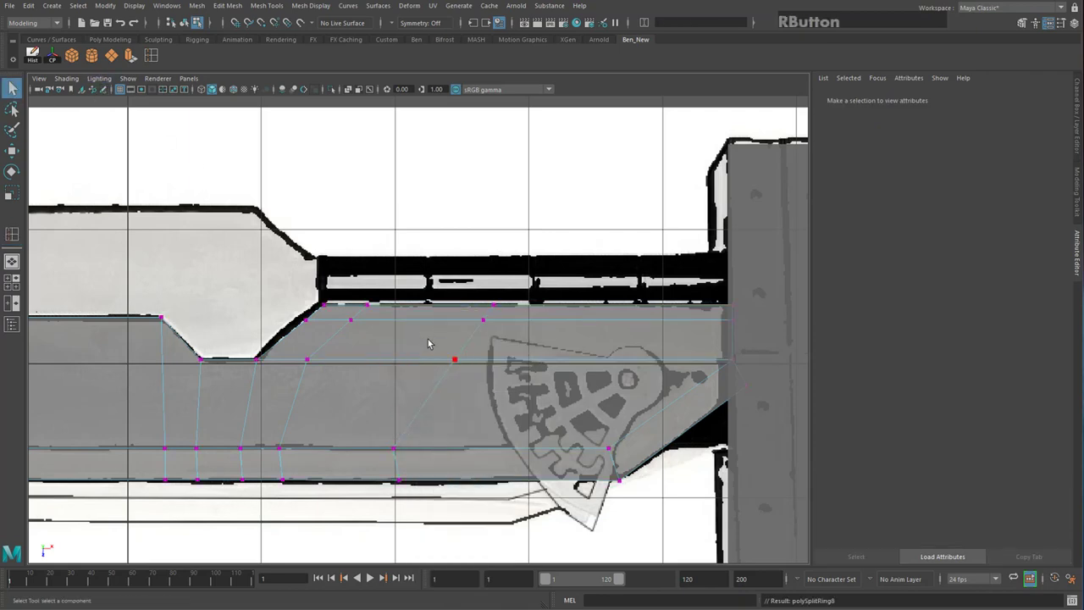
click(455, 359)
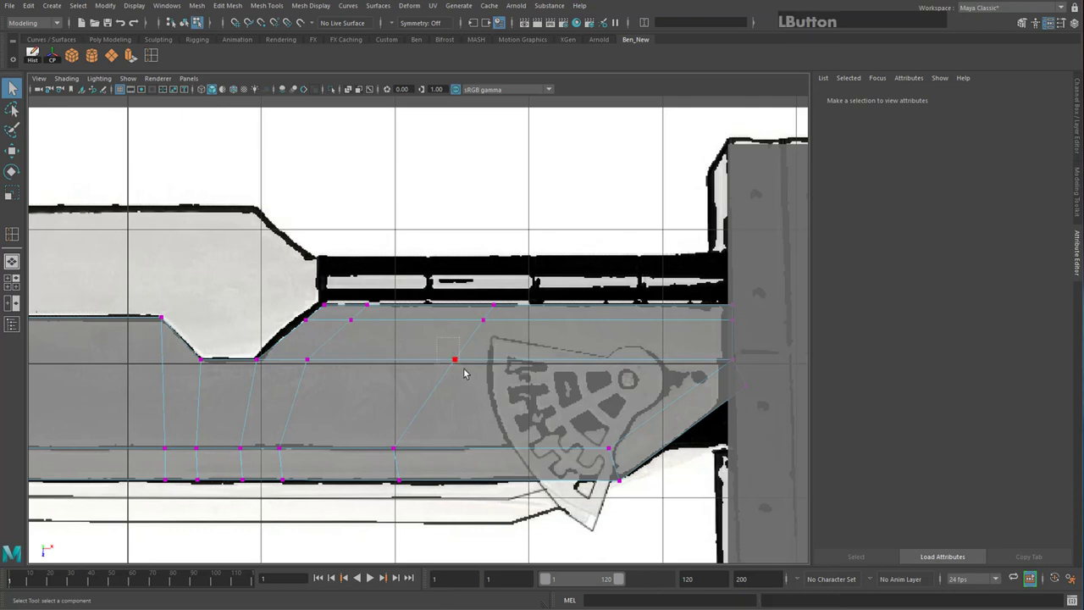
key(w)
drag(508, 360, 537, 360)
shift+drag(465, 310, 516, 339)
drag(452, 350, 500, 364)
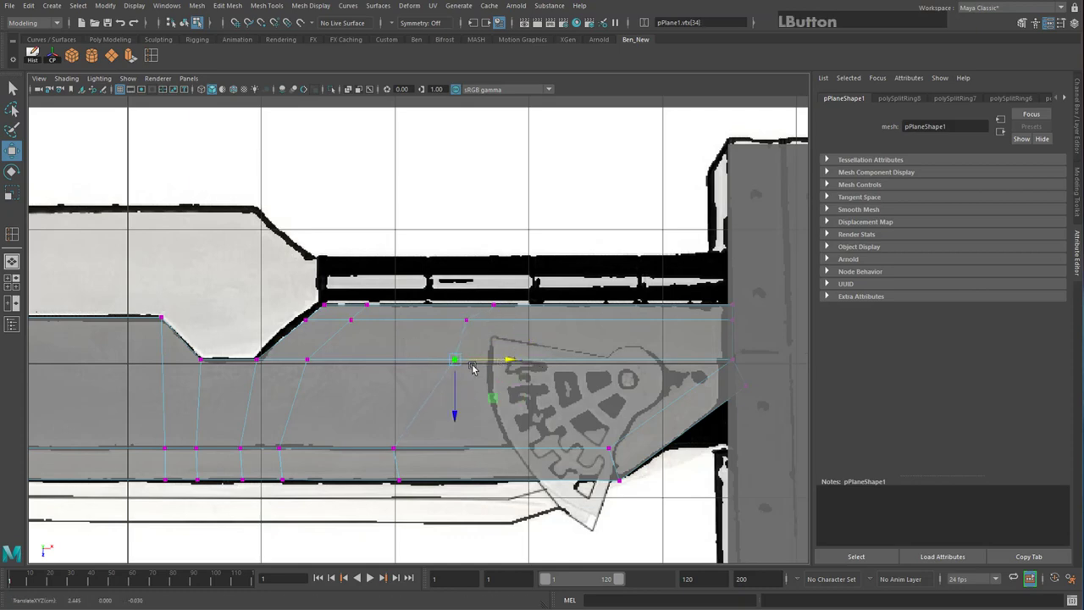
Scale that loop's two vertices flat along X so their edge runs straight, and shift both slightly toward the crossguard
alt+middle_drag(466, 360, 484, 356)
scroll(483, 356, up, 4)
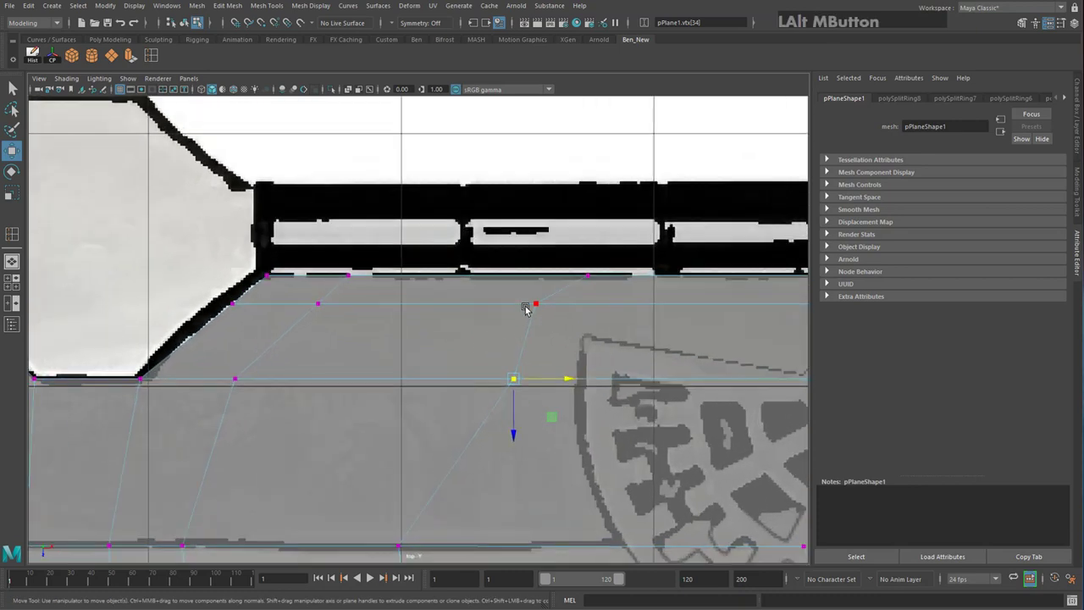
drag(471, 288, 513, 338)
drag(558, 434, 558, 435)
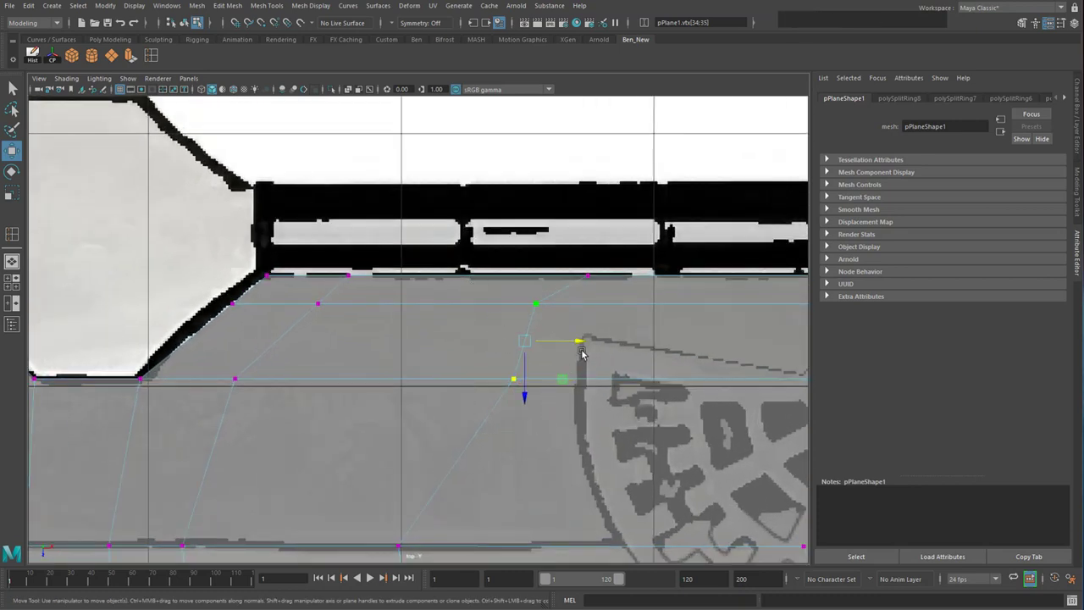
key(r)
drag(575, 341, 489, 342)
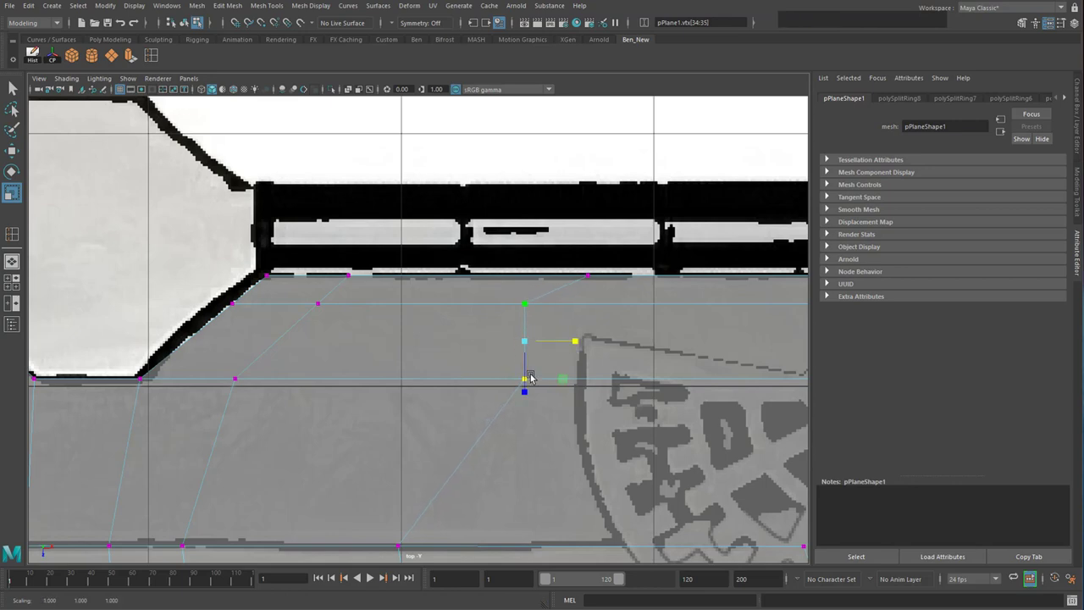
key(w)
drag(576, 342, 590, 341)
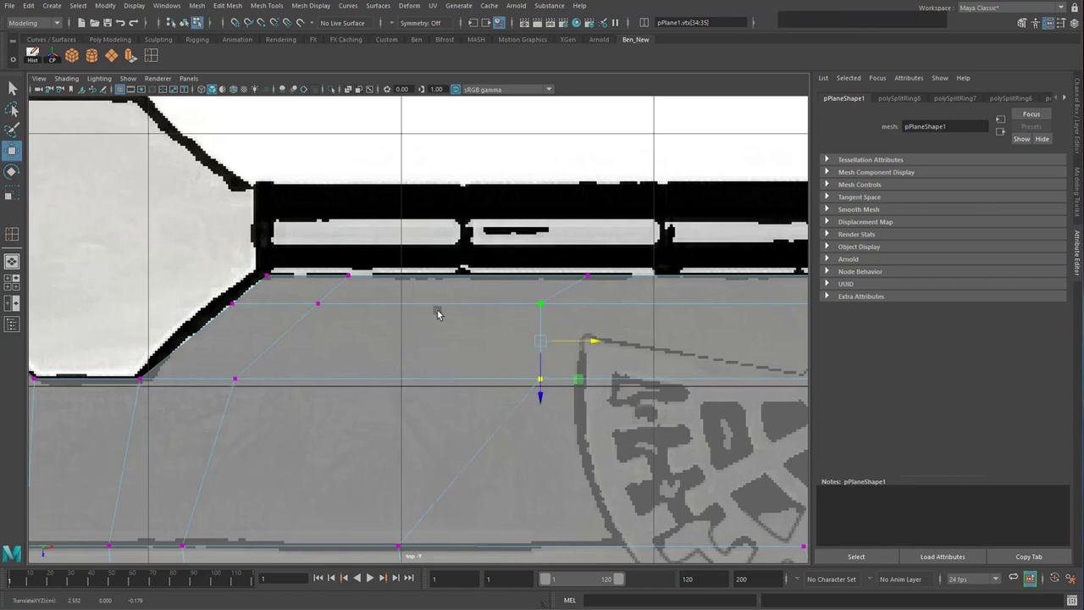
Delete the face enclosed by the new loops below the dark bar to open a window in the blade
right_drag(400, 308, 389, 344)
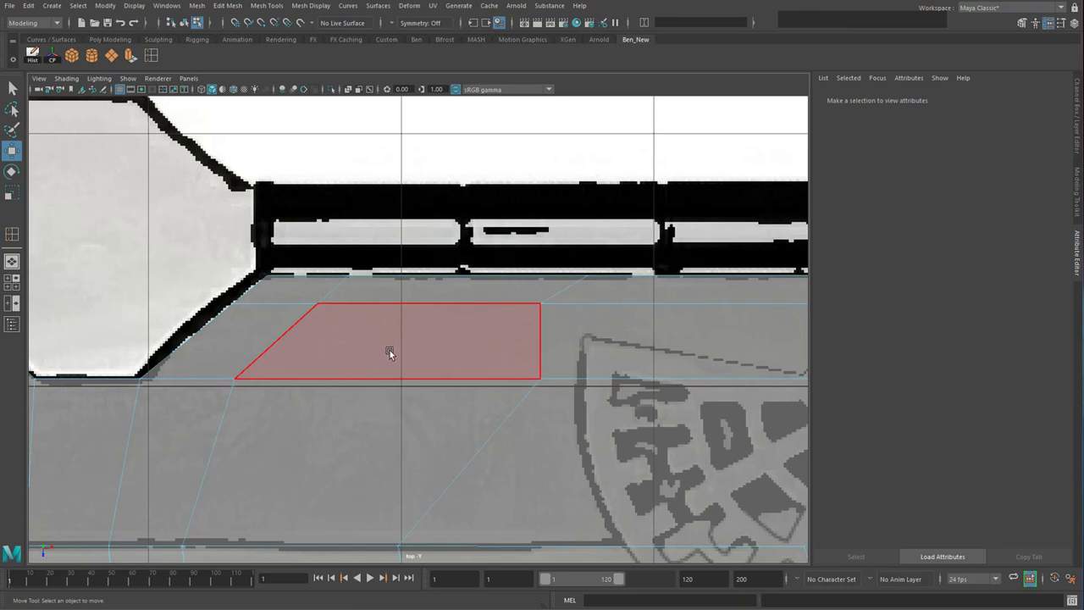
click(365, 299)
right_drag(362, 300, 357, 340)
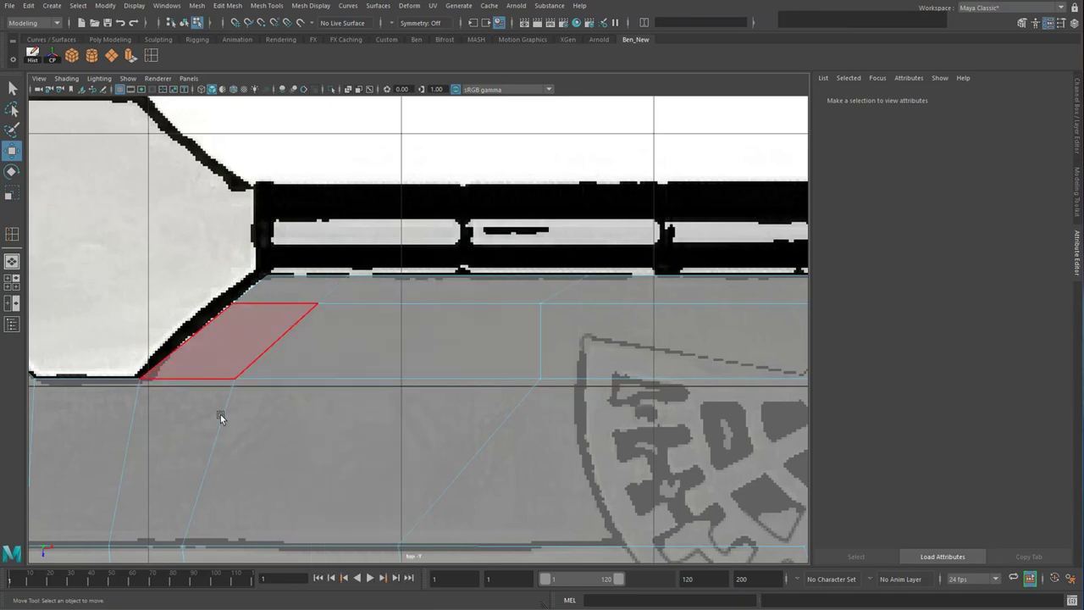
scroll(386, 419, down, 8)
scroll(394, 375, up, 3)
scroll(395, 375, up, 3)
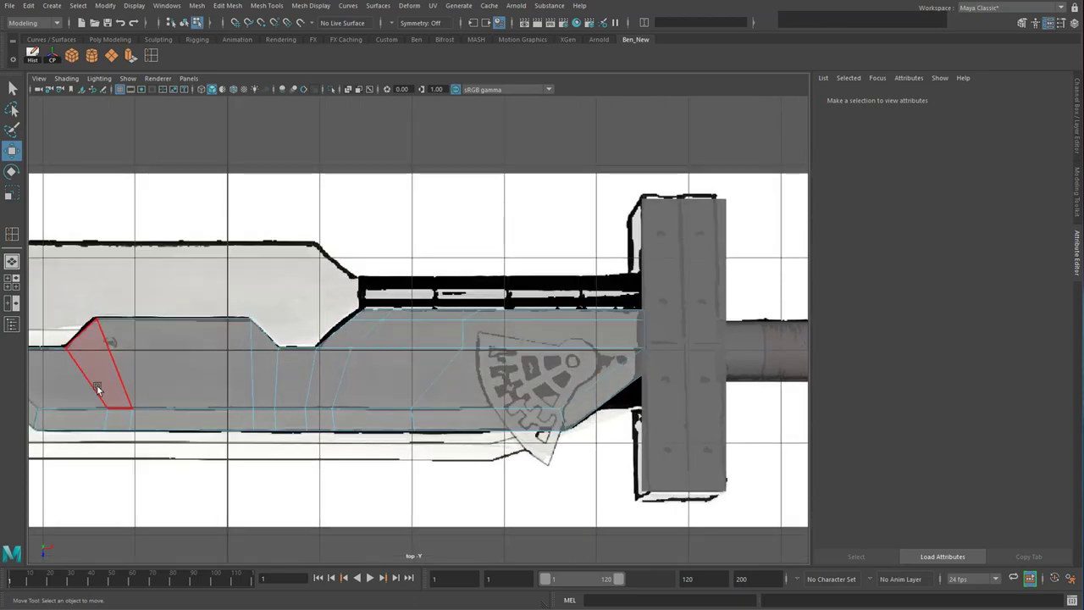
scroll(455, 359, up, 2)
scroll(449, 356, down, 4)
scroll(431, 349, up, 3)
scroll(432, 352, down, 3)
scroll(401, 338, up, 4)
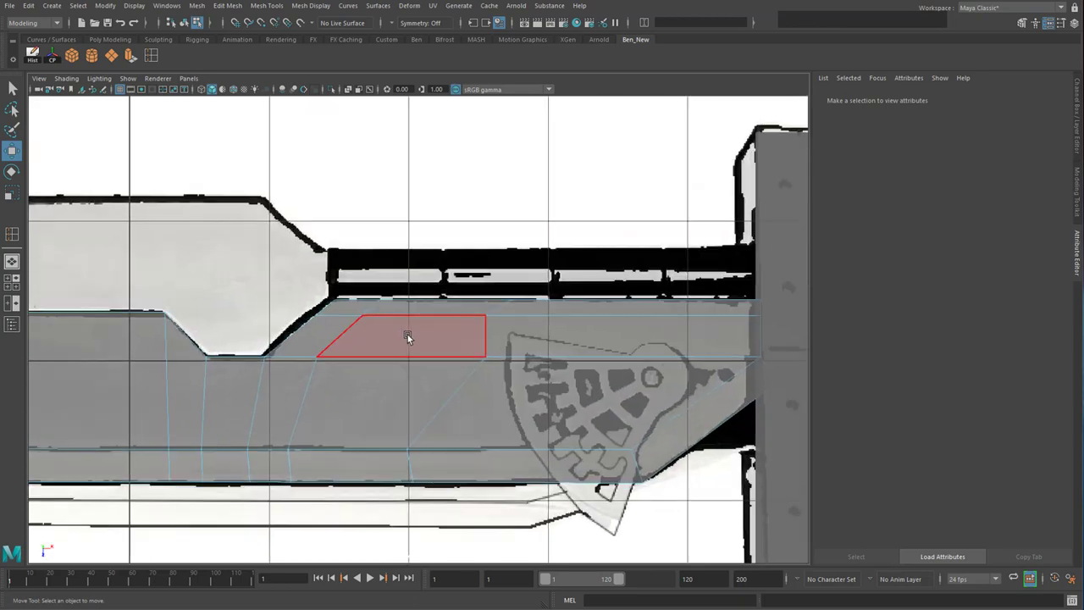
click(412, 338)
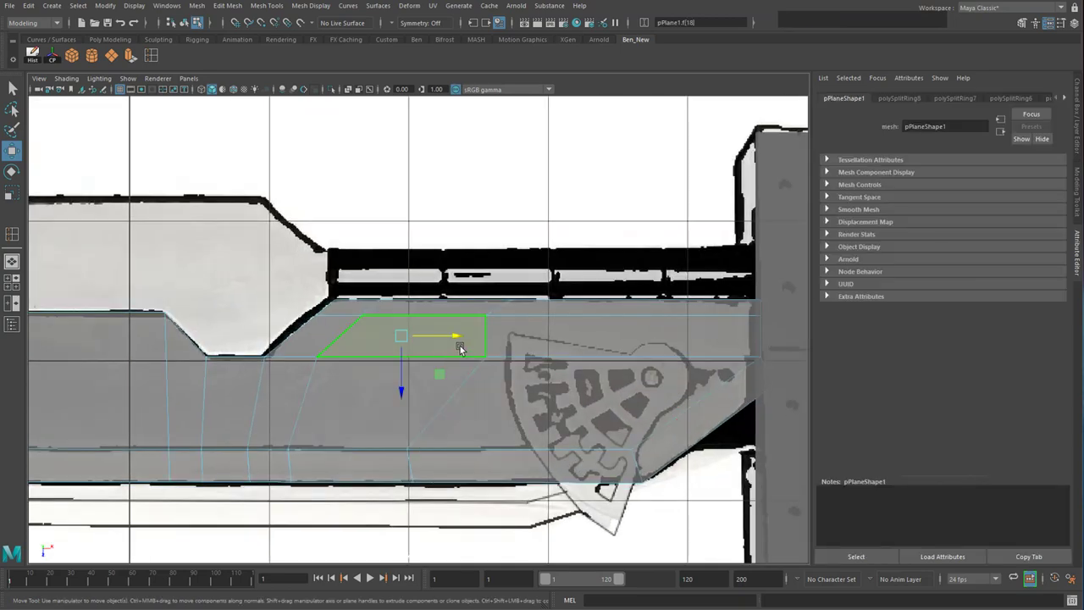
key(Delete)
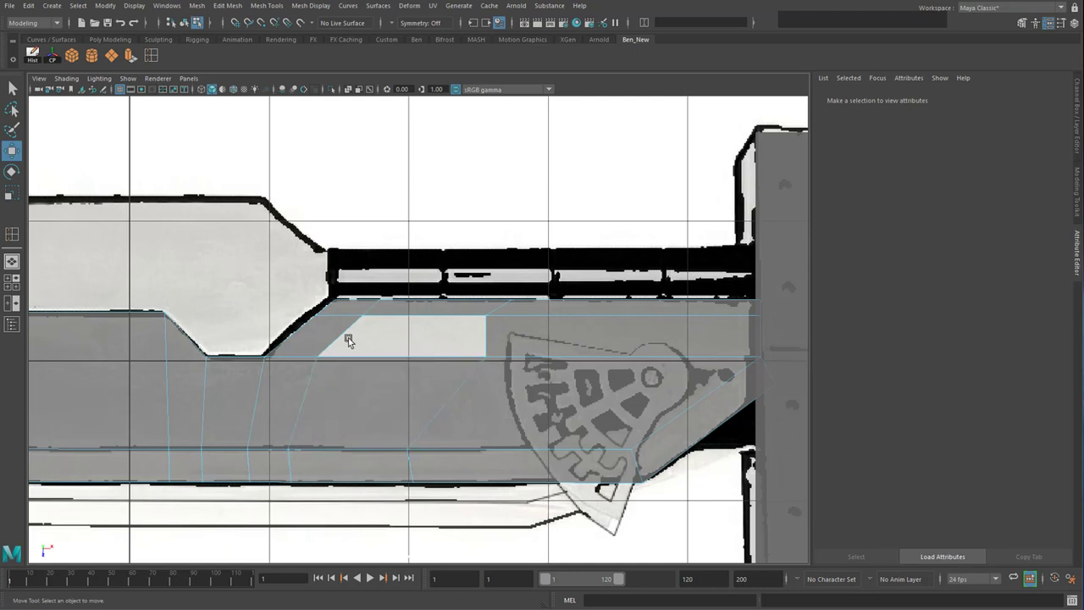
In the perspective view, return the blade plane to object mode and raise it along Y above the reference image
scroll(387, 314, down, 8)
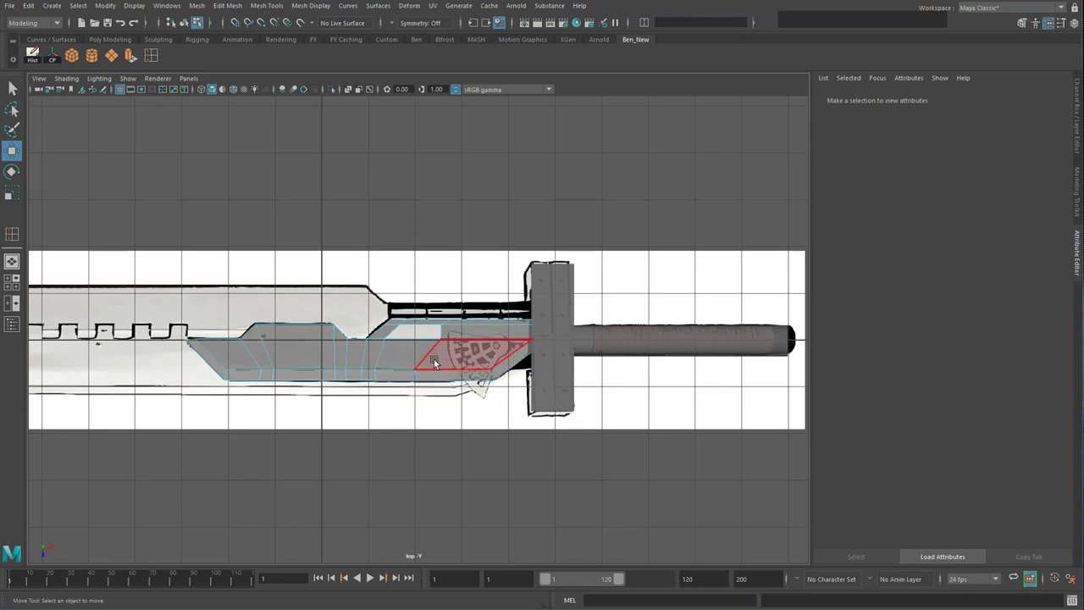
key(space)
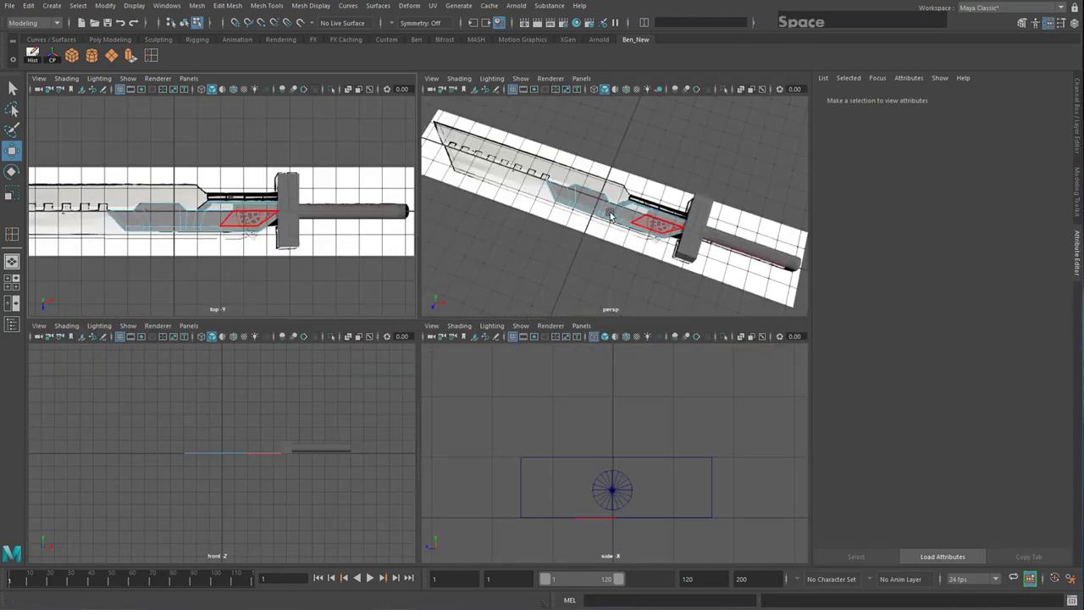
key(space)
scroll(383, 334, up, 5)
alt+drag(409, 330, 457, 319)
alt+middle_drag(398, 356, 459, 290)
scroll(409, 362, down, 3)
alt+right_drag(429, 355, 495, 346)
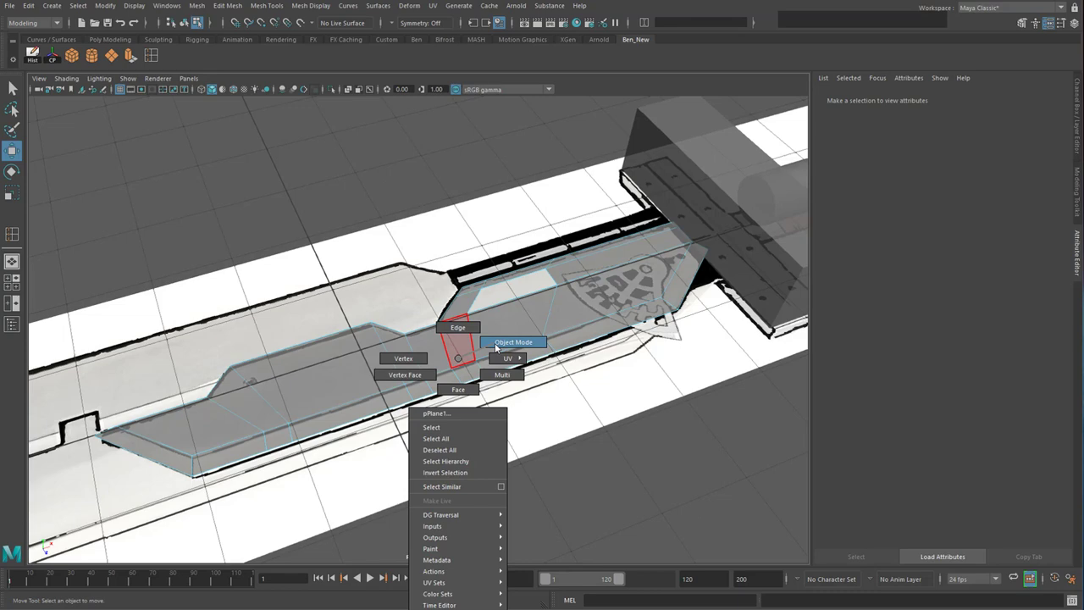
right_drag(492, 345, 492, 345)
alt+drag(446, 359, 506, 288)
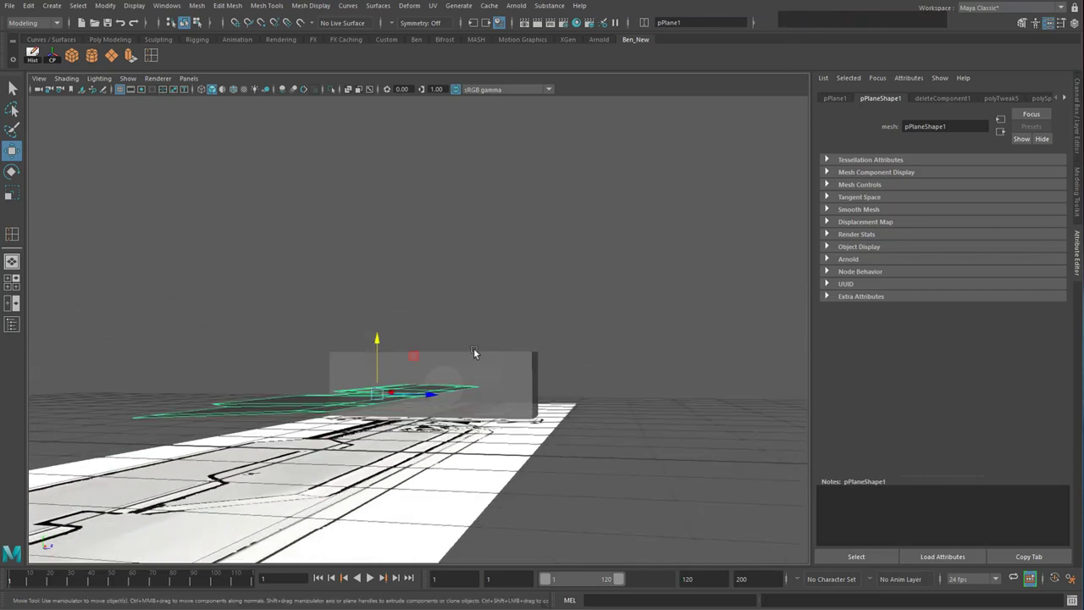
drag(375, 340, 329, 239)
alt+drag(431, 361, 460, 334)
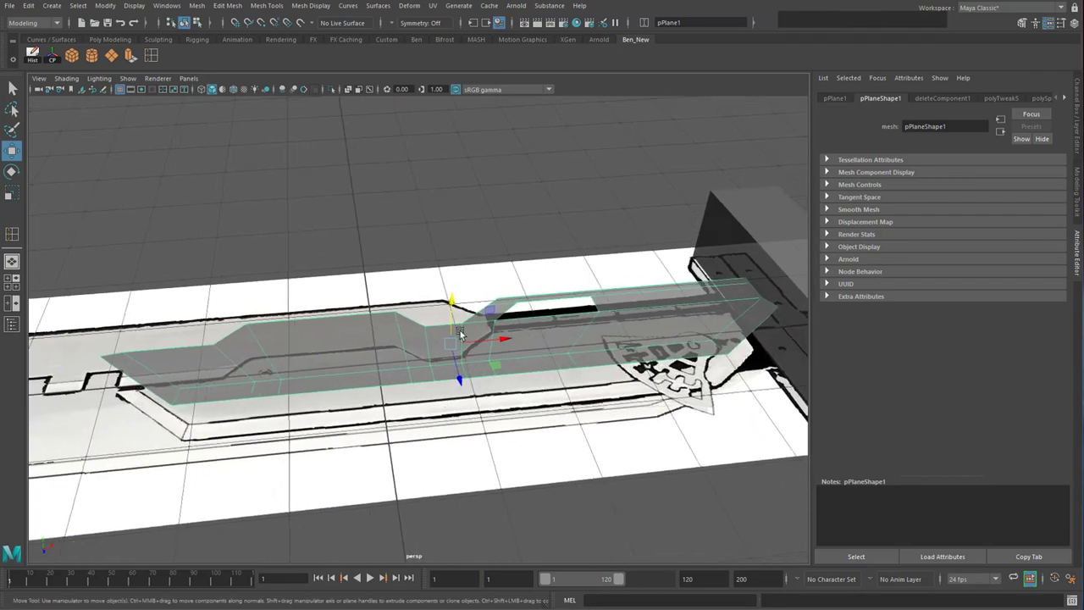
Select all faces of the blade plane and extrude them upward together to give the blade thickness
right_click(317, 338)
right_drag(317, 344, 316, 359)
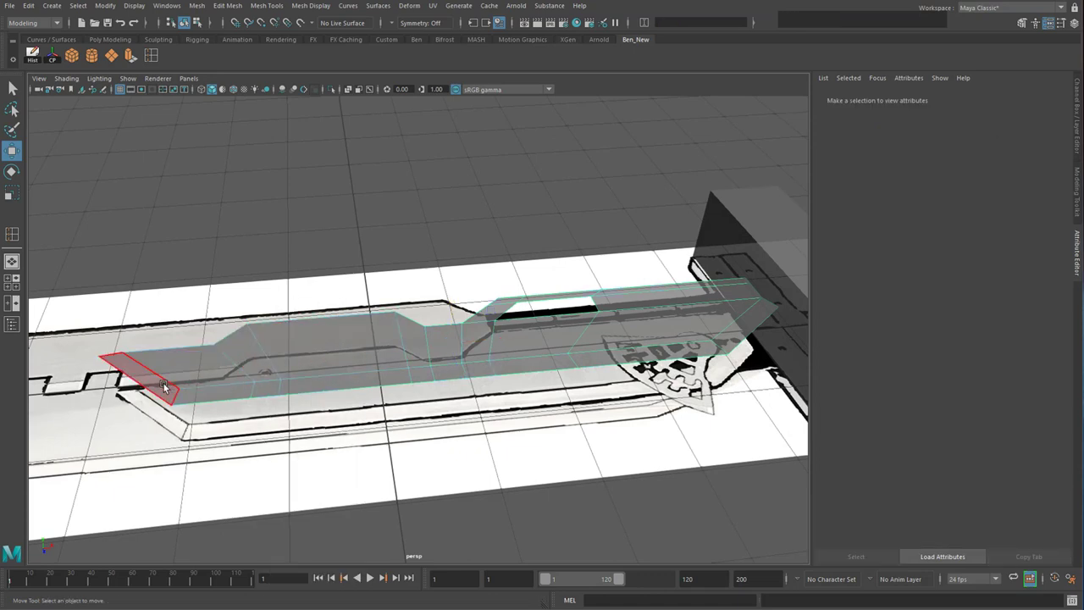
drag(80, 241, 816, 460)
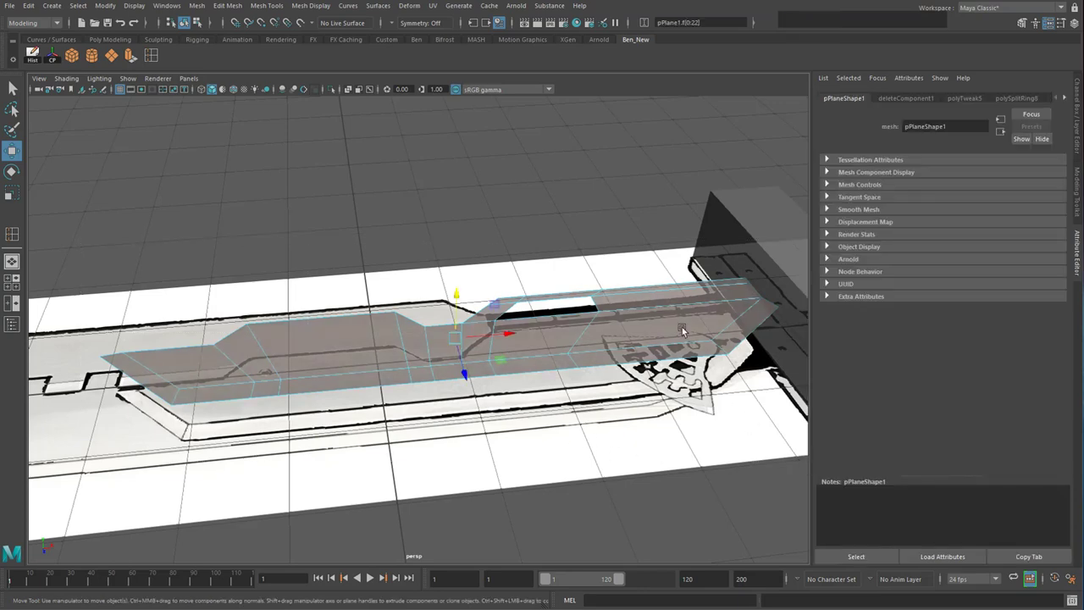
click(390, 338)
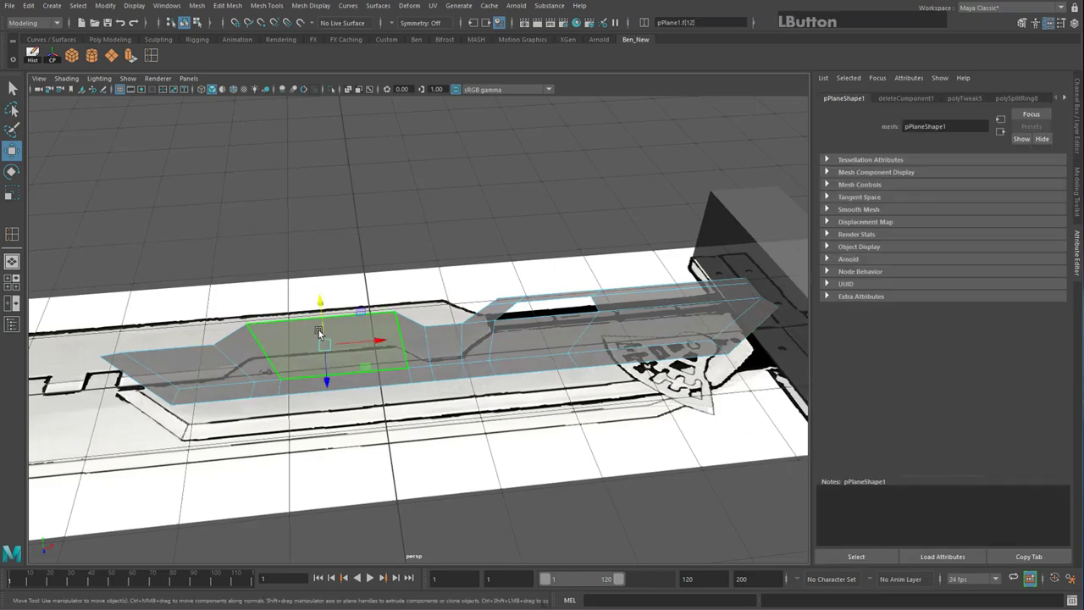
double_click(448, 348)
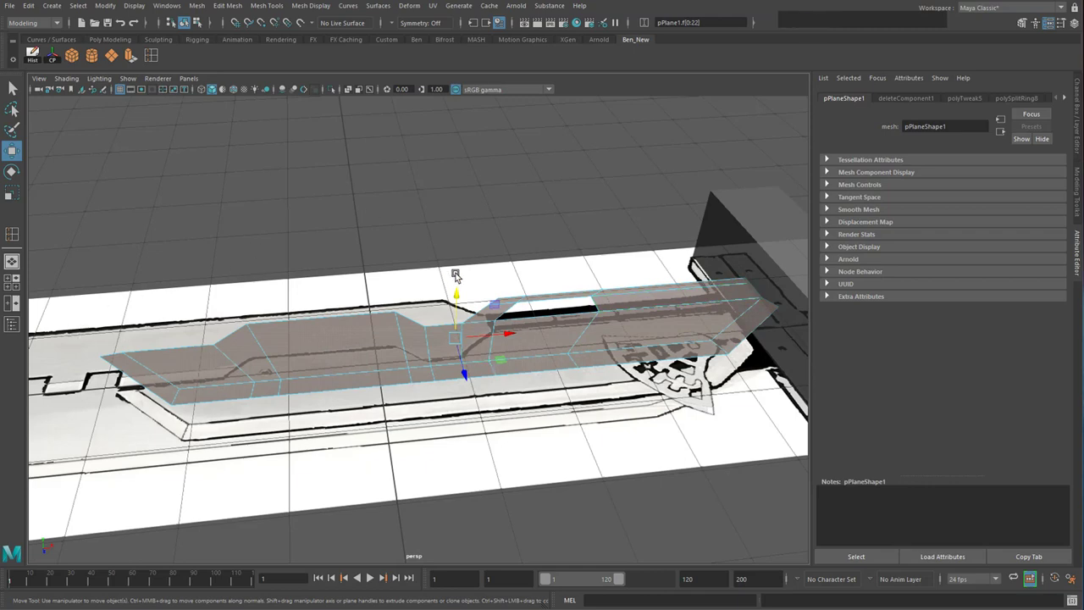
click(130, 56)
alt+drag(508, 315, 542, 304)
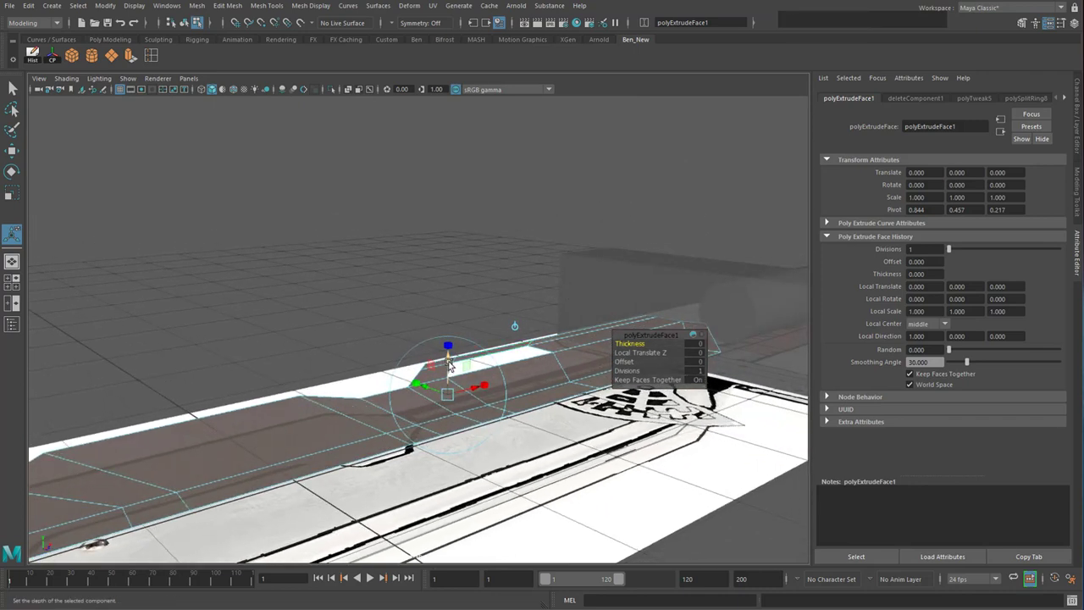
drag(453, 362, 478, 353)
alt+middle_drag(478, 354, 641, 268)
alt+drag(642, 267, 492, 337)
alt+drag(533, 303, 429, 358)
alt+middle_drag(586, 290, 527, 364)
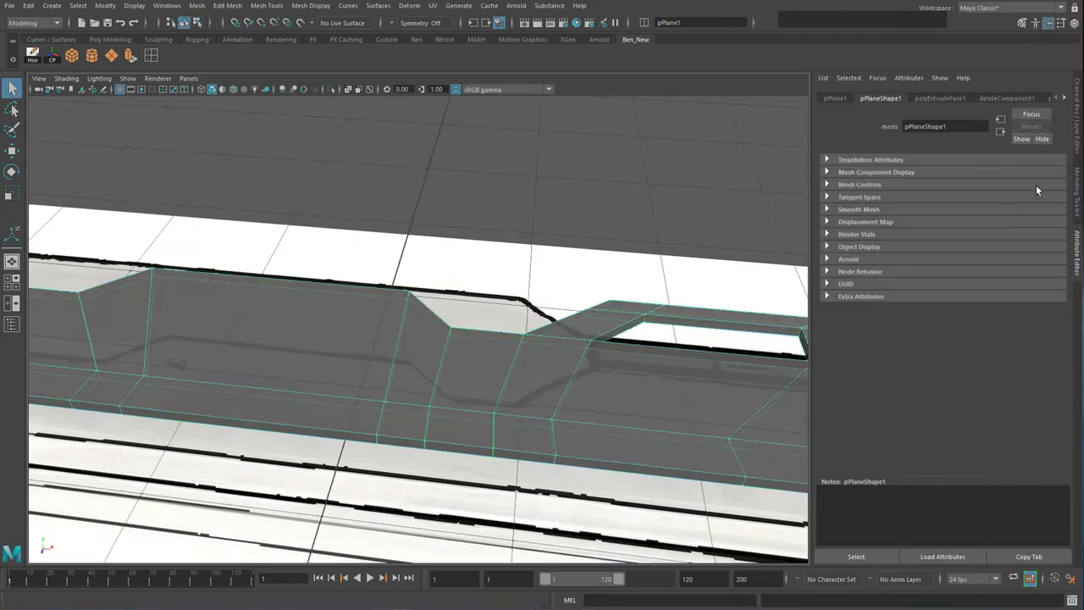
Look through the blade mesh's list of construction history nodes and delete its history
alt+drag(348, 337, 385, 345)
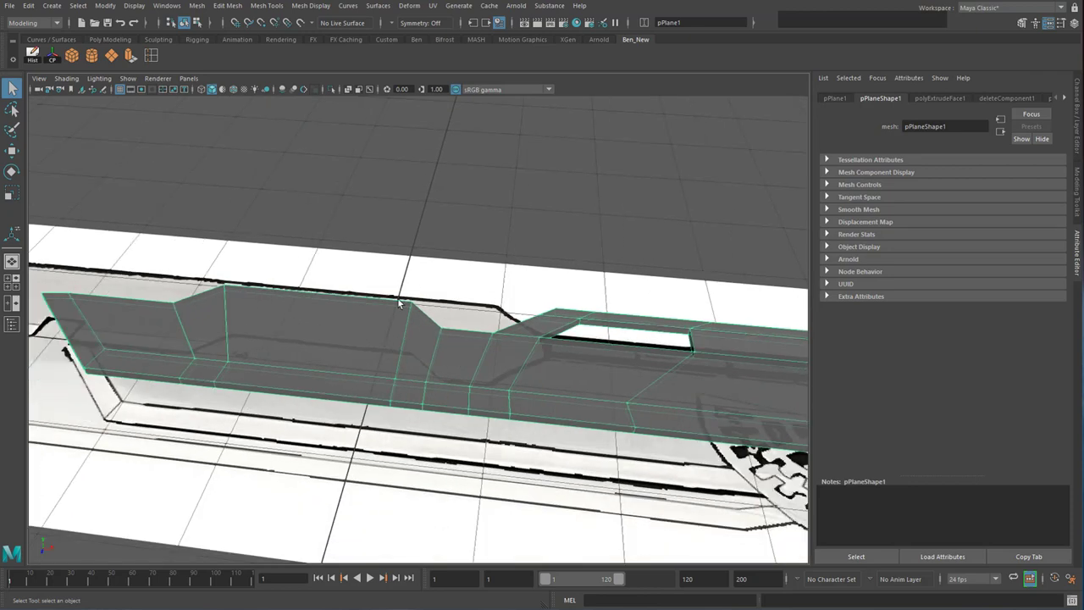
drag(813, 114, 795, 114)
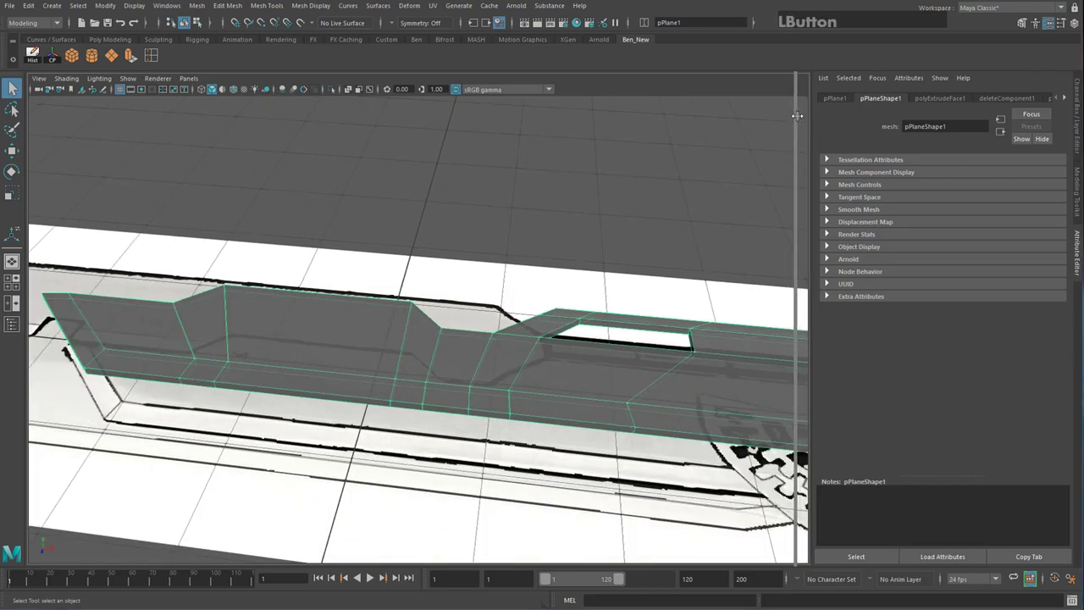
click(1064, 98)
click(1063, 99)
click(1063, 98)
click(1064, 98)
click(1064, 98)
click(1064, 98)
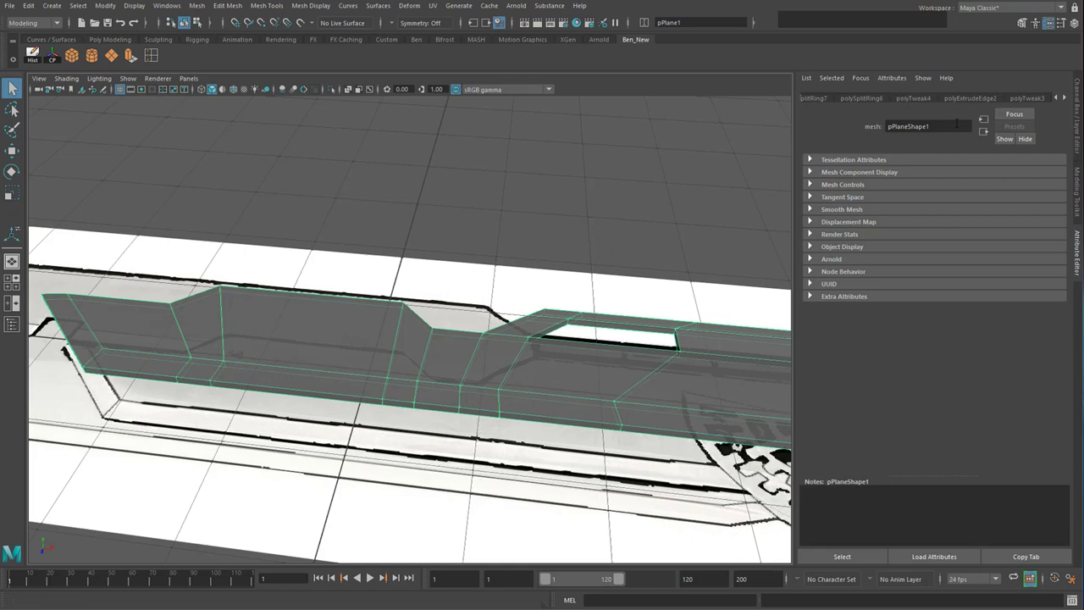
click(1064, 98)
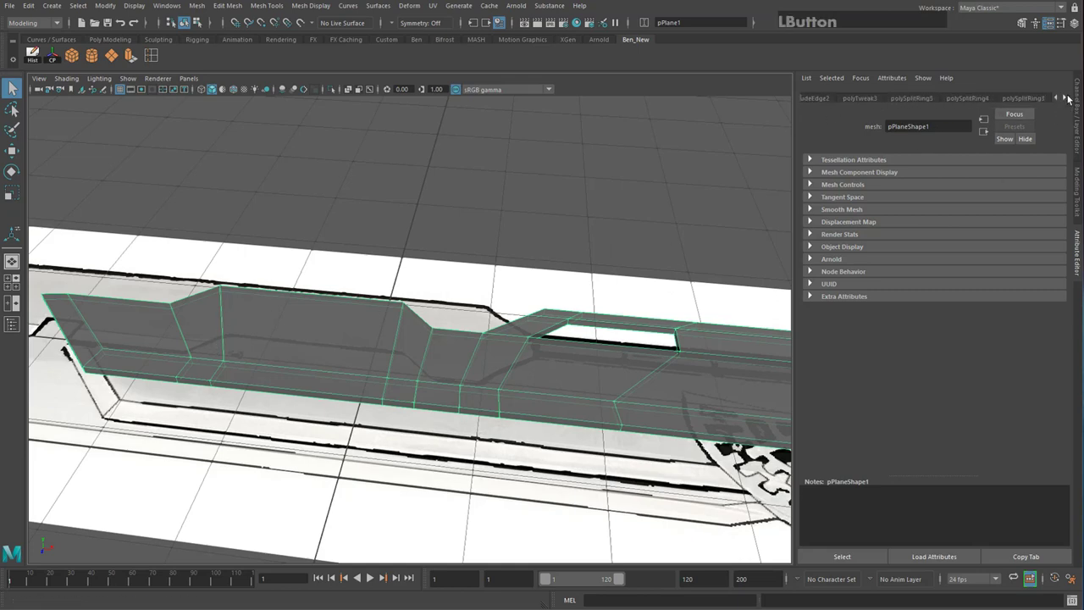
click(1066, 98)
click(1066, 98)
click(1067, 98)
click(1067, 99)
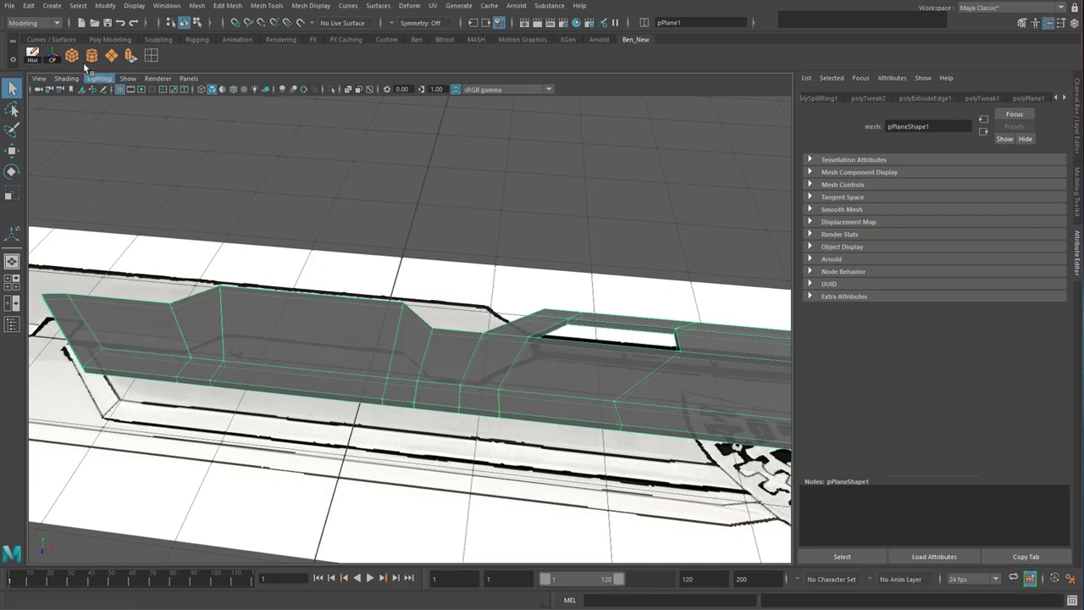
click(33, 55)
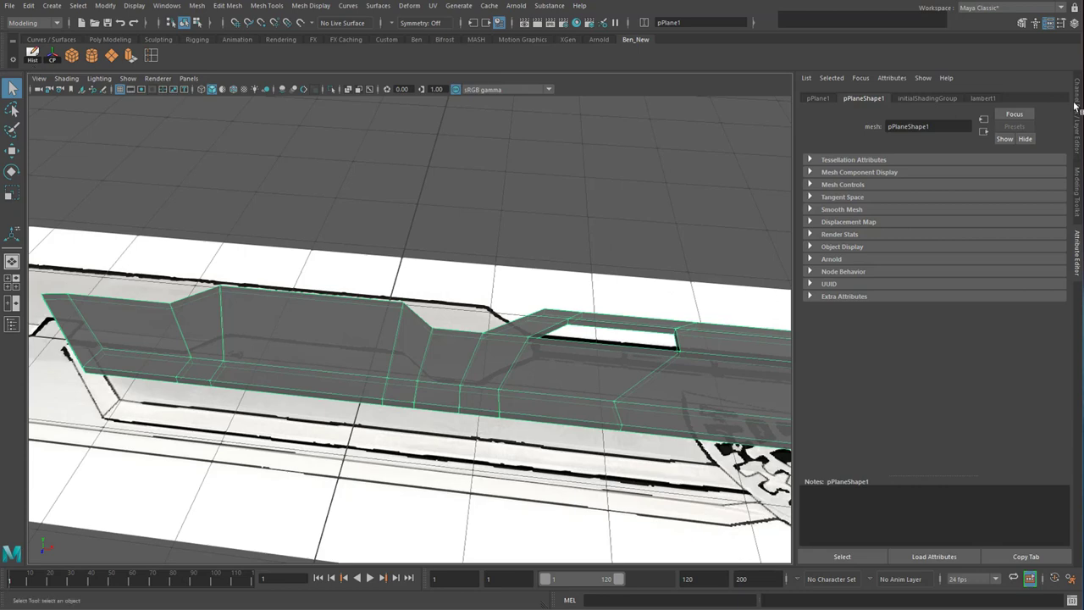
Look through the blade's attribute nodes and reduce the lambert1 material's transparency to make the blade opaque
click(815, 98)
click(864, 98)
click(928, 98)
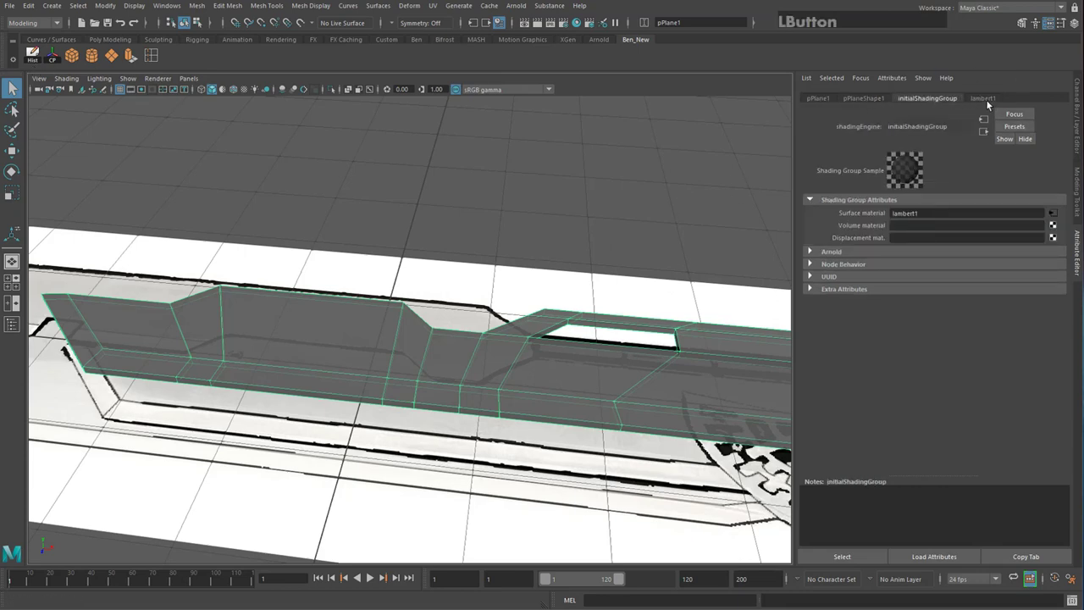
click(982, 98)
drag(957, 237, 920, 238)
In face mode, select the blade's end face and the narrow side faces along its lower edge towards the crossguard
alt+drag(559, 333, 587, 314)
alt+middle_drag(523, 346, 375, 368)
right_drag(373, 364, 375, 394)
click(159, 445)
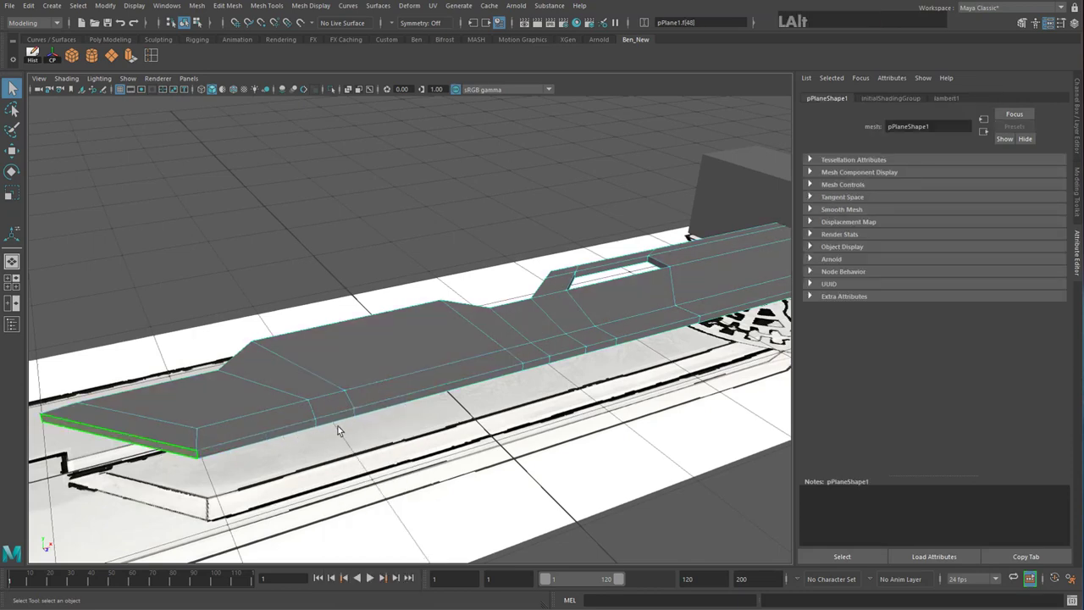
alt+middle_drag(562, 362, 583, 353)
alt+drag(582, 353, 688, 371)
alt+middle_drag(688, 371, 457, 394)
alt+drag(457, 394, 355, 387)
alt+middle_drag(356, 387, 752, 370)
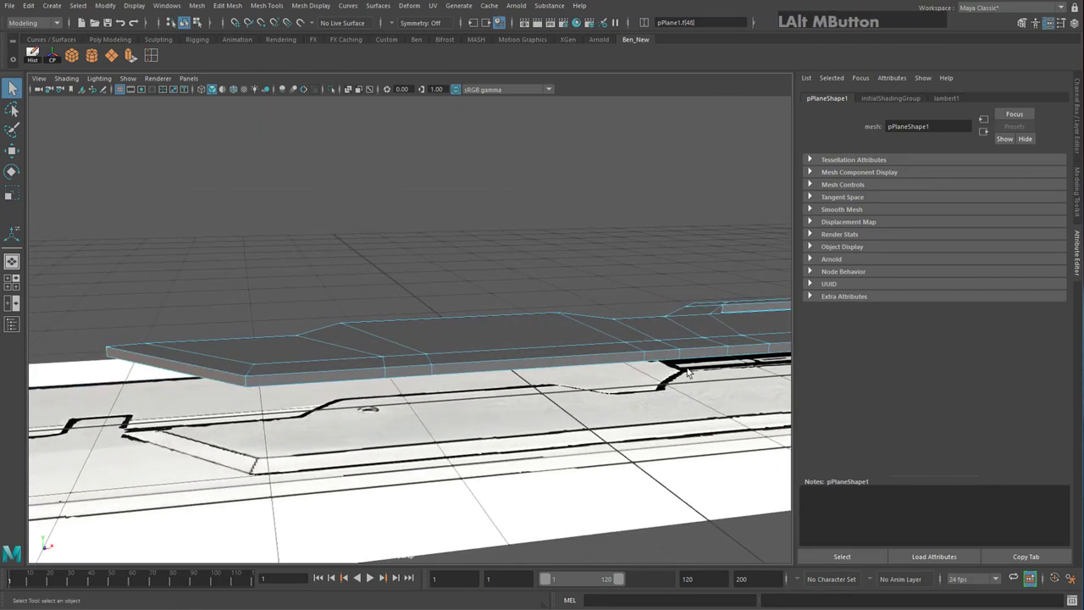
shift+click(311, 378)
shift+click(406, 373)
shift+click(464, 372)
alt+middle_drag(665, 360, 398, 371)
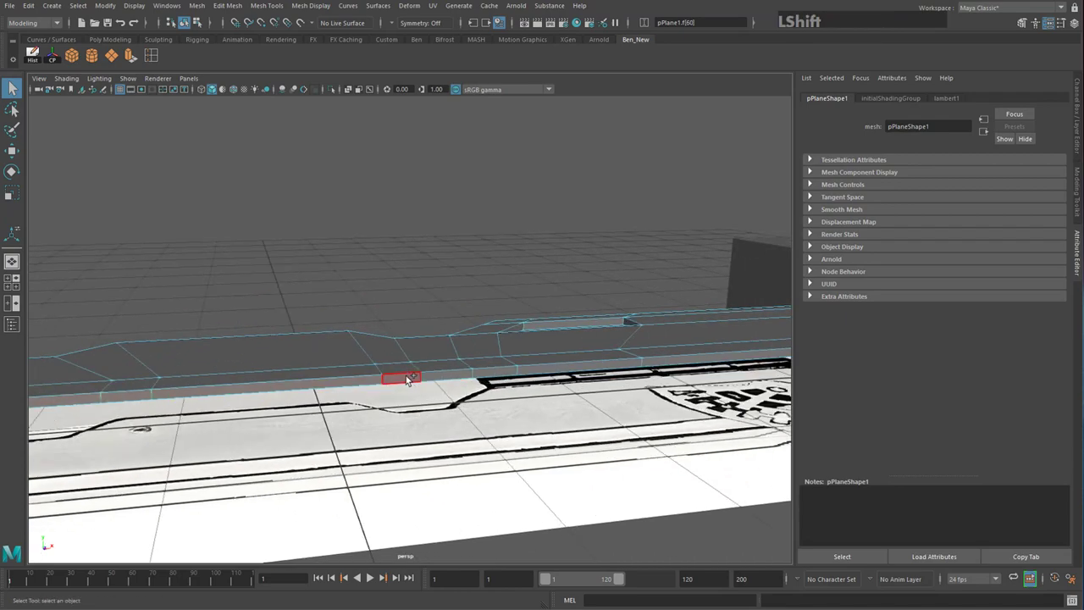
alt+middle_drag(559, 368, 608, 364)
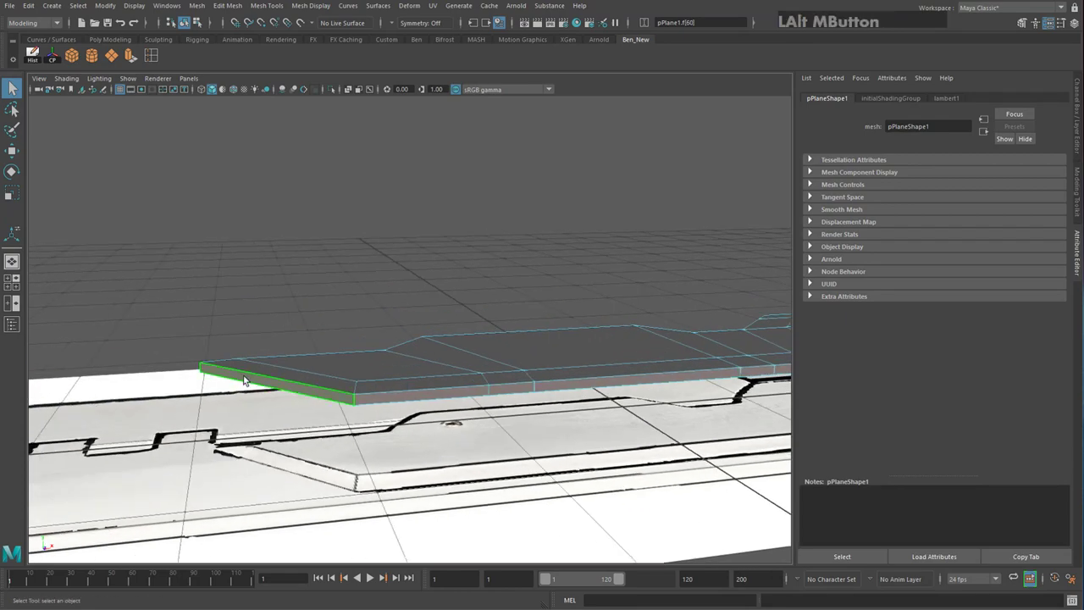
alt+middle_drag(602, 315, 152, 320)
alt+drag(389, 325, 444, 324)
alt+drag(246, 348, 267, 351)
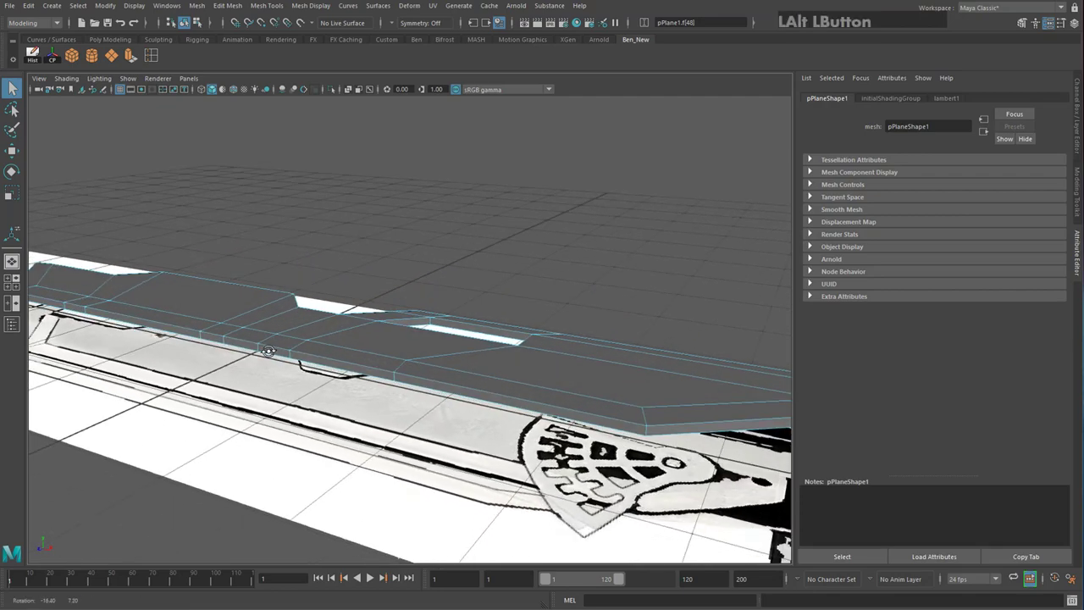
scroll(597, 422, down, 3)
alt+drag(596, 421, 589, 376)
alt+drag(493, 377, 513, 382)
alt+middle_drag(514, 382, 600, 387)
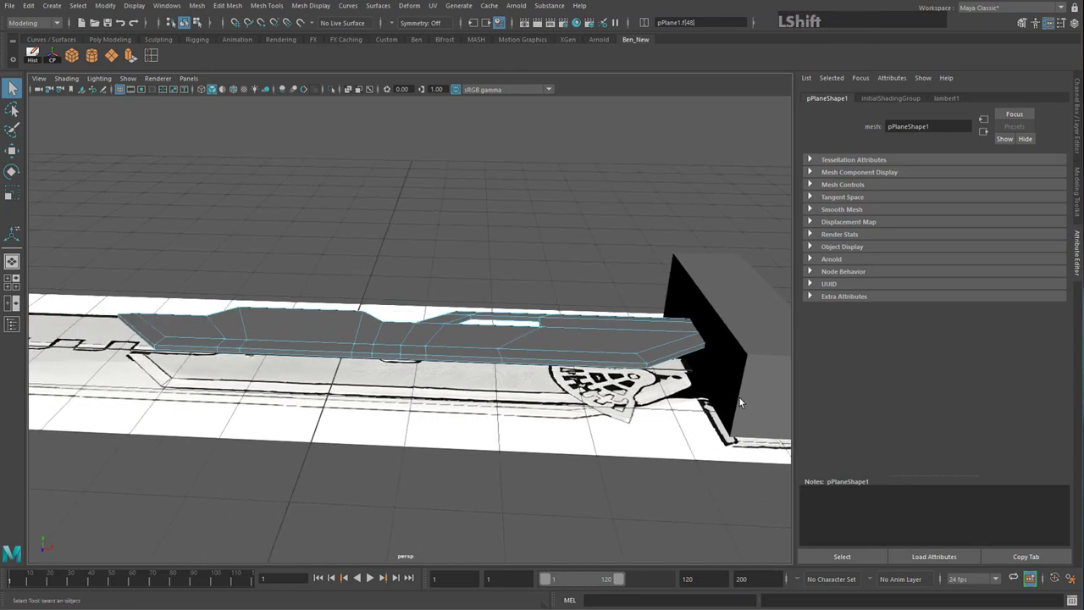
shift+click(673, 363)
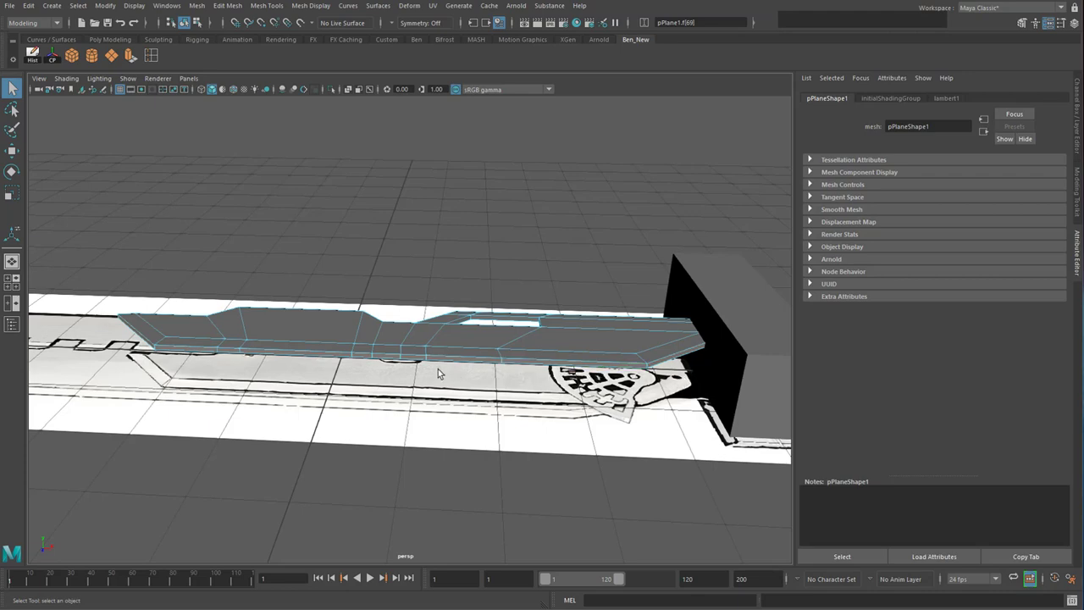
Pick the remaining narrow side faces along the blade's cutting edge, from the crossguard end around to the far end
scroll(310, 369, down, 2)
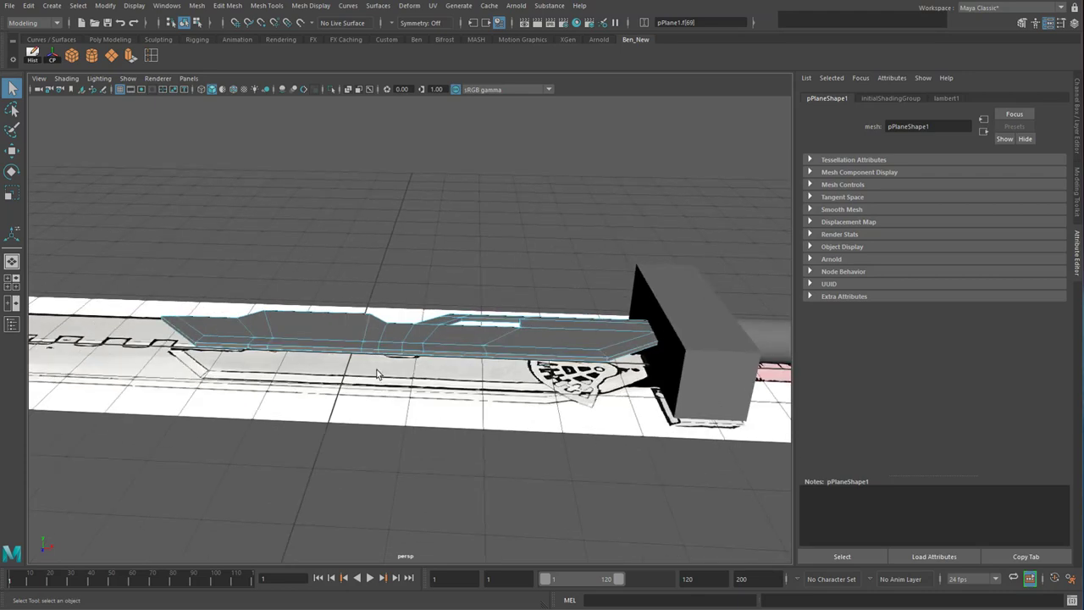
scroll(372, 374, up, 4)
click(288, 374)
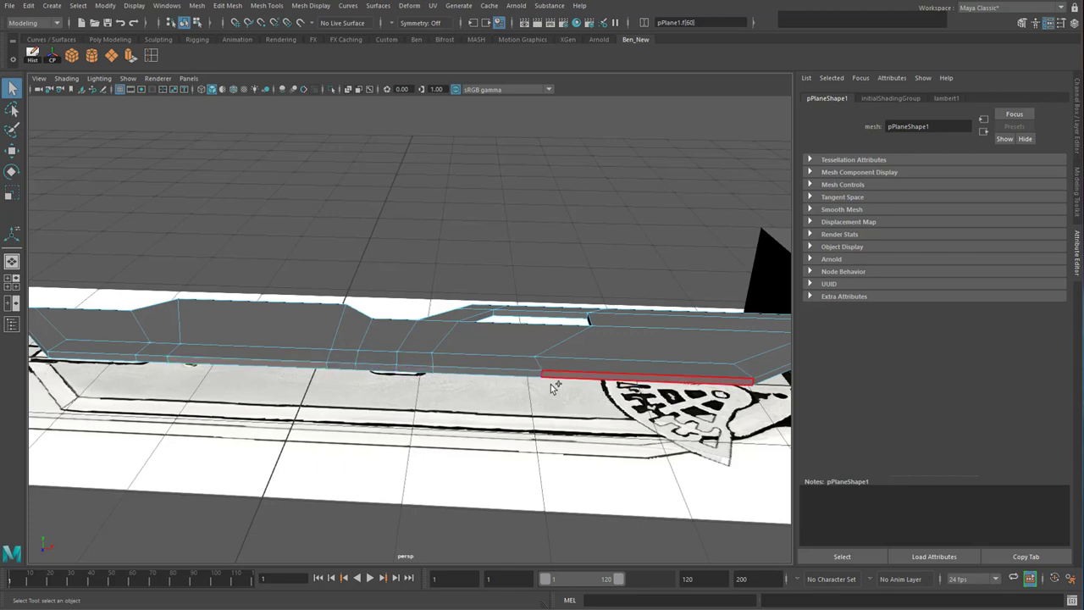
shift+click(598, 375)
shift+click(263, 365)
alt+drag(271, 382, 373, 390)
alt+middle_drag(135, 406, 266, 394)
alt+drag(196, 395, 694, 394)
alt+middle_drag(694, 394, 530, 423)
shift+click(530, 430)
Try to scale the selected side faces flat along Y, inspect the edge from below, and undo the scaling
alt+drag(423, 415, 572, 302)
alt+middle_drag(573, 302, 482, 322)
alt+drag(482, 321, 520, 266)
key(r)
alt+middle_drag(520, 267, 525, 245)
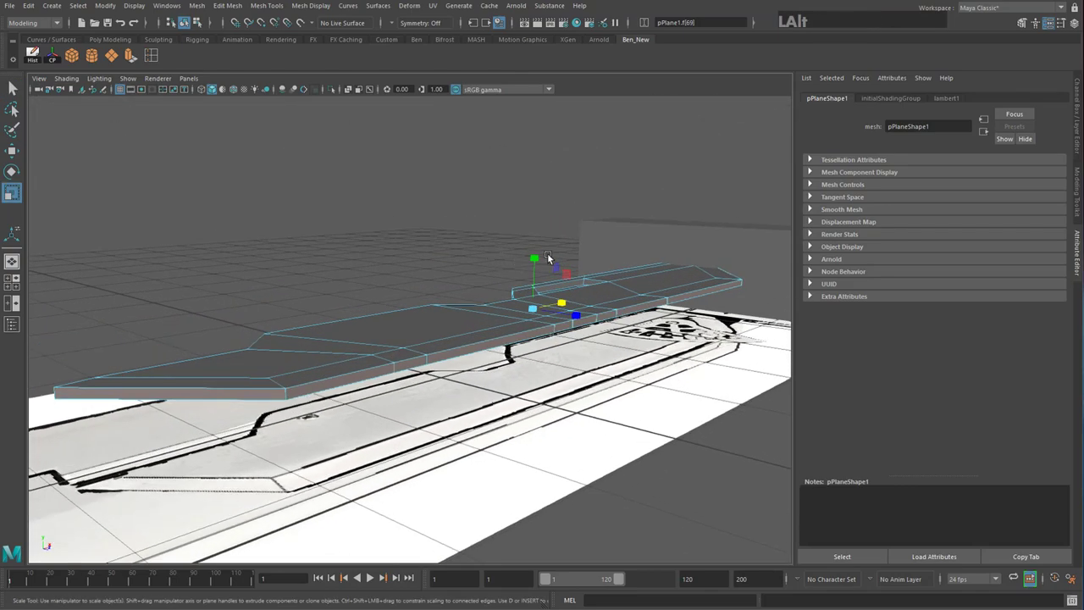
drag(535, 259, 427, 329)
alt+middle_drag(427, 328, 433, 252)
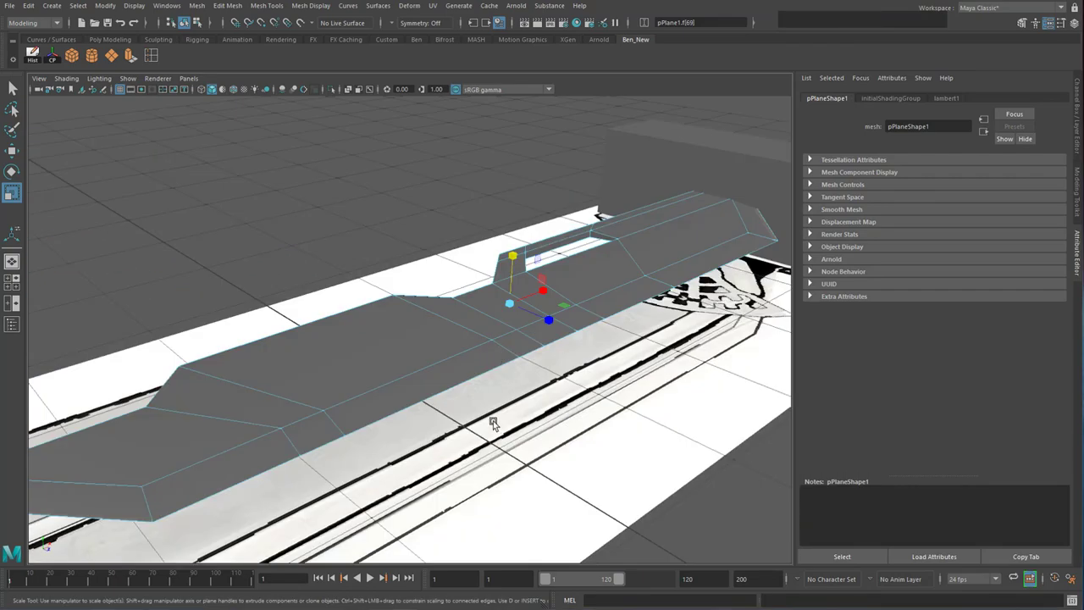
alt+drag(494, 423, 510, 380)
alt+middle_drag(510, 380, 513, 435)
alt+drag(513, 435, 523, 341)
alt+middle_drag(523, 341, 530, 373)
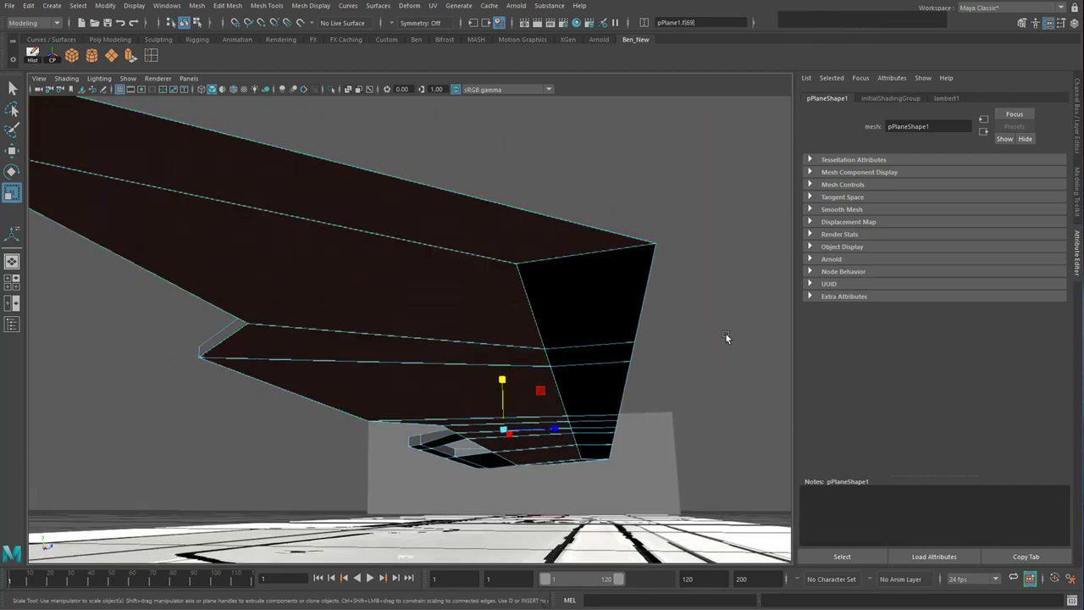
key(ctrl+z)
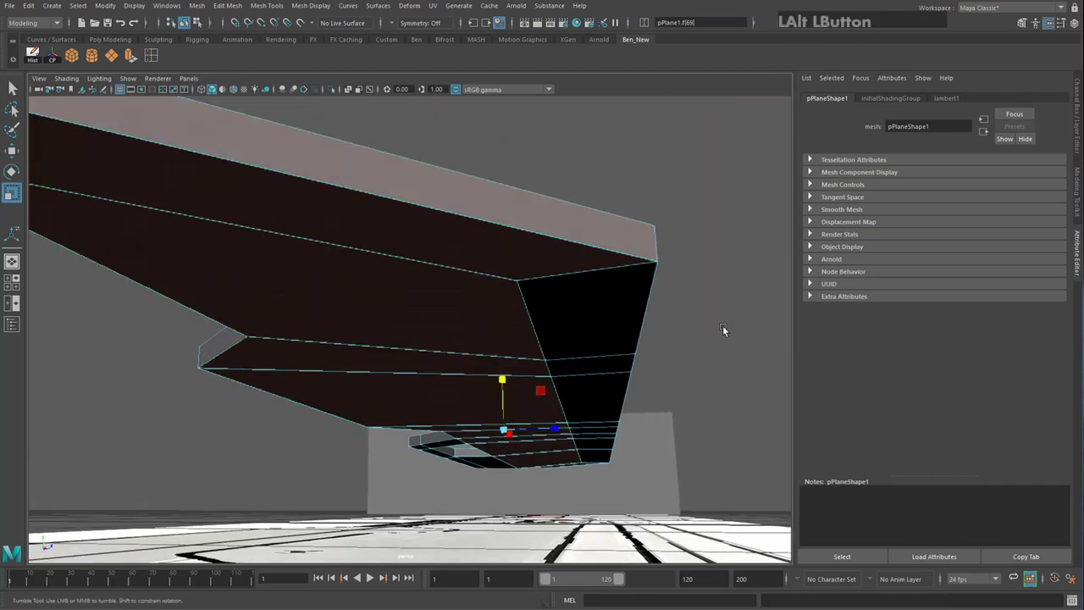
Reselect the thin outer side faces around the blade's cutting edge, starting with the end face and checking them in wireframe display
alt+drag(725, 324, 659, 354)
click(209, 471)
alt+middle_drag(474, 370, 452, 388)
alt+drag(452, 391, 508, 427)
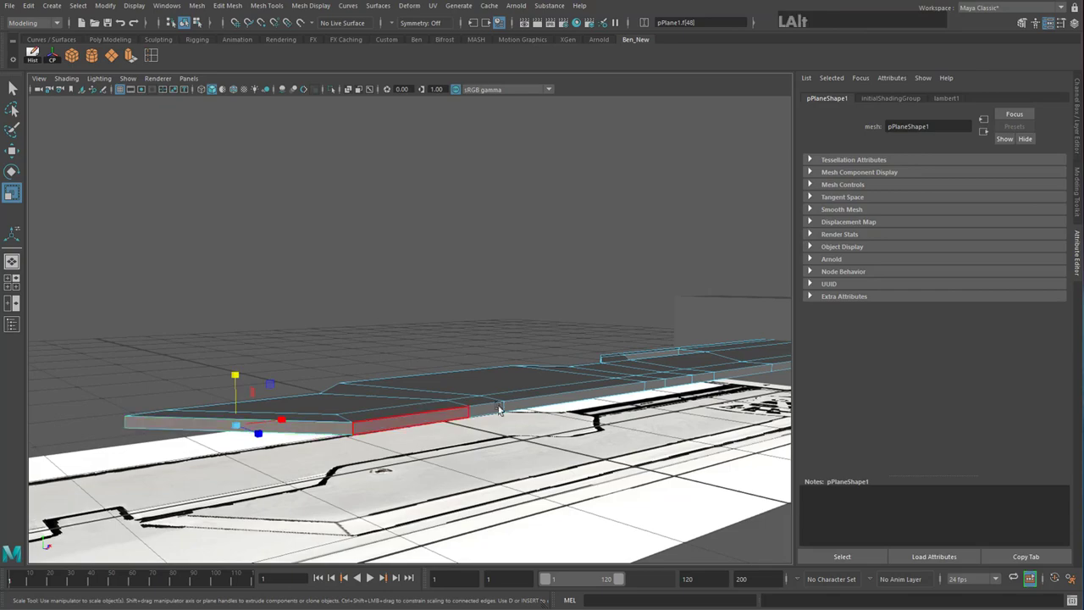
alt+drag(398, 419, 356, 402)
alt+middle_drag(356, 402, 488, 409)
shift+click(420, 373)
alt+drag(419, 373, 394, 273)
key(4)
alt+middle_drag(395, 274, 310, 414)
alt+middle_drag(728, 325, 395, 327)
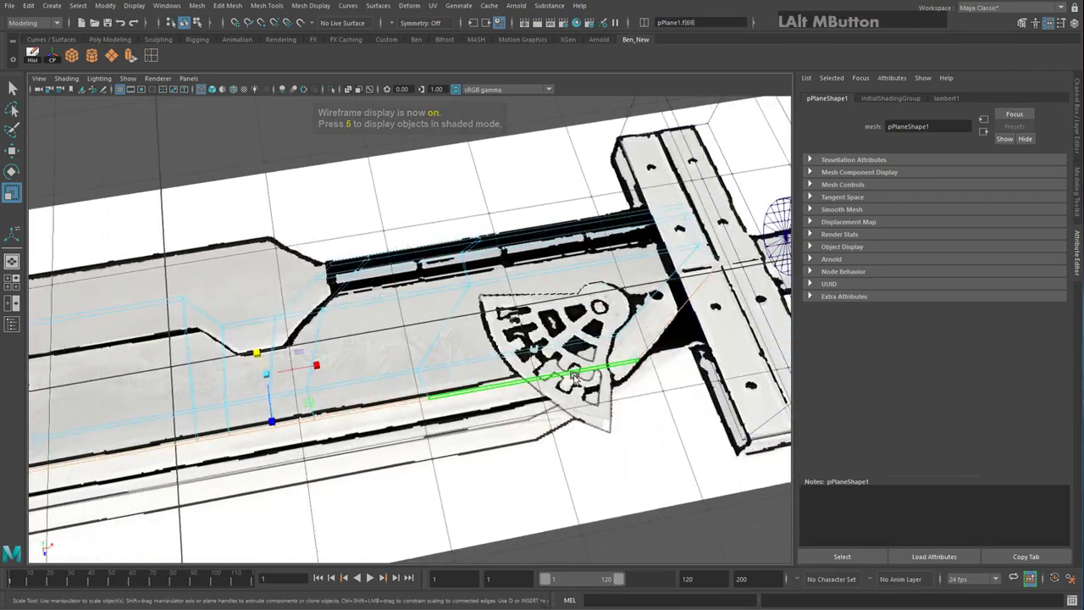
key(5)
alt+drag(478, 350, 627, 321)
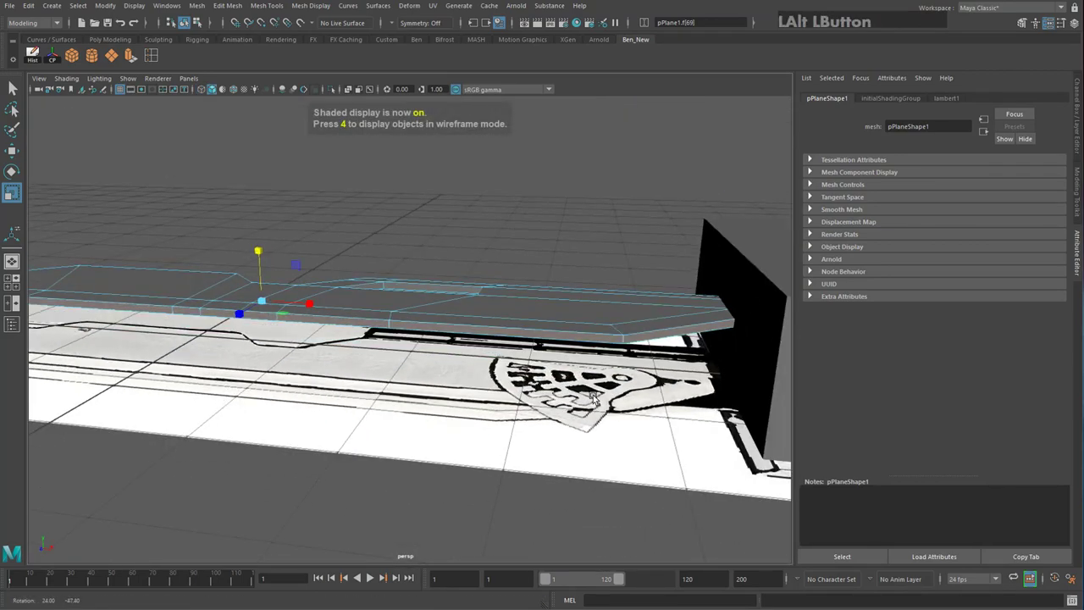
alt+middle_drag(618, 350, 682, 348)
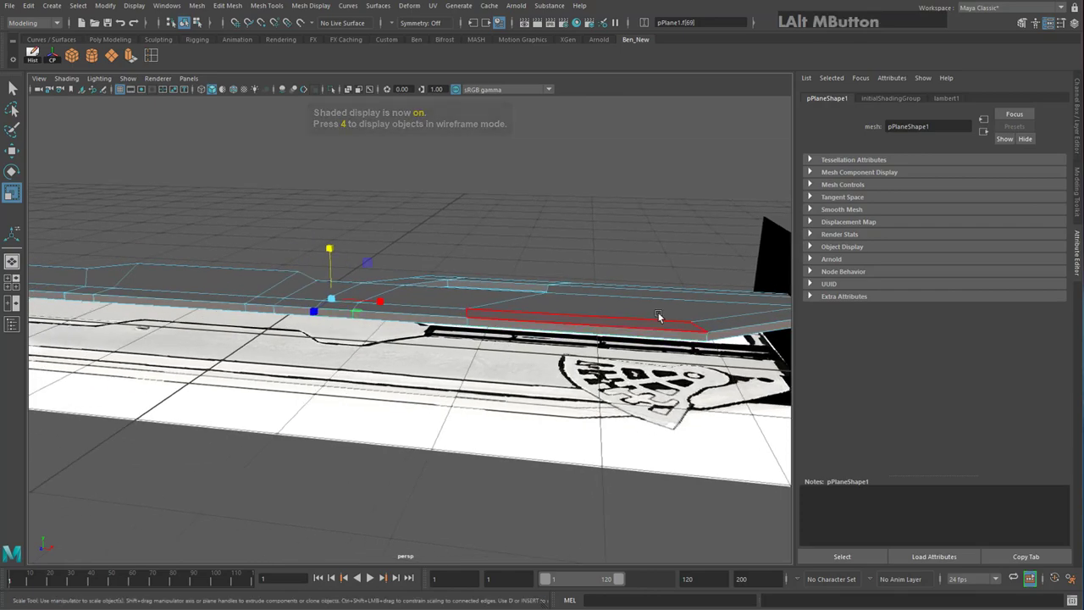
alt+middle_drag(554, 325, 643, 323)
alt+drag(642, 321, 682, 282)
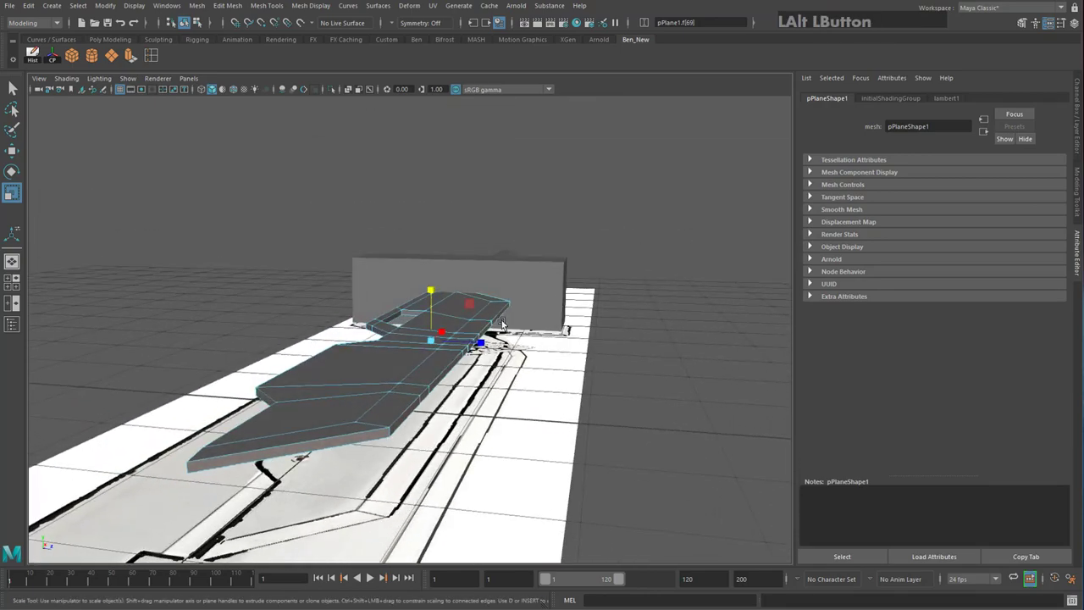
Scale the selected side faces flat along Y to form a sharp cutting edge, and return the blade to object mode
drag(431, 291, 445, 419)
alt+drag(537, 364, 492, 341)
mouse_move(491, 340)
alt+middle_down()
mouse_move(537, 359)
mouse_move(534, 339)
mouse_move(476, 329)
alt+middle_up()
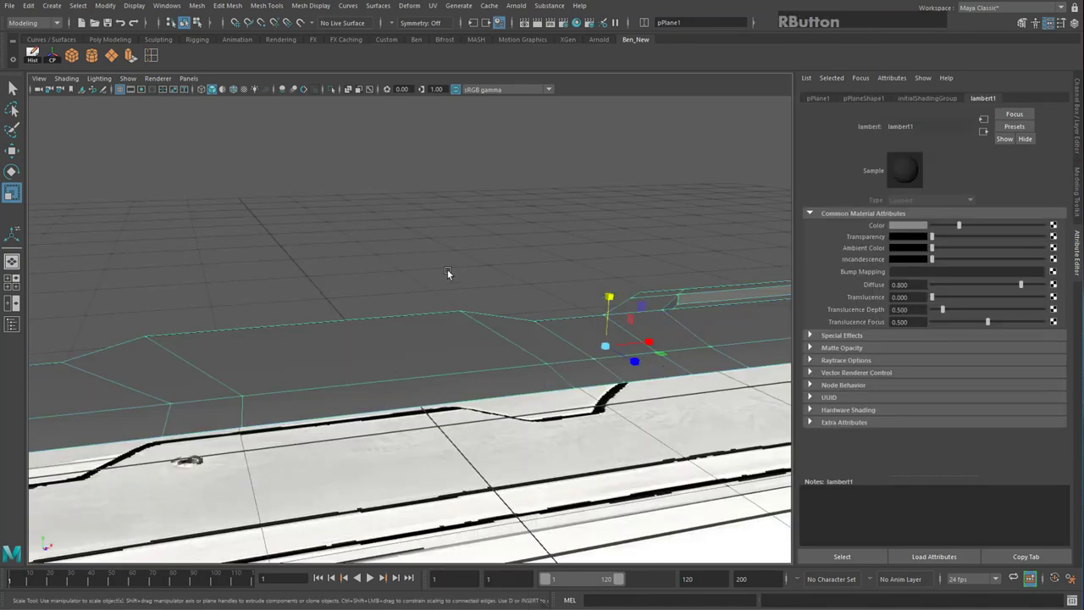
alt+drag(448, 273, 279, 404)
alt+middle_drag(278, 404, 451, 387)
alt+drag(451, 387, 371, 371)
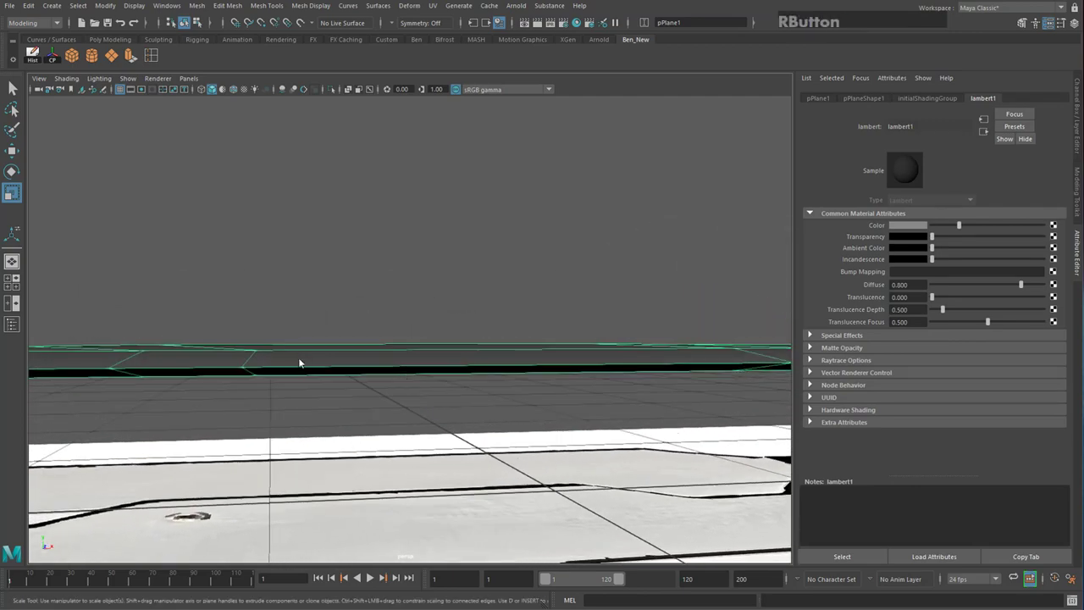
In vertex mode, raise one vertex on the sharpened edge along Y to test for overlapping vertices, and undo the move
right_drag(273, 353, 392, 365)
alt+drag(392, 365, 437, 413)
alt+middle_drag(437, 413, 453, 339)
click(337, 303)
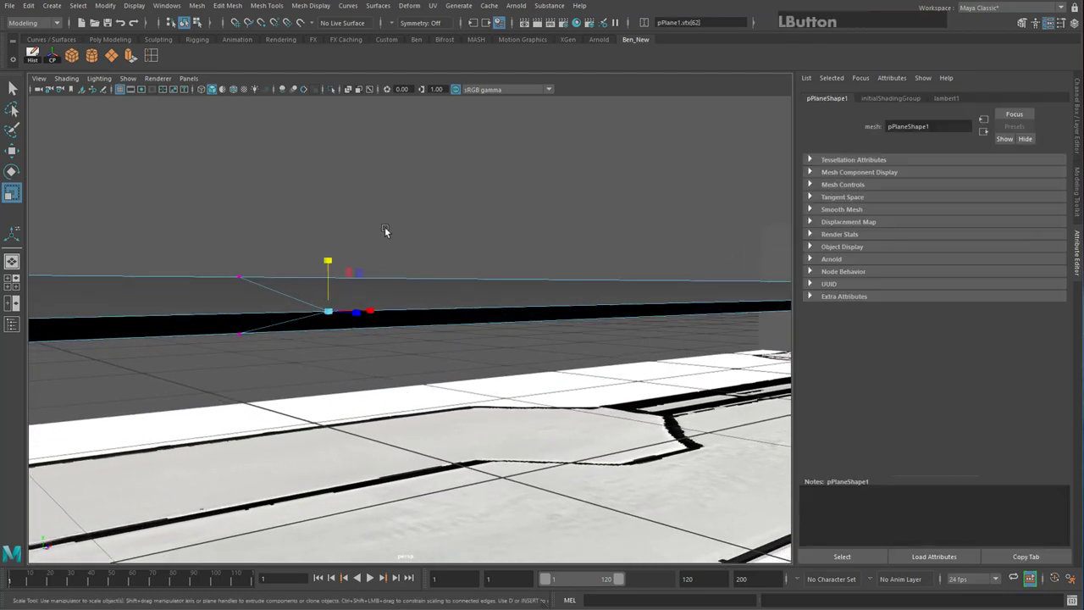
key(w)
drag(330, 256, 323, 229)
mouse_move(423, 330)
alt+mouse_down()
mouse_move(441, 364)
mouse_move(416, 327)
alt+mouse_up()
alt+drag(335, 355, 331, 310)
alt+drag(464, 330, 428, 378)
key(ctrl+z)
Lower the same edge vertex along Y as a second test, and undo that move
alt+middle_drag(428, 378, 424, 337)
alt+drag(425, 337, 576, 273)
drag(551, 217, 551, 249)
key(ctrl+z)
alt+drag(519, 302, 417, 323)
alt+drag(449, 292, 398, 342)
In the top view with wireframe display, select the row of vertices along the blade's lower edge
key(space)
key(space)
scroll(297, 363, up, 5)
alt+middle_drag(388, 369, 430, 313)
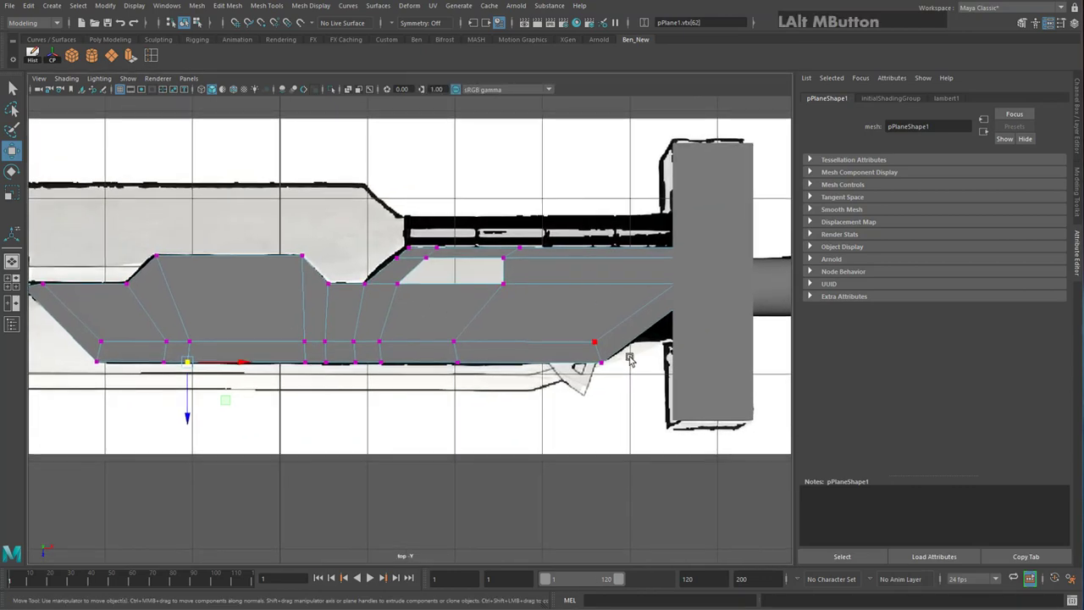
alt+middle_drag(51, 275, 120, 293)
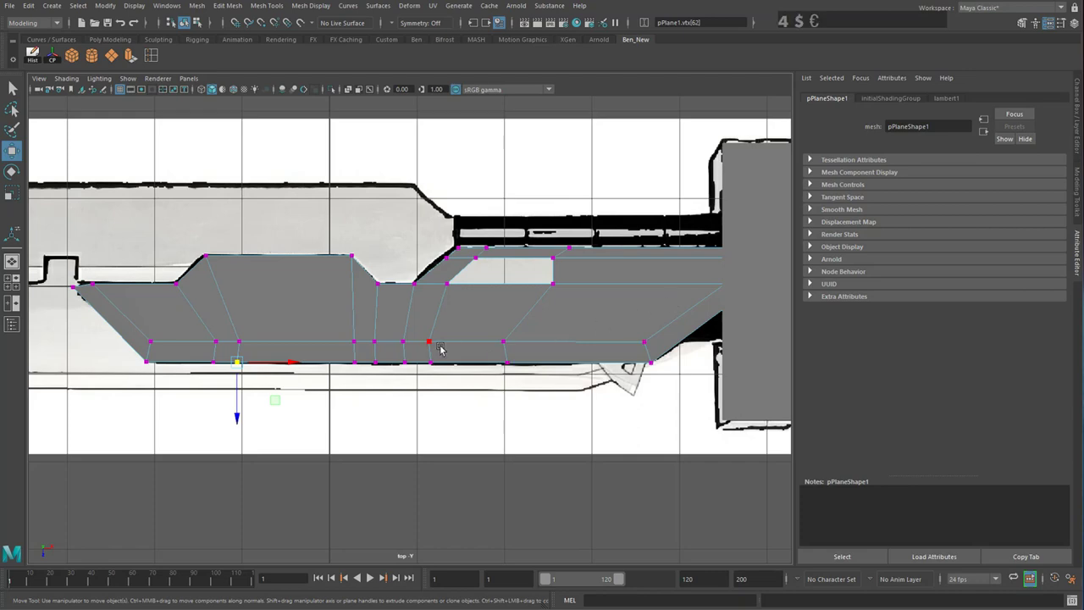
key(4)
scroll(502, 388, up, 2)
scroll(537, 381, down, 8)
scroll(537, 382, up, 5)
scroll(460, 344, down, 2)
scroll(460, 344, up, 3)
scroll(173, 301, down, 1)
alt+middle_drag(174, 301, 231, 298)
scroll(221, 366, up, 4)
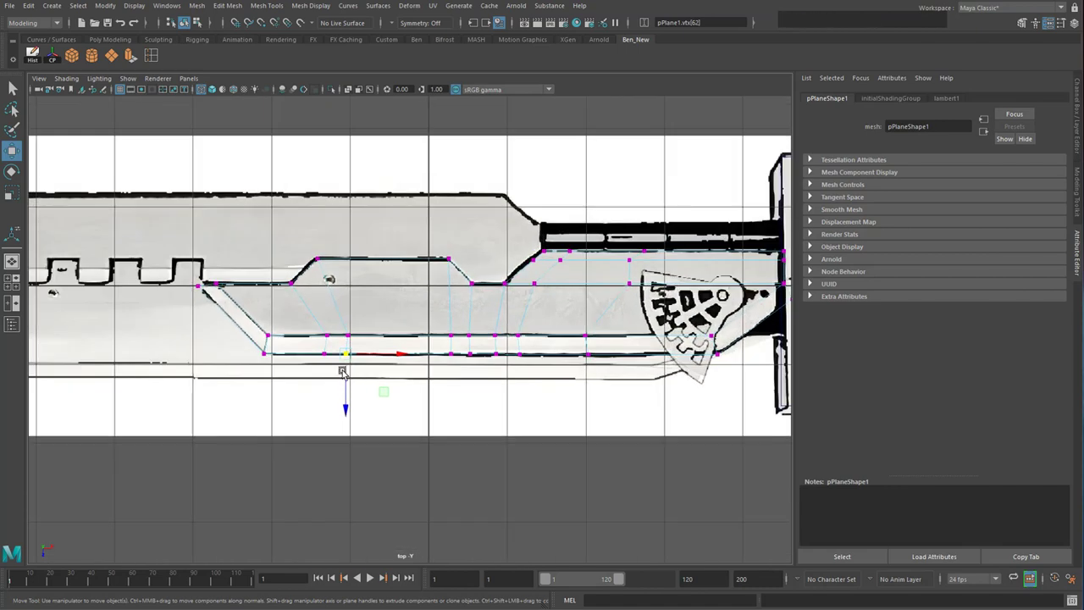
alt+middle_drag(185, 357, 117, 354)
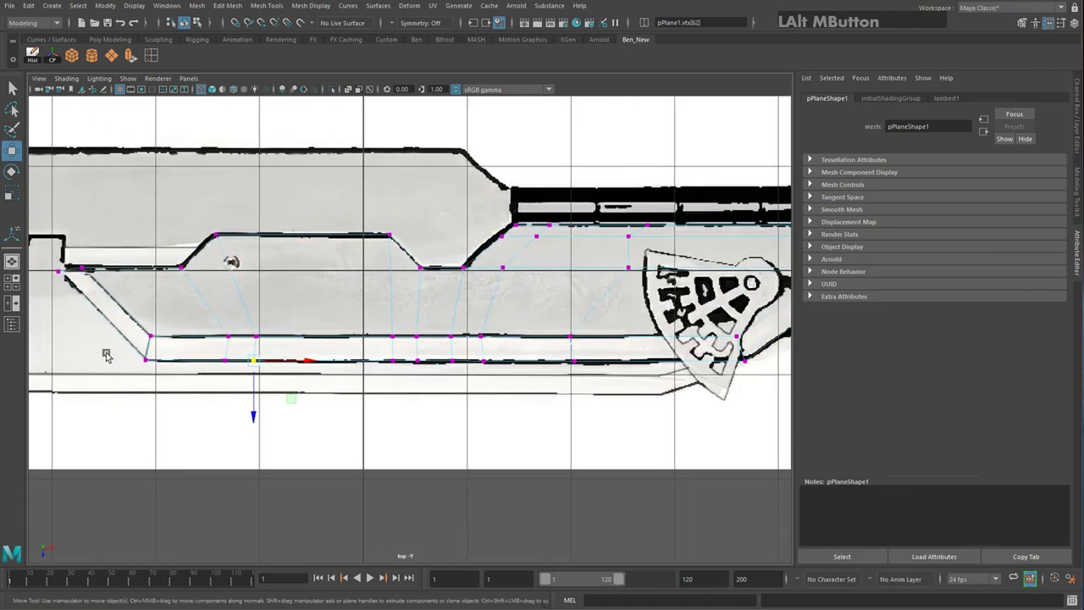
click(244, 383)
drag(677, 385, 669, 384)
alt+middle_drag(542, 405, 557, 471)
scroll(470, 470, down, 7)
scroll(435, 395, up, 5)
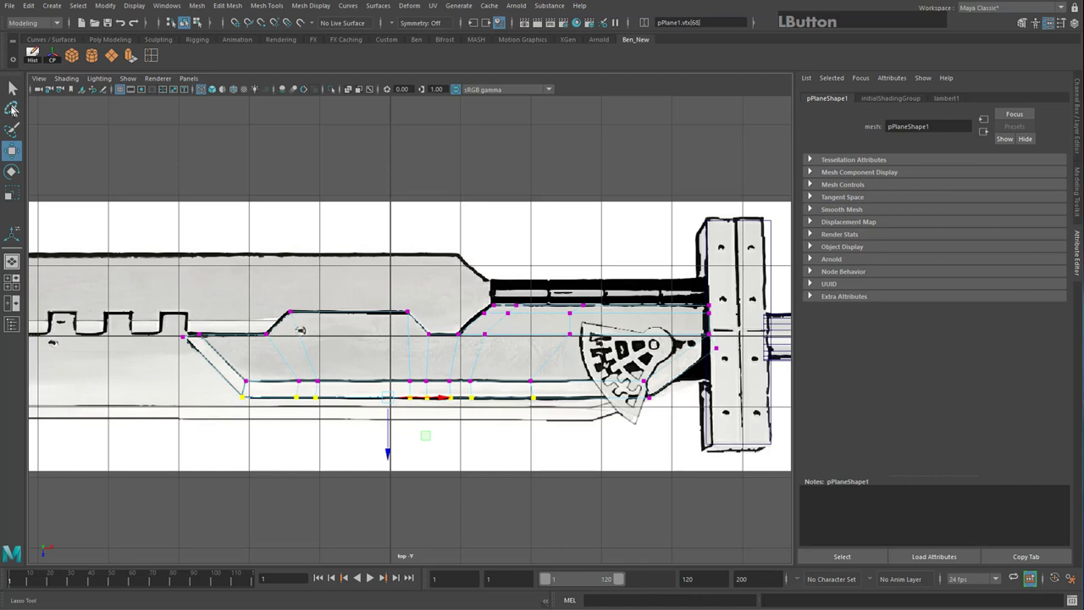
Move the reference image plane clear of the blade in the top view and select the blade mesh
click(12, 108)
mouse_move(177, 324)
mouse_down()
mouse_move(199, 327)
mouse_move(200, 362)
mouse_up()
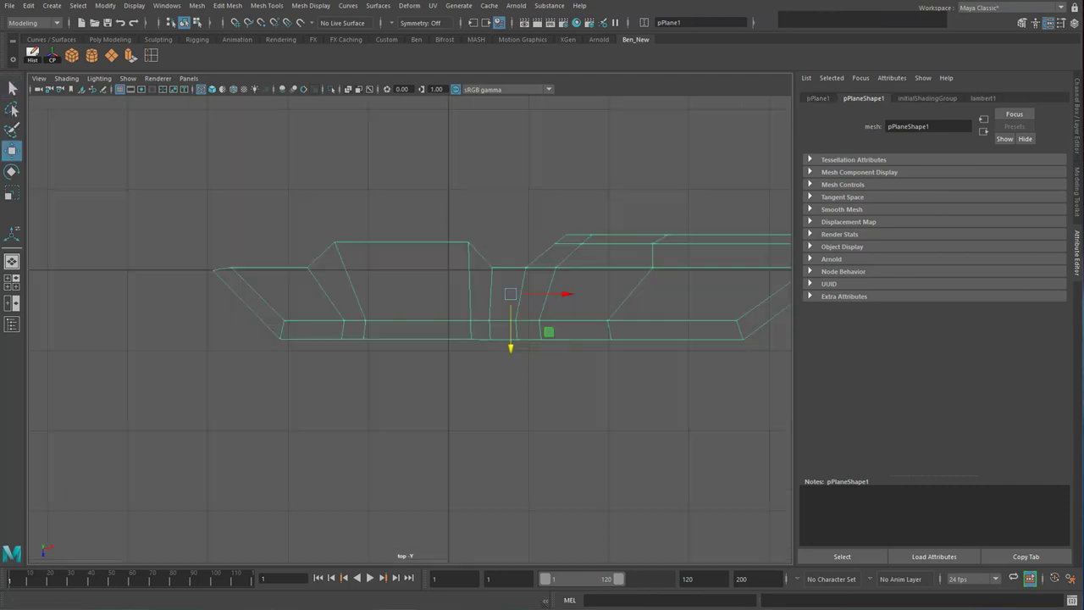
alt+middle_drag(286, 258, 233, 296)
mouse_move(200, 148)
alt+right_down()
mouse_move(159, 168)
mouse_move(85, 133)
alt+right_up()
mouse_move(136, 231)
alt+right_down()
mouse_move(305, 357)
mouse_move(423, 407)
alt+right_up()
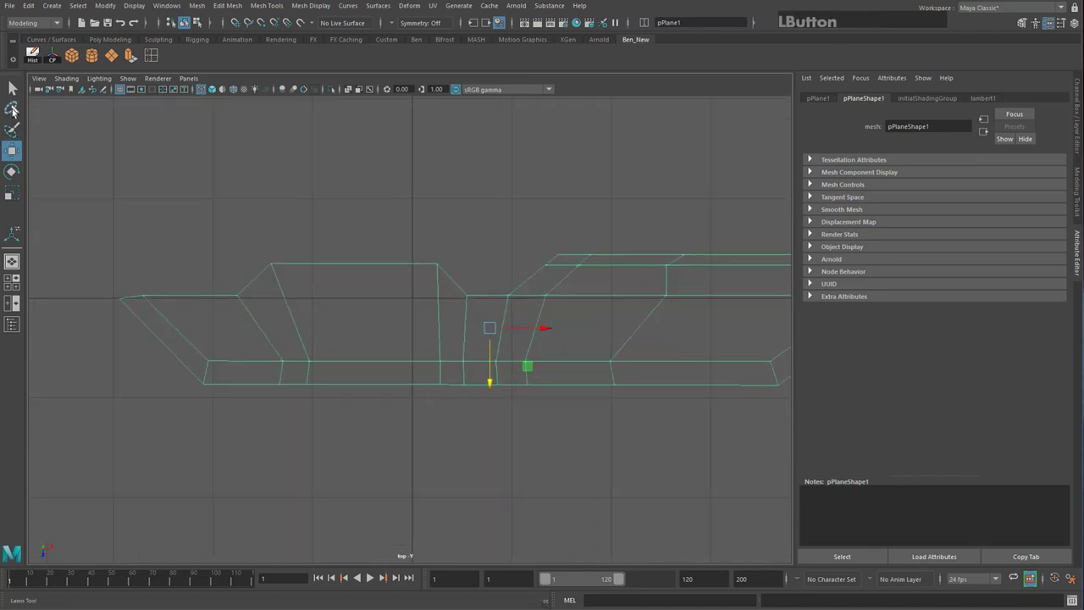
With the Lasso tool in vertex mode, select the outer vertices from the blade's far end along the lower edge
click(12, 109)
right_drag(177, 311, 114, 315)
drag(87, 283, 151, 301)
drag(183, 340, 231, 370)
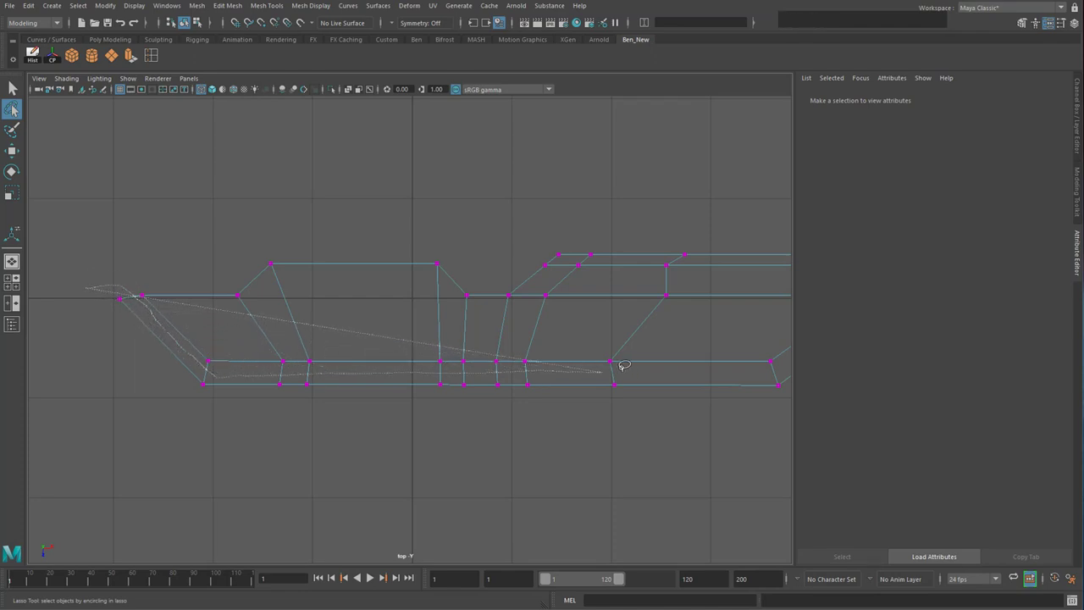
drag(466, 463, 220, 403)
alt+middle_drag(403, 290, 309, 300)
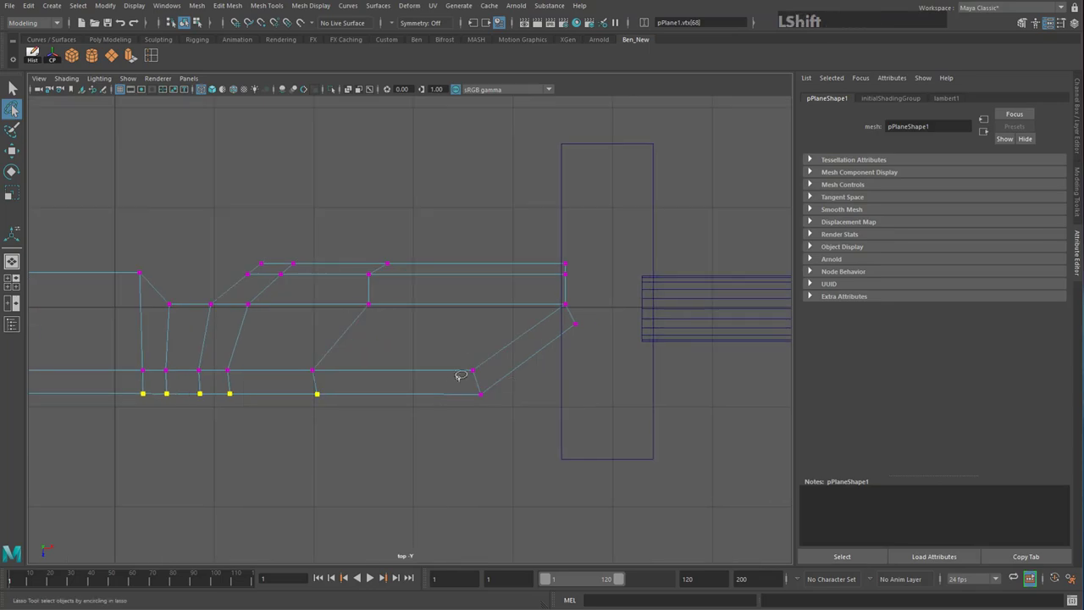
Add the outer vertices near the crossguard to the lasso selection to complete the cutting edge's vertex row
shift+drag(549, 335, 589, 304)
shift+drag(477, 451, 461, 416)
alt+middle_drag(462, 415, 573, 380)
alt+middle_drag(433, 314, 503, 310)
scroll(503, 310, up, 1)
scroll(477, 337, down, 10)
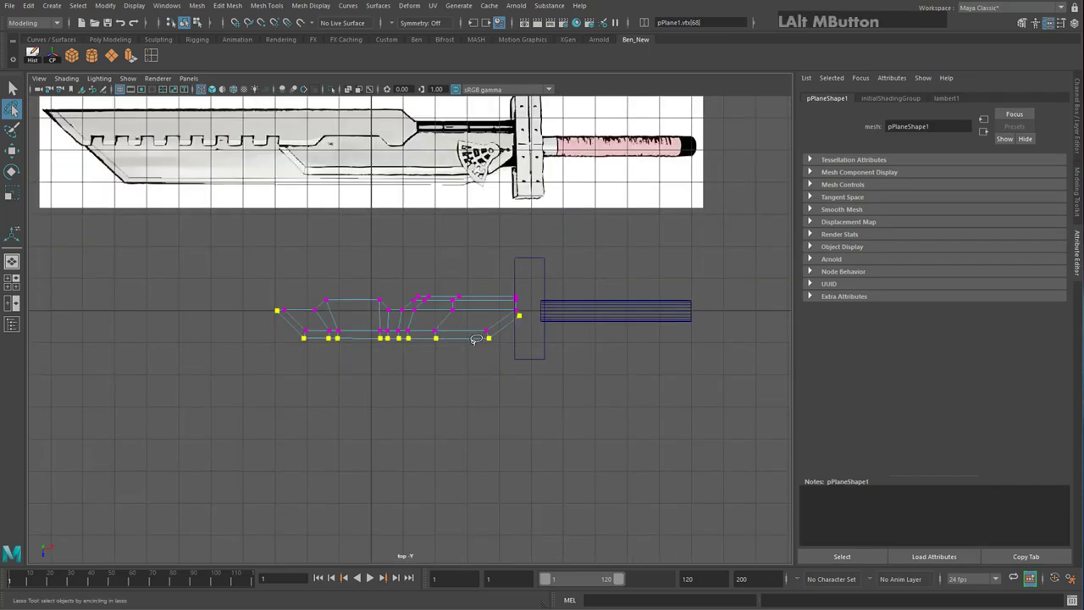
scroll(477, 338, up, 5)
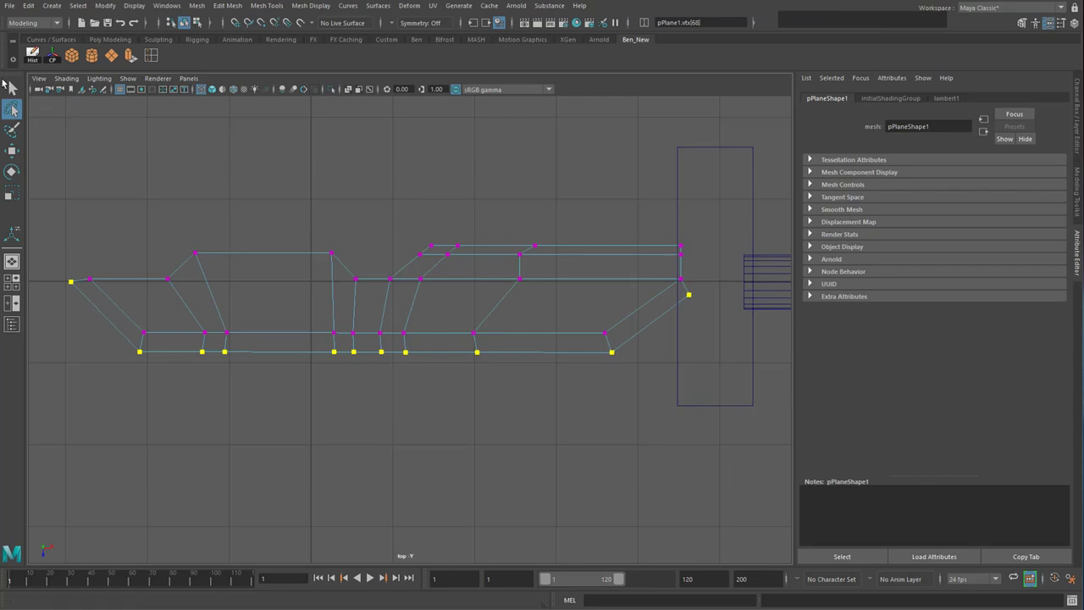
In the perspective view, merge the selected cutting-edge vertices with a 0.01 distance threshold and return the blade to object mode
click(12, 89)
key(space)
key(space)
mouse_move(561, 245)
alt+mouse_down()
mouse_move(479, 311)
mouse_move(518, 297)
mouse_move(491, 296)
alt+mouse_up()
alt+middle_drag(491, 296, 514, 283)
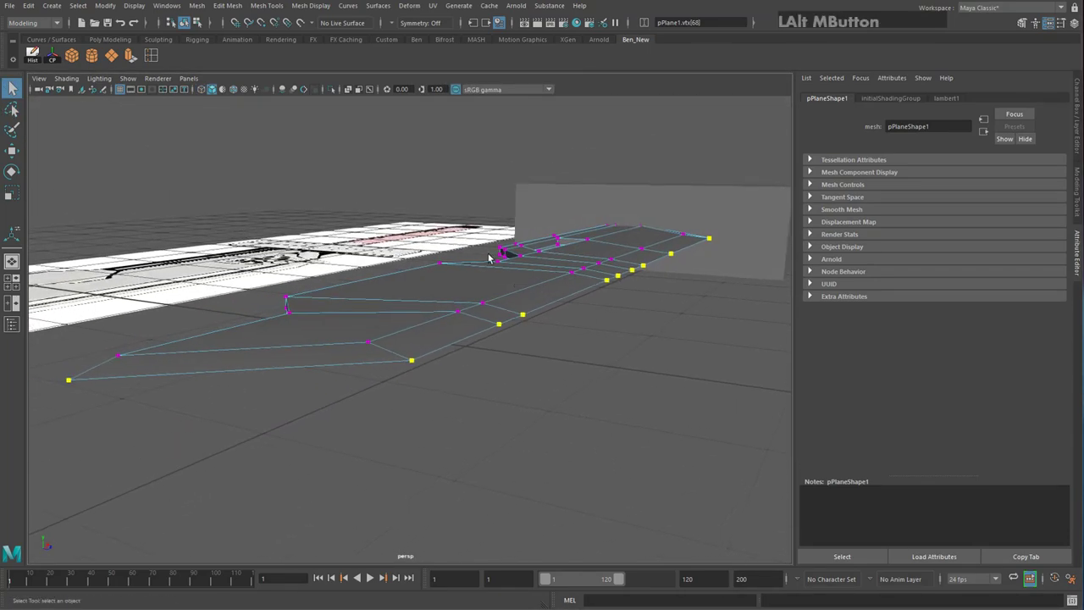
click(196, 5)
mouse_move(219, 6)
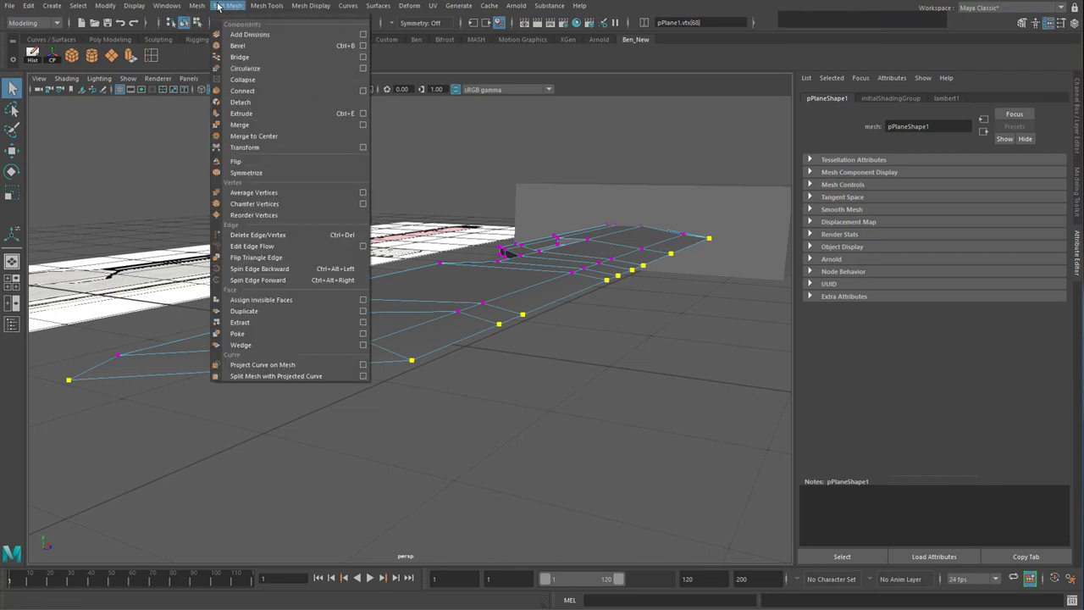
click(257, 128)
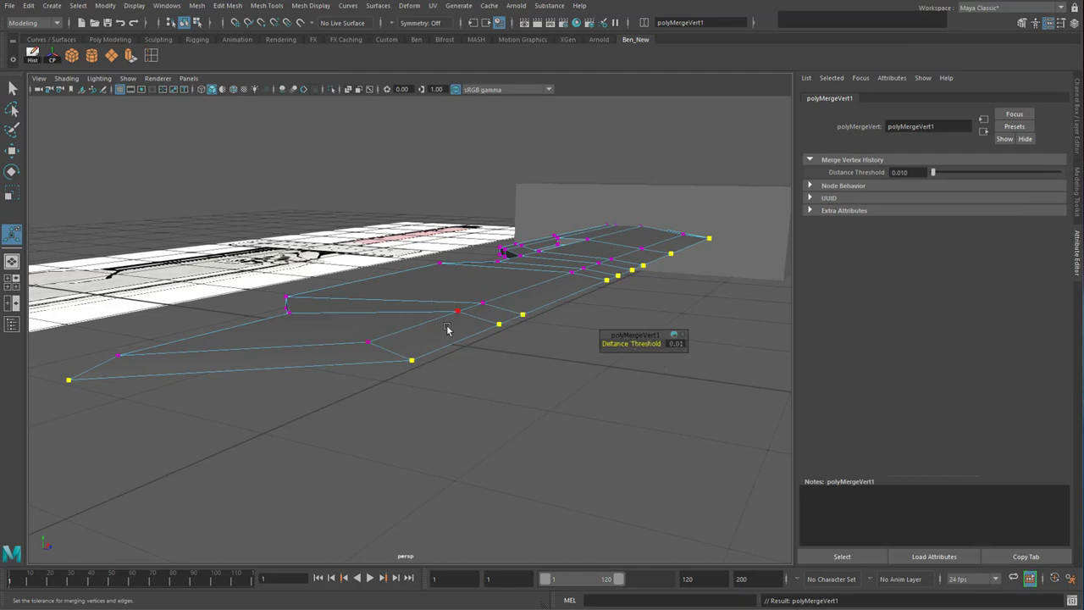
scroll(407, 367, up, 3)
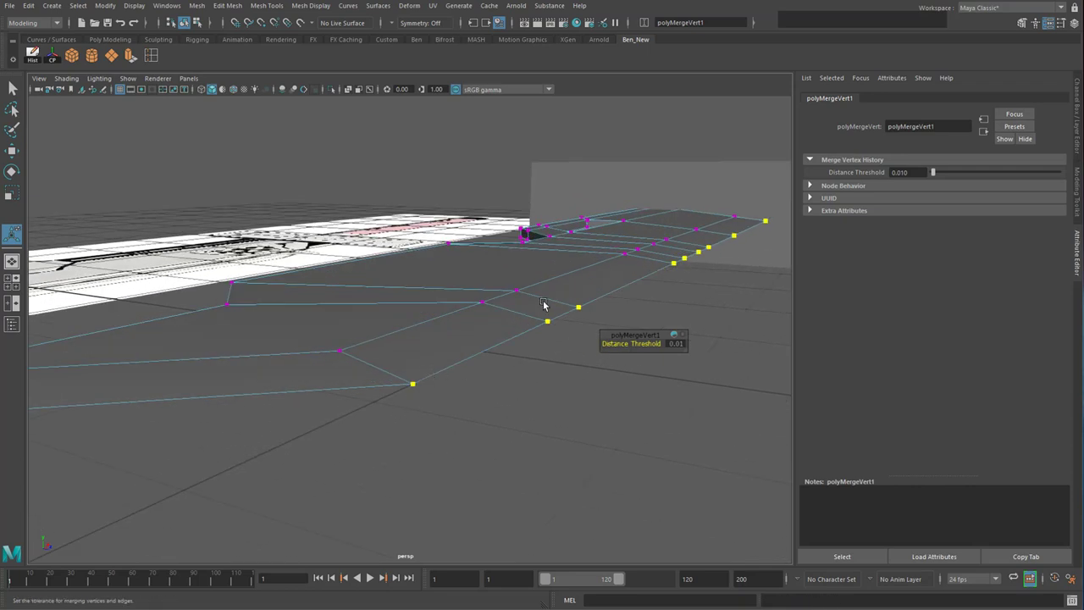
right_click(475, 317)
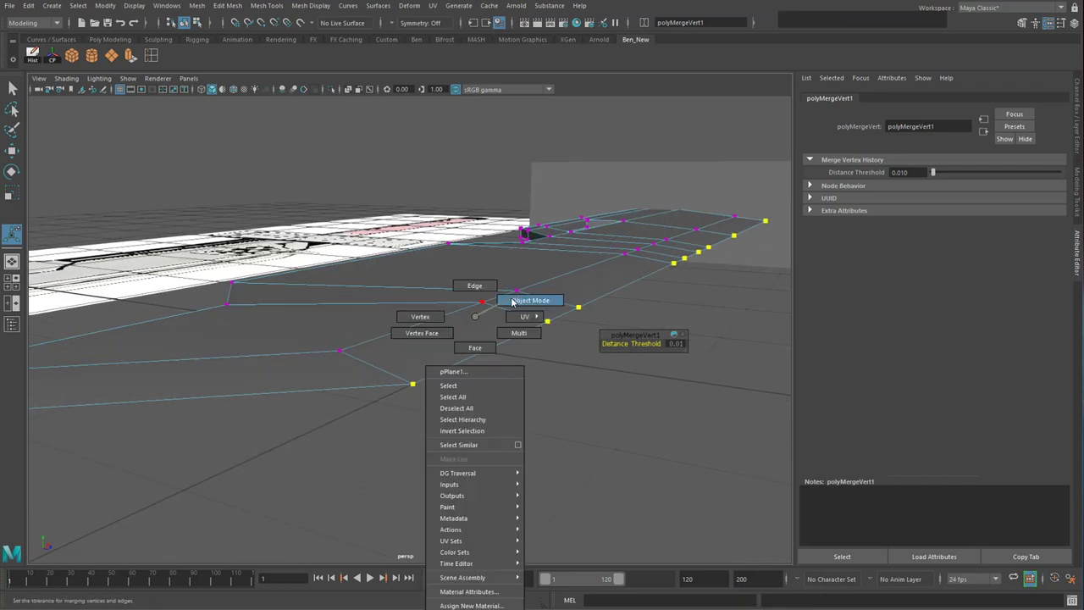
click(513, 301)
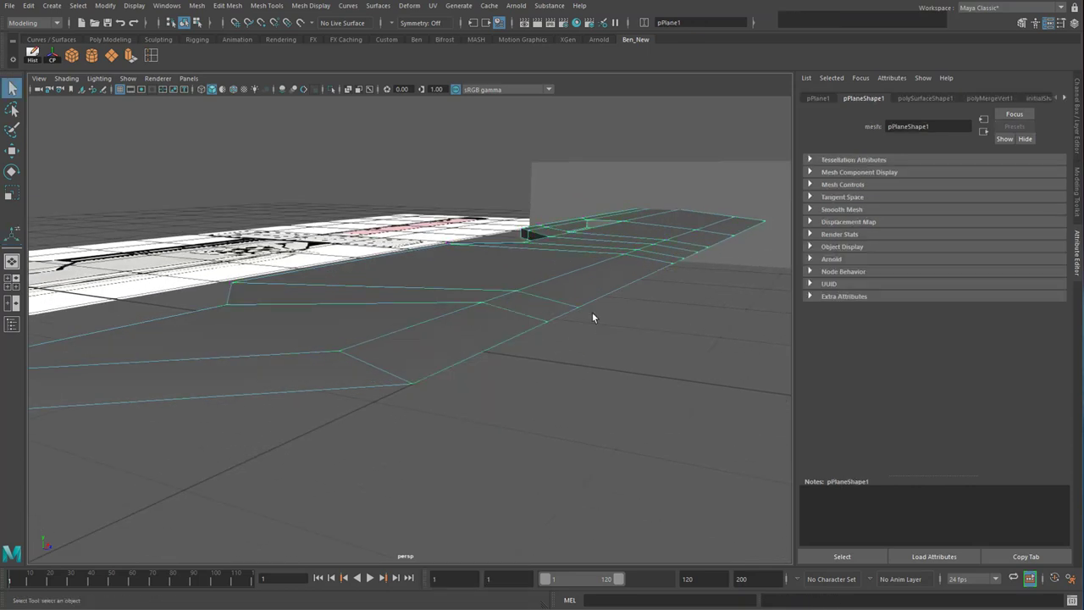
Try a small upward move on the blade mesh and undo it
right_drag(503, 332, 470, 326)
alt+middle_drag(496, 381, 416, 307)
click(317, 266)
alt+middle_drag(342, 199, 387, 249)
key(w)
mouse_move(408, 268)
mouse_down()
mouse_move(405, 229)
mouse_move(429, 327)
mouse_move(399, 198)
mouse_move(409, 254)
mouse_up()
key(ctrl+z)
Select the long inner wall face of the blade's slot and add neighbouring wall faces to the selection
scroll(520, 279, down, 3)
alt+middle_drag(440, 354, 516, 356)
alt+drag(542, 338, 484, 365)
alt+drag(409, 344, 387, 380)
alt+middle_drag(387, 380, 578, 329)
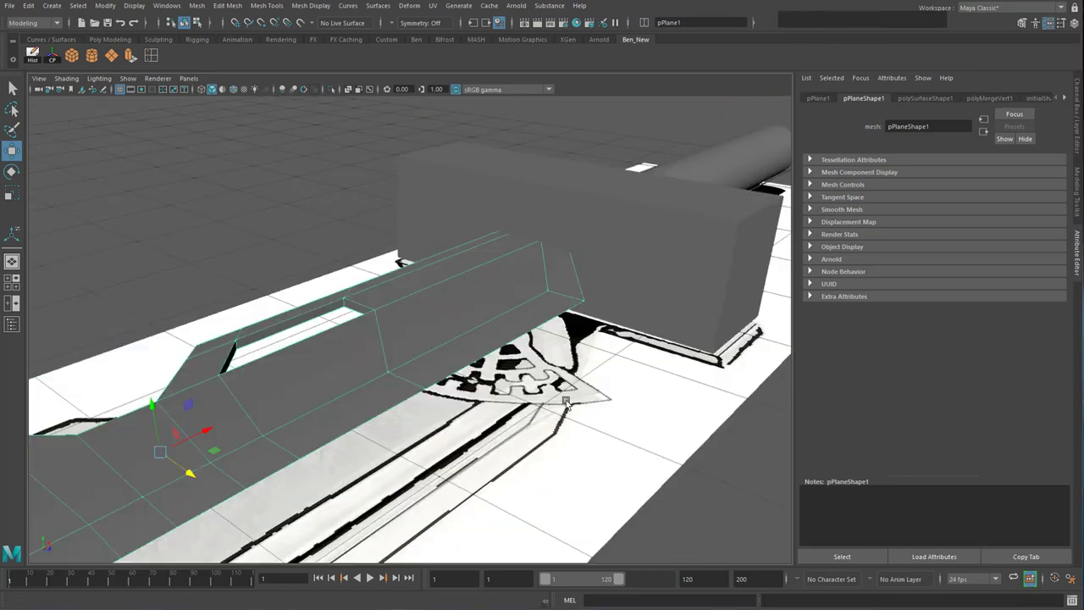
alt+middle_drag(388, 300, 492, 279)
scroll(492, 279, up, 3)
alt+drag(406, 265, 449, 198)
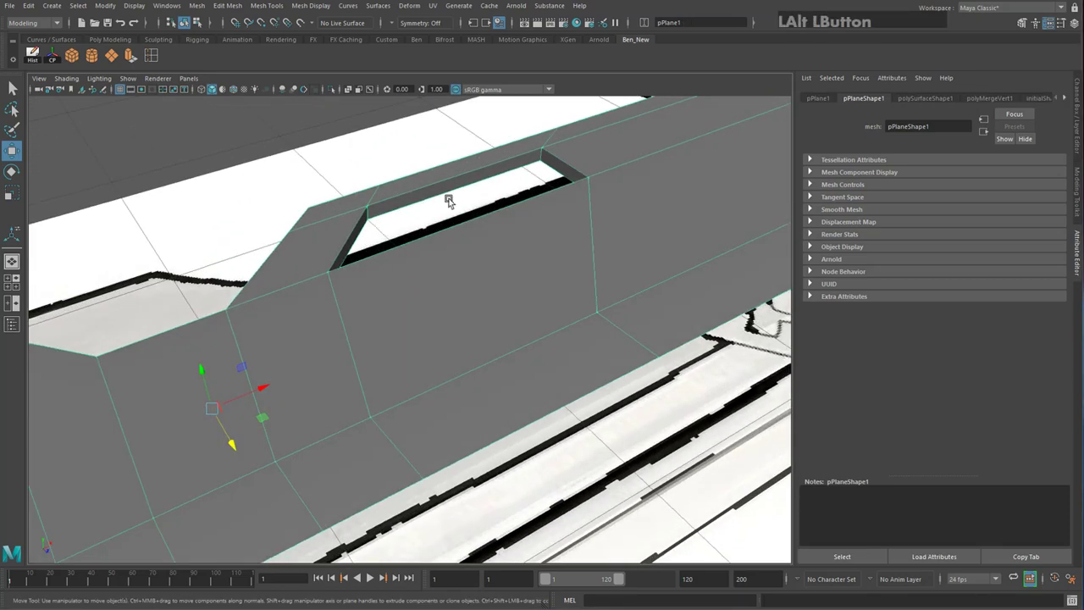
alt+middle_drag(449, 198, 438, 332)
alt+middle_drag(405, 236, 472, 244)
alt+drag(472, 245, 430, 195)
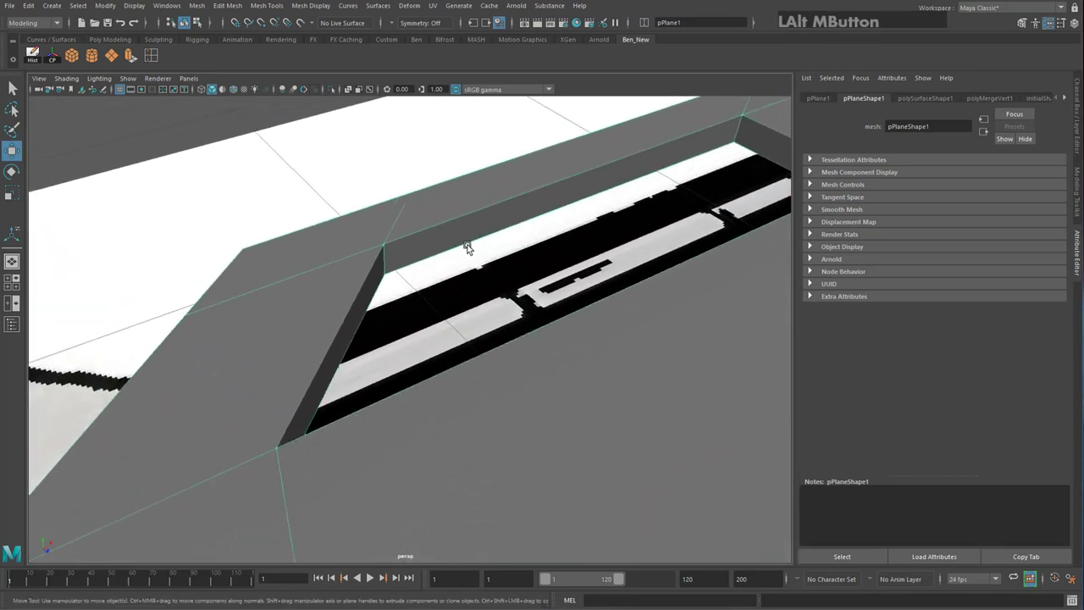
click(430, 200)
alt+drag(684, 145, 501, 198)
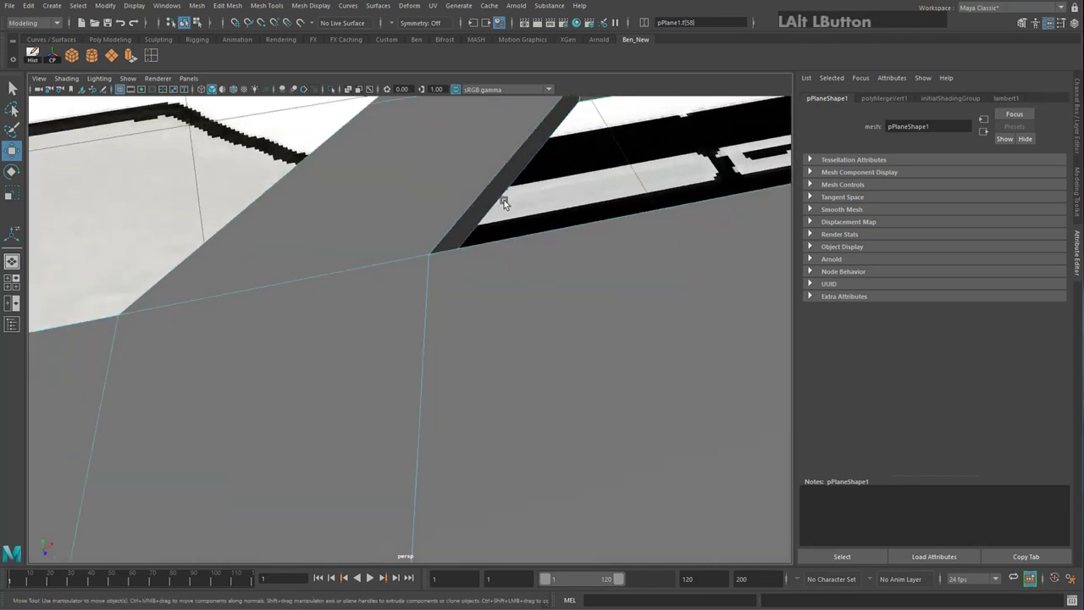
alt+middle_drag(500, 199, 266, 399)
alt+drag(266, 399, 270, 336)
alt+middle_drag(269, 336, 368, 330)
alt+right_drag(367, 329, 310, 247)
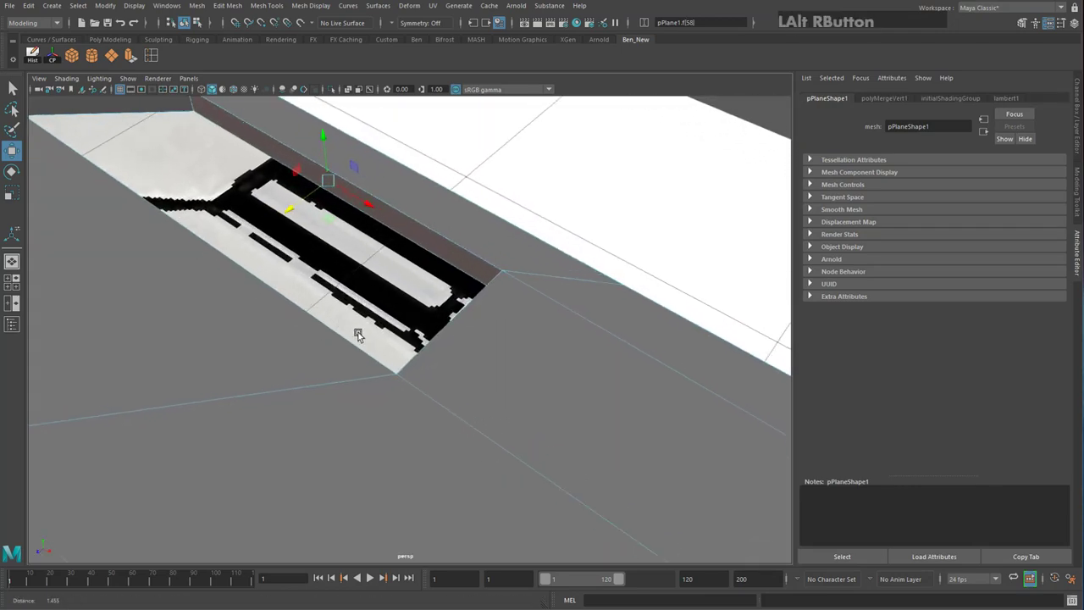
alt+drag(310, 248, 426, 169)
shift+click(426, 223)
alt+drag(426, 222, 428, 265)
shift+click(430, 262)
Select the inner wall faces starting from the slot's end wall, check them in wireframe display, and delete them
click(323, 235)
alt+drag(460, 254, 374, 251)
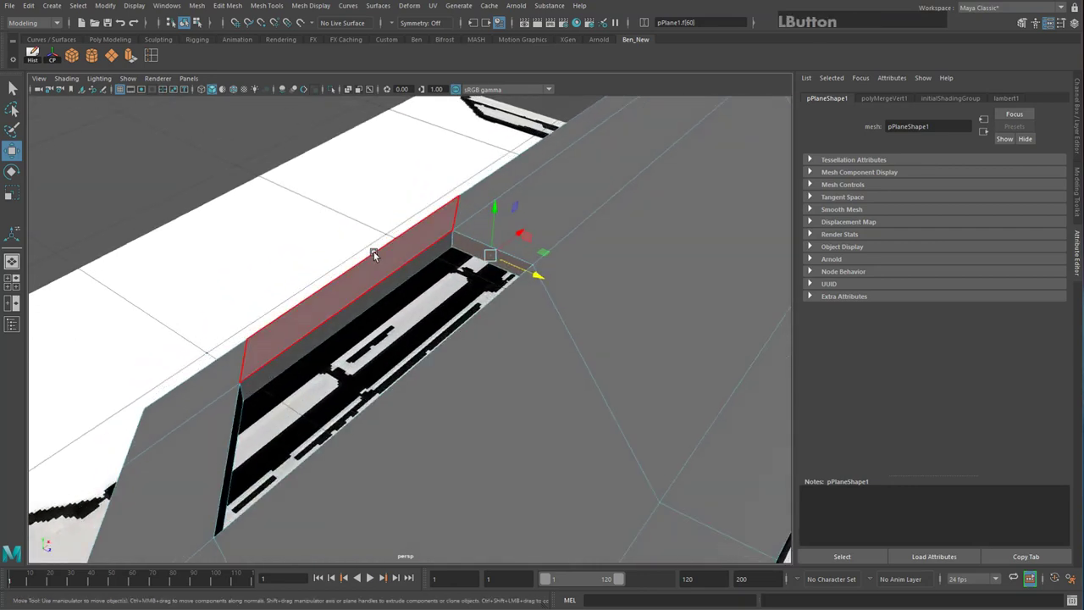
click(463, 248)
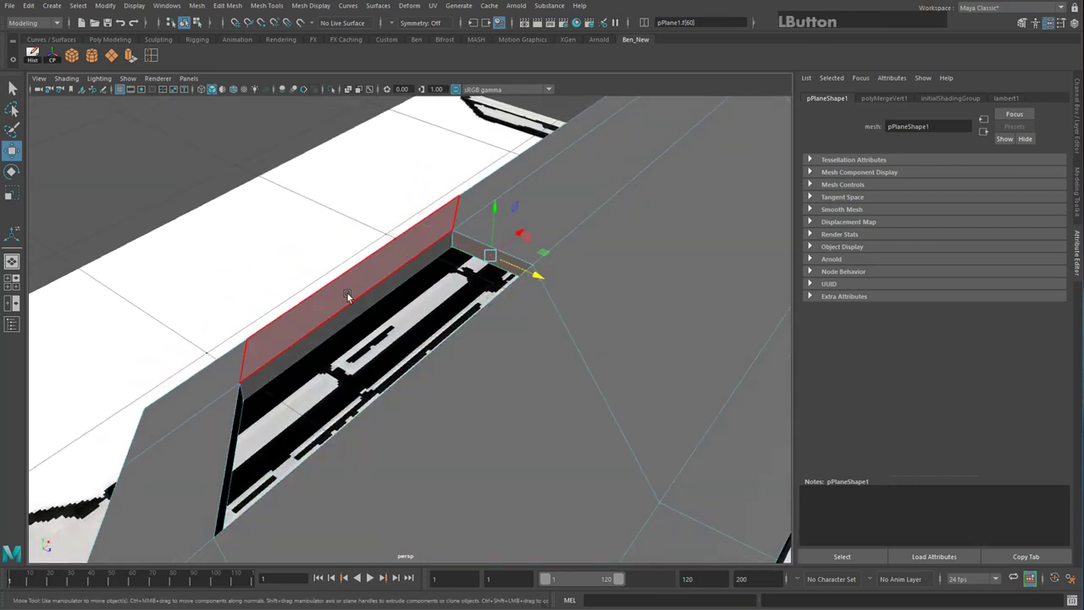
shift+click(434, 256)
alt+drag(403, 268, 666, 224)
key(4)
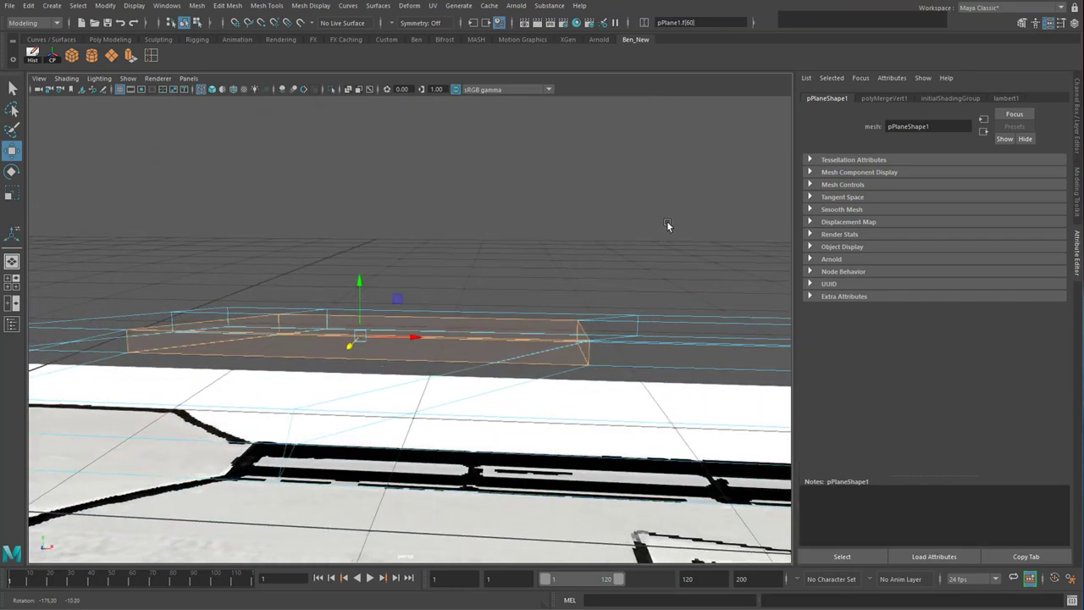
key(5)
alt+drag(415, 266, 399, 298)
key(Delete)
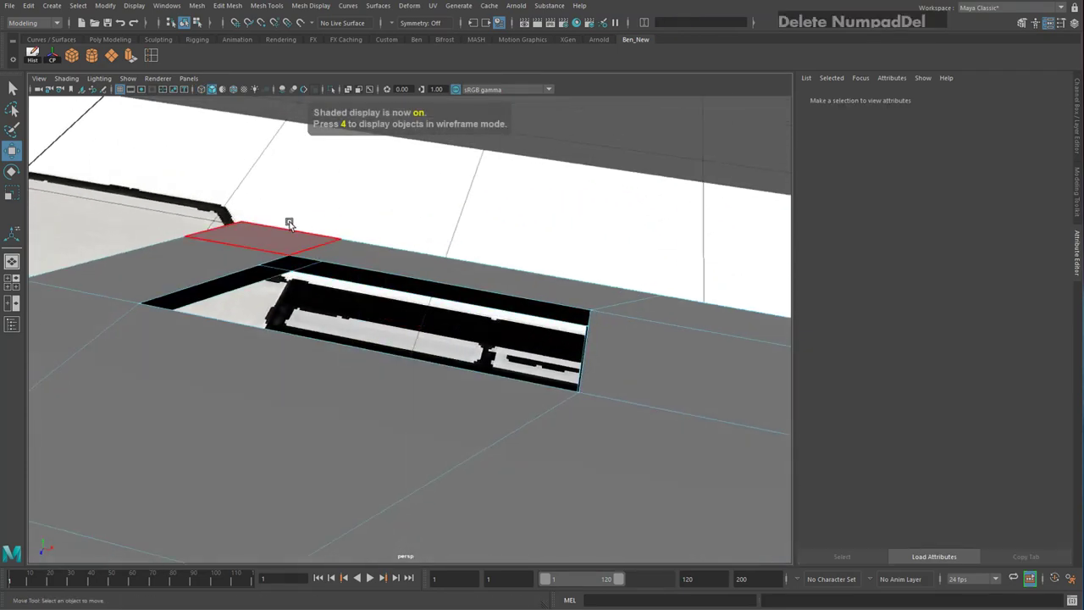
Try deleting two of the blade's top faces beside the slot to look inside the mesh, and undo both deletions
alt+drag(542, 274, 493, 259)
alt+right_drag(324, 288, 368, 284)
alt+middle_drag(368, 284, 454, 270)
alt+drag(455, 269, 458, 279)
alt+middle_drag(457, 279, 404, 357)
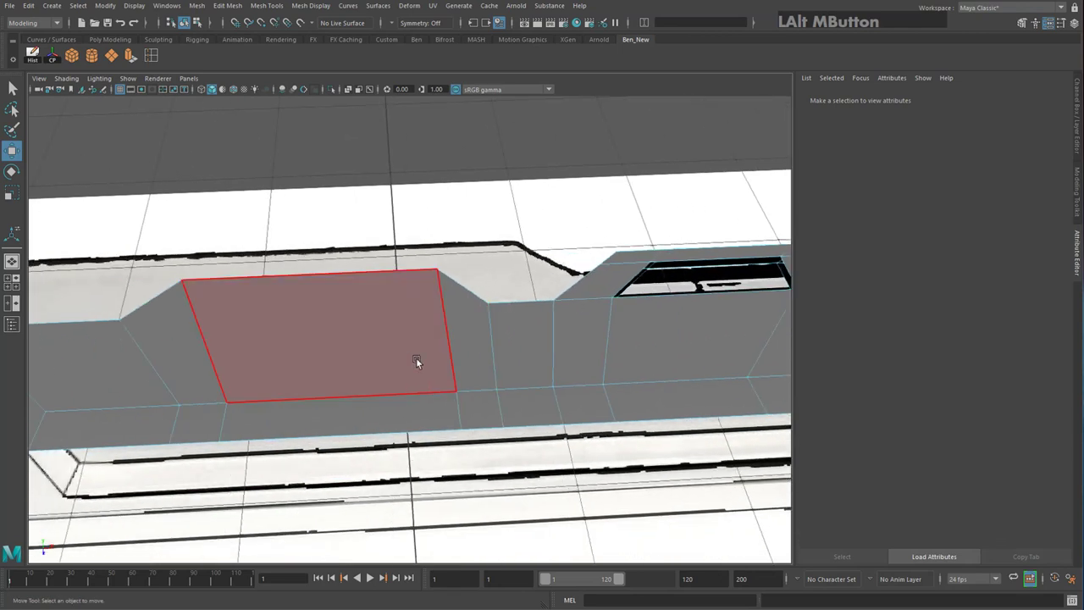
alt+middle_drag(306, 352, 554, 276)
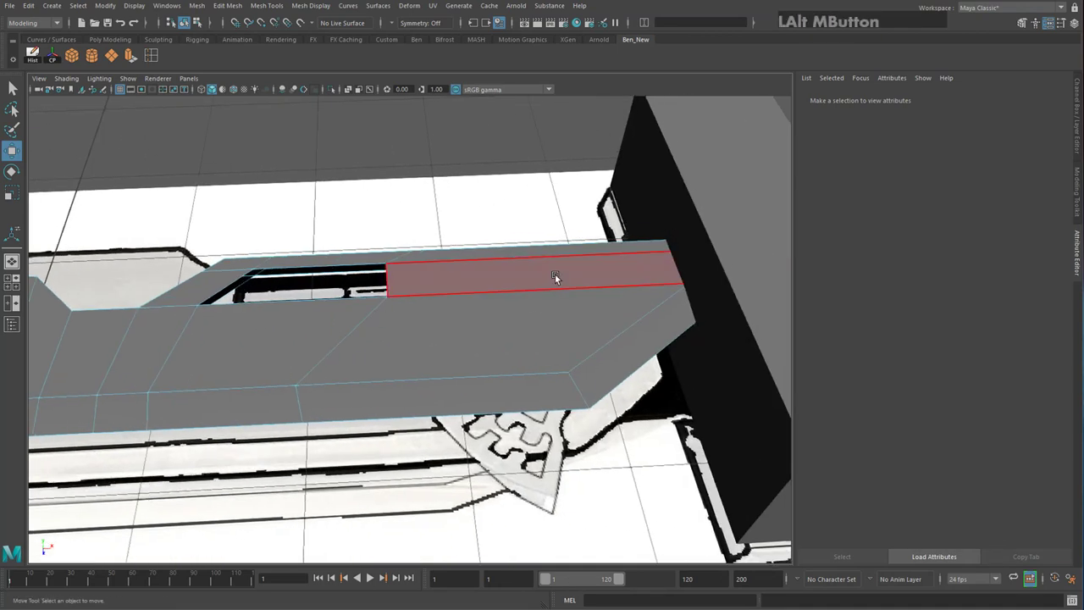
click(428, 336)
key(Delete)
click(502, 337)
key(Delete)
alt+scroll(584, 315, up, 5)
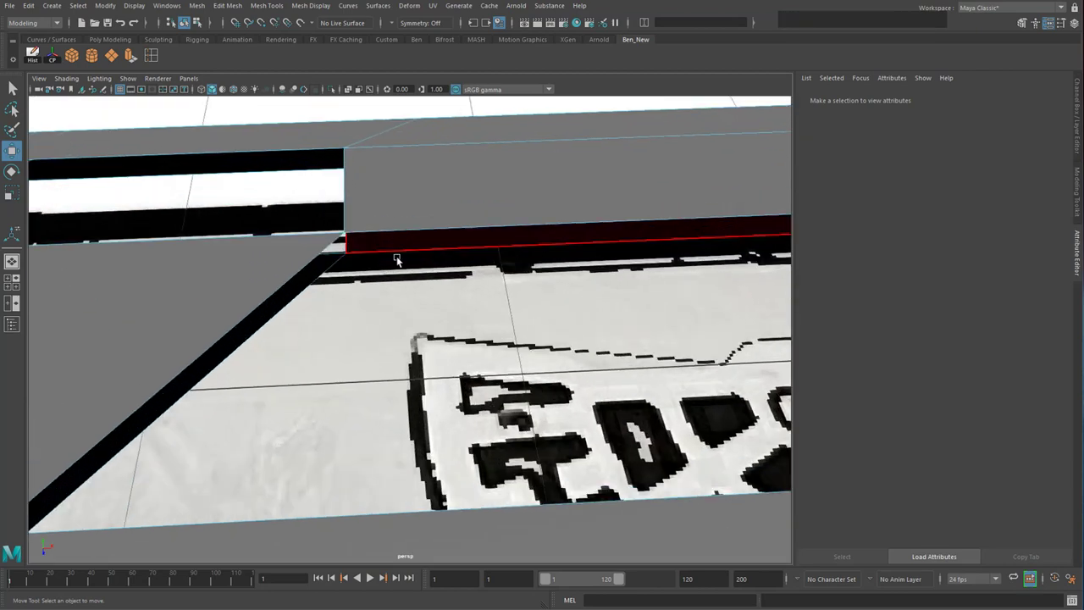
key(ctrl+z)
key(ctrl+z)
Return the blade to object mode and add the Bridge command to the Ben_New shelf
alt+middle_drag(513, 338, 399, 274)
mouse_move(399, 274)
alt+mouse_down()
mouse_move(377, 296)
mouse_move(408, 286)
alt+mouse_up()
right_click(407, 286)
click(455, 266)
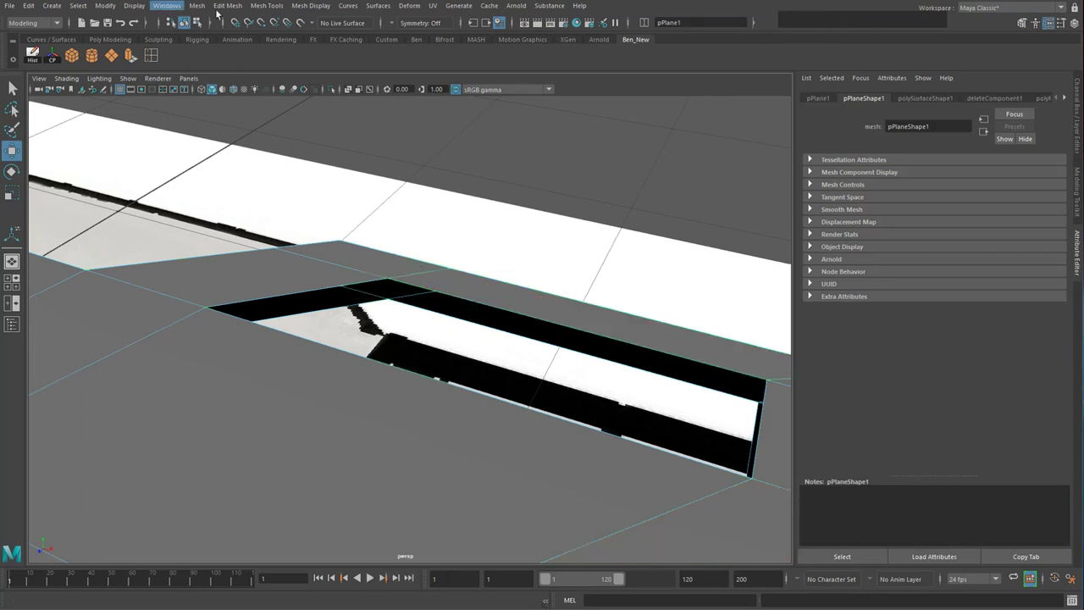
click(272, 10)
mouse_move(229, 6)
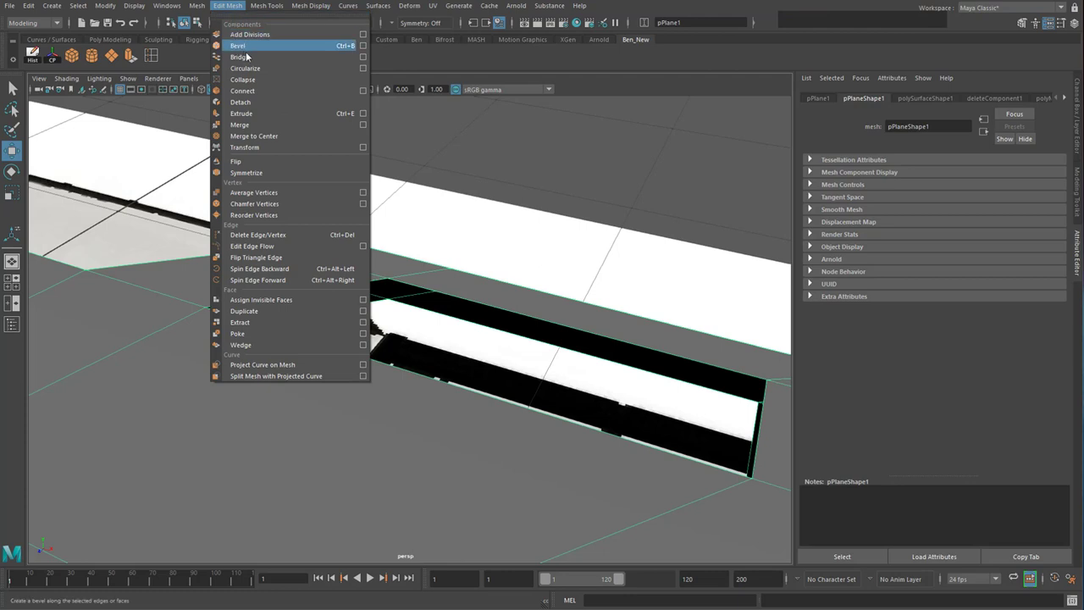
click(11, 88)
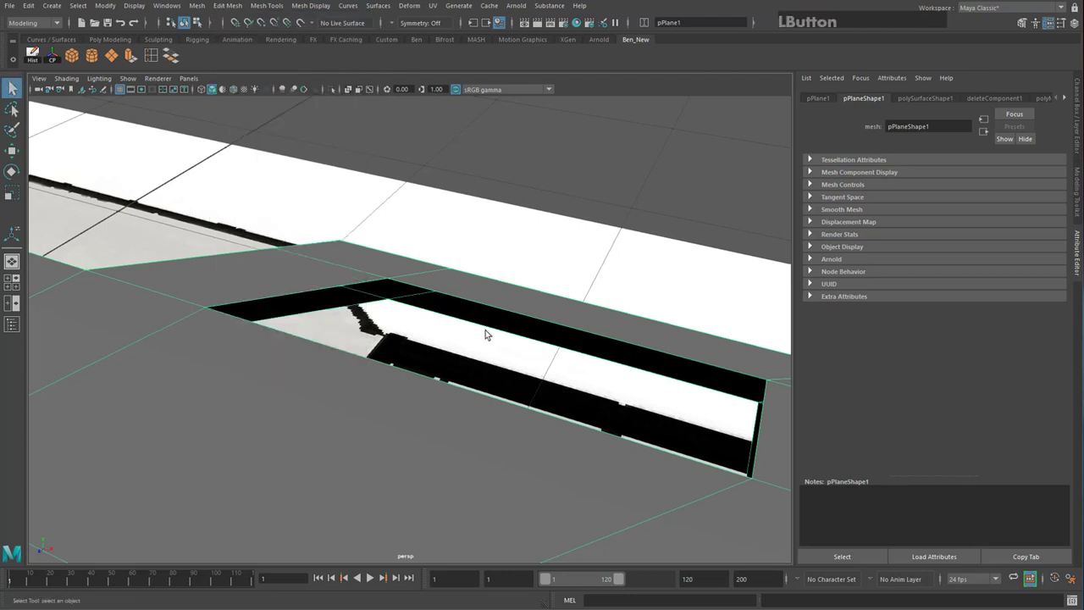
Select the upper and lower border edges around the slot opening, bridge them into new walls, and return to object mode
right_drag(445, 293, 447, 270)
alt+drag(428, 316, 456, 307)
click(377, 309)
shift+click(430, 287)
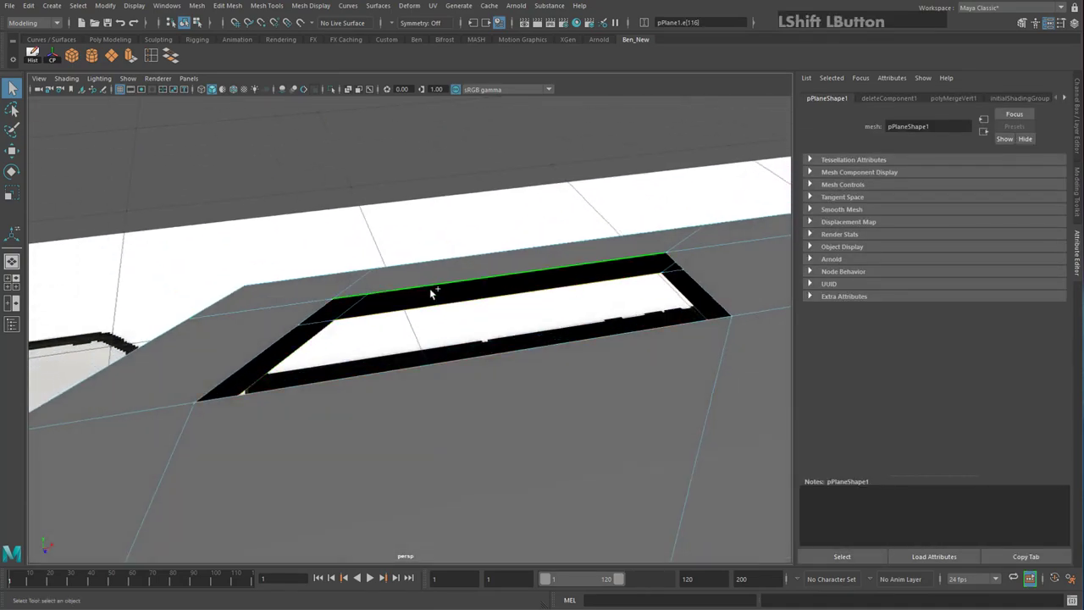
alt+drag(387, 278, 423, 283)
mouse_move(338, 283)
alt+mouse_down()
mouse_move(347, 346)
mouse_move(370, 339)
mouse_move(340, 288)
alt+mouse_up()
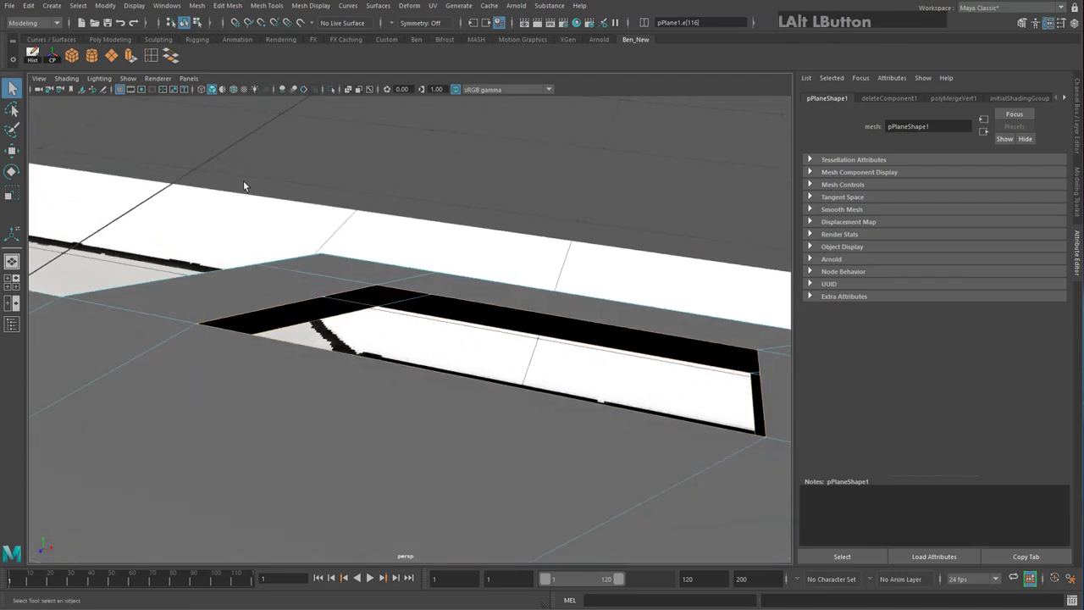
click(172, 56)
alt+drag(508, 254, 392, 341)
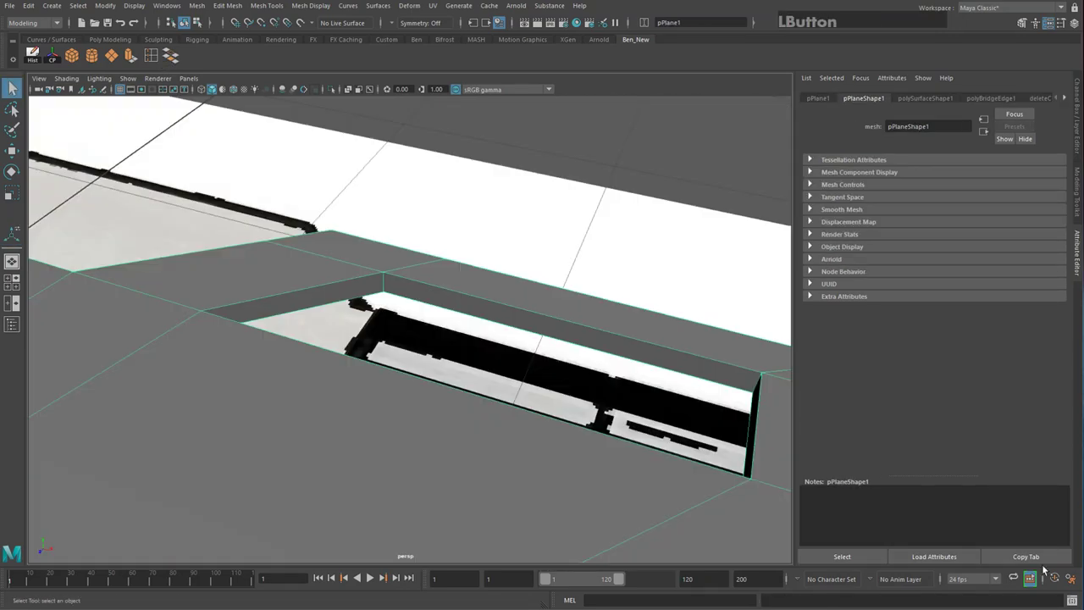
alt+drag(475, 366, 381, 353)
alt+middle_drag(380, 353, 324, 341)
alt+drag(324, 340, 435, 326)
right_drag(436, 326, 481, 301)
scroll(310, 387, down, 5)
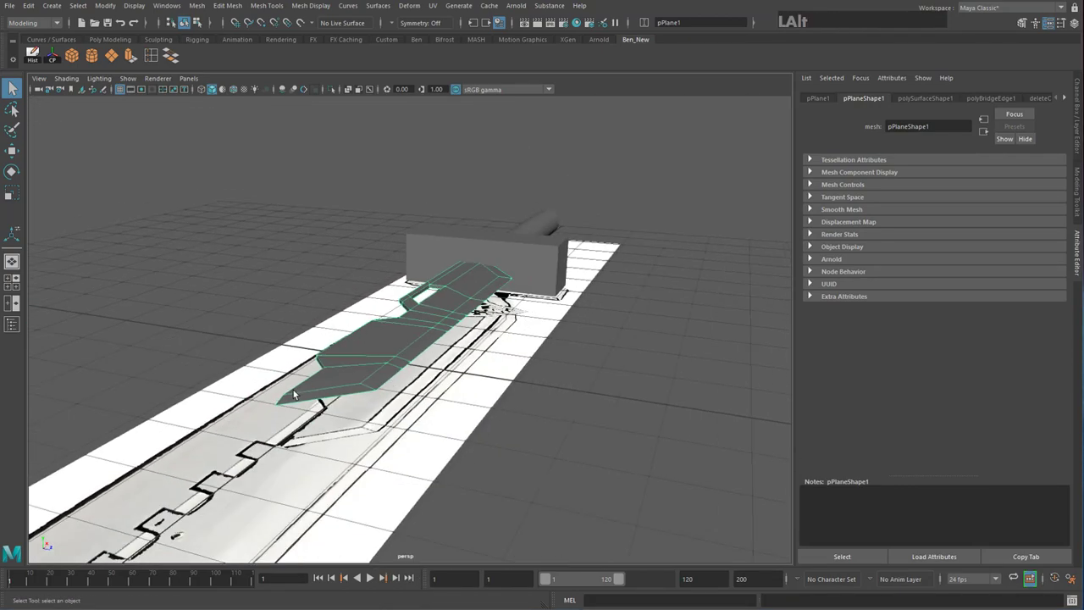
Examine the blade mesh from the far tip to the slot in different component modes, ending in object mode
alt+drag(310, 387, 478, 330)
scroll(500, 289, up, 5)
alt+middle_drag(500, 290, 486, 291)
click(545, 257)
alt+drag(544, 257, 368, 374)
click(393, 264)
right_drag(367, 373, 367, 341)
click(359, 388)
mouse_move(359, 387)
alt+middle_down()
mouse_move(418, 268)
mouse_move(358, 367)
alt+middle_up()
right_drag(424, 337, 580, 362)
click(472, 315)
alt+drag(472, 314, 511, 412)
right_drag(370, 294, 426, 276)
click(398, 324)
alt+drag(398, 325, 315, 312)
alt+middle_drag(304, 305, 423, 305)
Add the Bevel command to the Ben_New shelf and apply it to the whole blade mesh
click(227, 6)
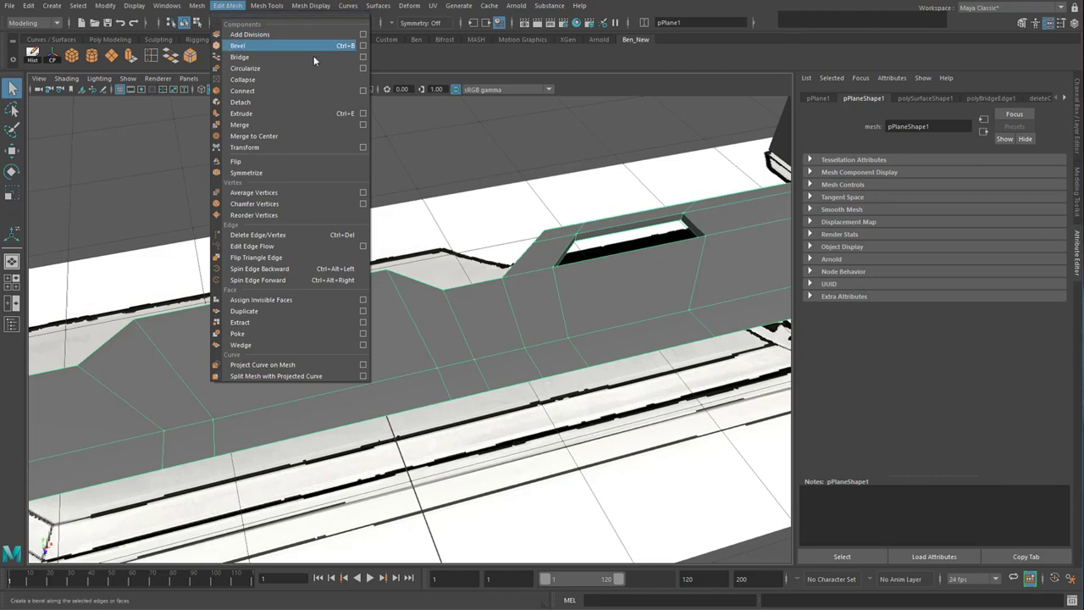
click(404, 55)
alt+drag(435, 163, 391, 293)
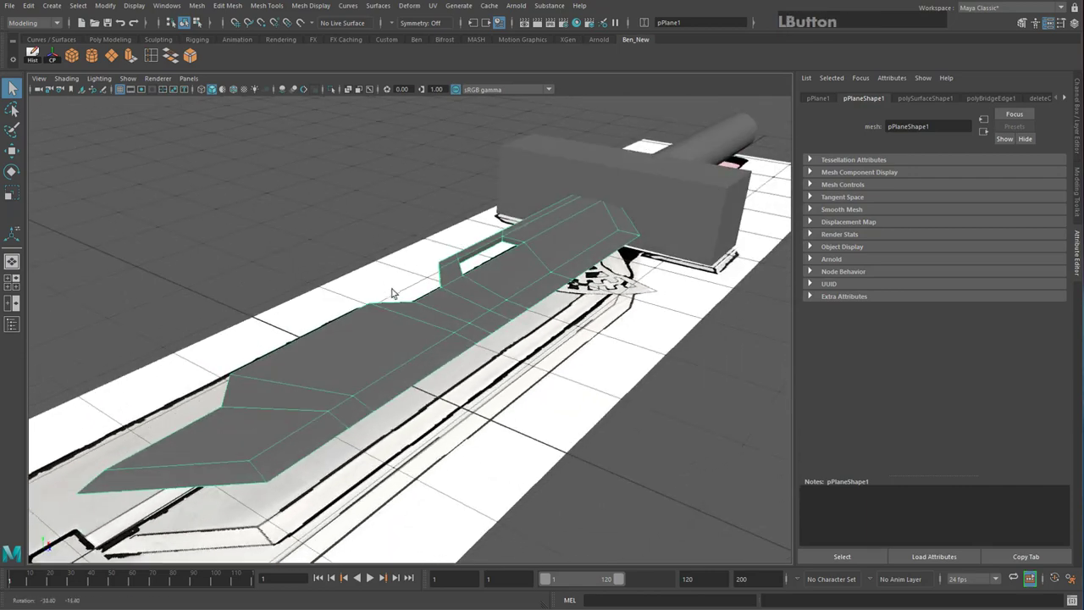
click(192, 56)
Examine the bevelled edges and corners along the blade's tip, cutting edge and slot
scroll(413, 476, up, 5)
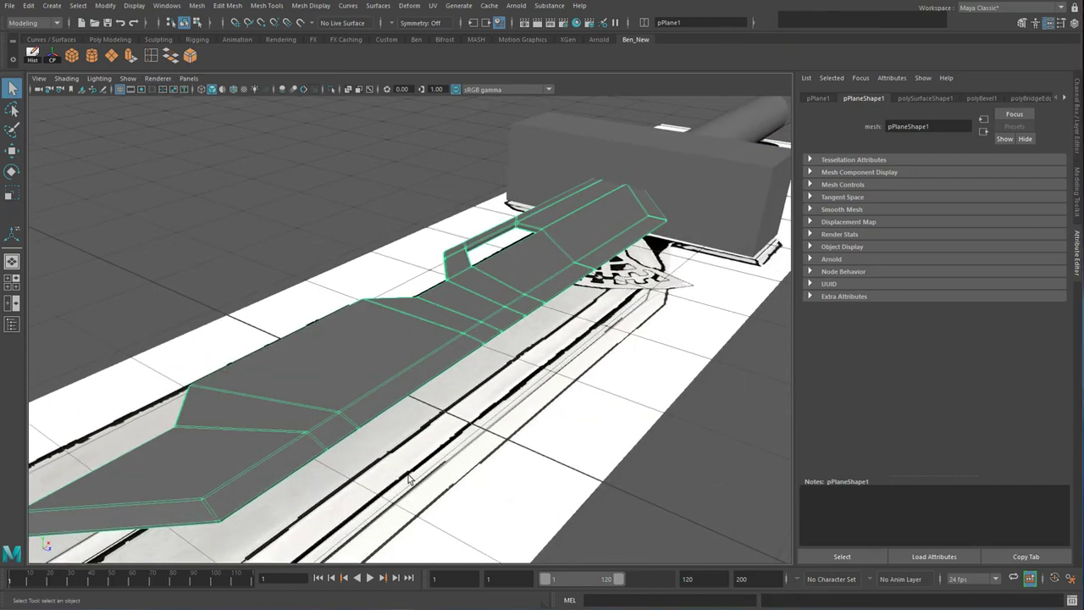
alt+drag(387, 359, 456, 348)
alt+middle_drag(456, 349, 465, 269)
alt+drag(465, 268, 411, 438)
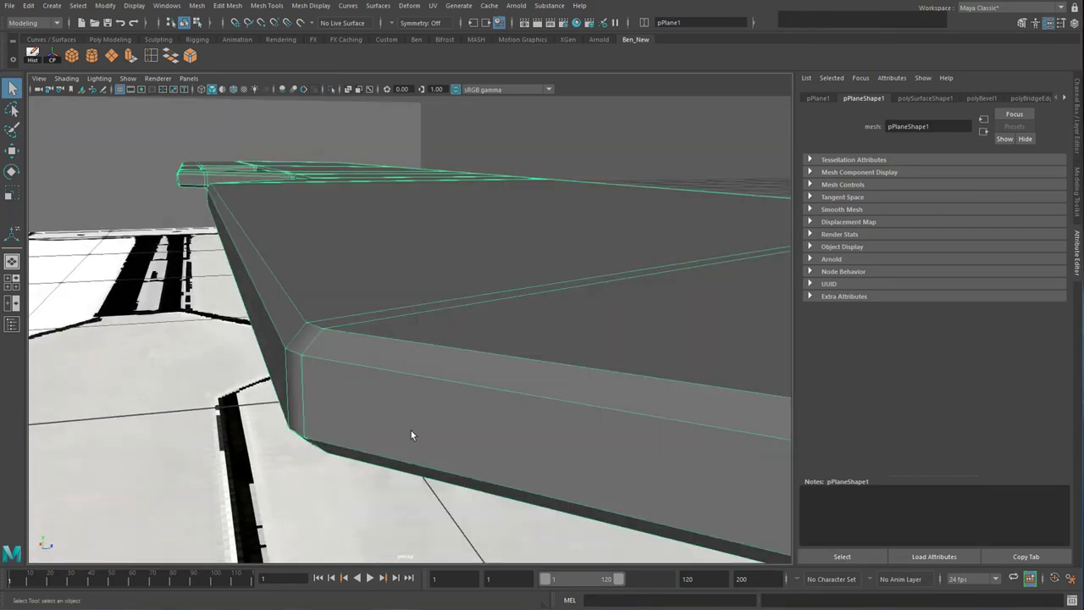
alt+drag(382, 372, 361, 353)
alt+middle_drag(325, 249, 331, 311)
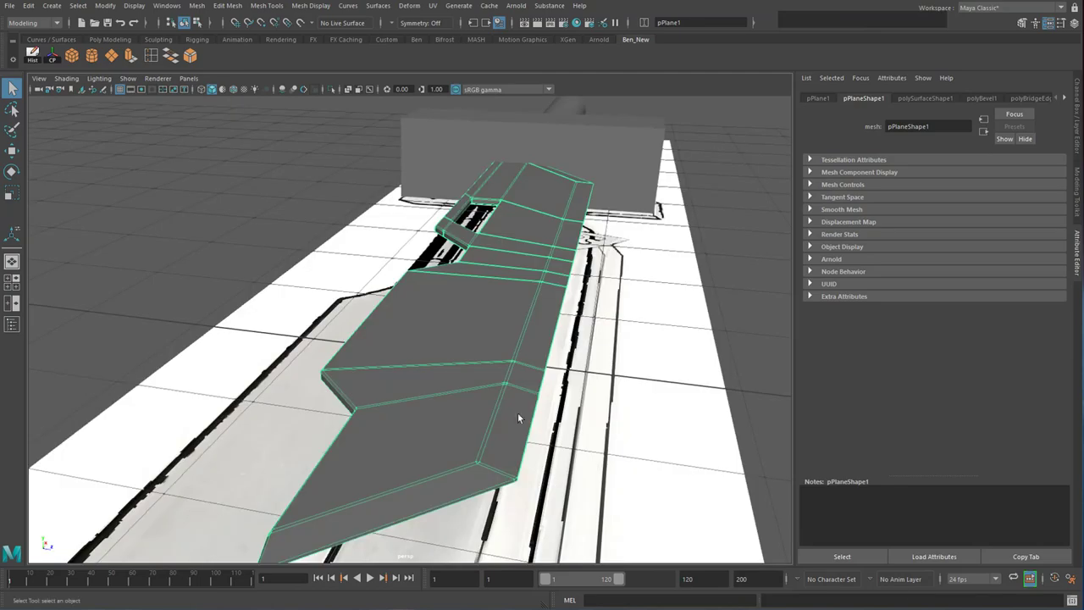
scroll(520, 419, up, 3)
alt+middle_drag(525, 429, 579, 270)
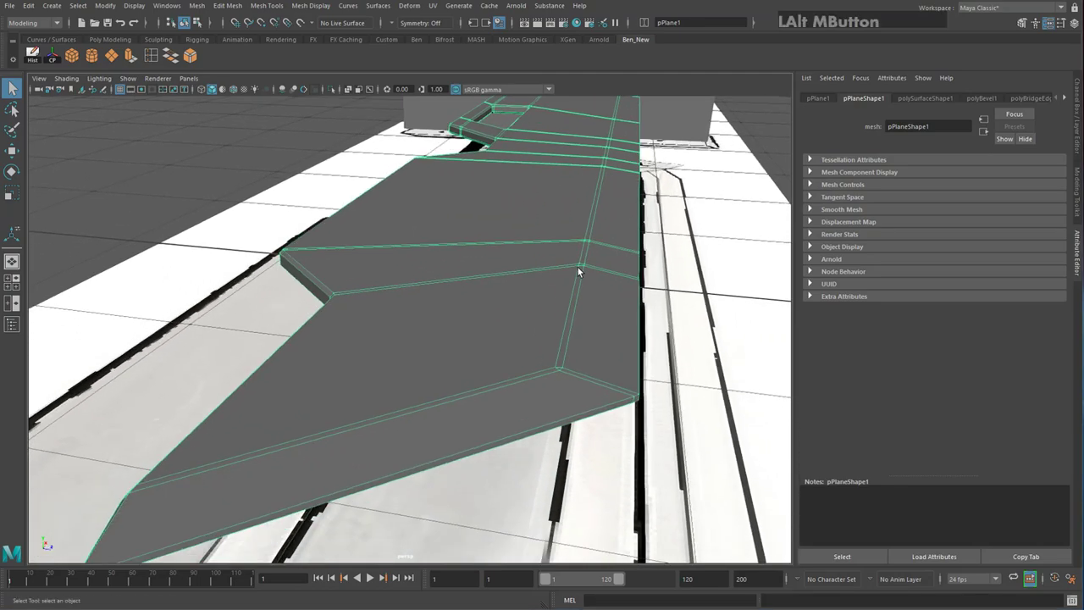
alt+middle_drag(298, 337, 569, 317)
alt+drag(475, 328, 522, 317)
alt+middle_drag(432, 252, 513, 420)
alt+drag(324, 196, 273, 193)
alt+middle_drag(273, 194, 443, 404)
alt+drag(444, 404, 416, 378)
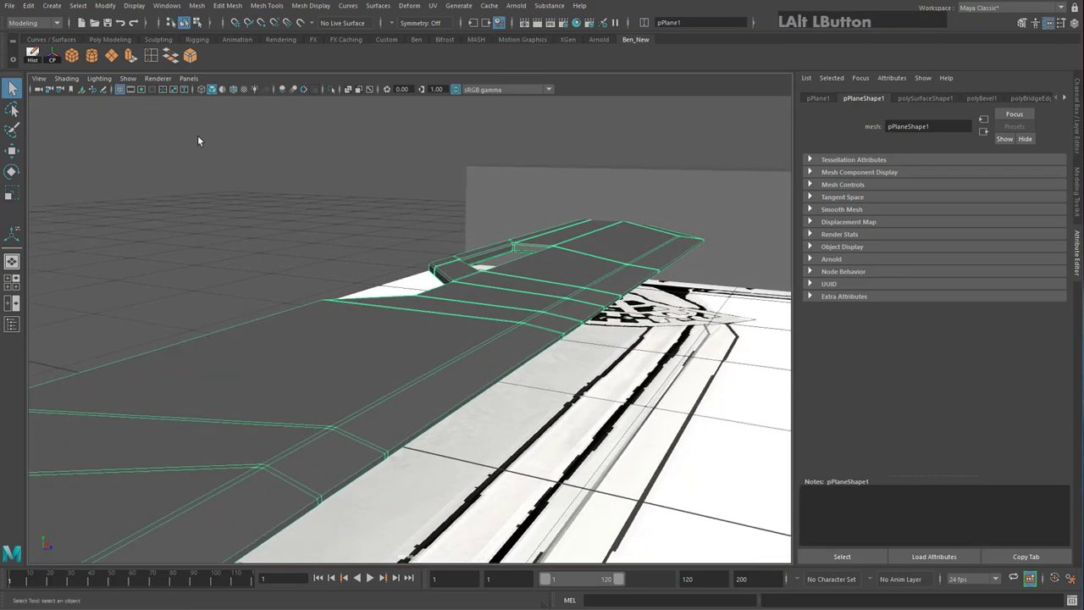
Try a second bevel on the already bevelled blade mesh, adjusting its fraction, and undo it
click(107, 40)
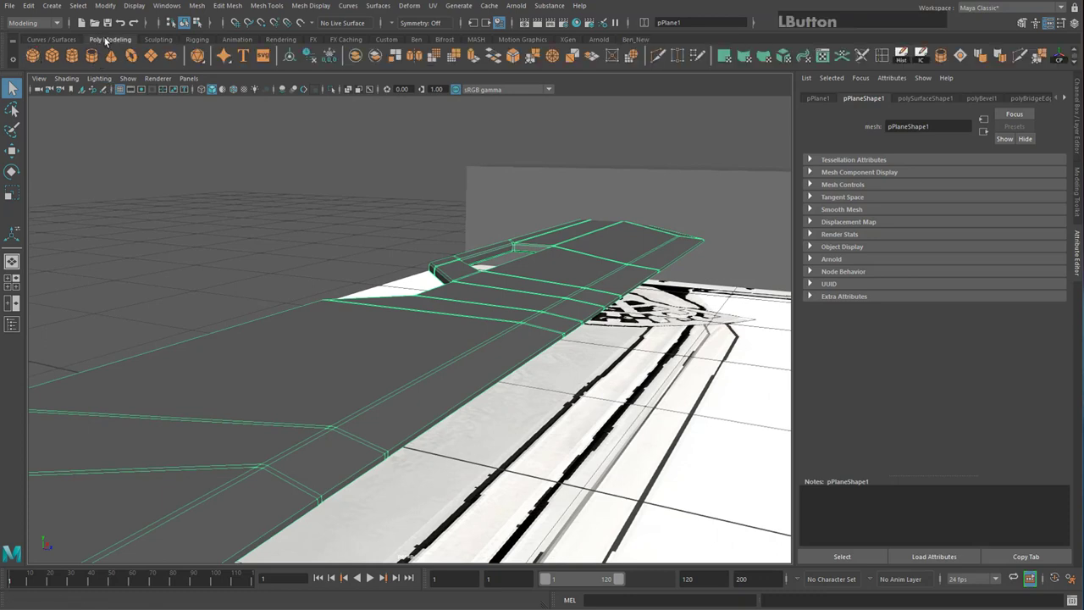
click(511, 60)
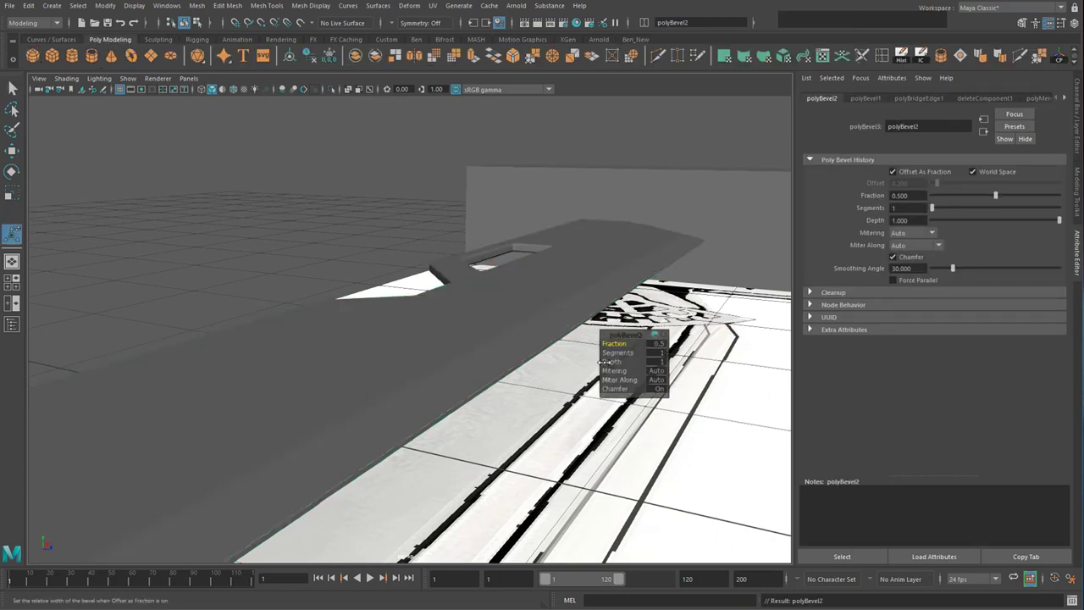
mouse_move(614, 343)
mouse_down()
mouse_move(601, 345)
mouse_move(622, 342)
mouse_move(611, 342)
mouse_up()
click(467, 313)
key(ctrl+z)
key(ctrl+z)
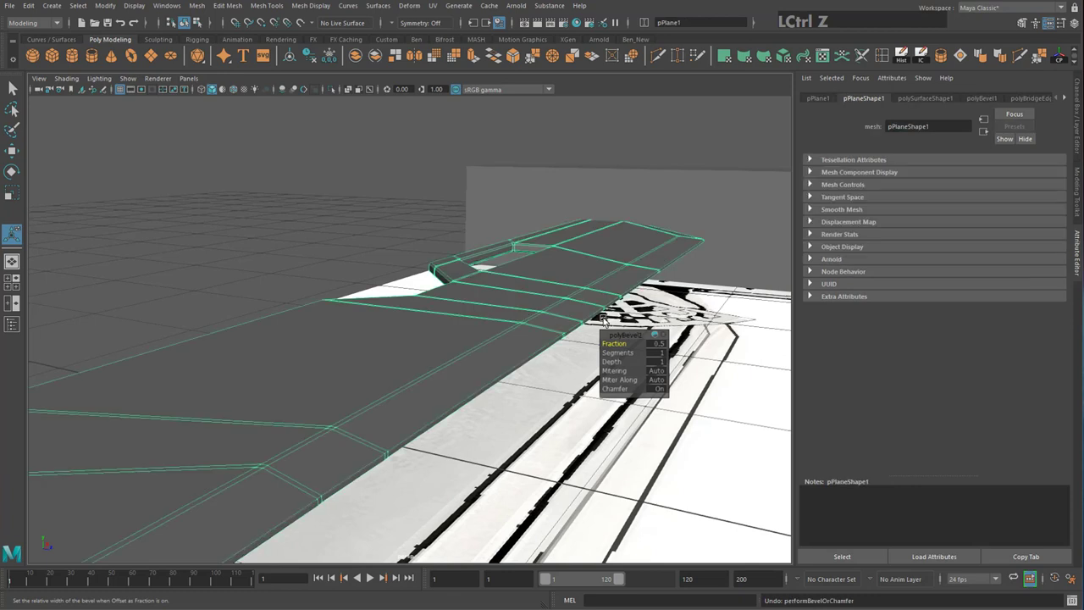
Undo the blade's existing bevel and reapply it with the Bevel command from the Ben_New shelf
key(ctrl+z)
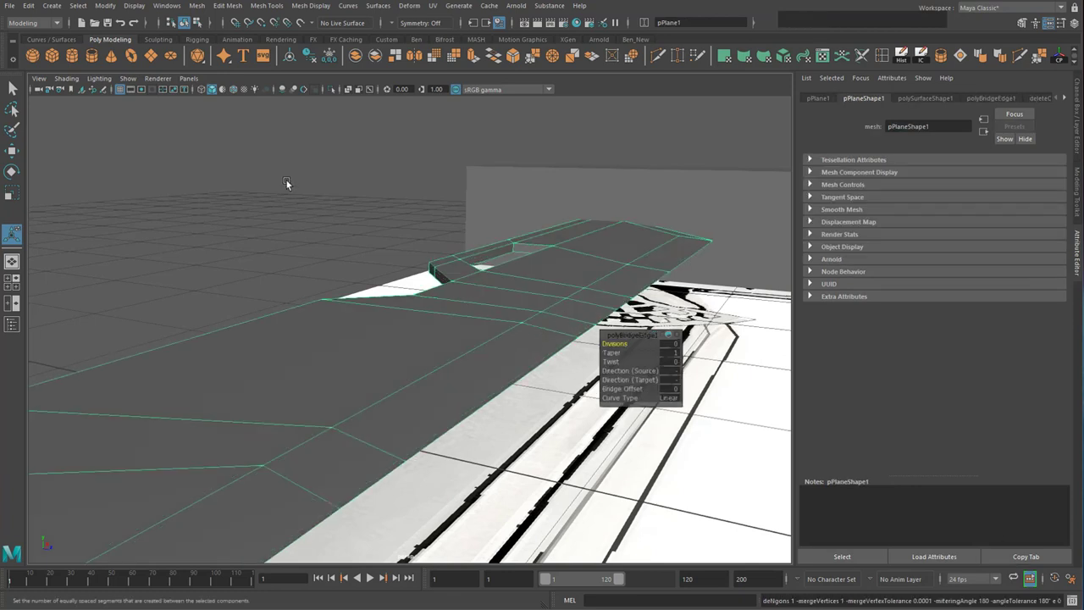
click(637, 40)
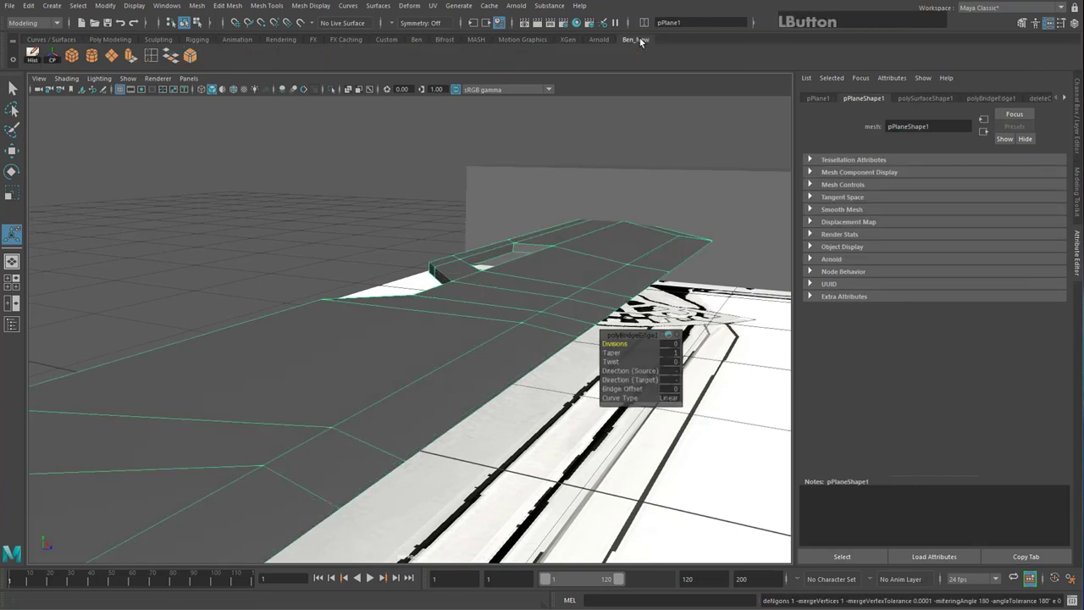
click(191, 58)
alt+drag(562, 286, 796, 206)
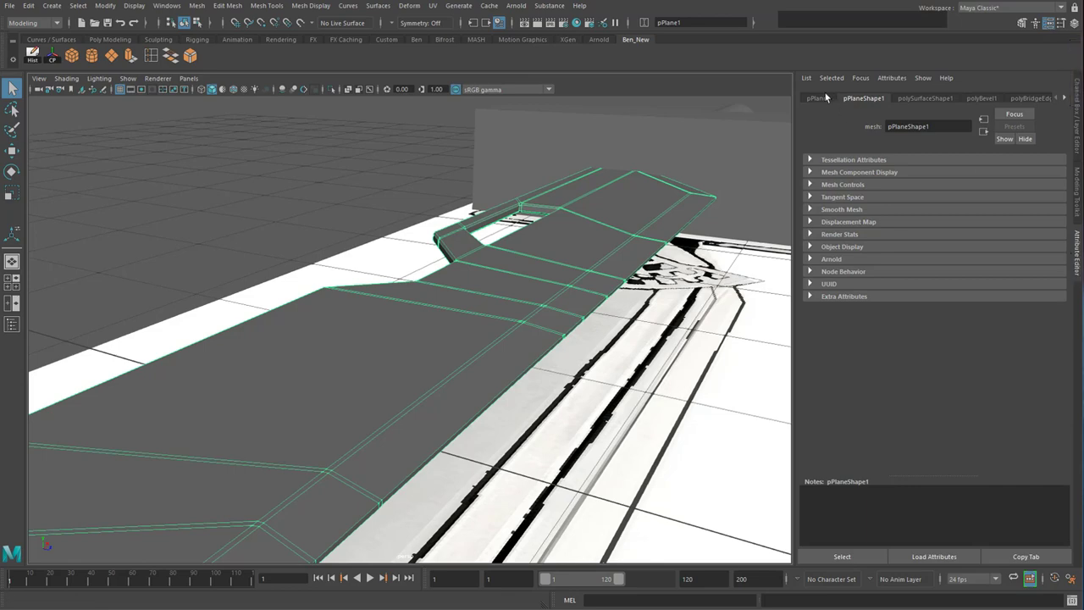
Look through the blade's construction history nodes and show the polyBevel1 settings
click(981, 99)
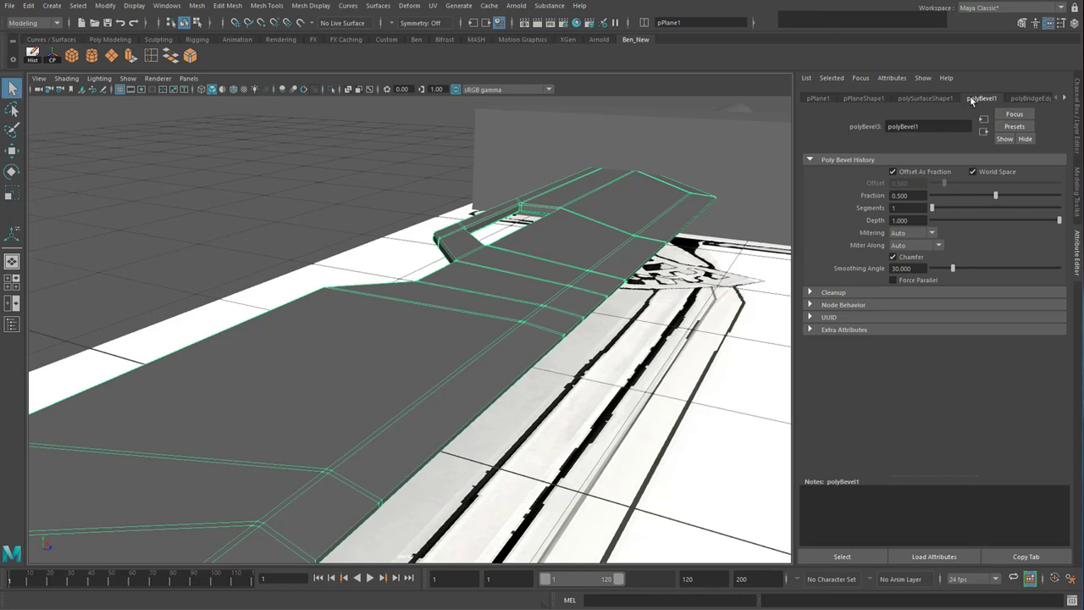
click(1063, 99)
click(1054, 98)
click(1054, 98)
click(1054, 98)
click(1054, 99)
alt+middle_drag(634, 328, 622, 280)
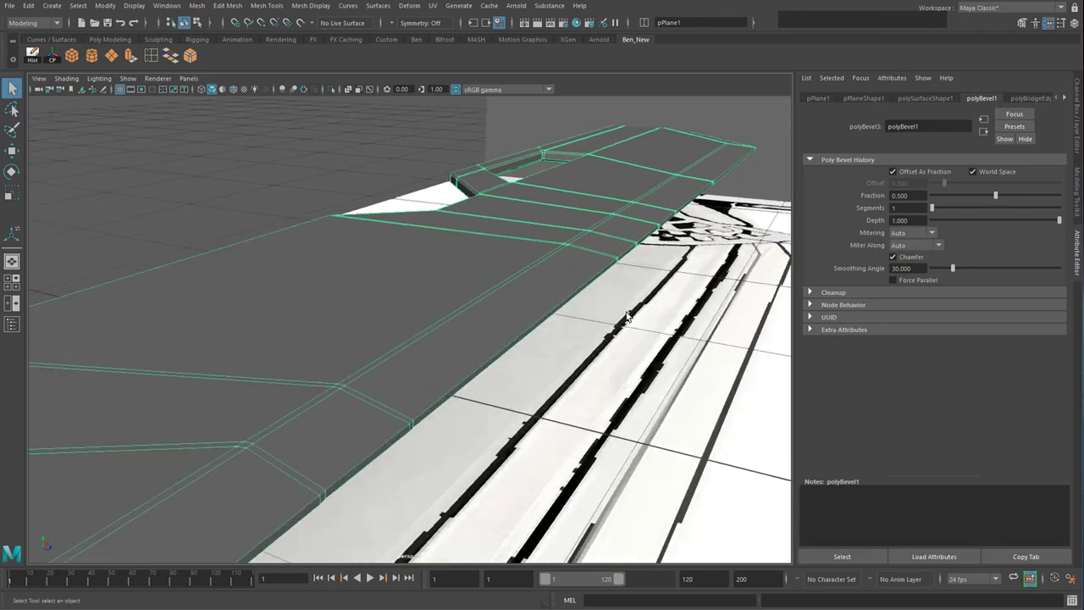
Try different fractions for the blade's bevel, including the maximum of 1, and set it to 0.085
drag(999, 194, 957, 195)
alt+drag(588, 242, 613, 251)
alt+middle_drag(613, 246, 709, 230)
scroll(629, 234, down, 3)
alt+drag(629, 235, 857, 229)
drag(956, 195, 1060, 196)
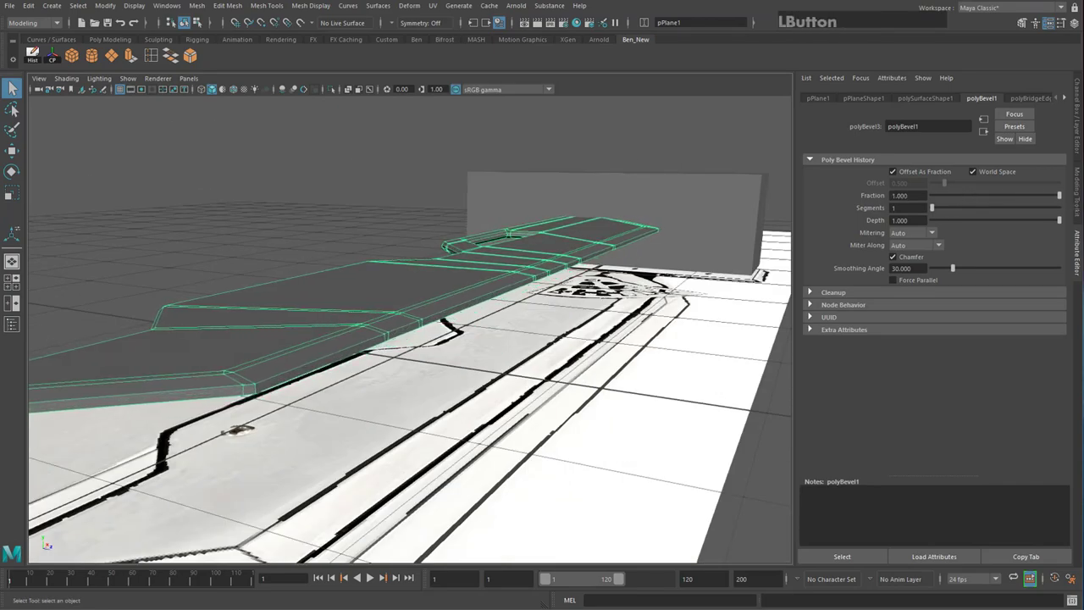
alt+drag(763, 254, 779, 218)
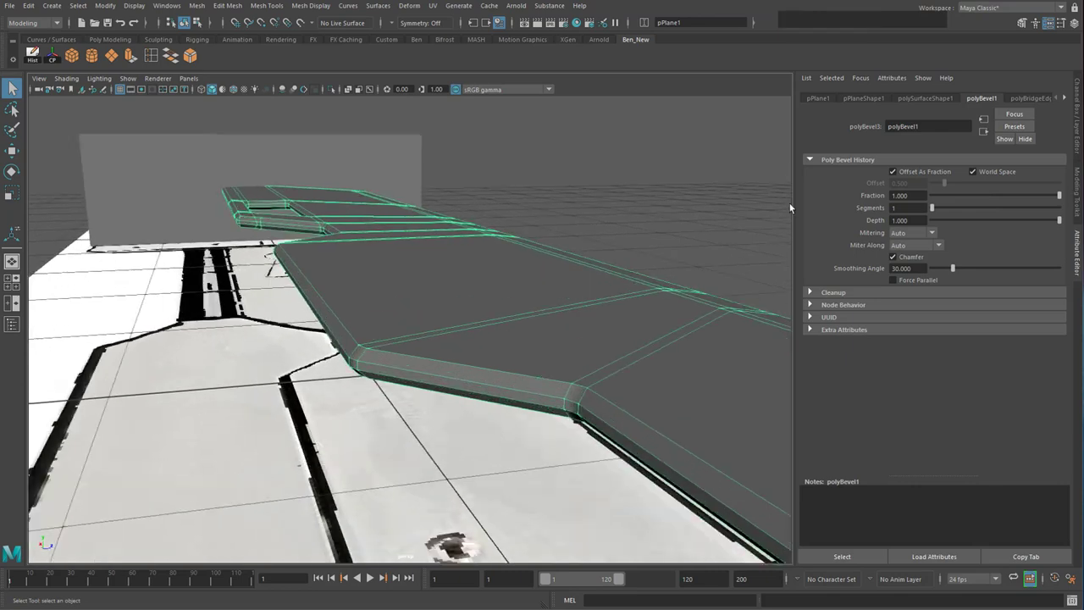
drag(992, 197, 940, 200)
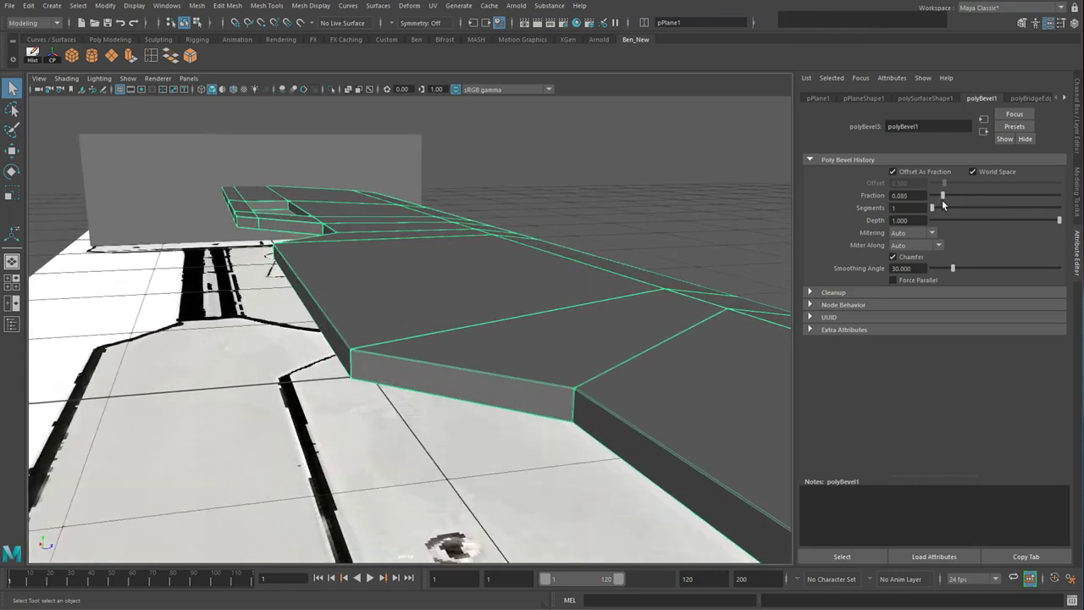
Examine the narrowed bevel along the blade's edges and corners from several angles
click(548, 277)
right_drag(517, 251, 558, 235)
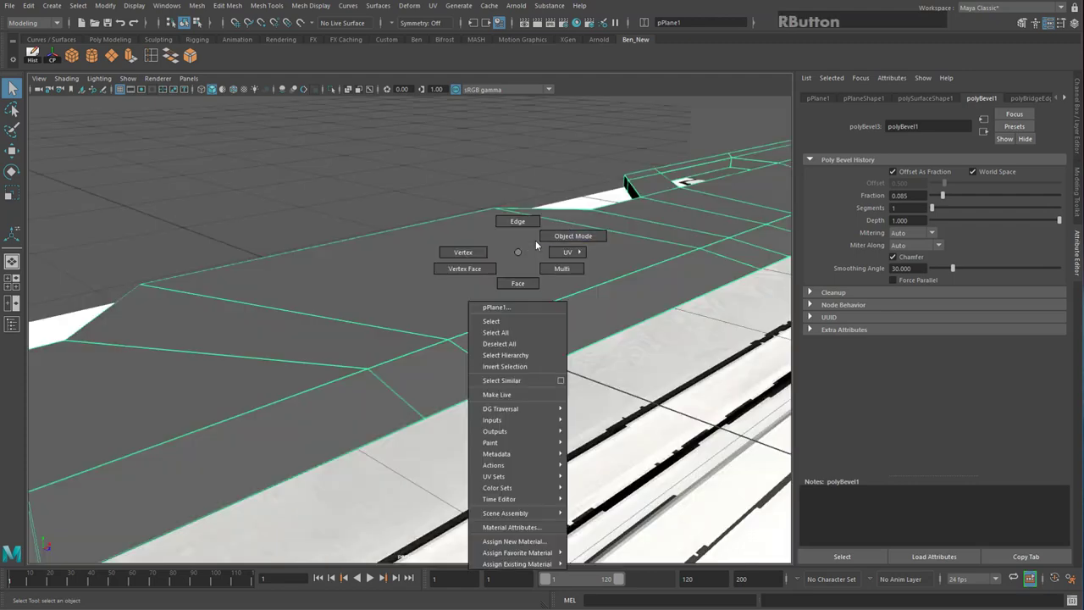
click(472, 259)
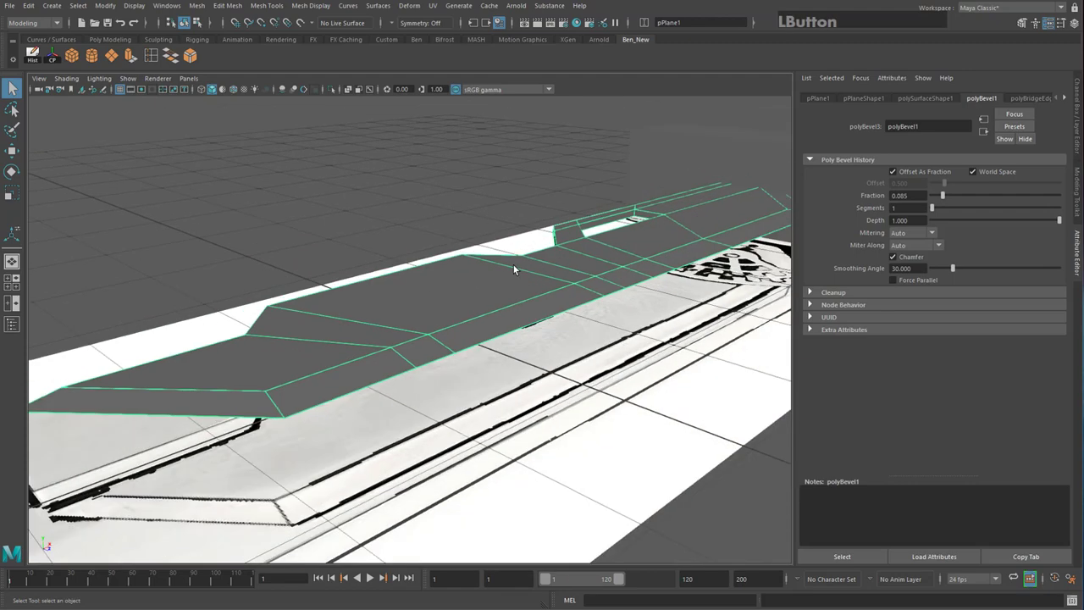
alt+drag(440, 257, 244, 111)
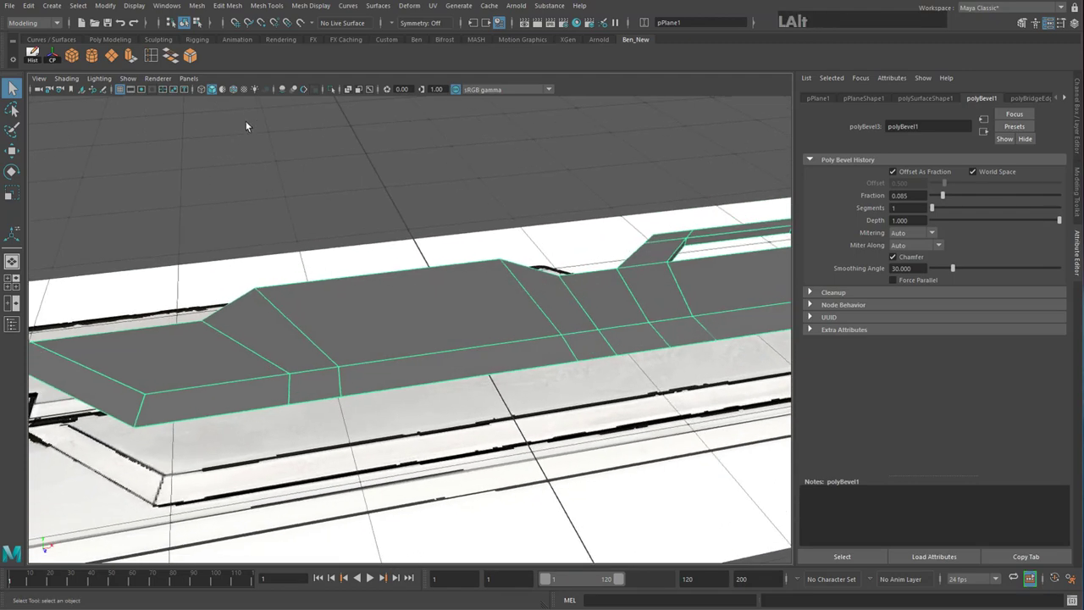
alt+middle_drag(244, 111, 327, 254)
alt+drag(327, 254, 329, 255)
alt+drag(387, 284, 364, 273)
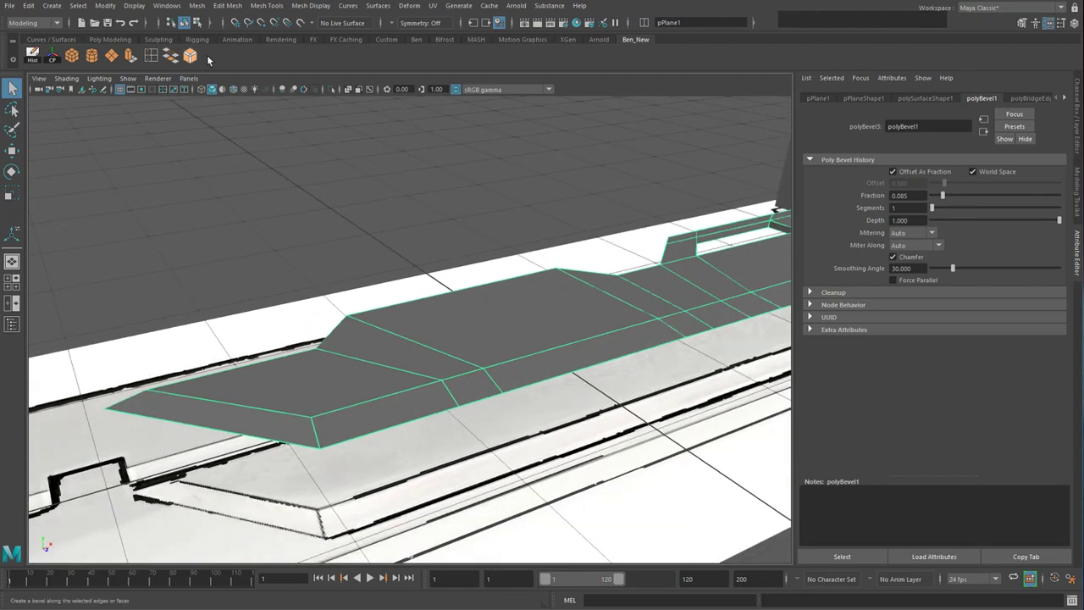
Copy the performBevelOrChamfer command from the Bevel item on the Poly Modeling shelf
click(120, 38)
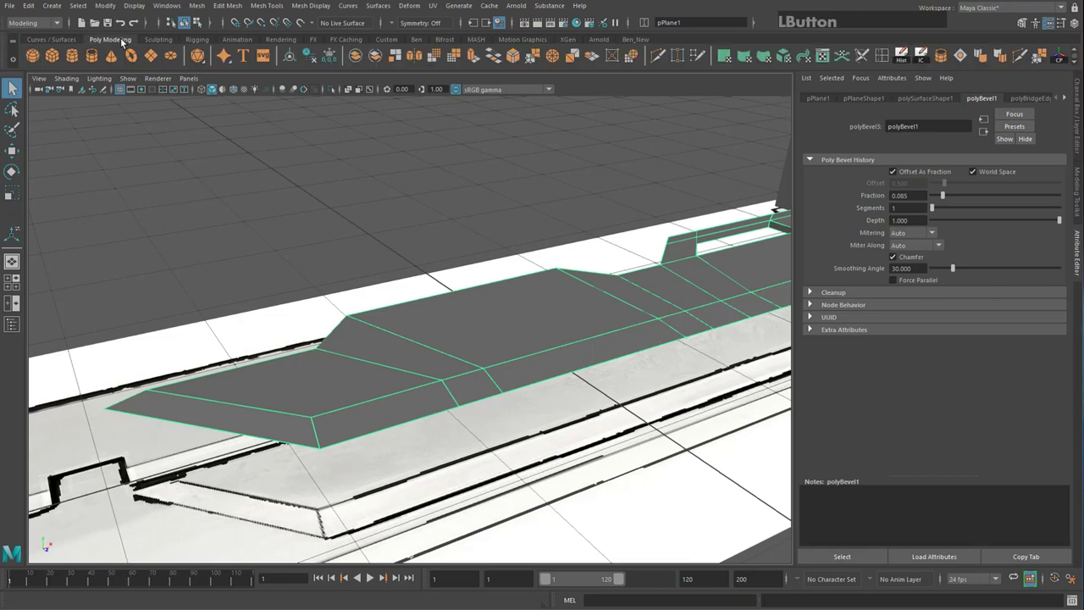
right_click(515, 56)
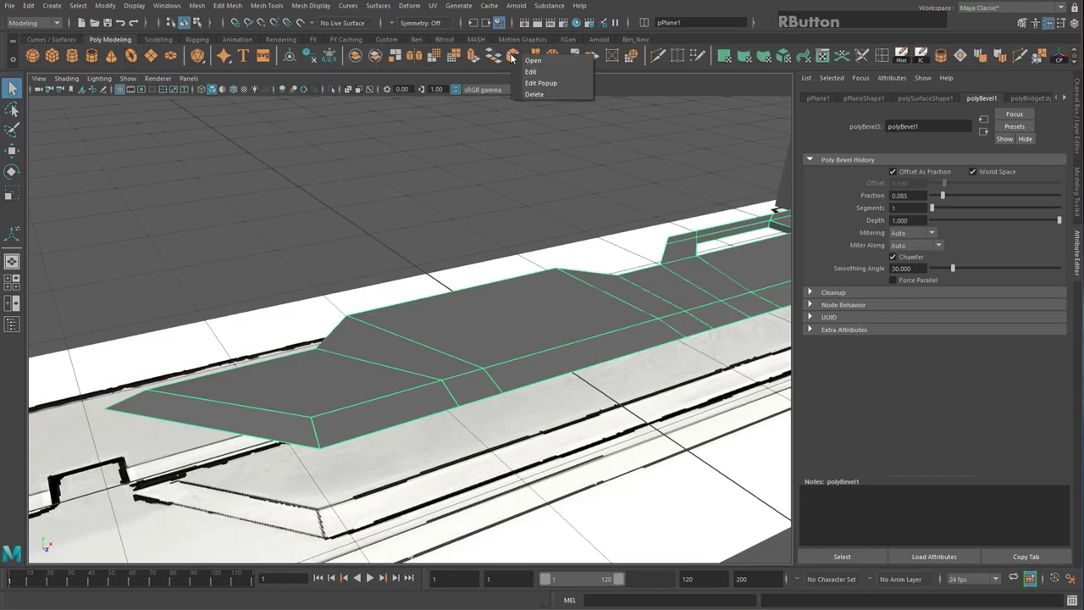
click(548, 77)
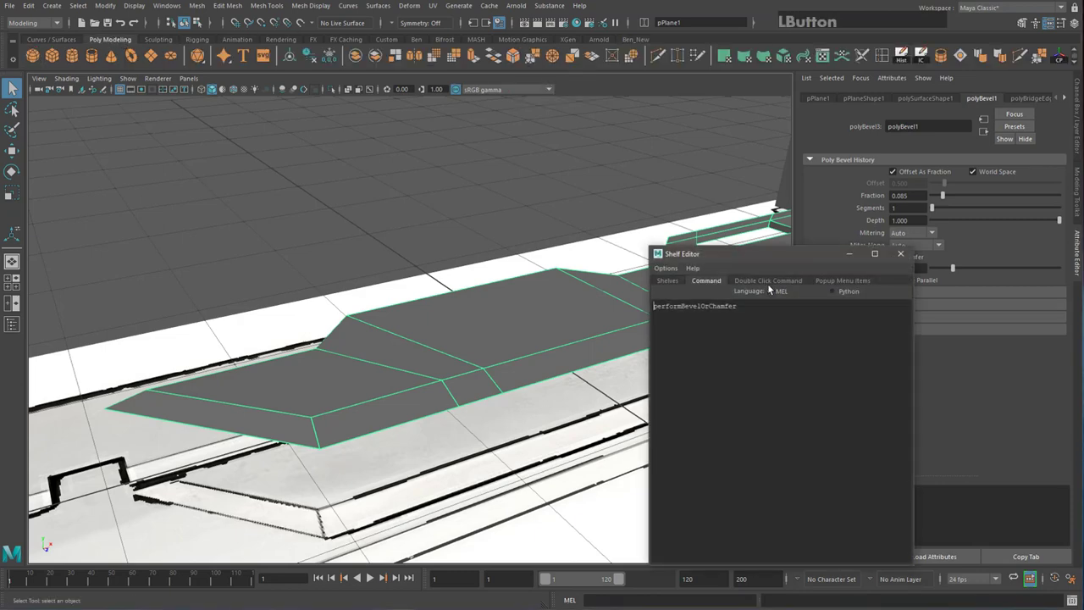
drag(754, 305, 538, 301)
key(ctrl+c)
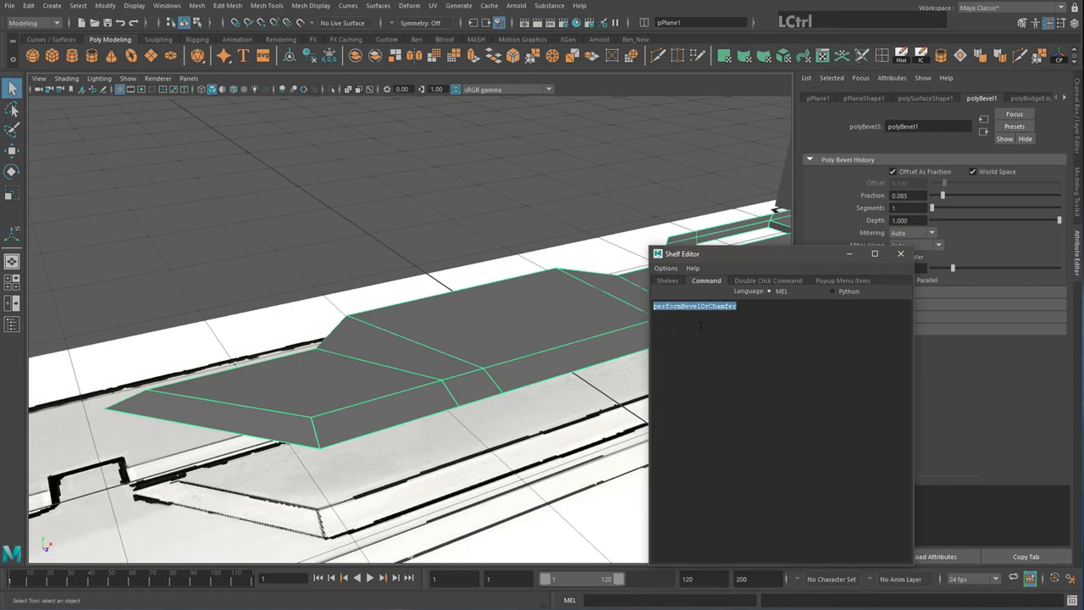
click(903, 255)
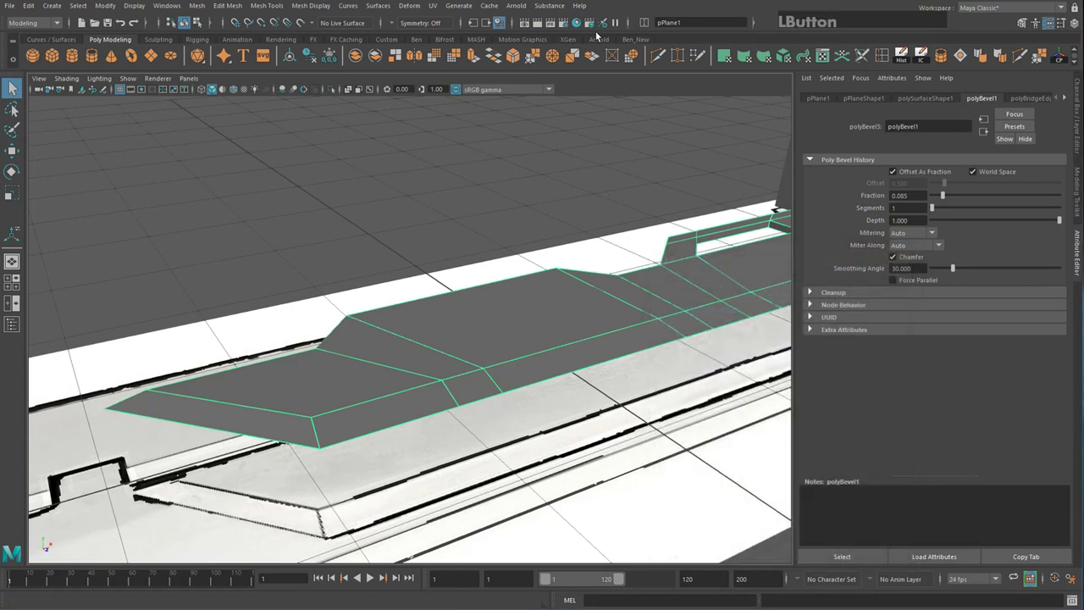
Replace the MEL command of the Ben_New shelf's Bevel item with performBevelOrChamfer and close the Shelf Editor
click(635, 40)
right_click(191, 55)
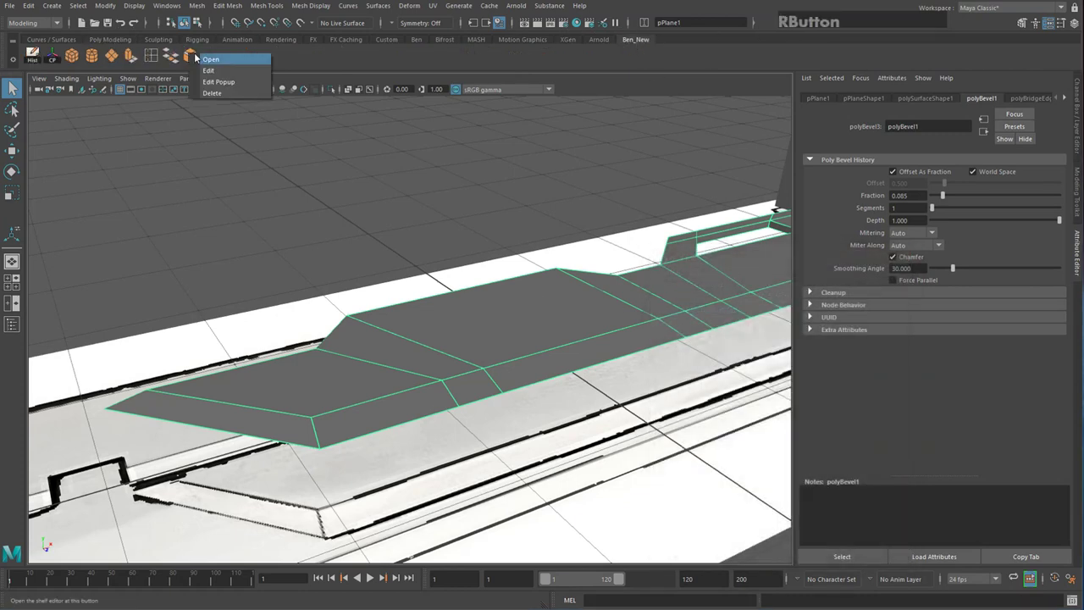
click(229, 71)
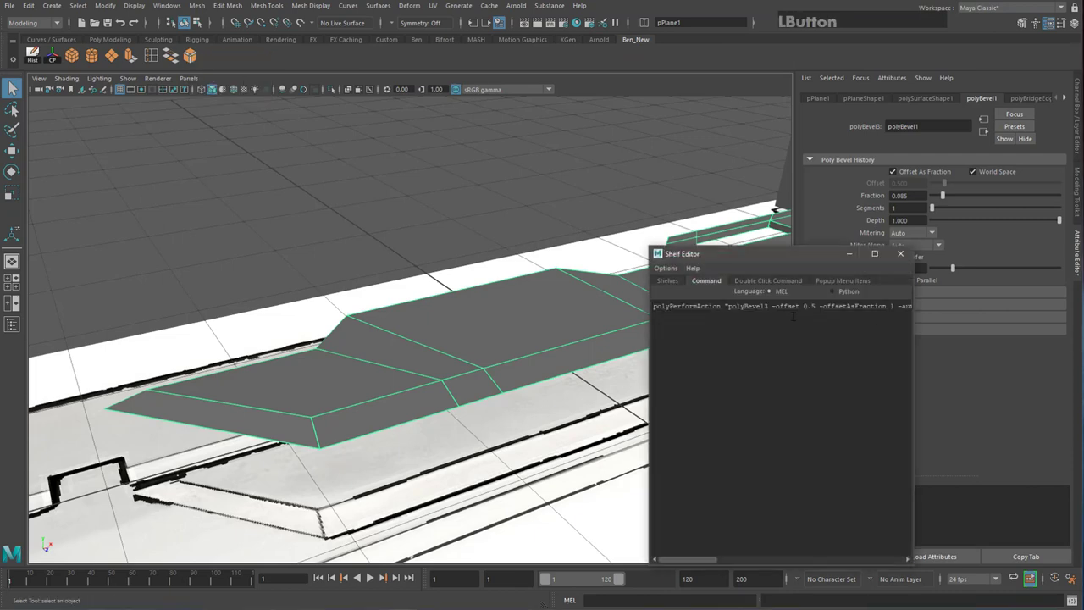
triple_click(660, 308)
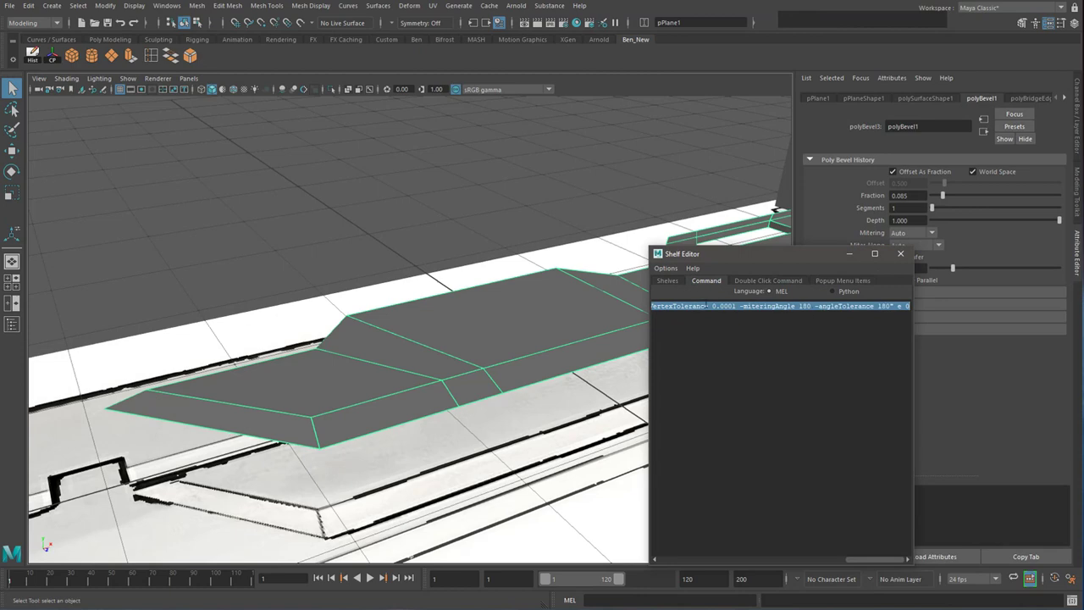
key(ctrl+c)
key(ctrl+v)
drag(735, 252, 568, 180)
click(691, 270)
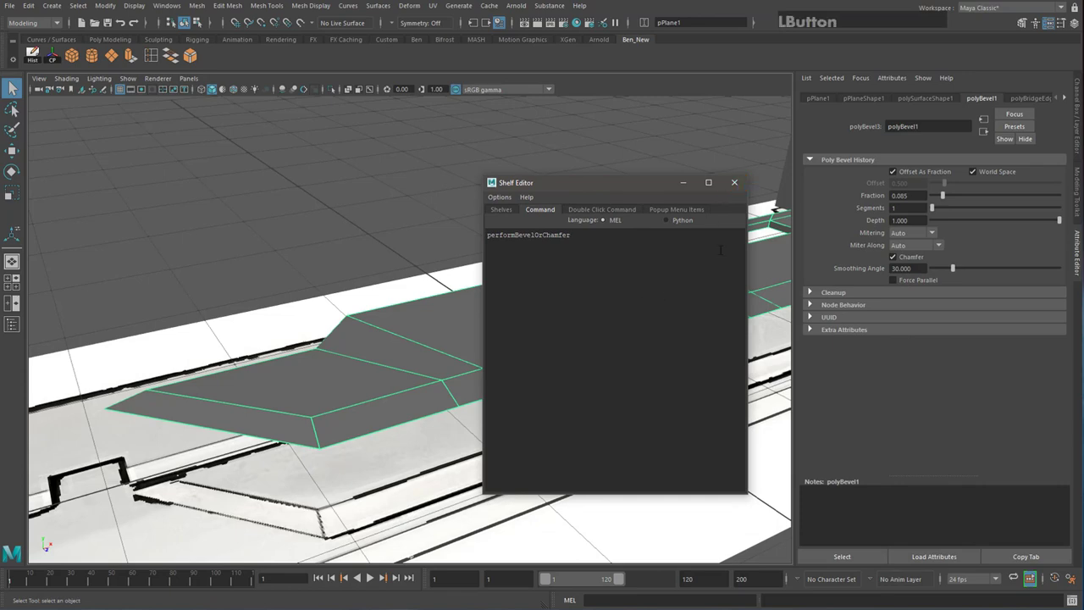
click(731, 185)
Try the updated Bevel command from the Ben_New shelf on the crossguard block
scroll(514, 230, down, 6)
scroll(514, 229, up, 3)
alt+middle_drag(560, 252, 509, 276)
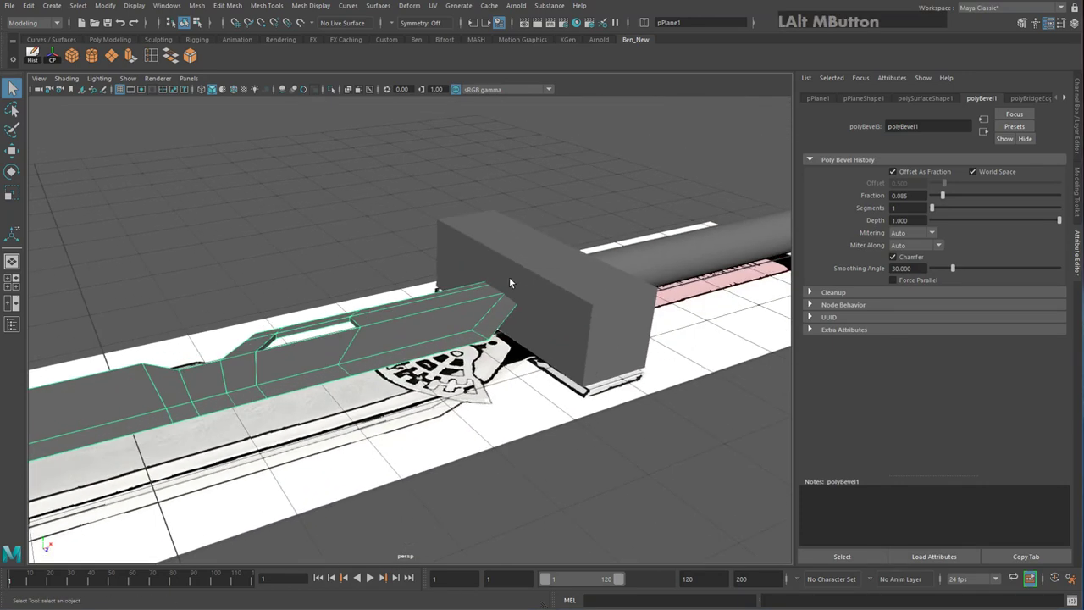
click(531, 259)
key(f)
click(191, 56)
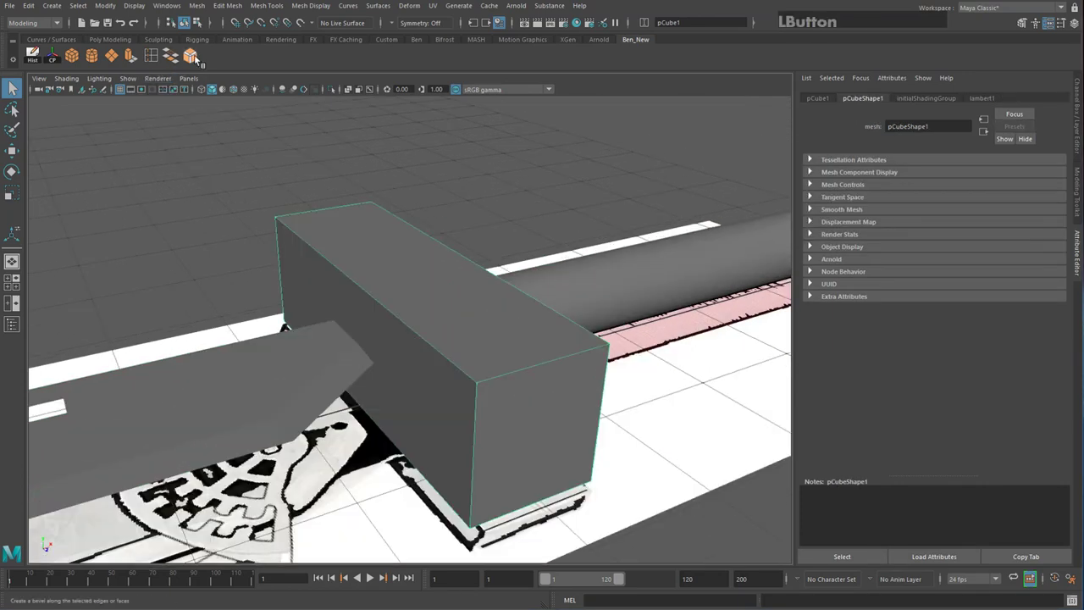
drag(615, 342, 616, 343)
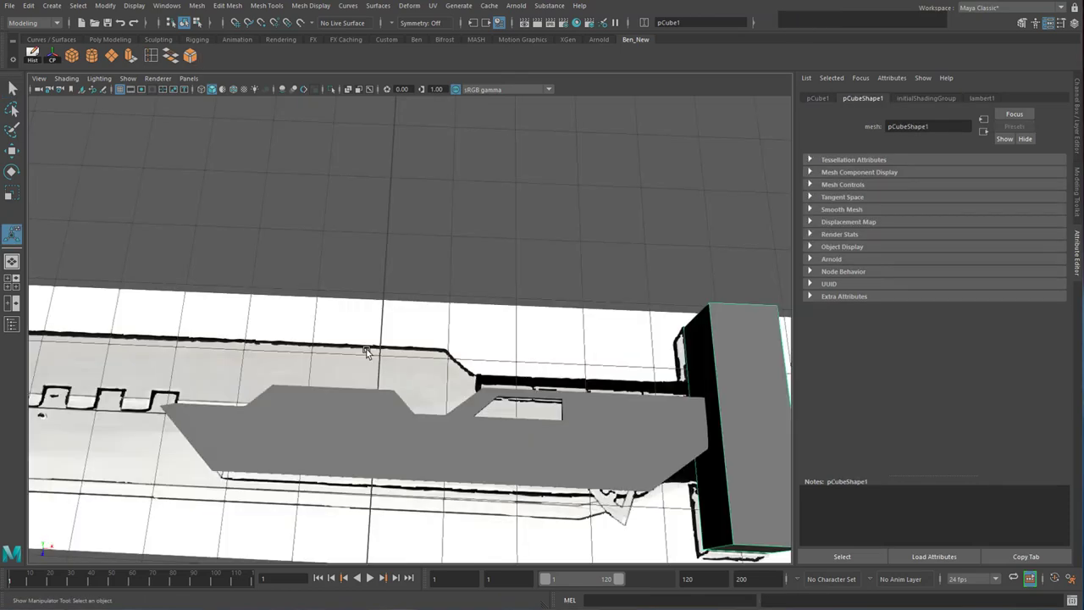
scroll(283, 385, down, 3)
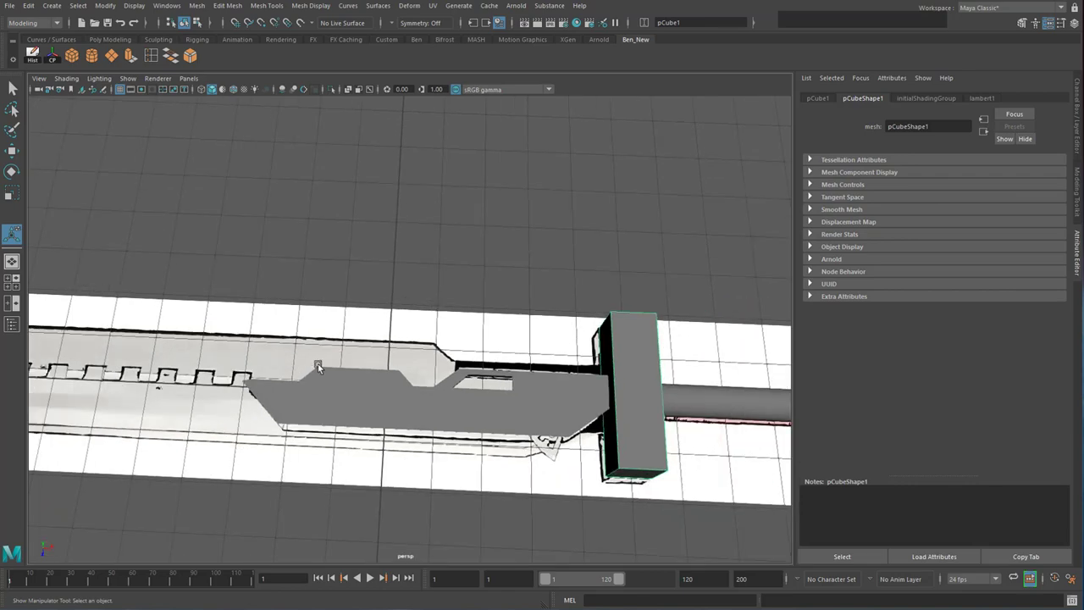
alt+drag(334, 431, 314, 380)
alt+middle_drag(315, 381, 287, 411)
alt+drag(389, 377, 428, 430)
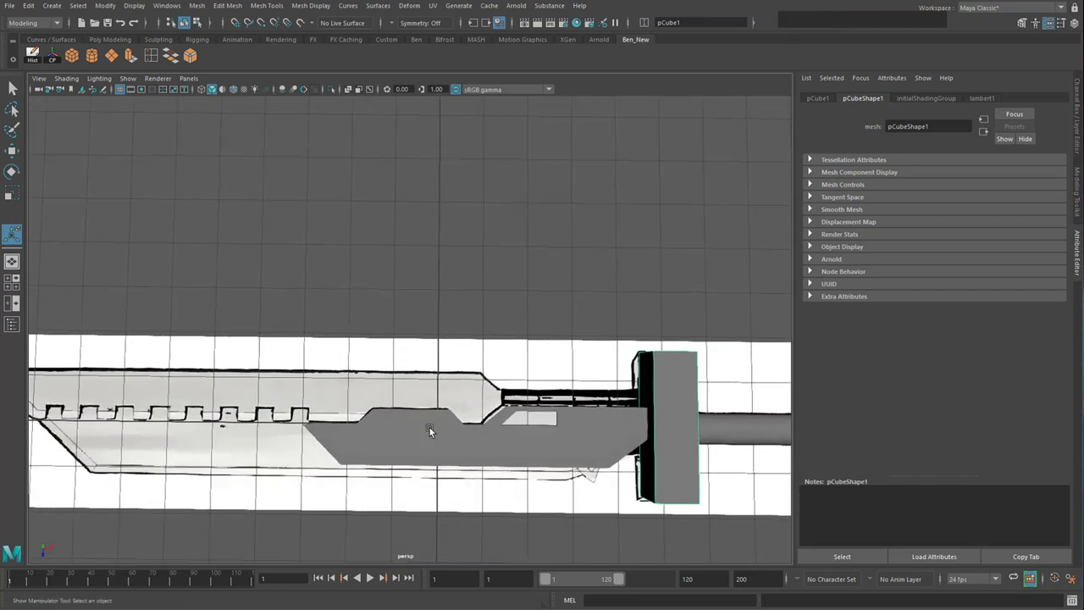